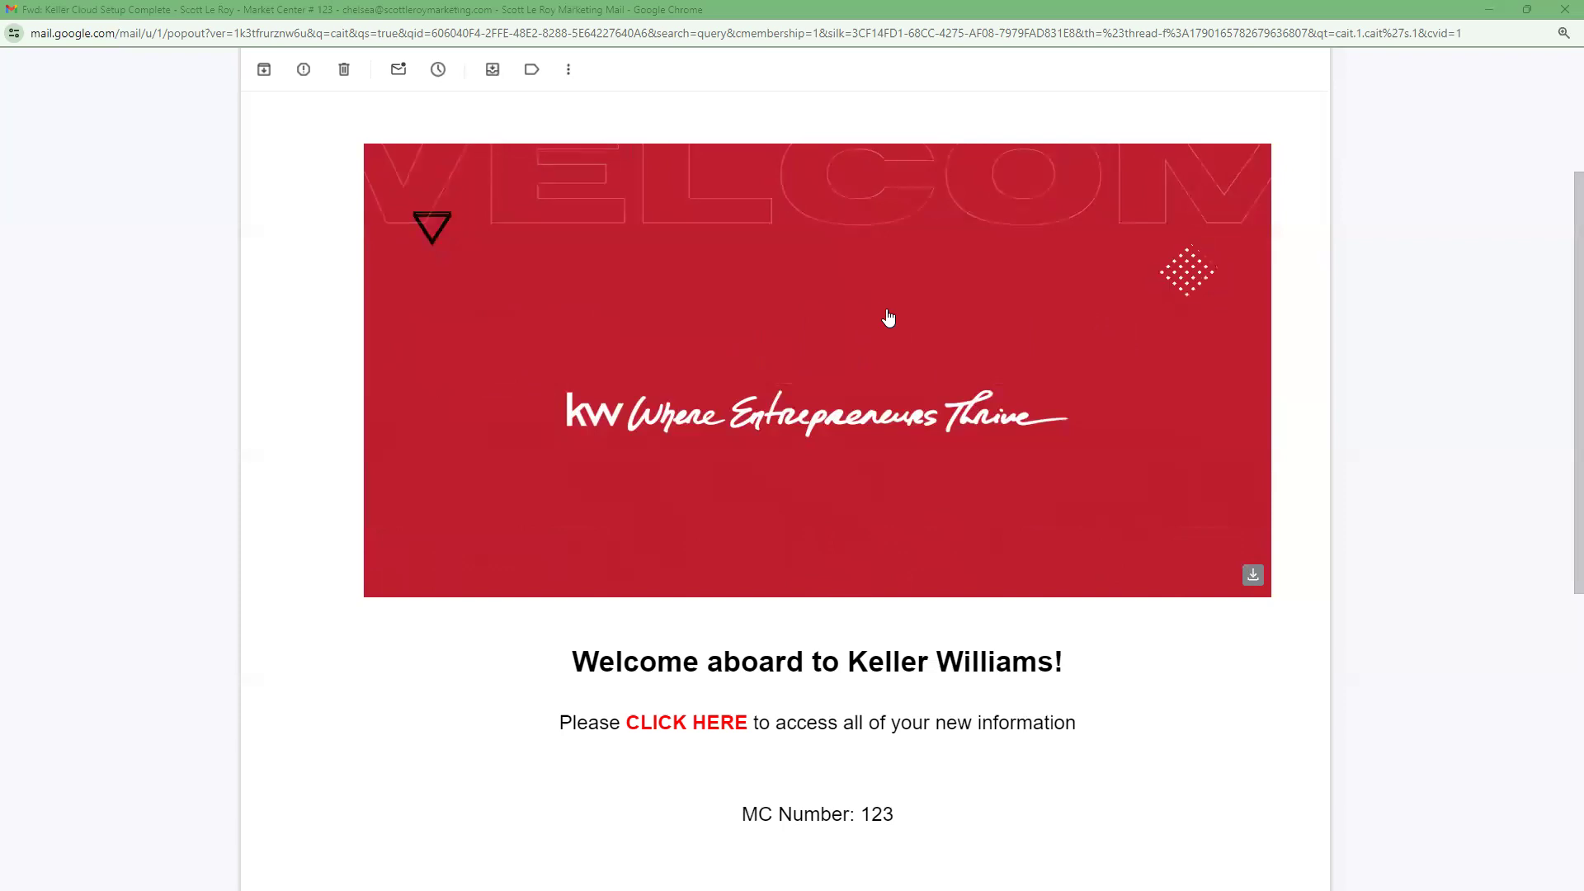
# Open the onboarding link from the email, unlock it with the market center number, and maximize the portal window
pyautogui.scroll(-3, 875, 321)
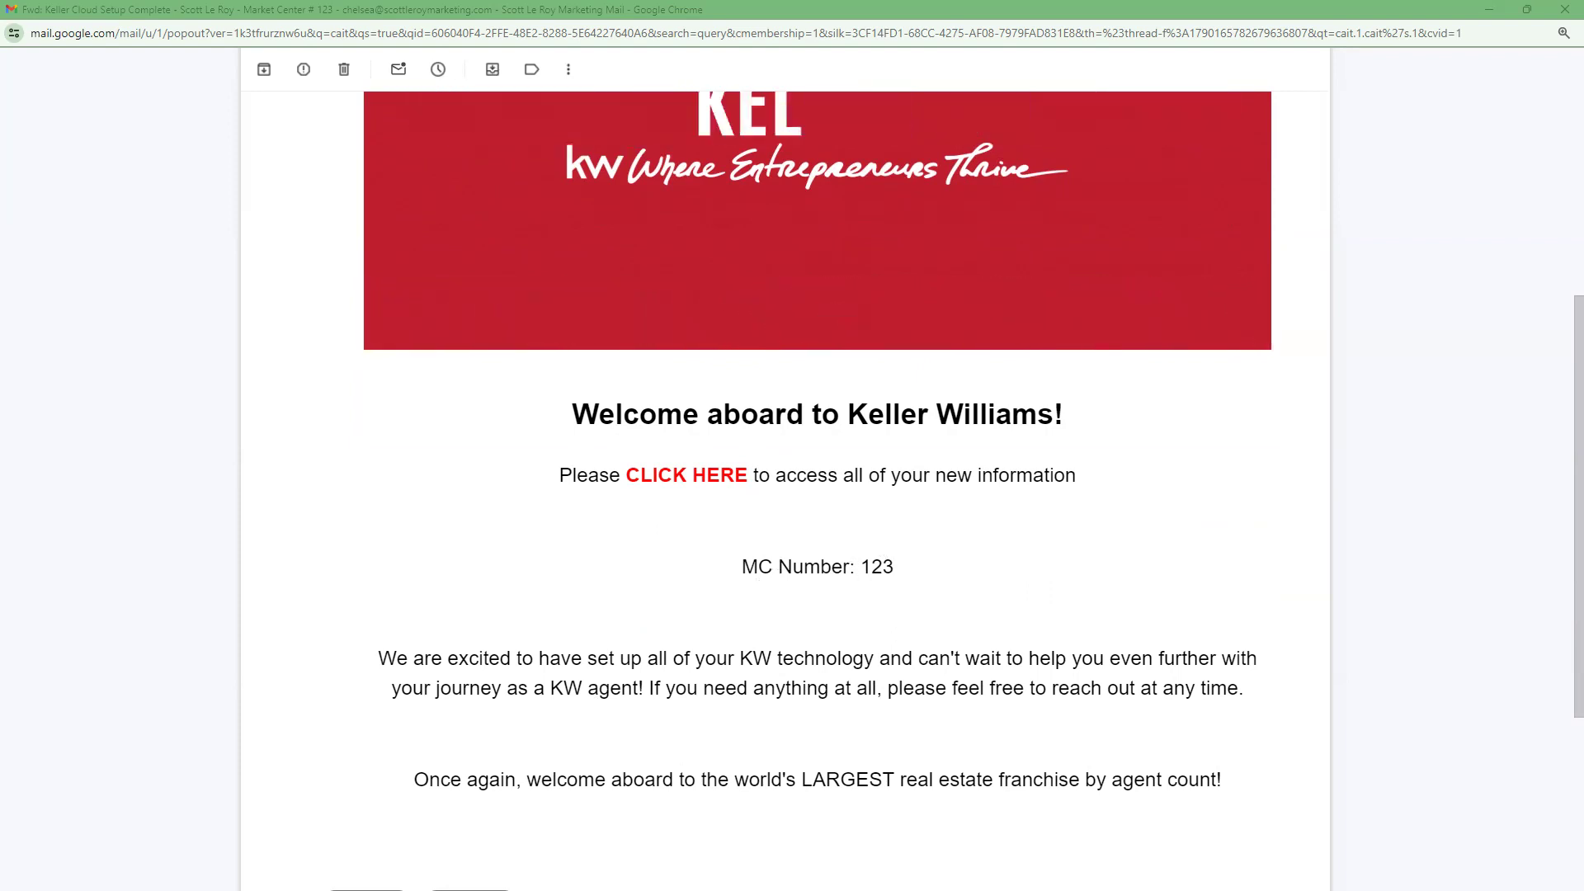
pyautogui.scroll(-1, 880, 512)
pyautogui.scroll(-1, 879, 512)
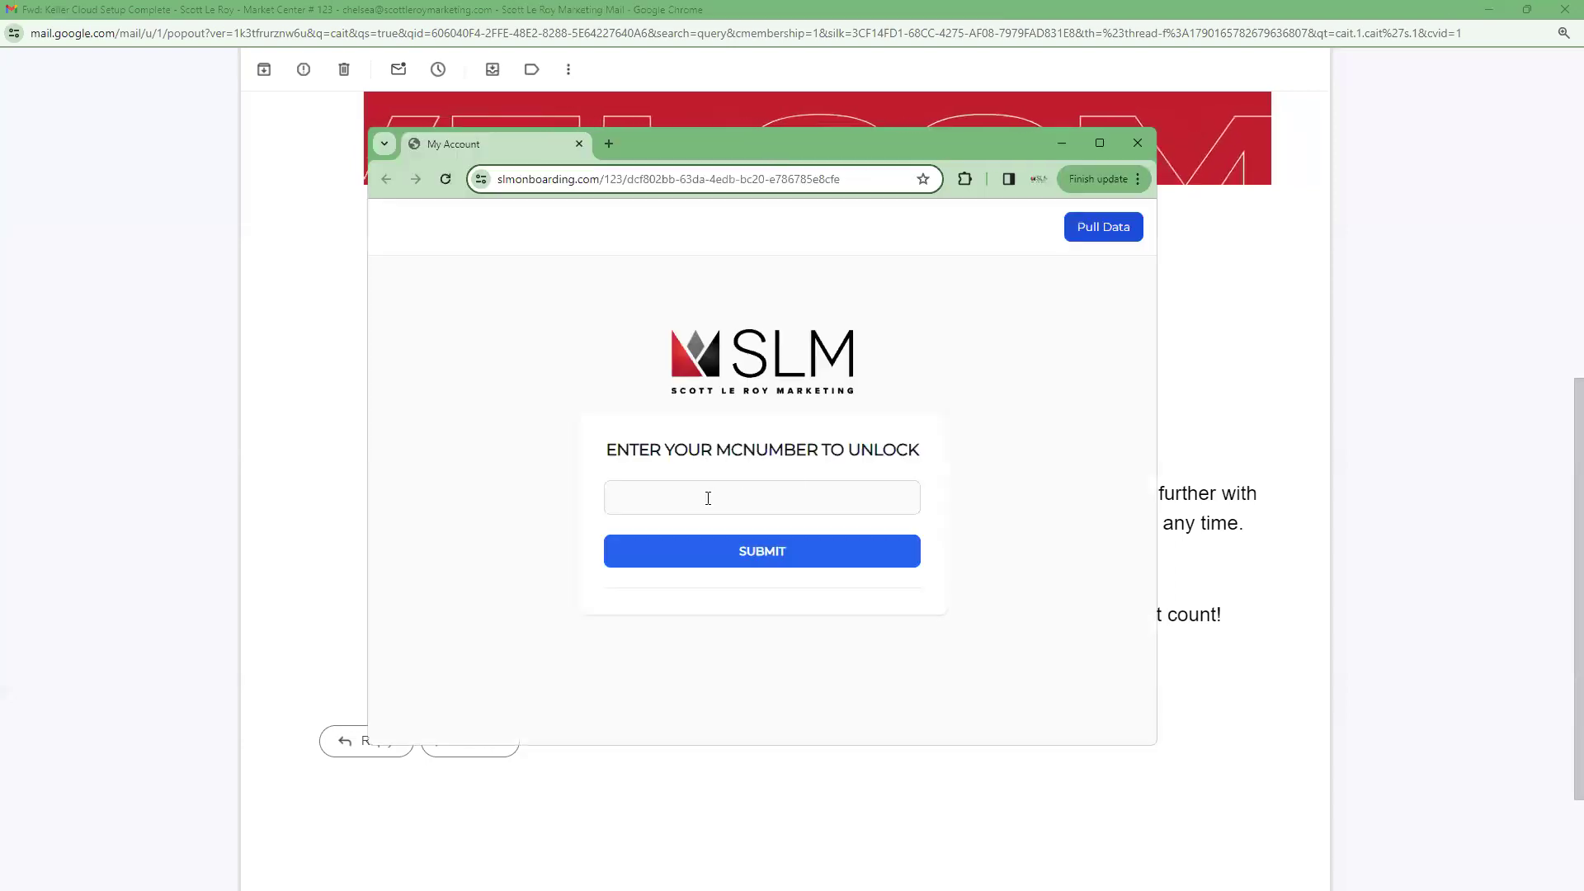
pyautogui.click(707, 497)
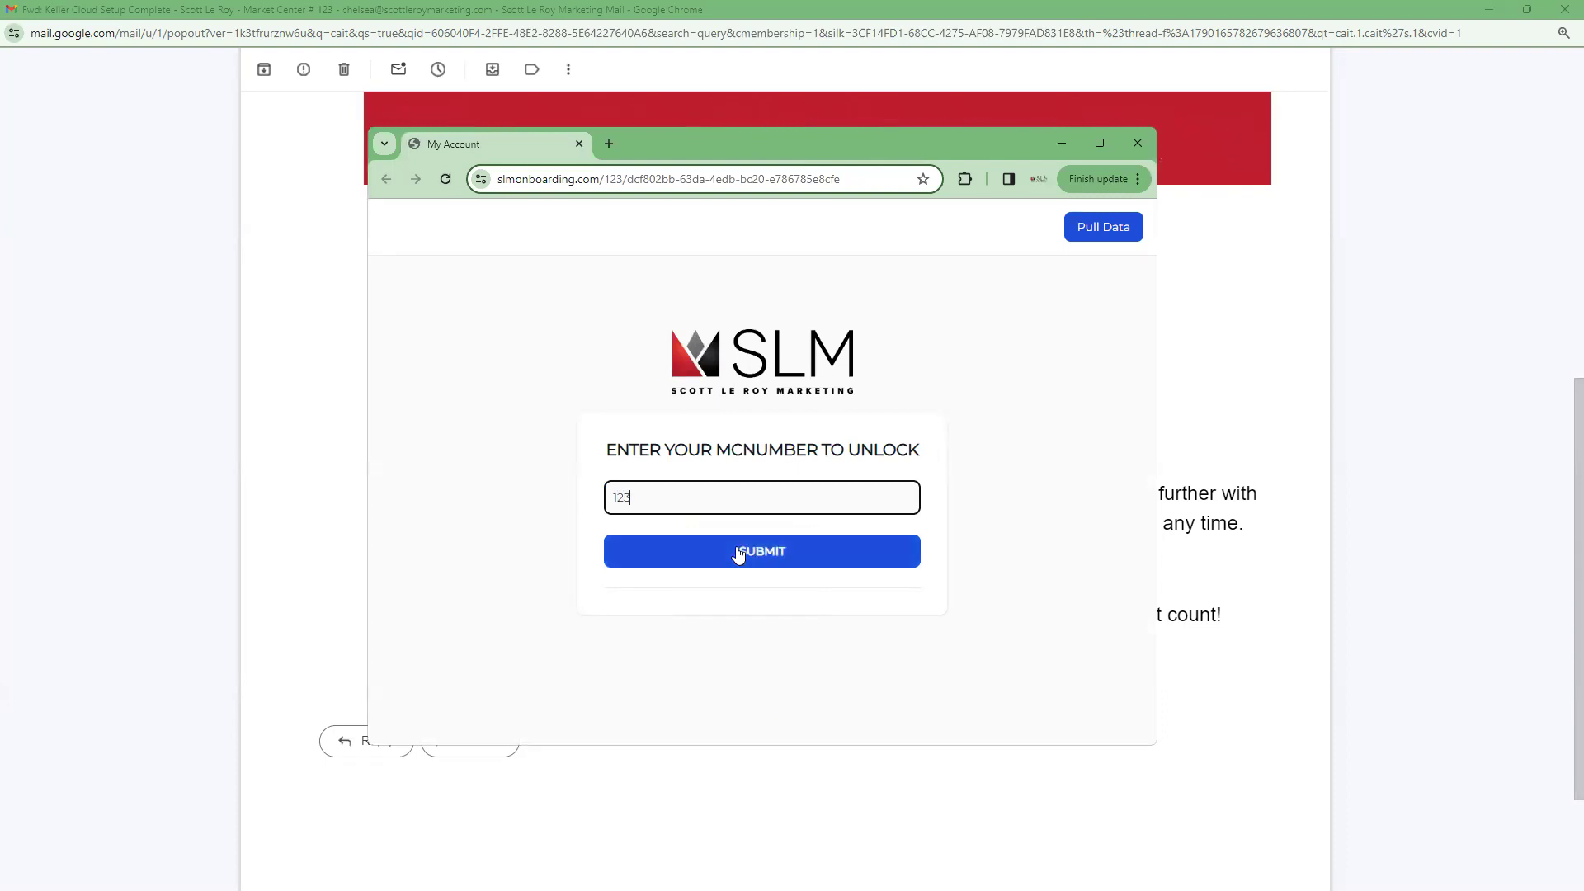
pyautogui.click(737, 552)
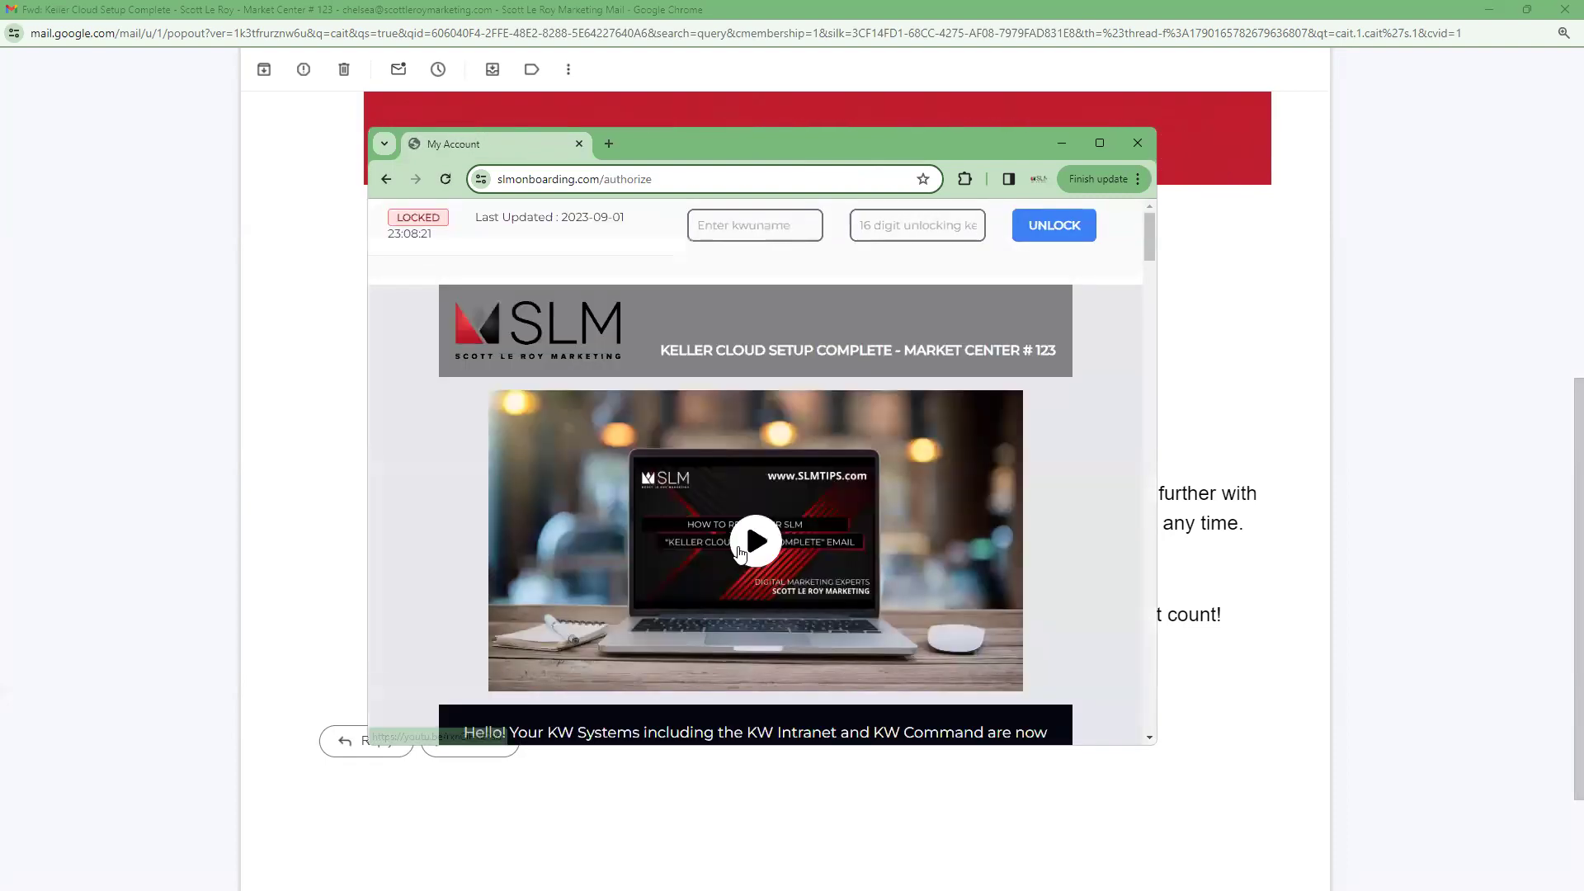
pyautogui.click(1104, 145)
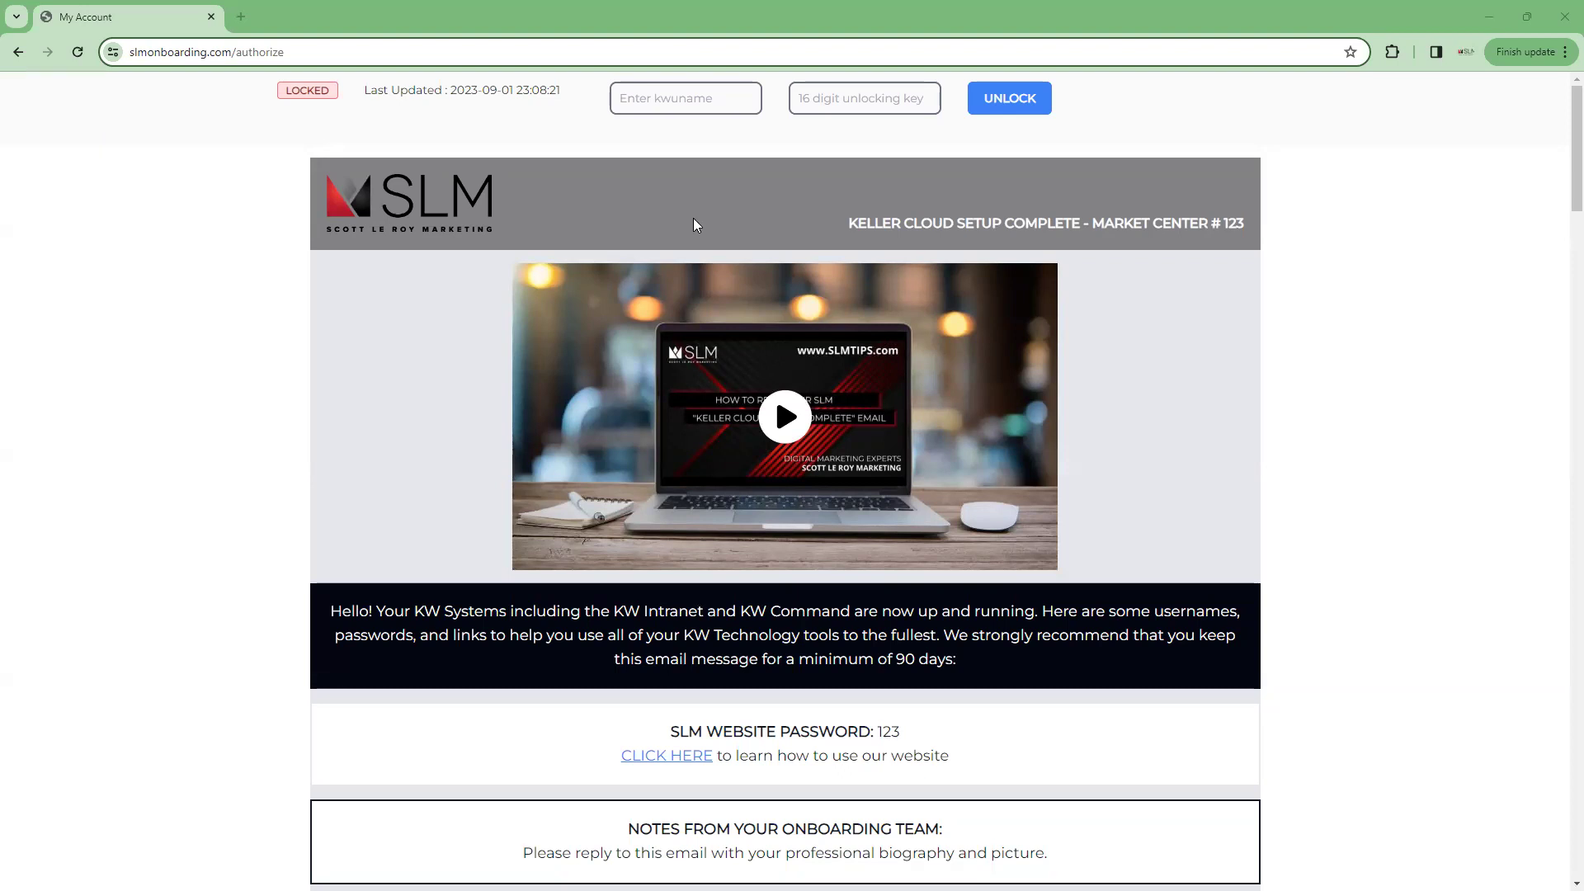
pyautogui.scroll(-1, 694, 219)
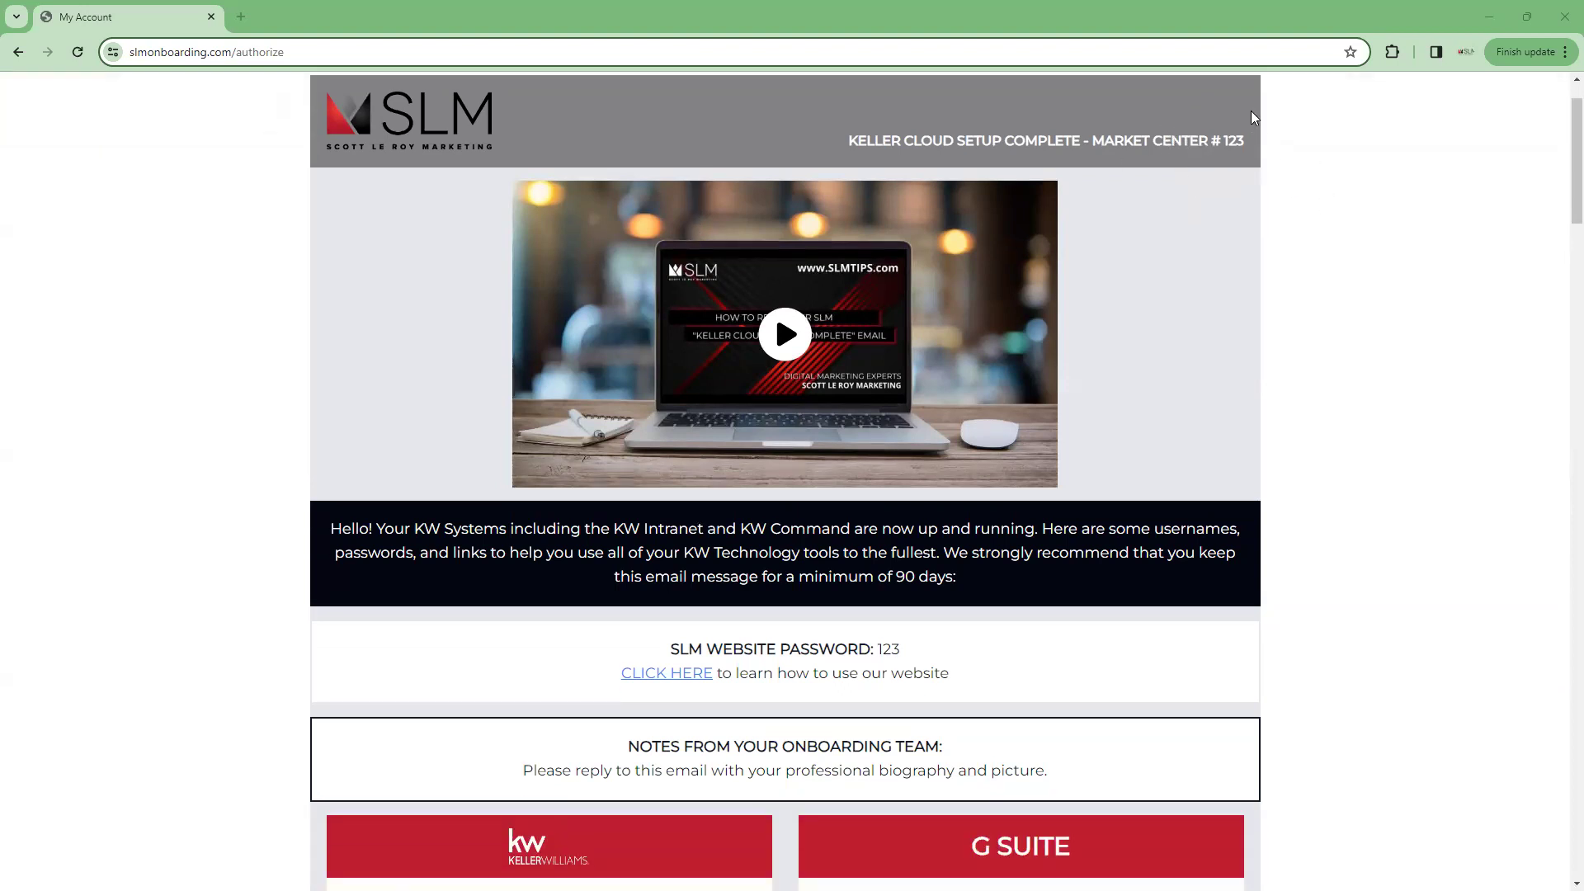
pyautogui.scroll(-1, 1252, 117)
pyautogui.scroll(-1, 1251, 117)
pyautogui.scroll(1, 1252, 117)
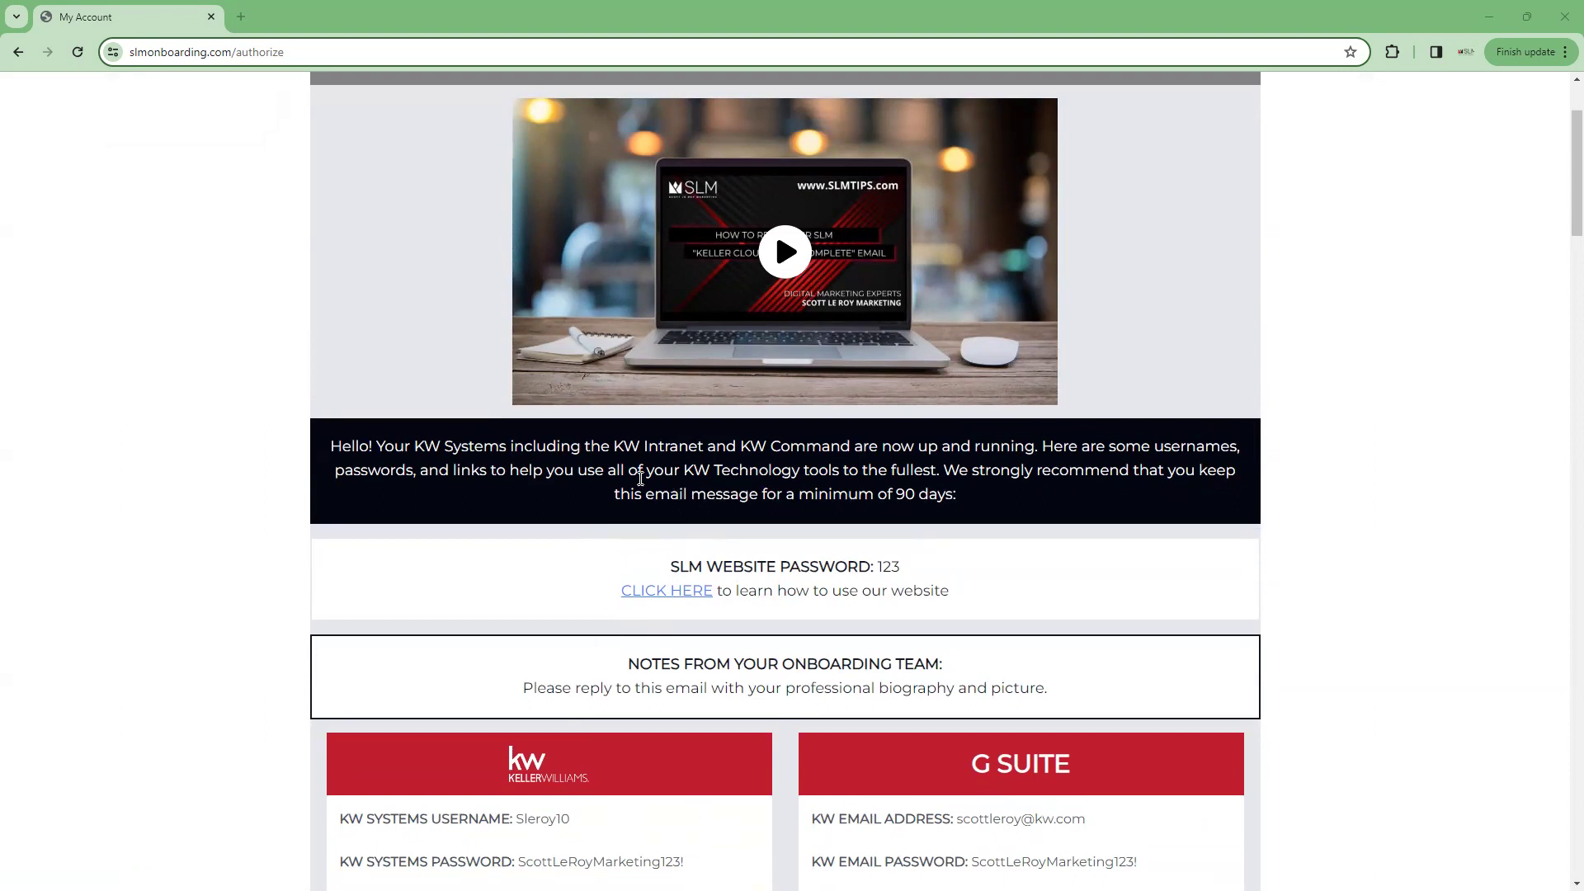
pyautogui.scroll(-2, 635, 476)
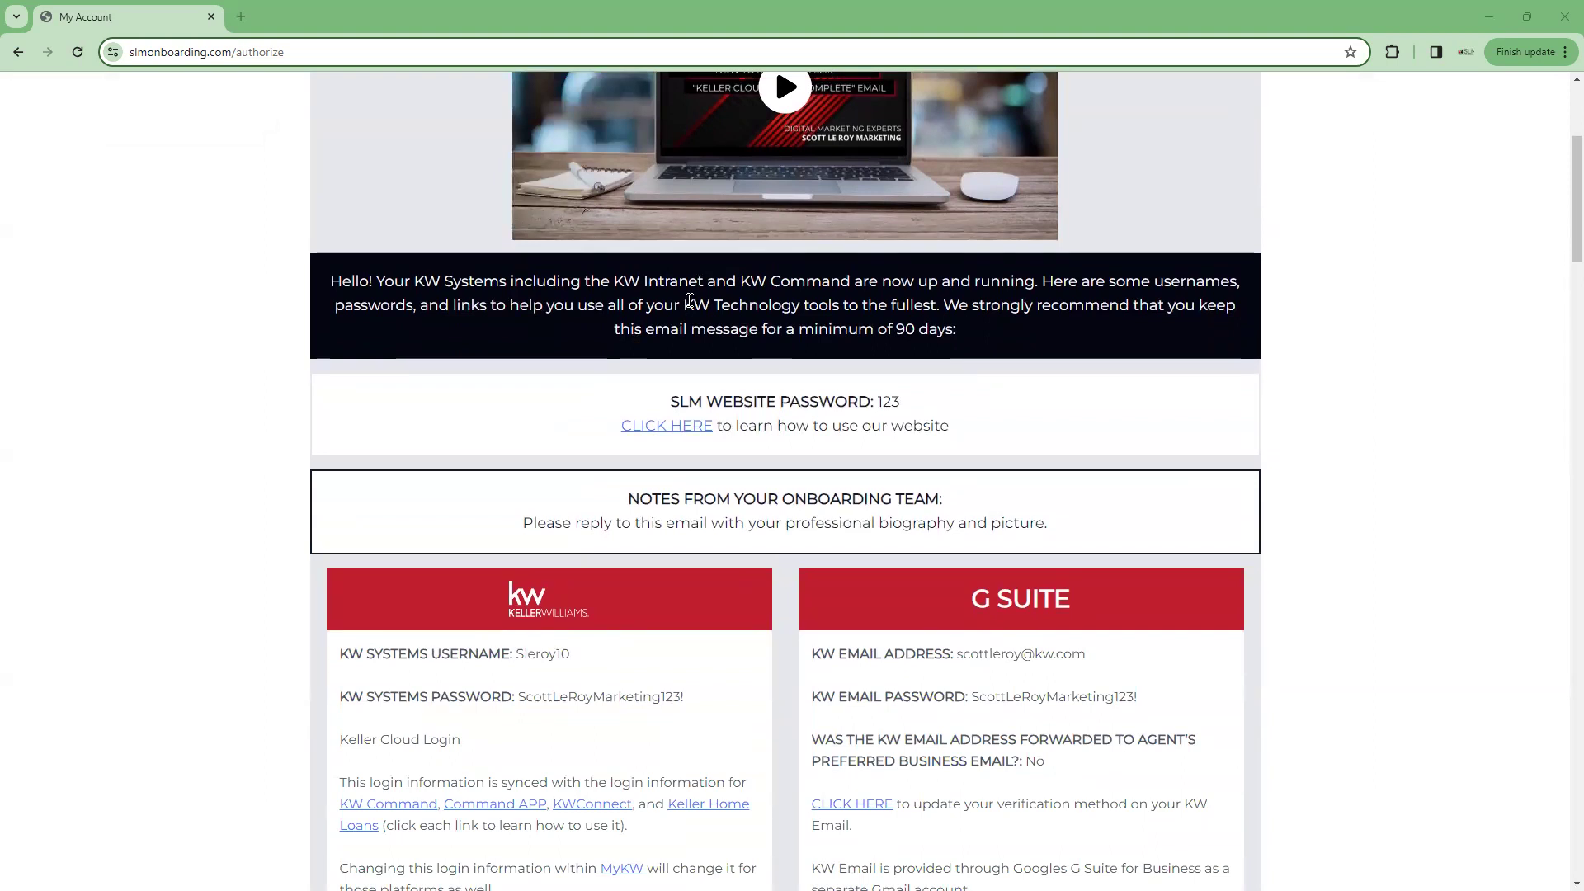
pyautogui.scroll(-1, 696, 324)
pyautogui.scroll(-3, 695, 323)
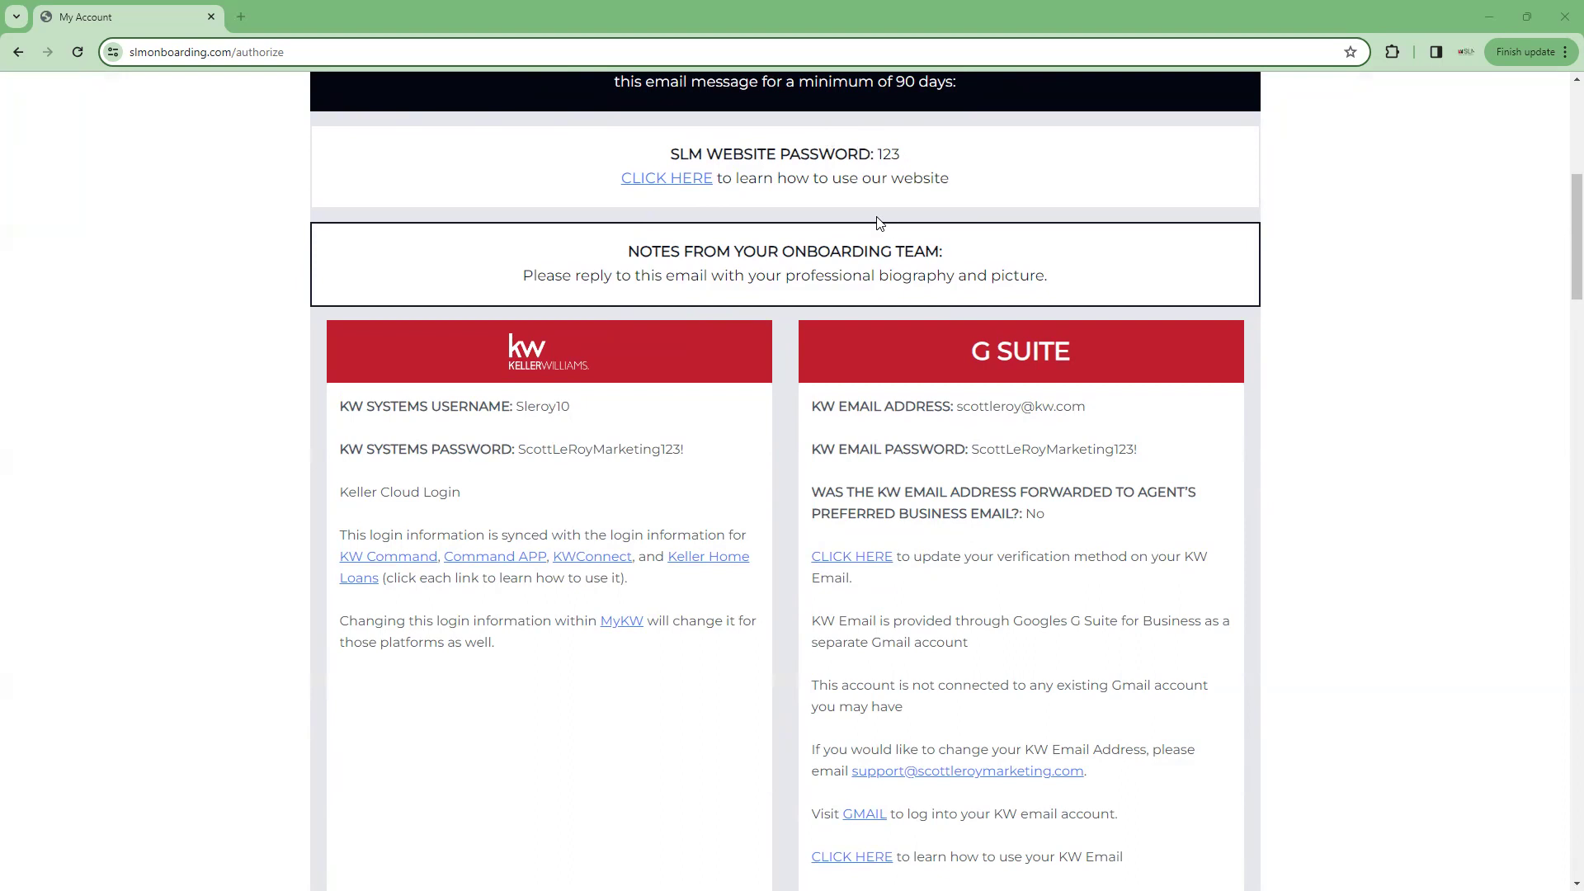
pyautogui.scroll(-1, 879, 223)
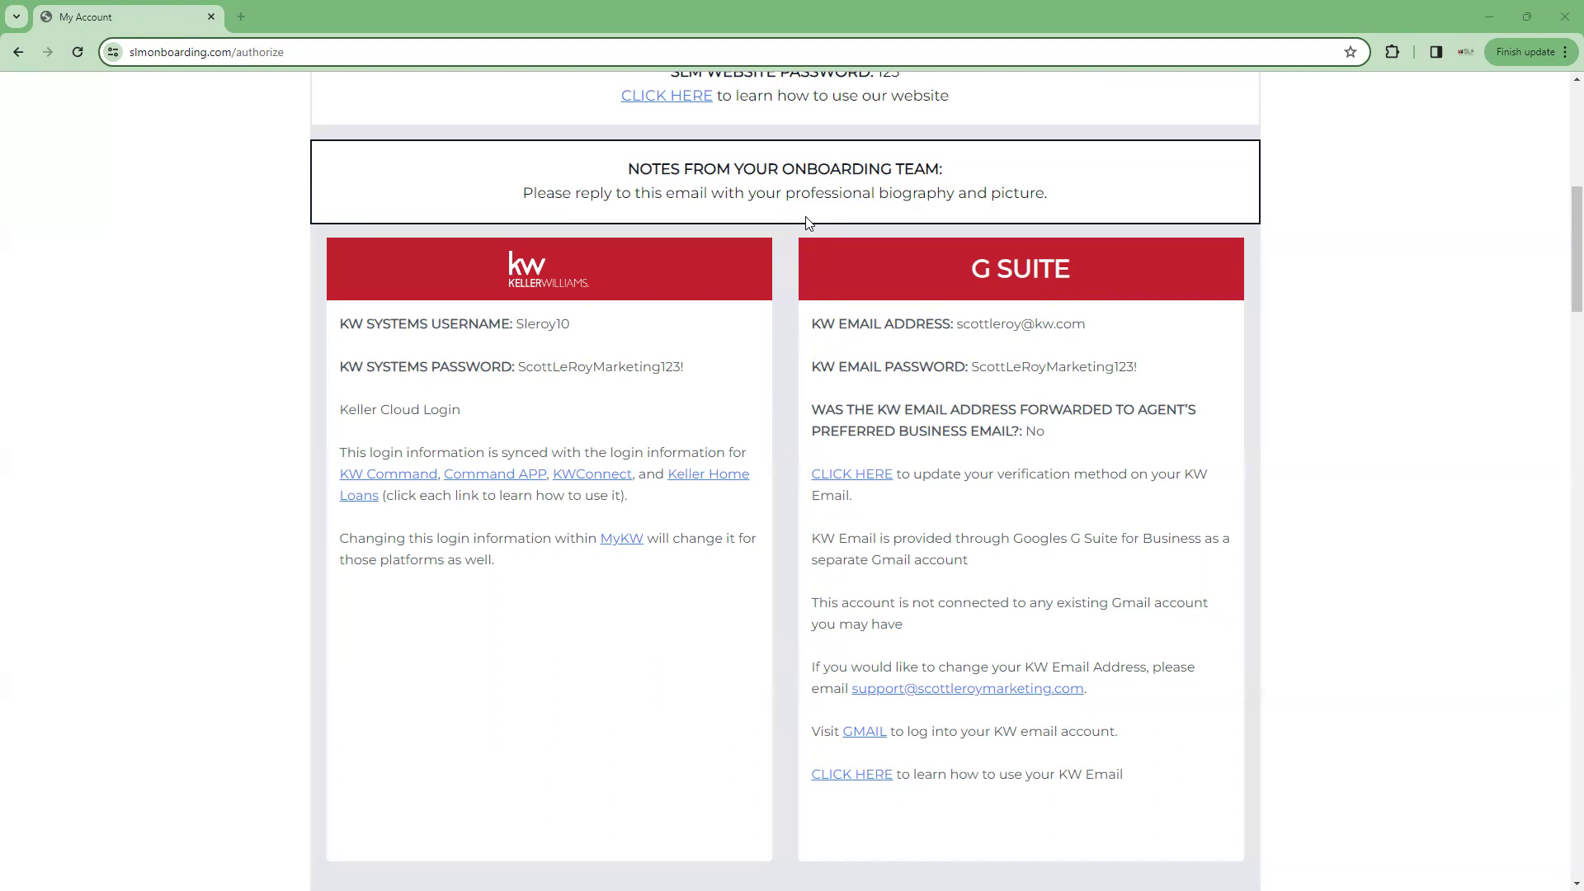
pyautogui.scroll(-2, 610, 206)
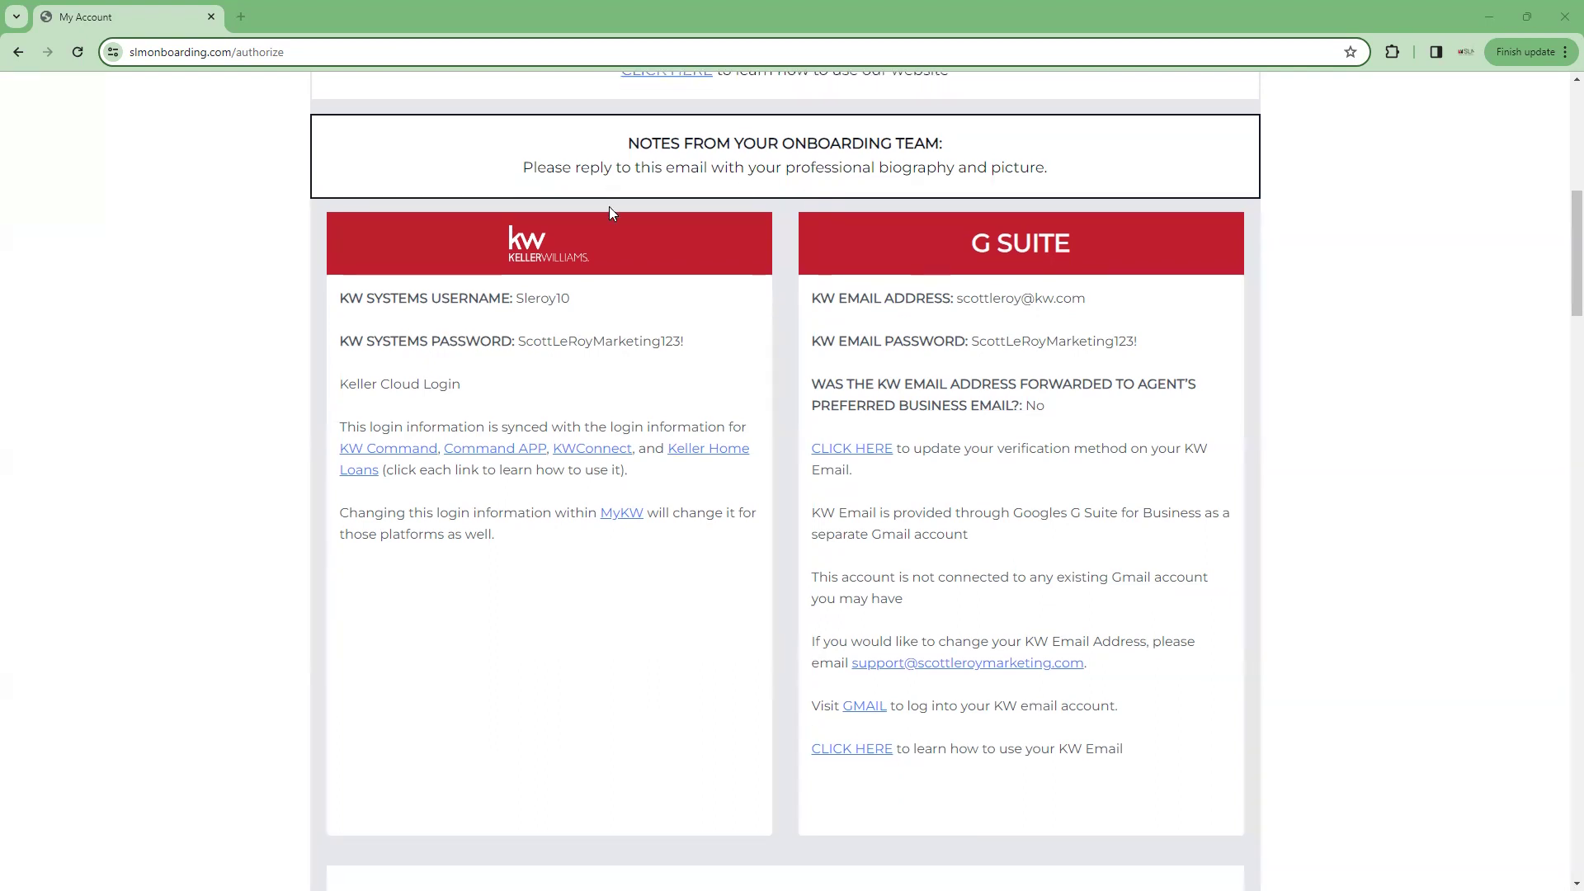
pyautogui.scroll(1, 556, 177)
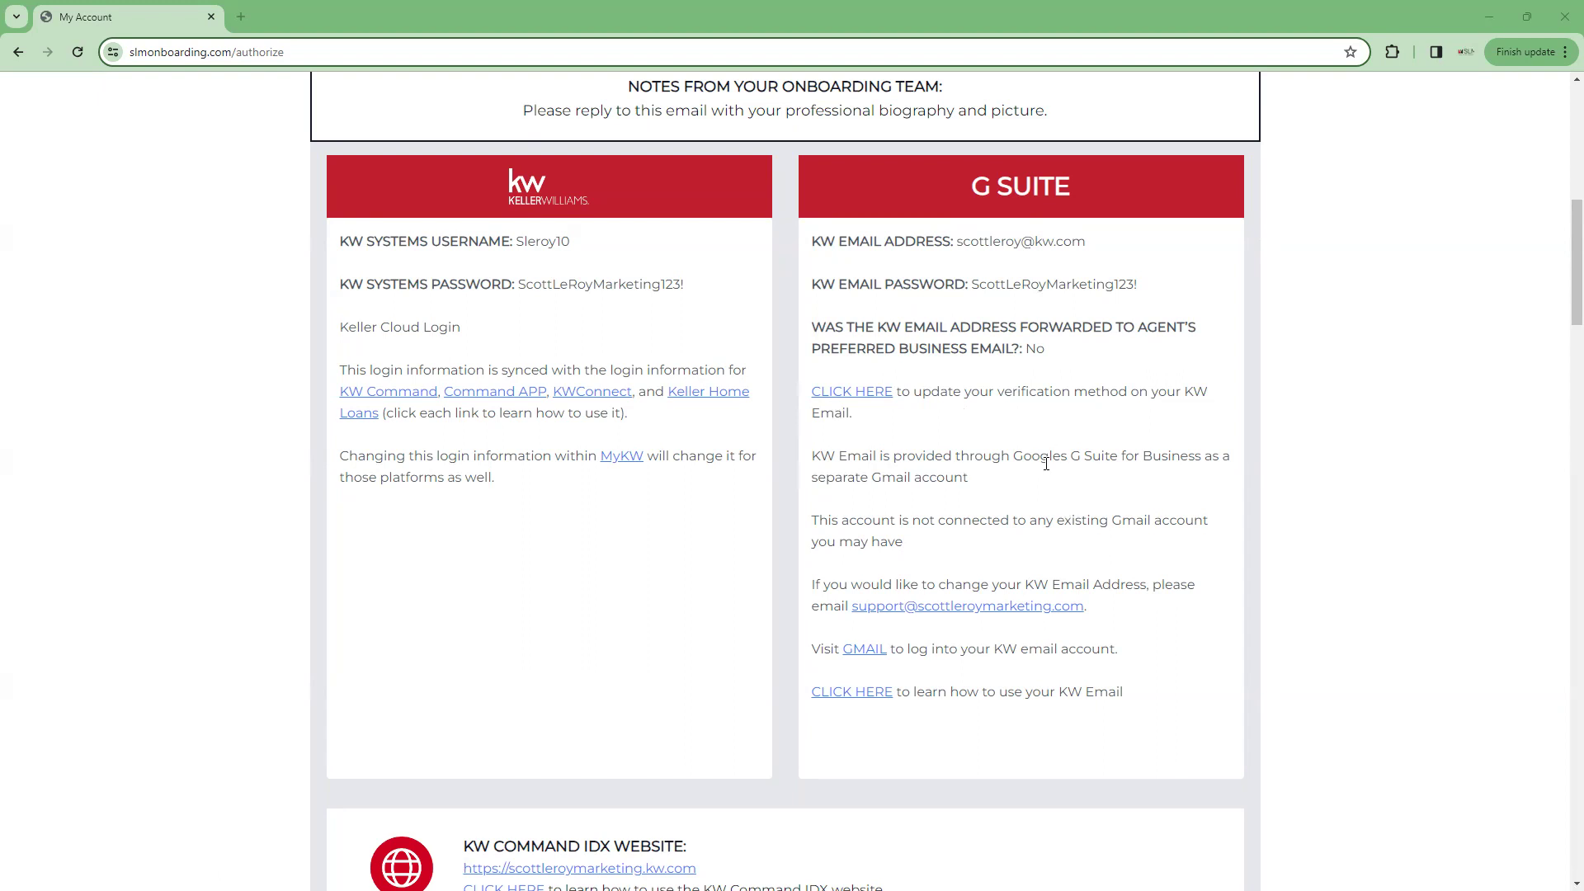
pyautogui.scroll(-1, 828, 505)
pyautogui.scroll(-1, 829, 505)
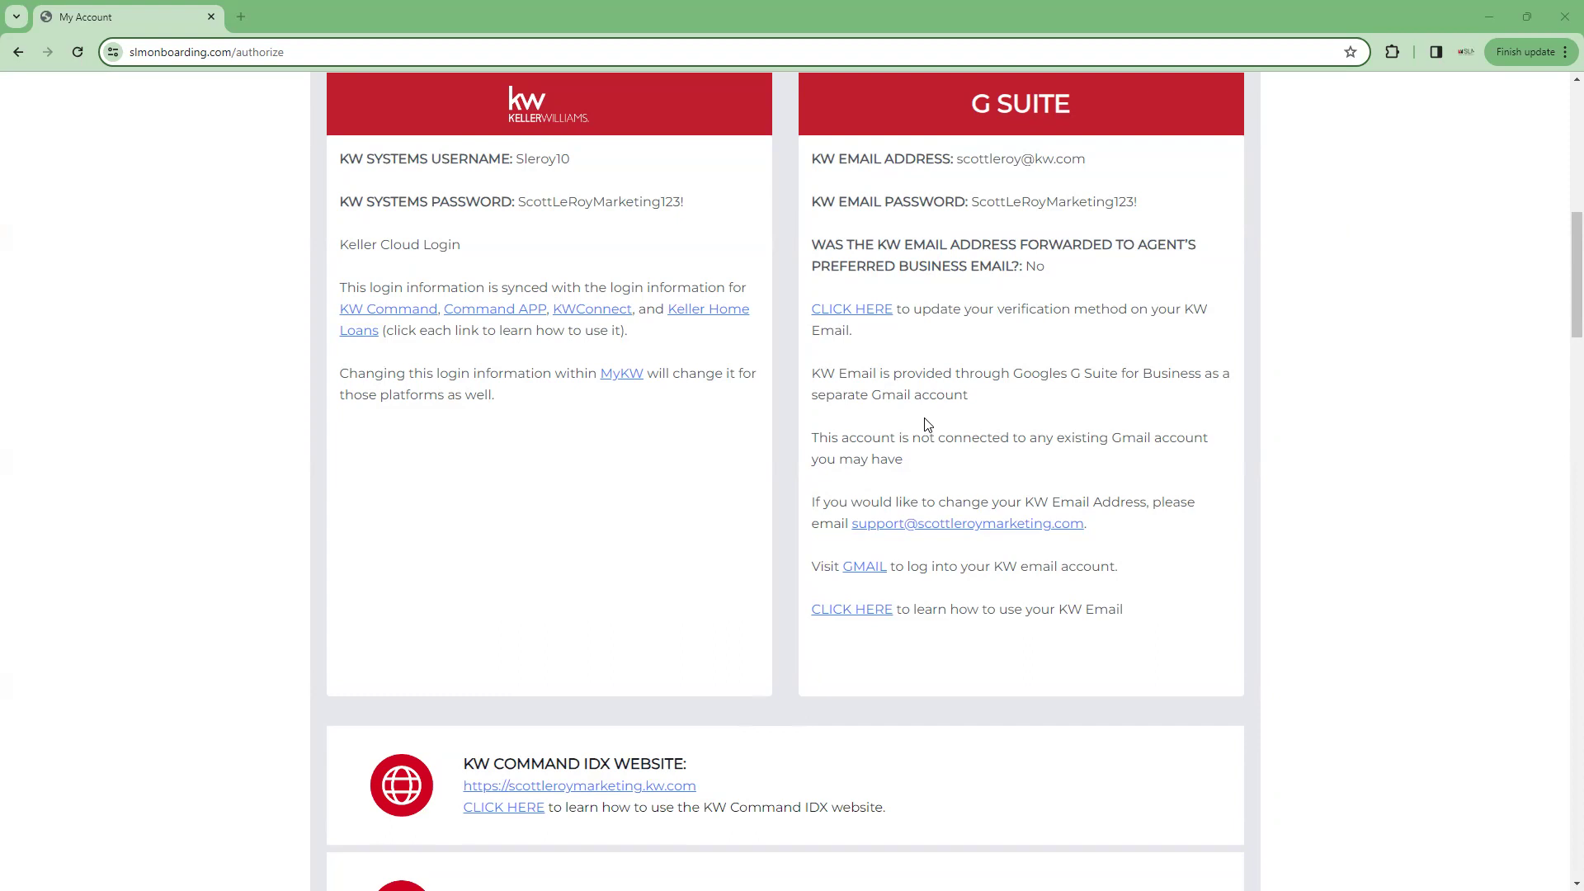
pyautogui.scroll(-1, 925, 424)
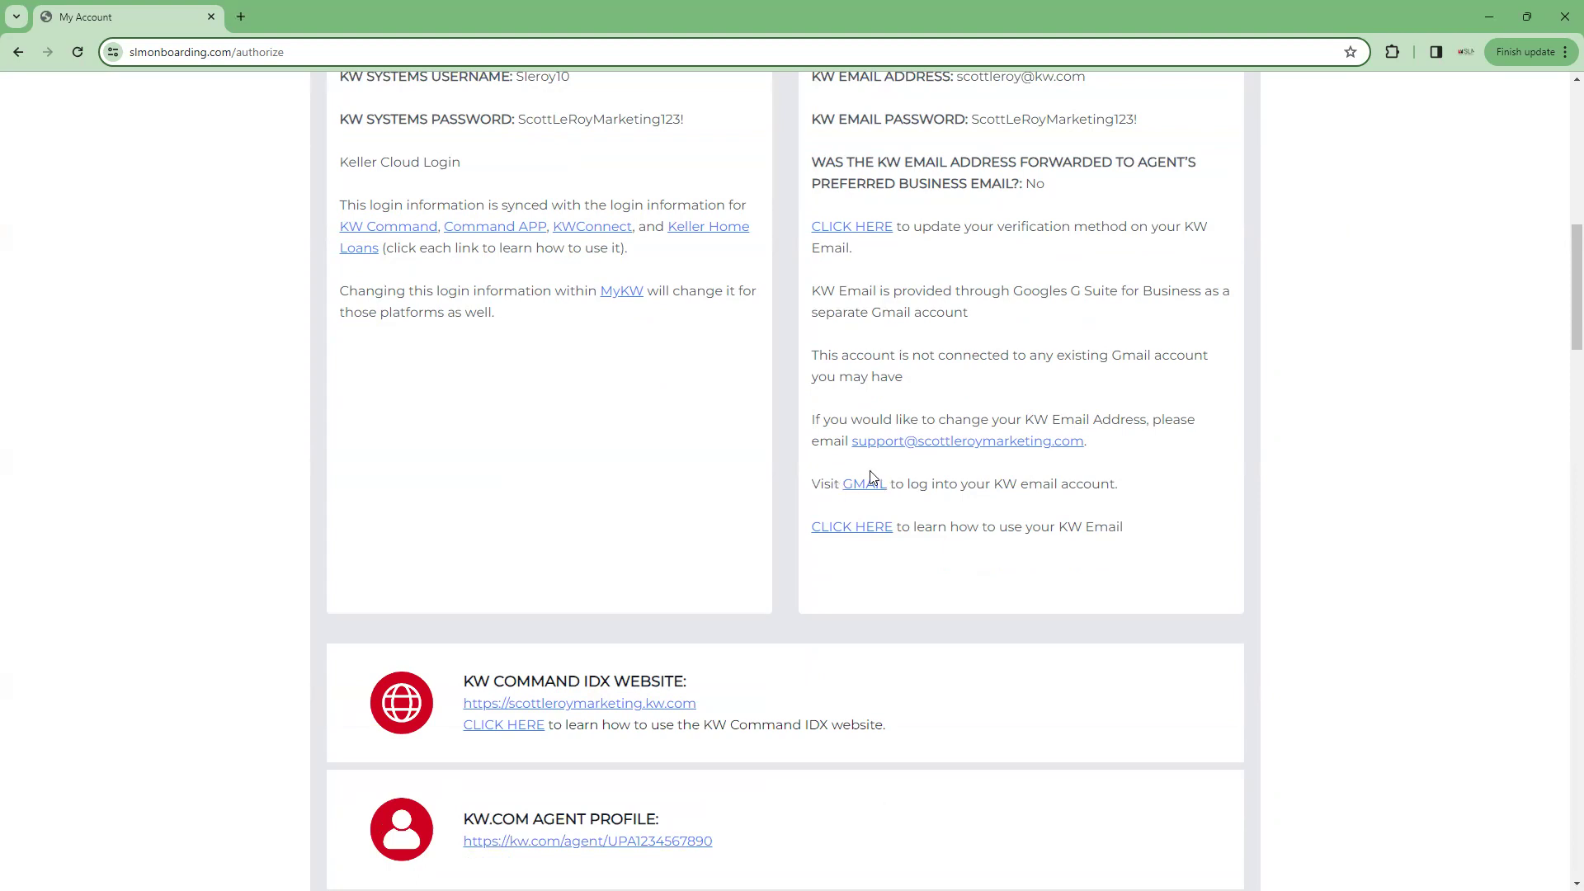
pyautogui.scroll(2, 873, 501)
pyautogui.scroll(-2, 868, 497)
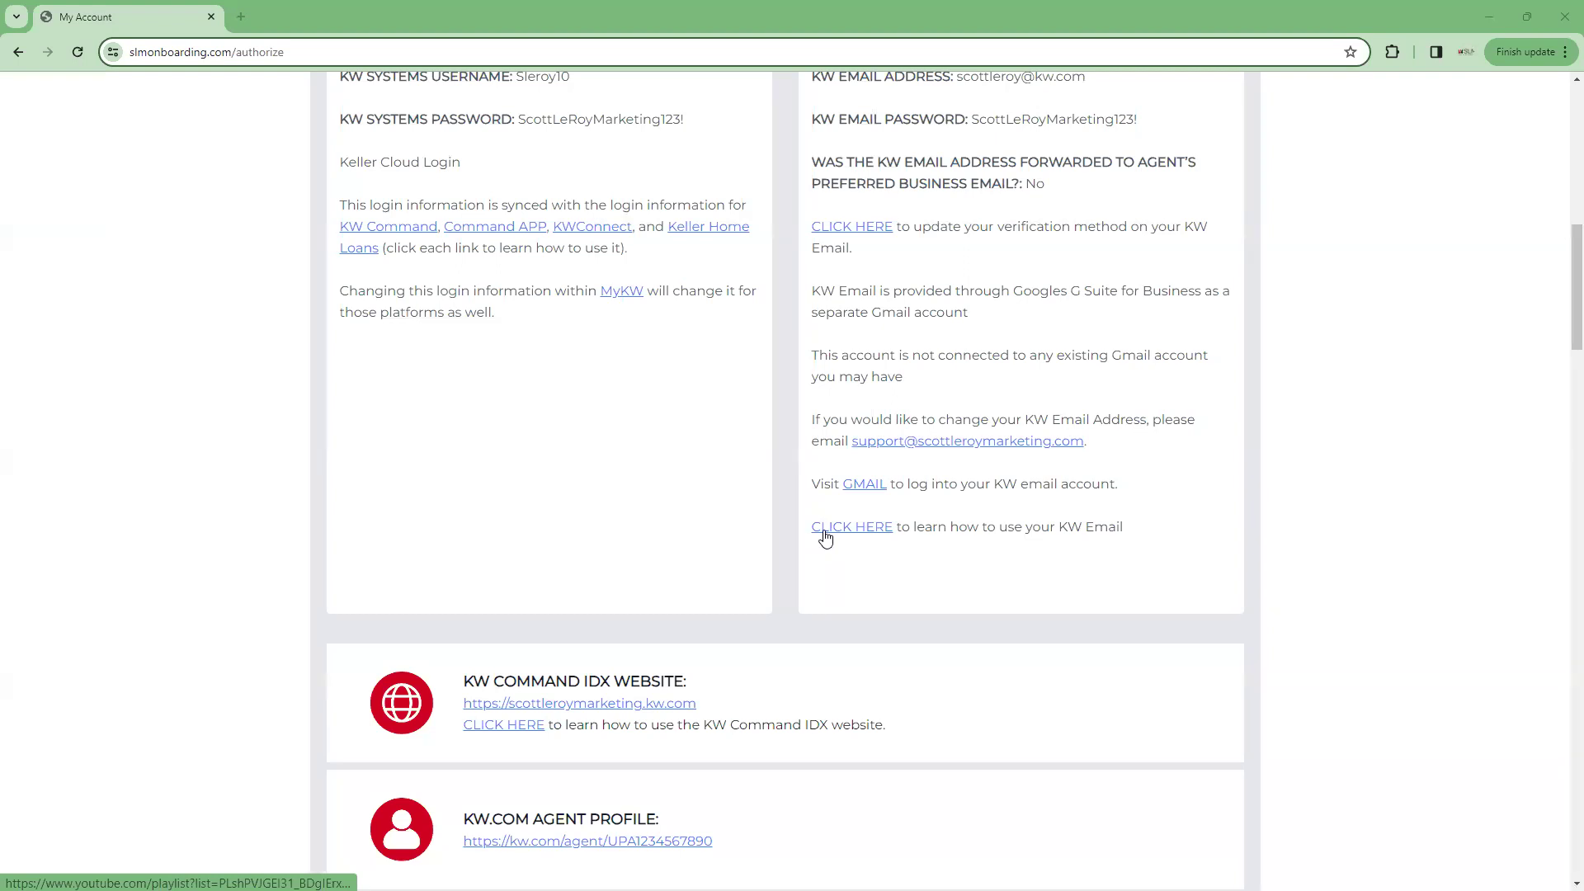
pyautogui.scroll(-3, 753, 537)
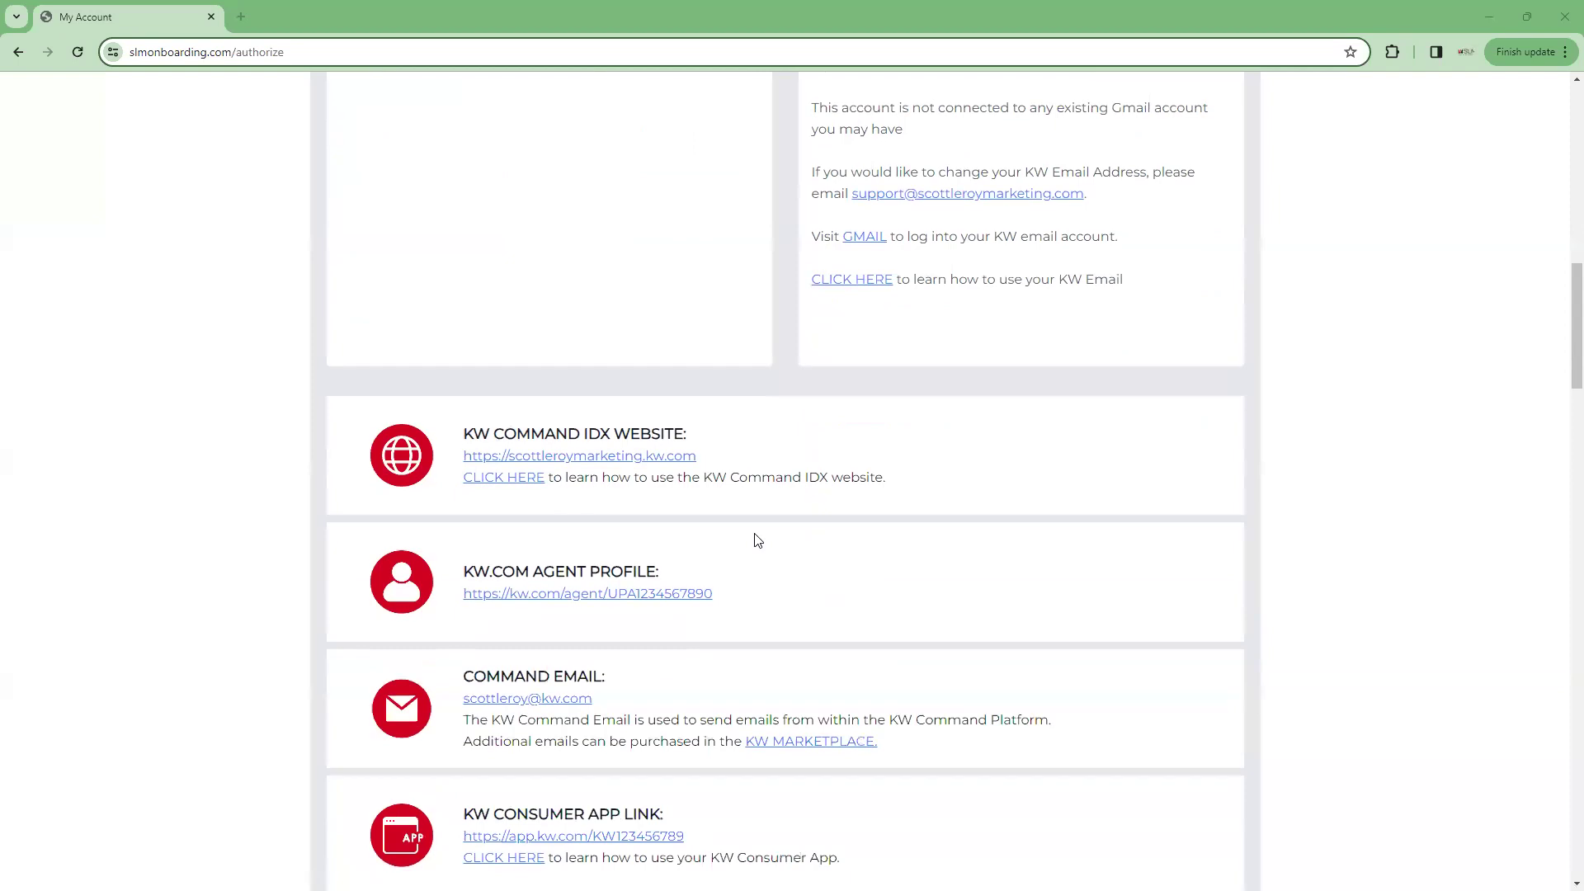
pyautogui.scroll(-2, 756, 539)
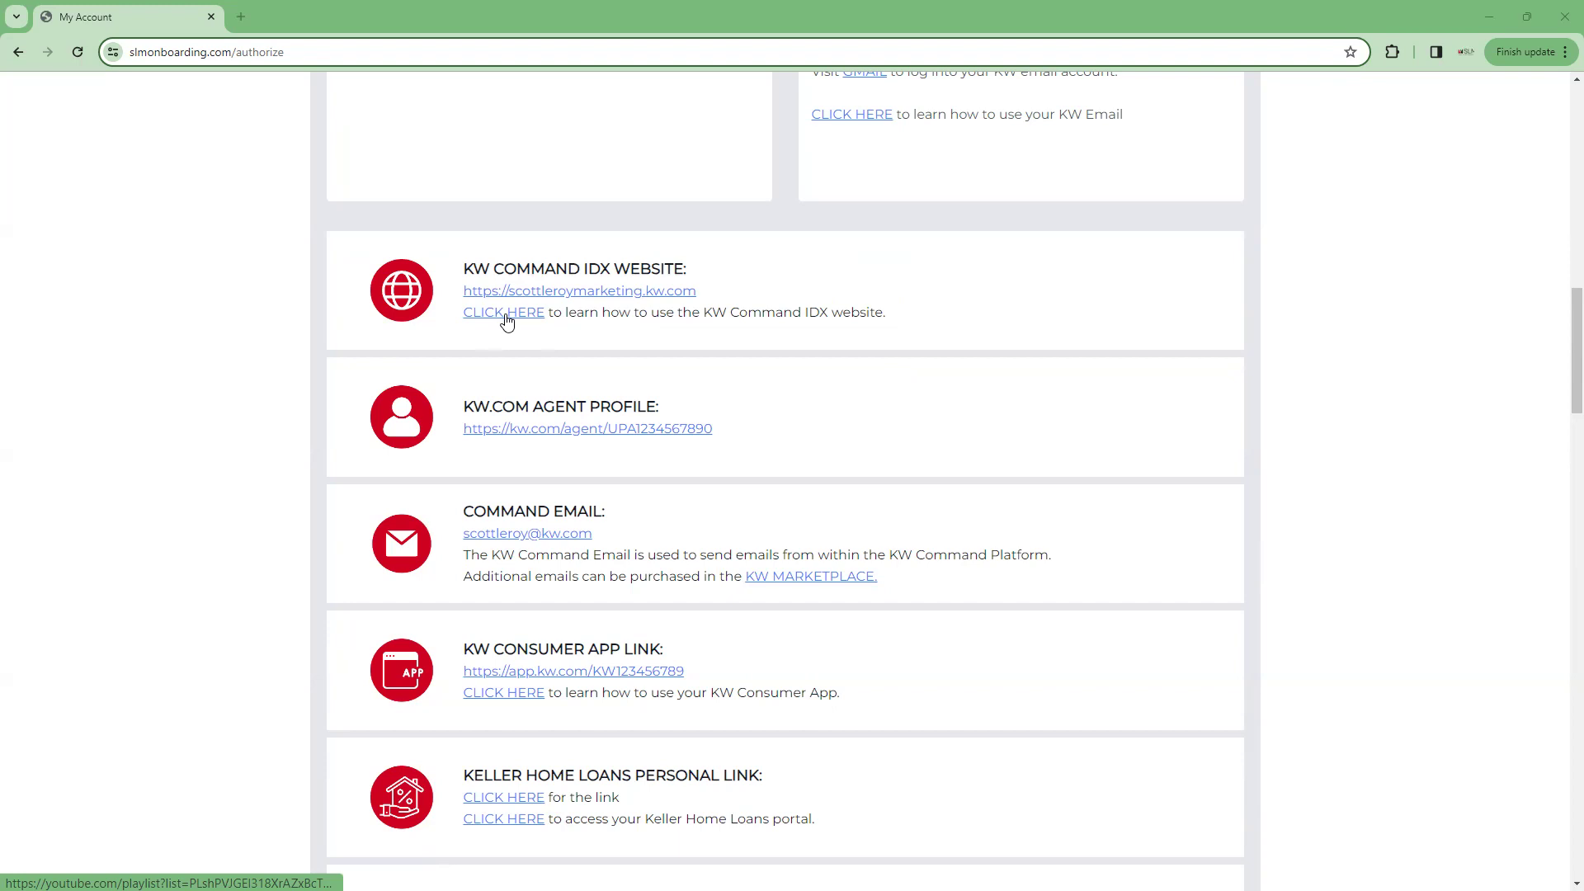
pyautogui.scroll(-2, 506, 322)
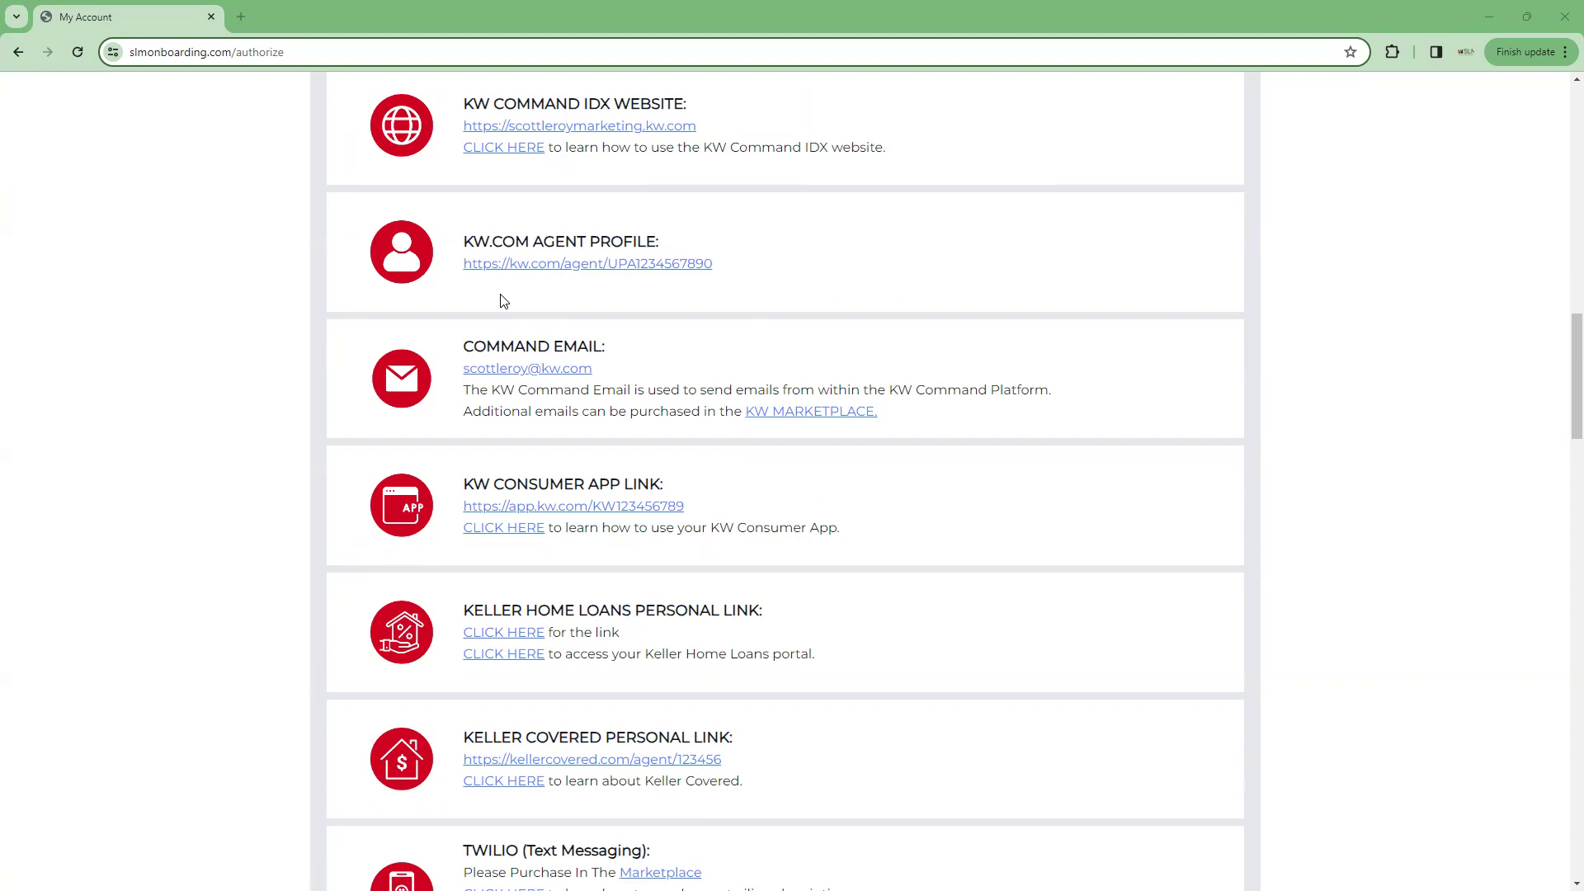
# Scroll the setup page down to the Twilio section and the DocuSign and Homekeepr cards
pyautogui.scroll(-2, 503, 300)
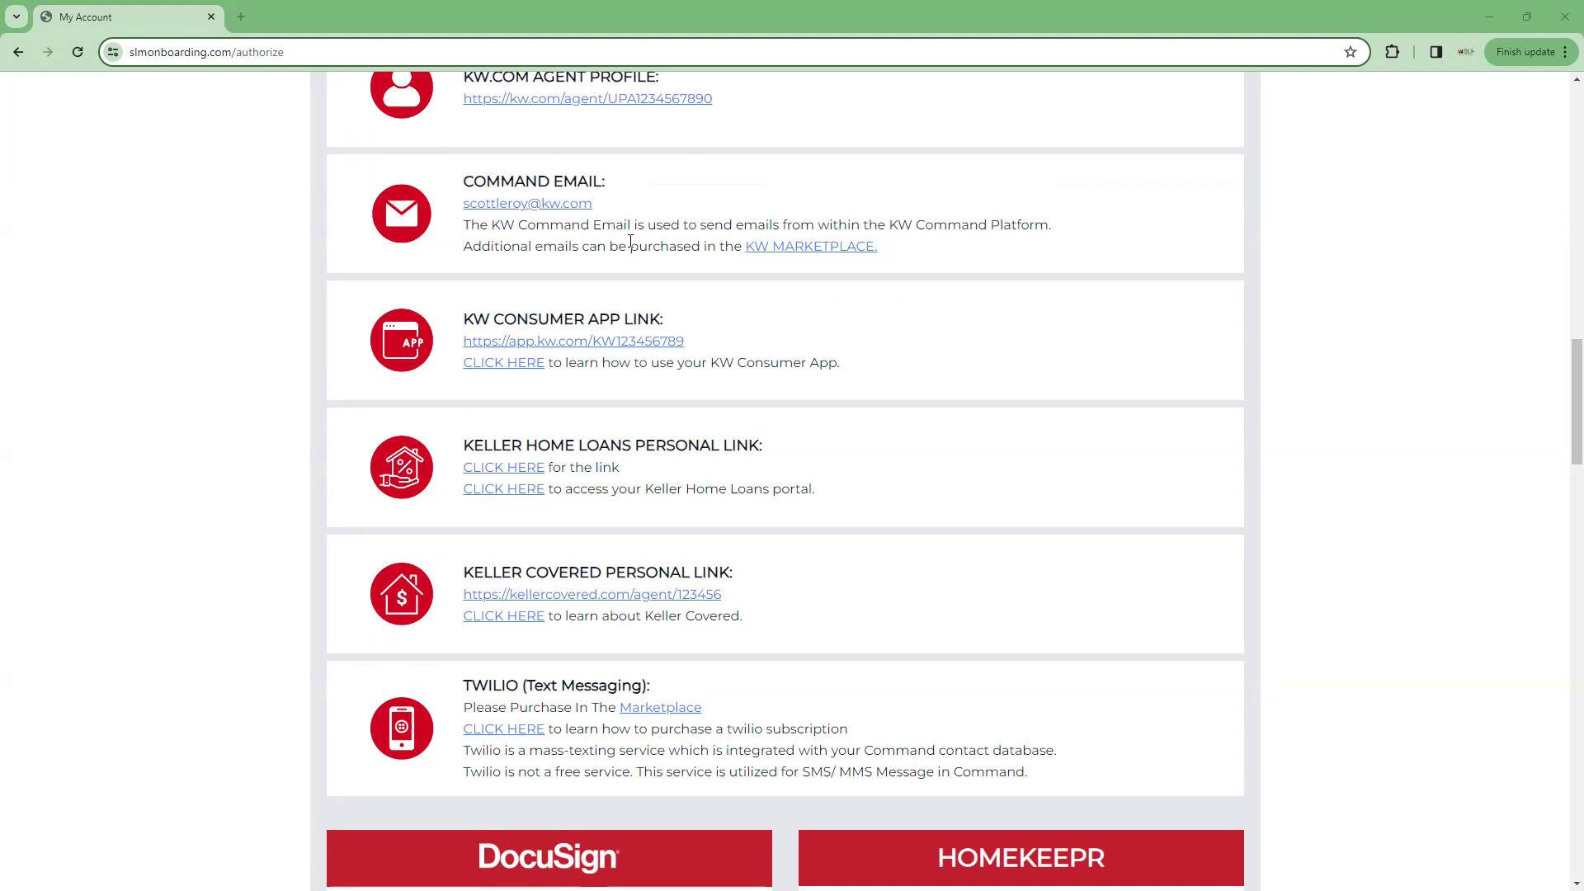
pyautogui.scroll(-1, 631, 241)
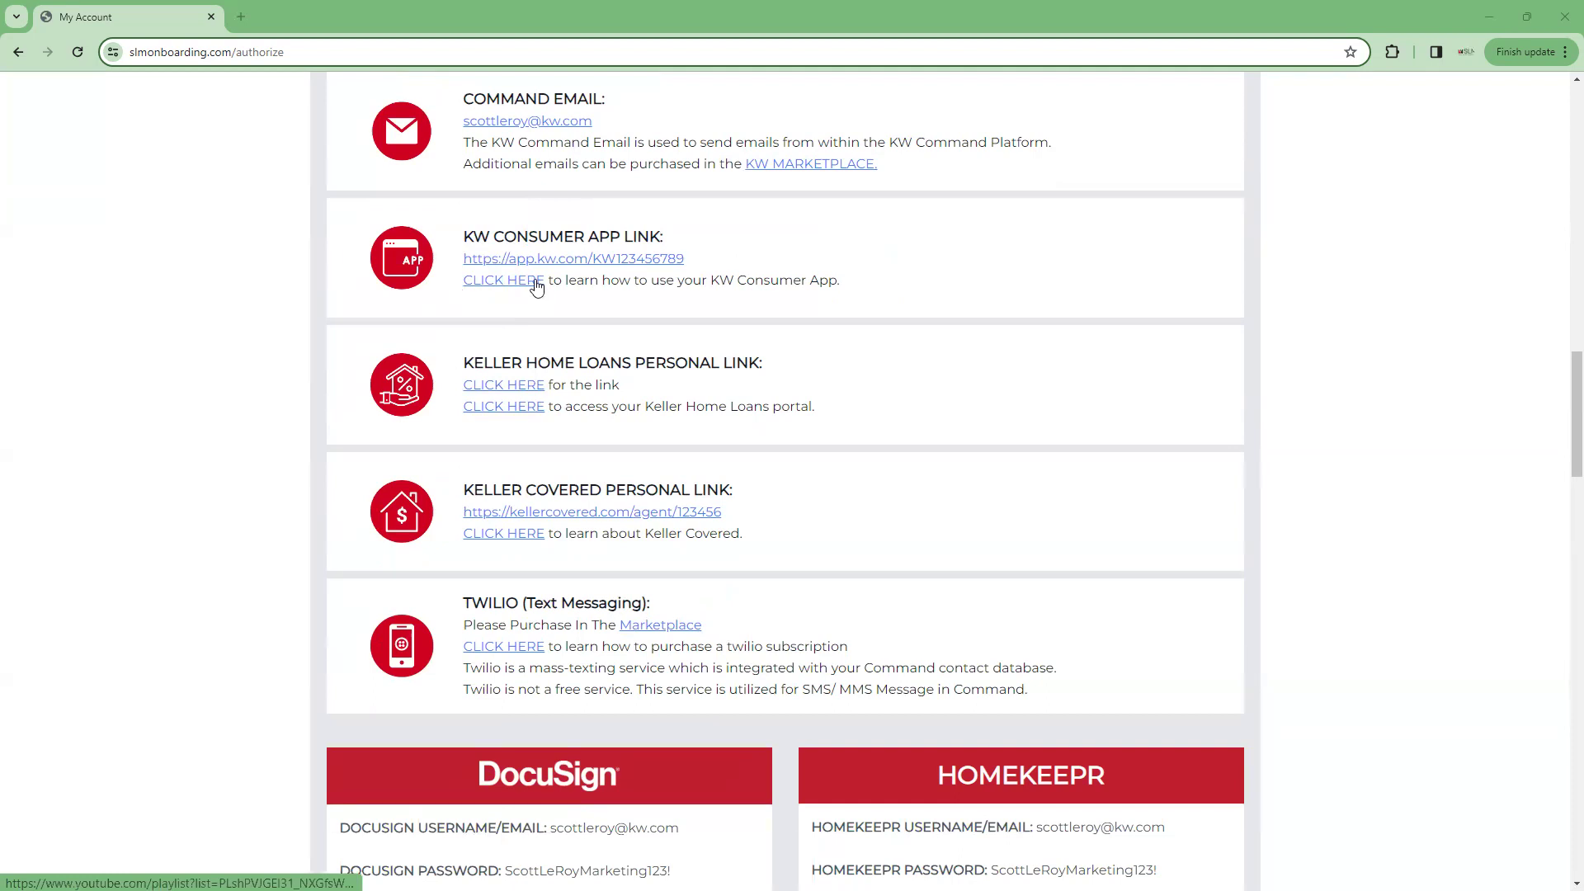
pyautogui.scroll(-2, 536, 285)
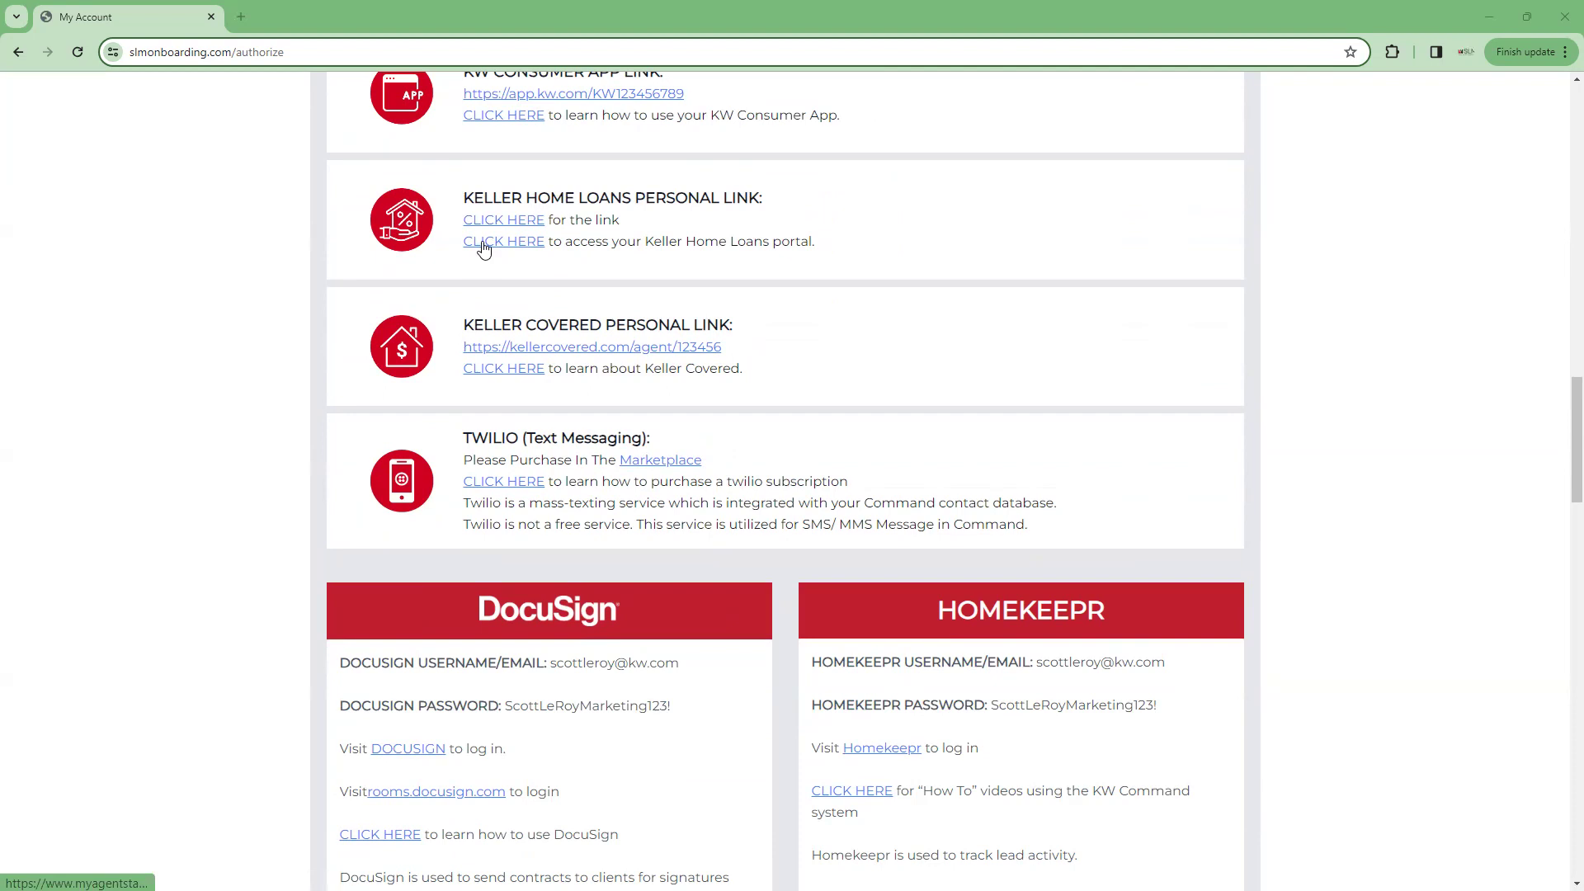
pyautogui.scroll(-1, 484, 249)
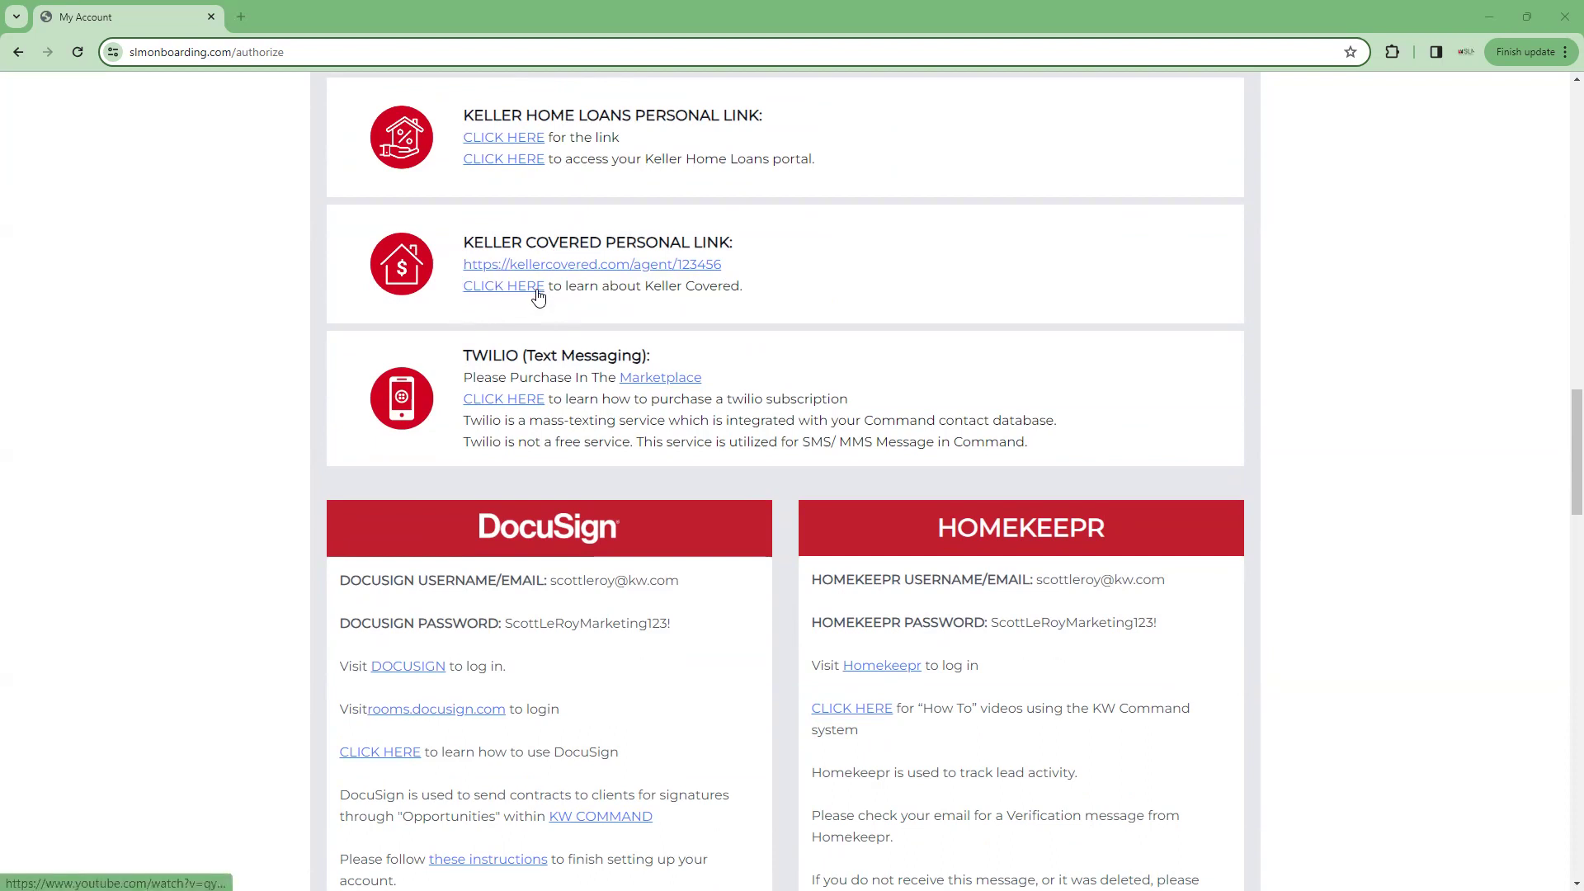
pyautogui.scroll(-2, 541, 295)
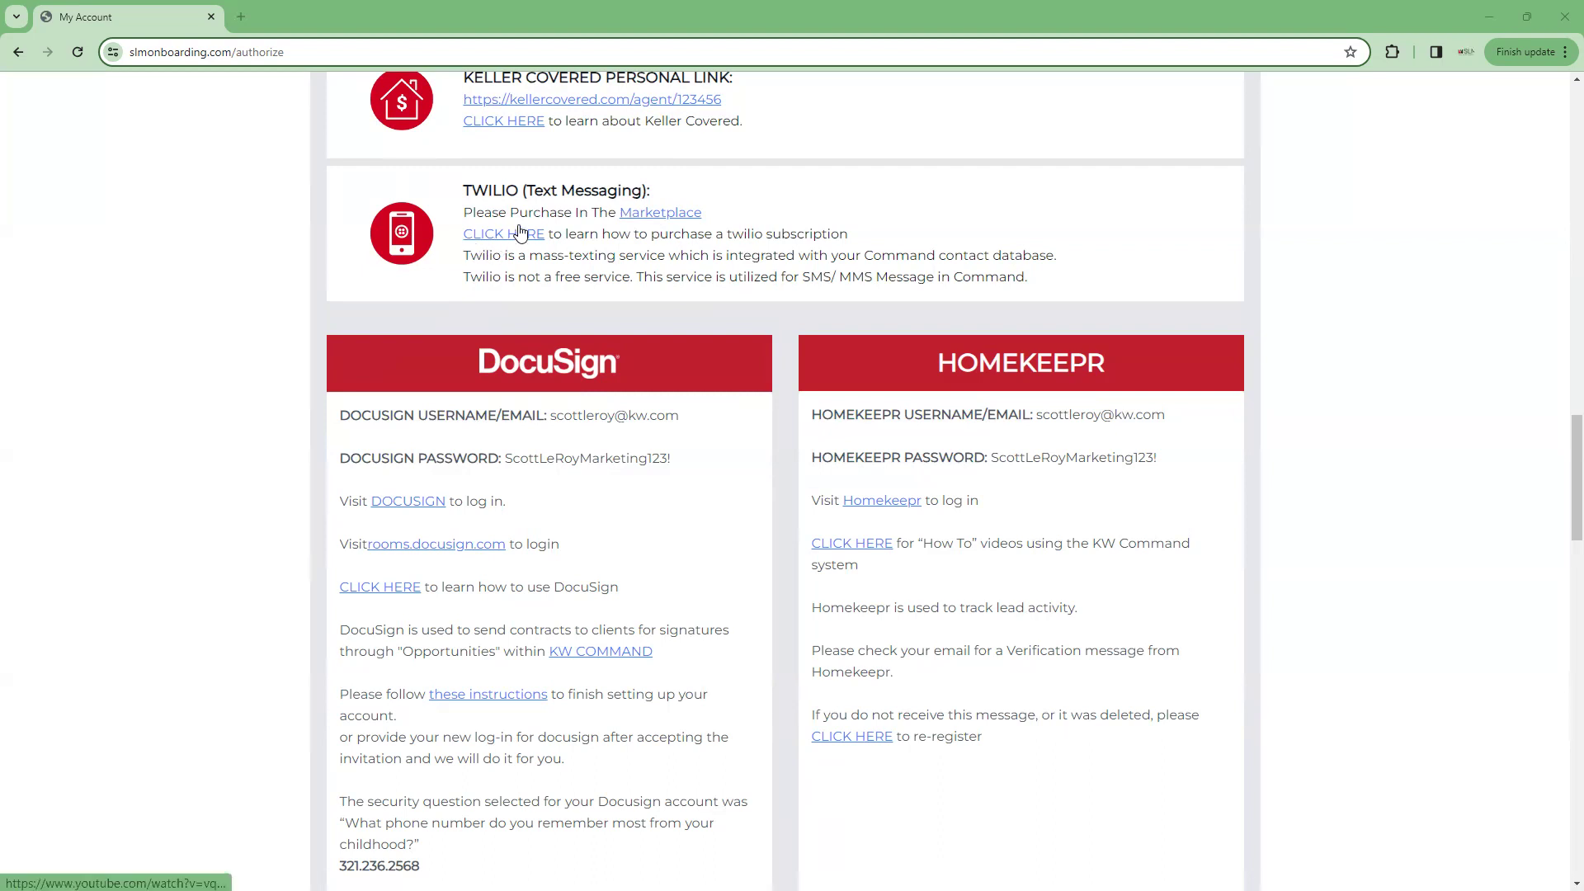
# Scroll down until the Additional Logins heading appears below the DocuSign and Homekeepr cards
pyautogui.scroll(-2, 520, 231)
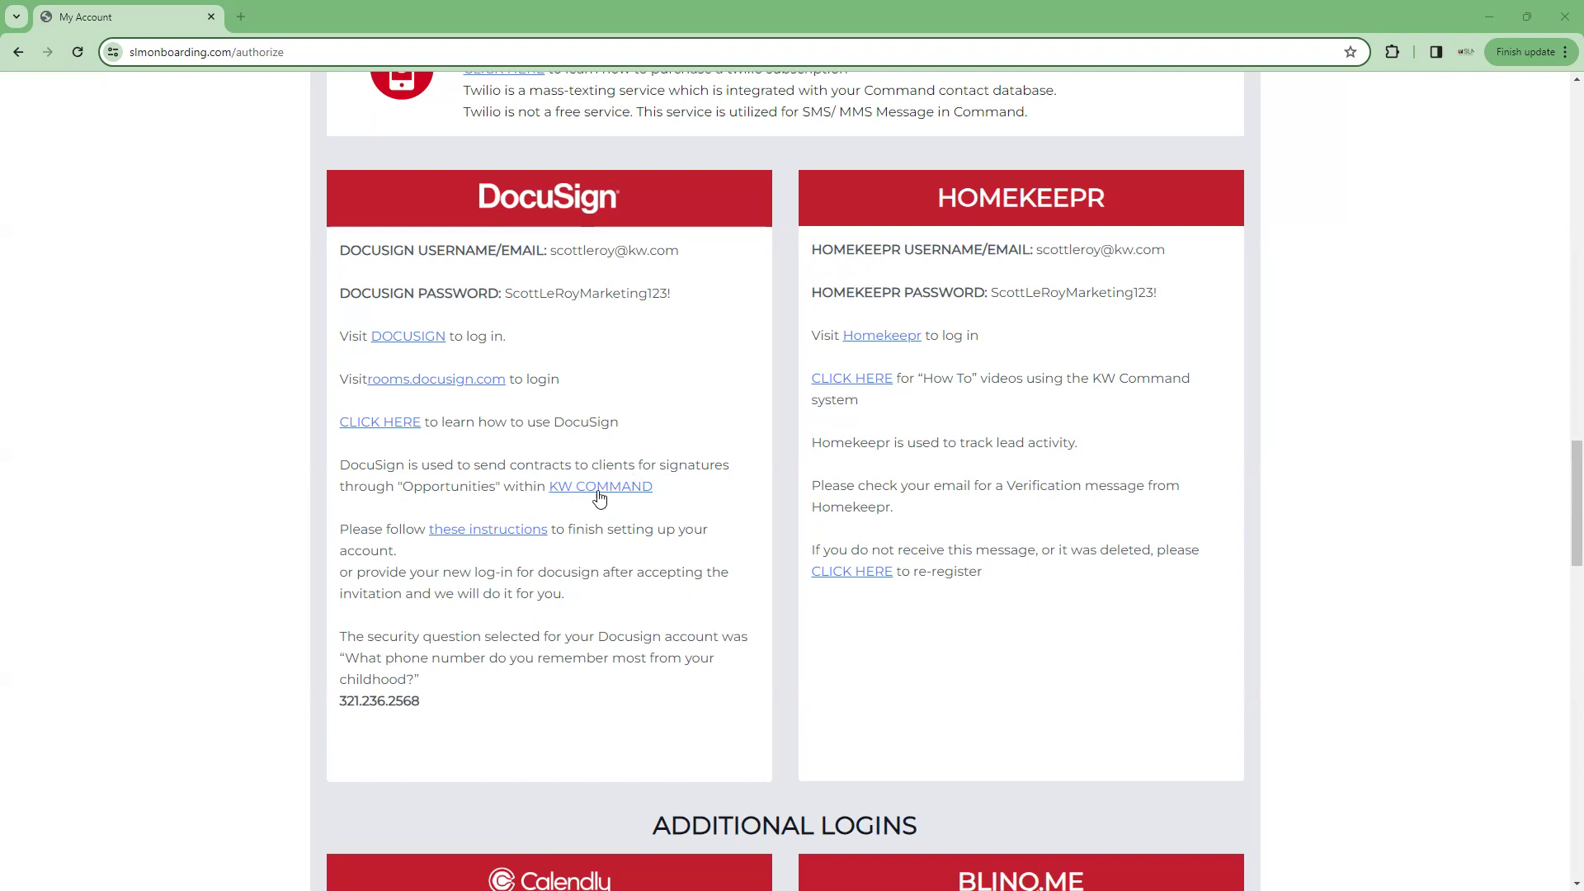
# Scroll down to the Calendly cards, then back up to the DocuSign security question and answer
pyautogui.scroll(-1, 597, 493)
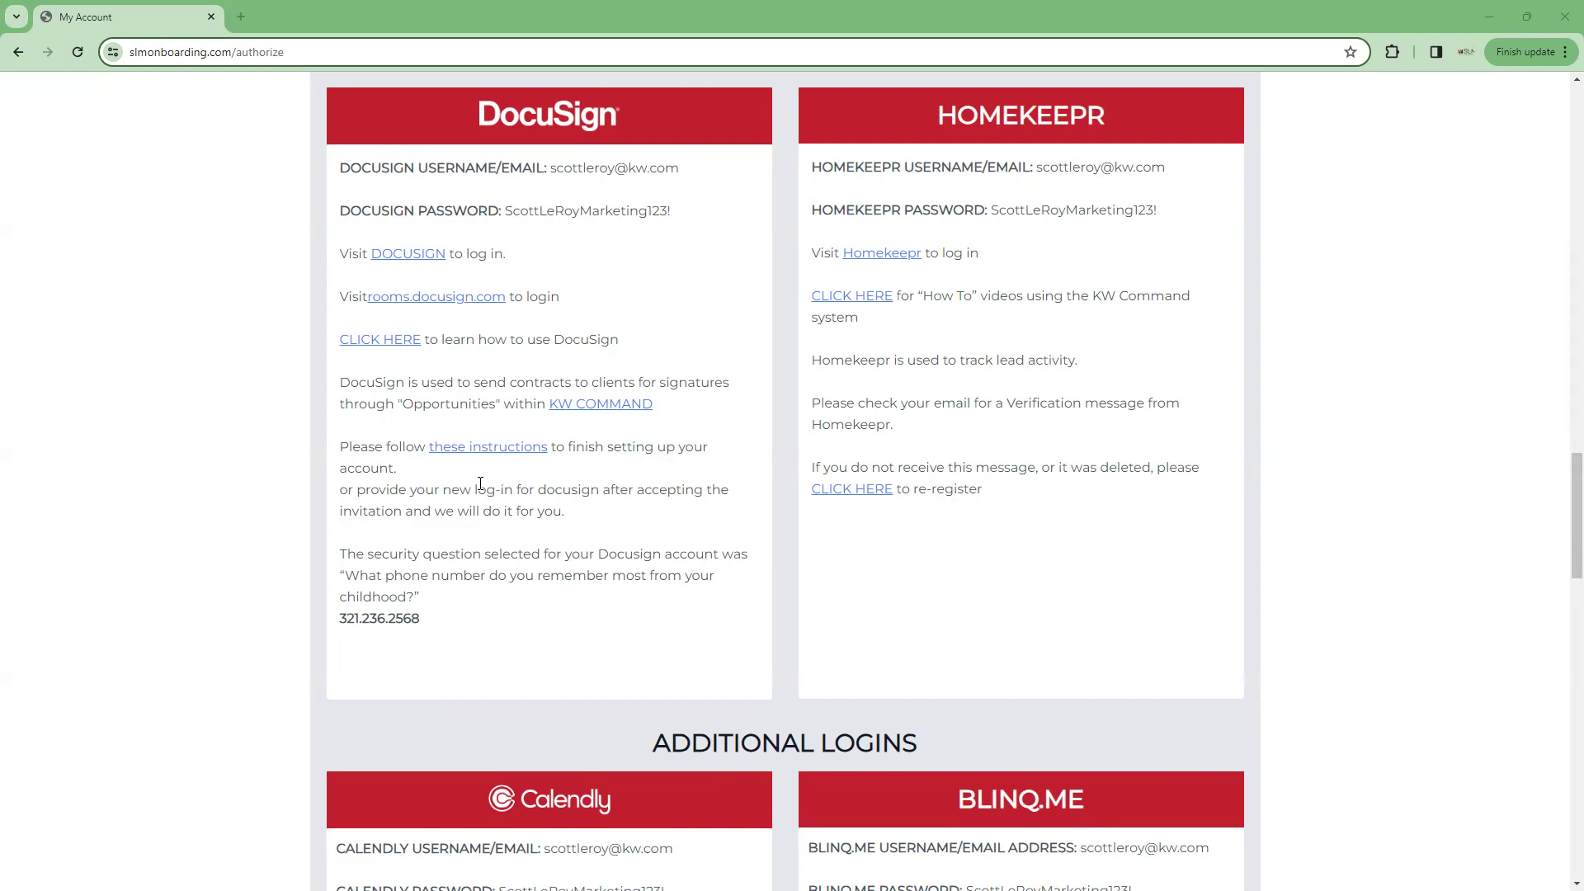
pyautogui.scroll(-1, 480, 484)
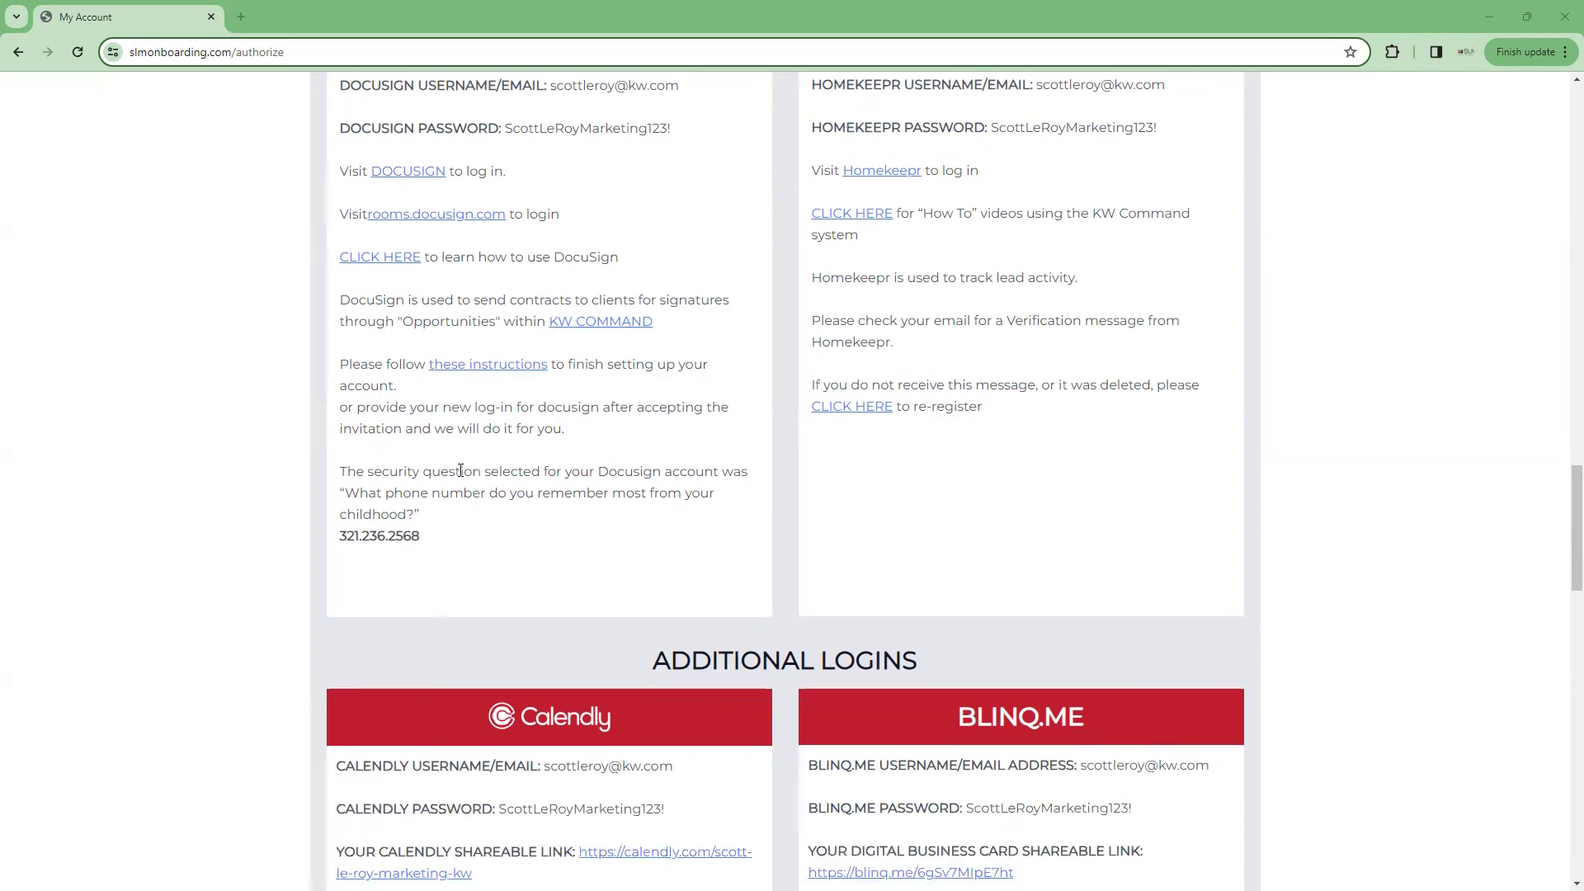
pyautogui.scroll(-1, 460, 471)
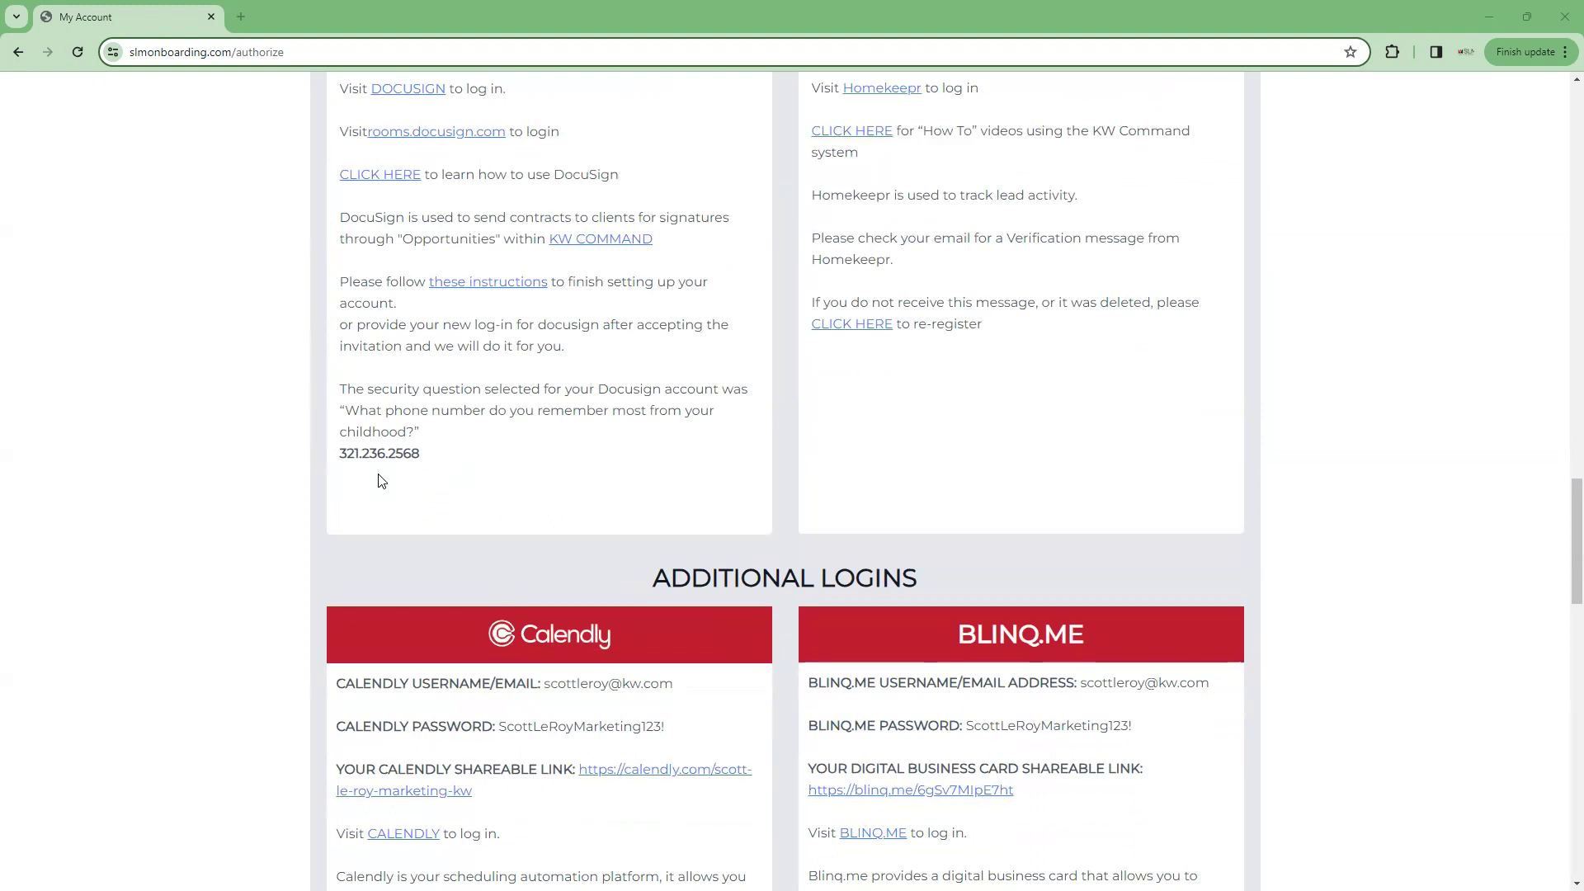
pyautogui.scroll(1, 382, 481)
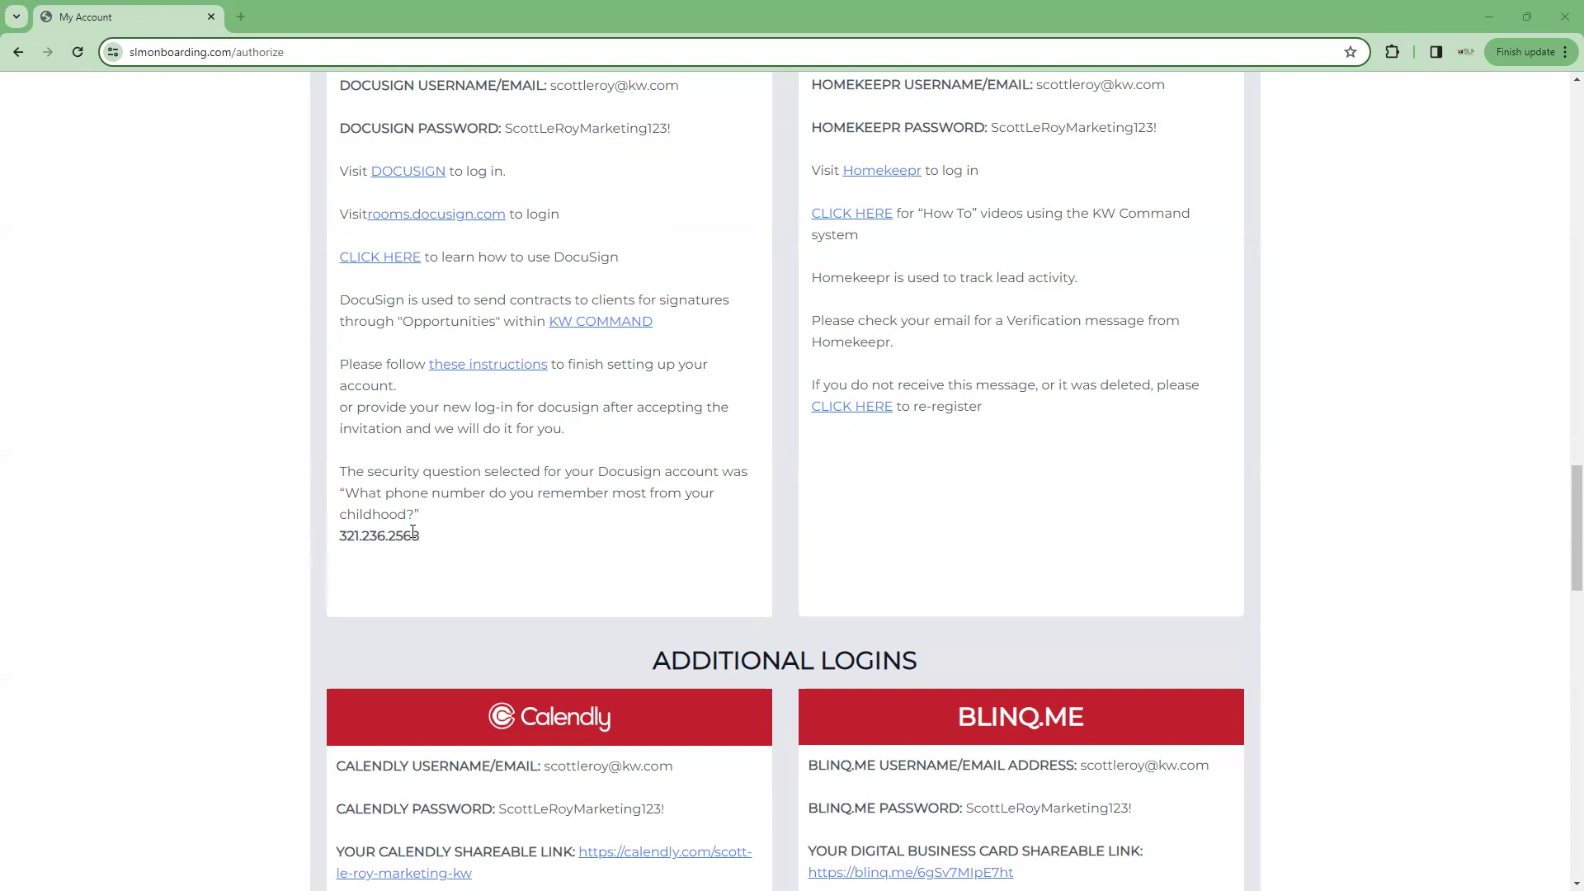
# Highlight and deselect the DocuSign security answer, then scroll down to the Additional Logins section
pyautogui.moveTo(421, 537); pyautogui.dragTo(315, 545)
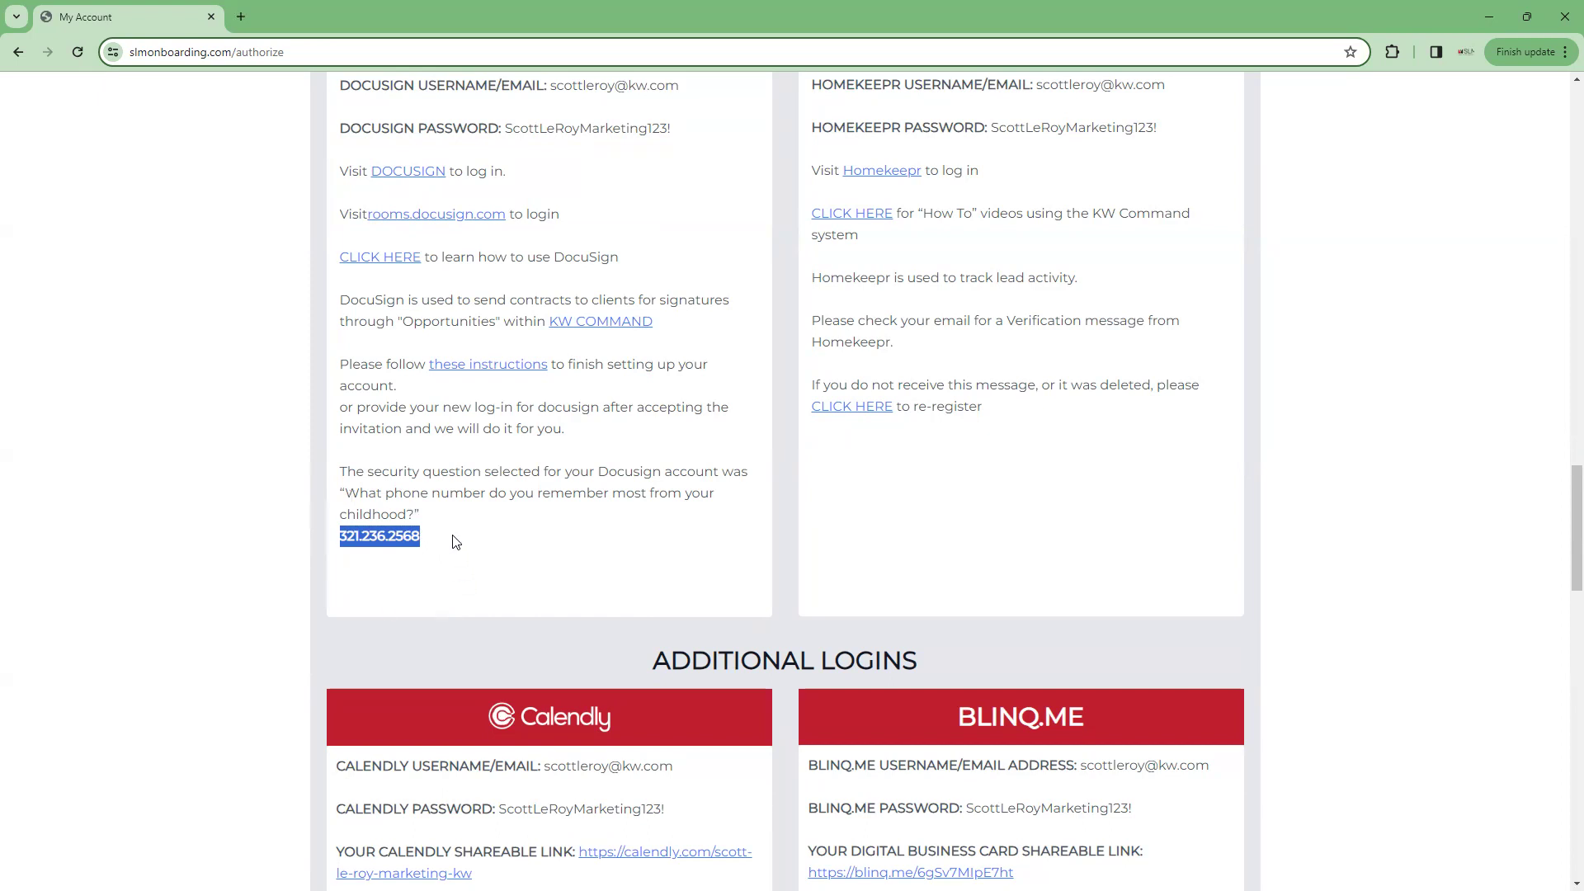
pyautogui.click(356, 528)
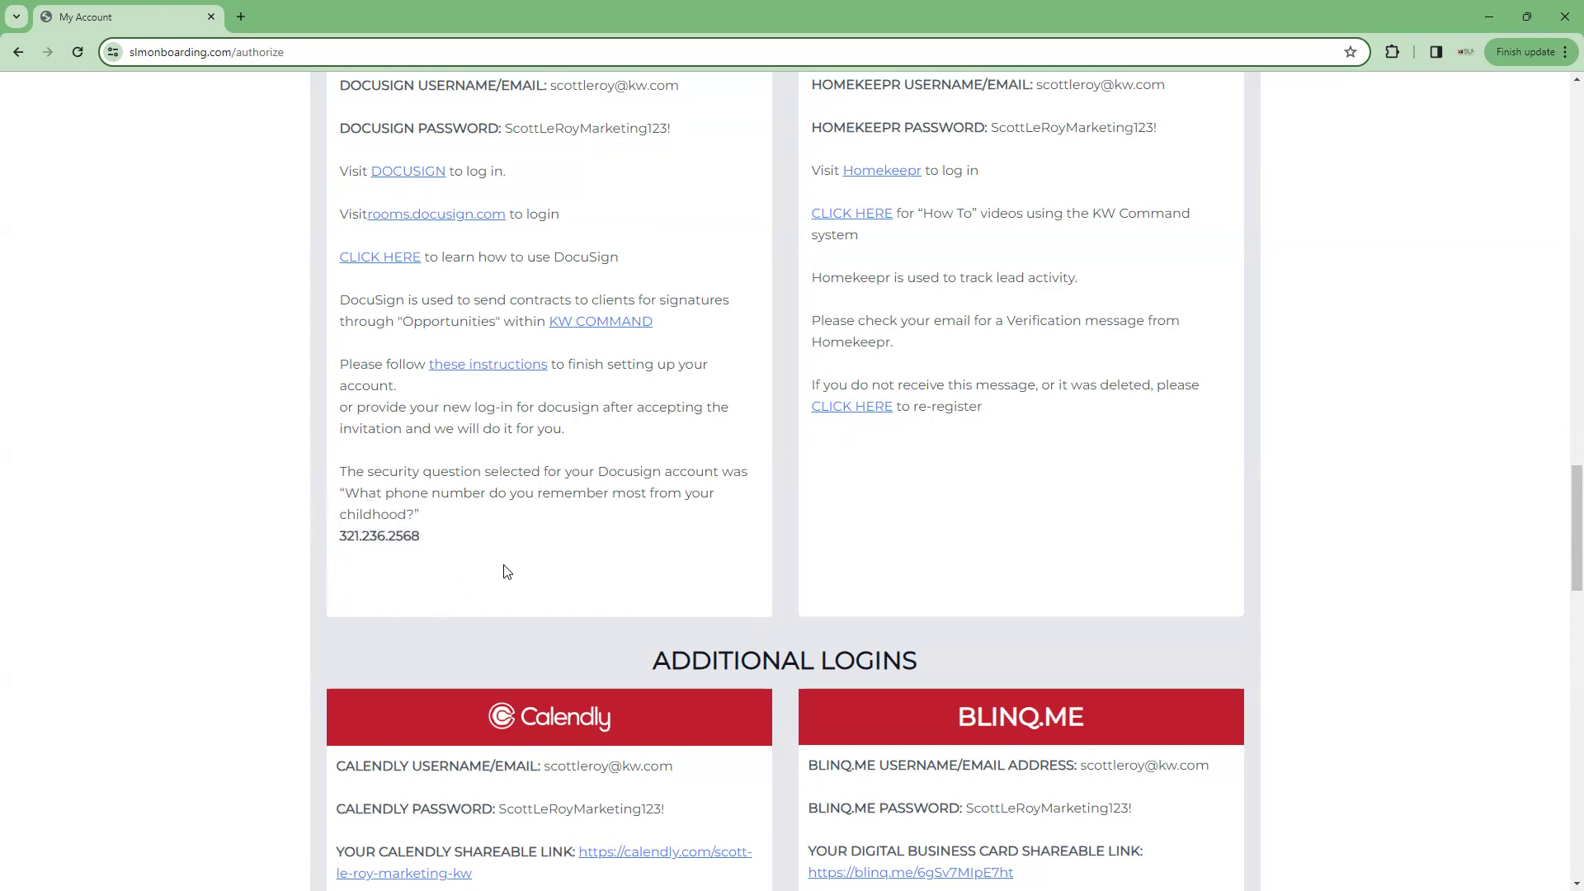
pyautogui.scroll(2, 512, 578)
pyautogui.scroll(2, 528, 603)
pyautogui.scroll(-1, 530, 574)
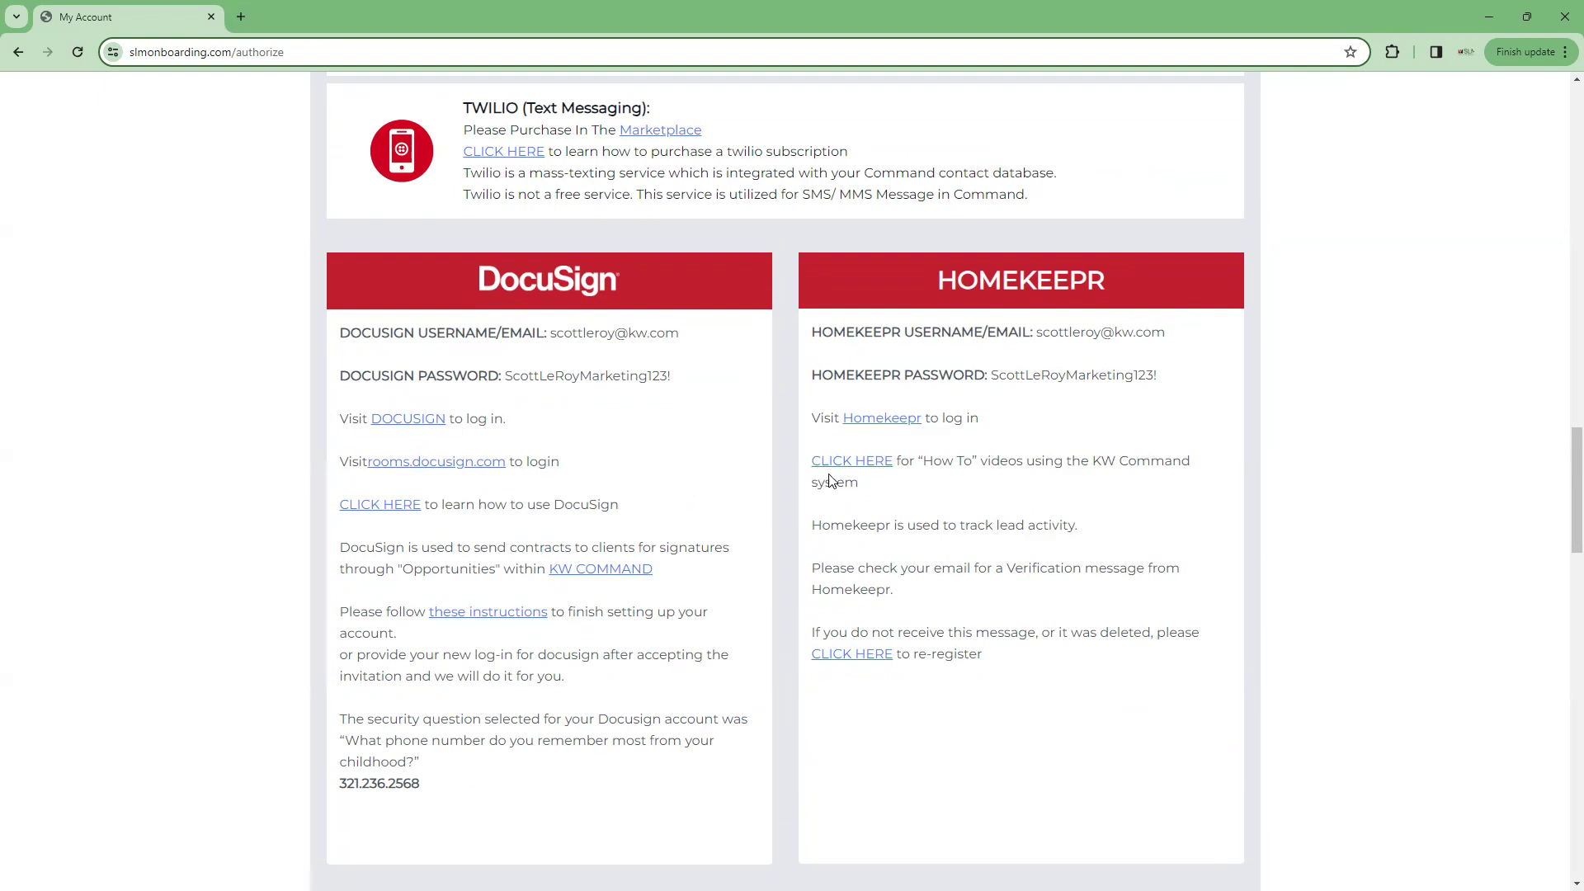
pyautogui.scroll(-2, 901, 496)
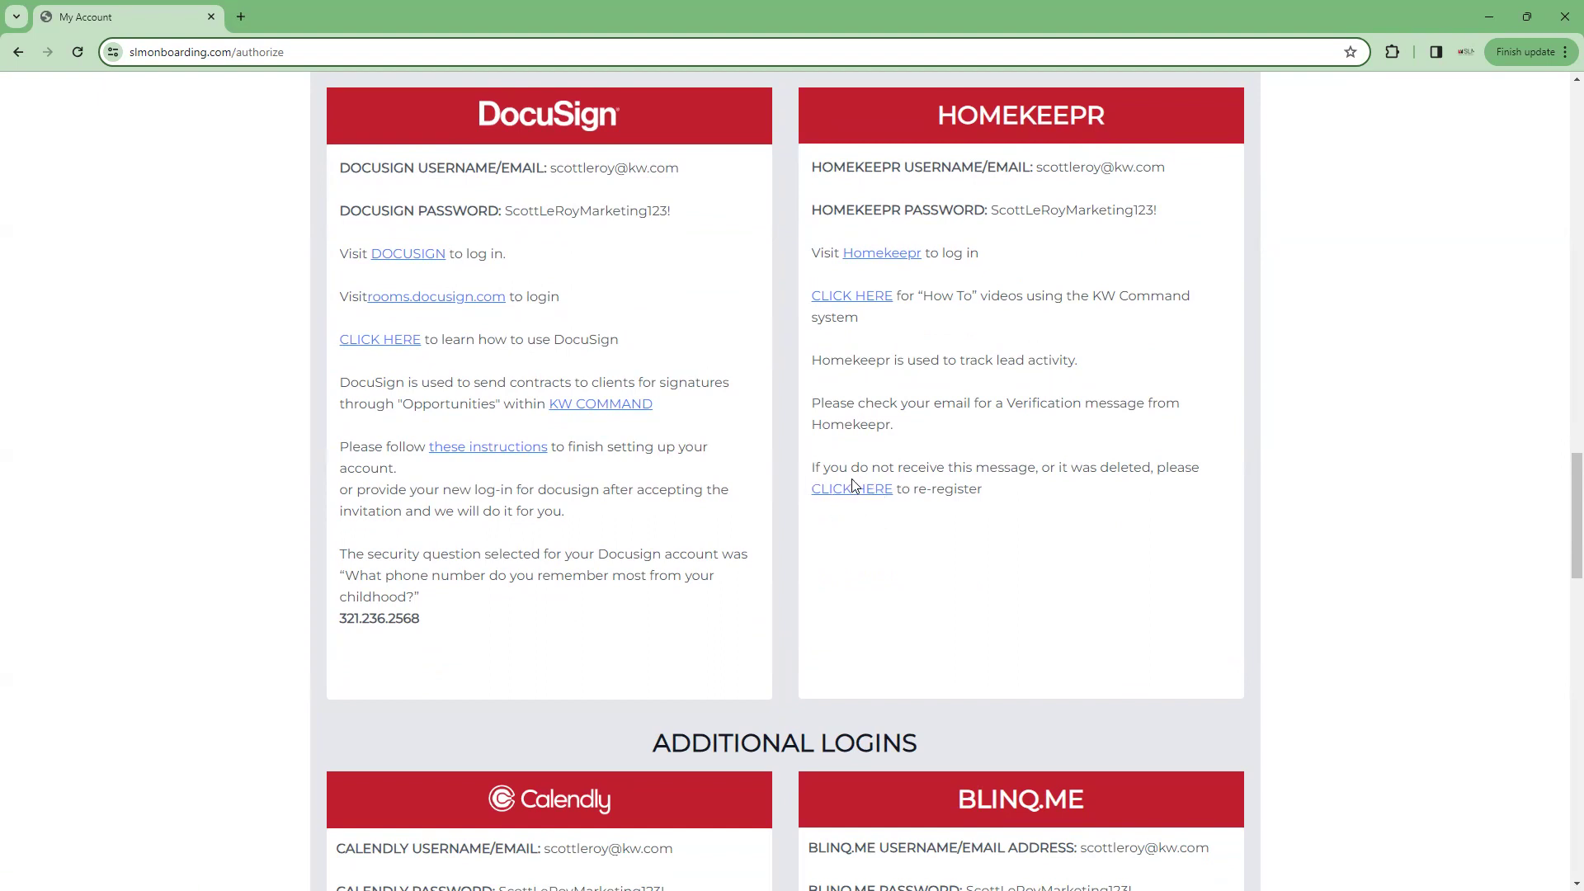
pyautogui.scroll(-7, 852, 482)
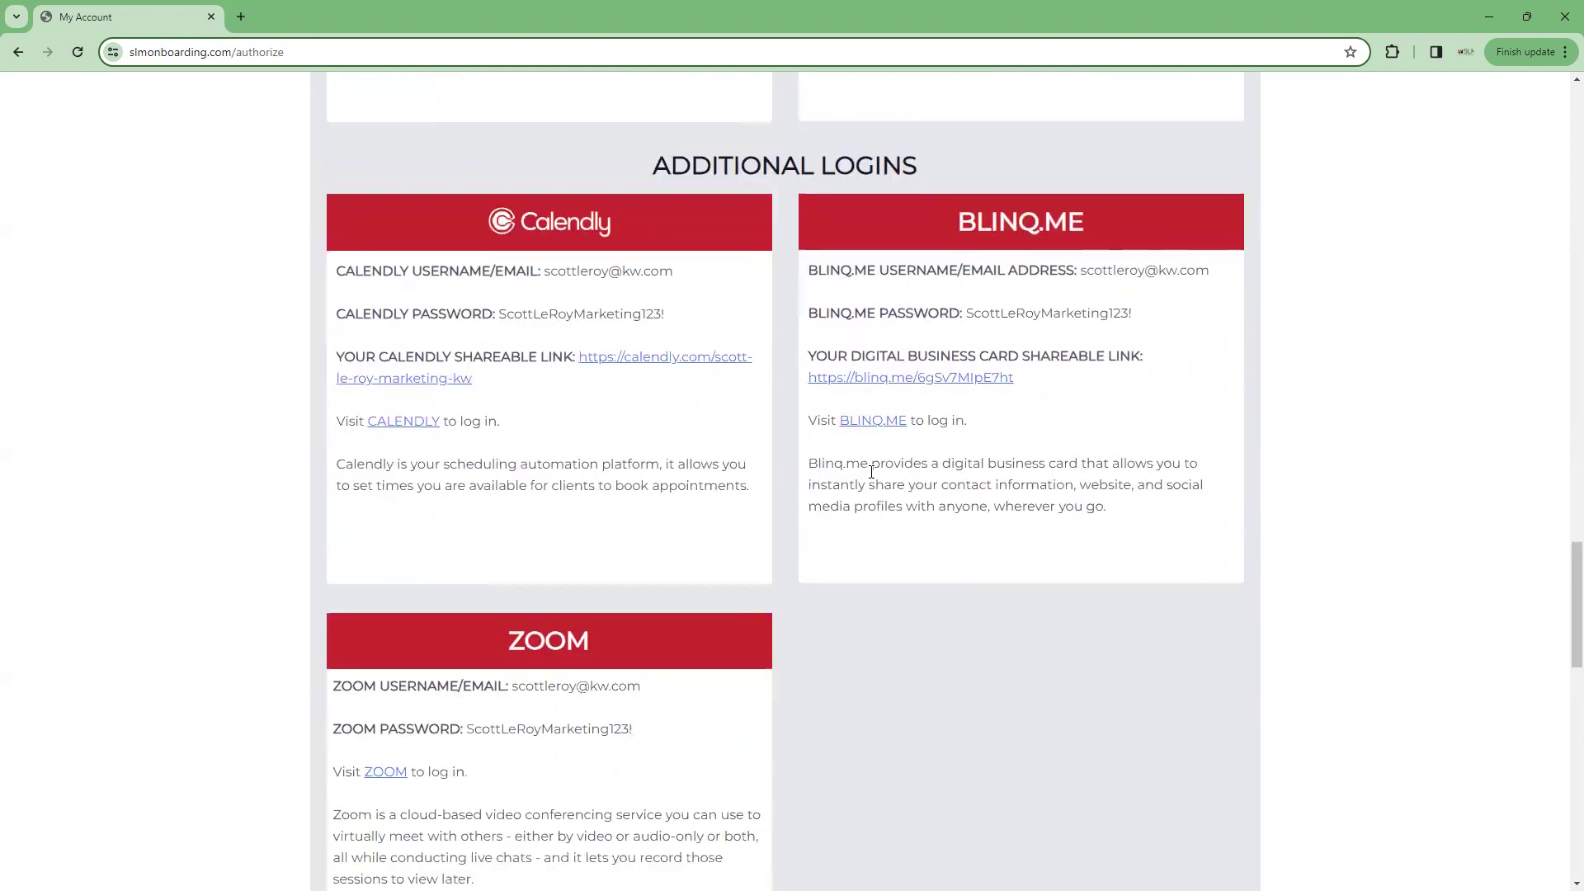
# Scroll past the Calendly and BLINQ.ME cards to the Zoom login card and Helpful Resources
pyautogui.scroll(-1, 872, 472)
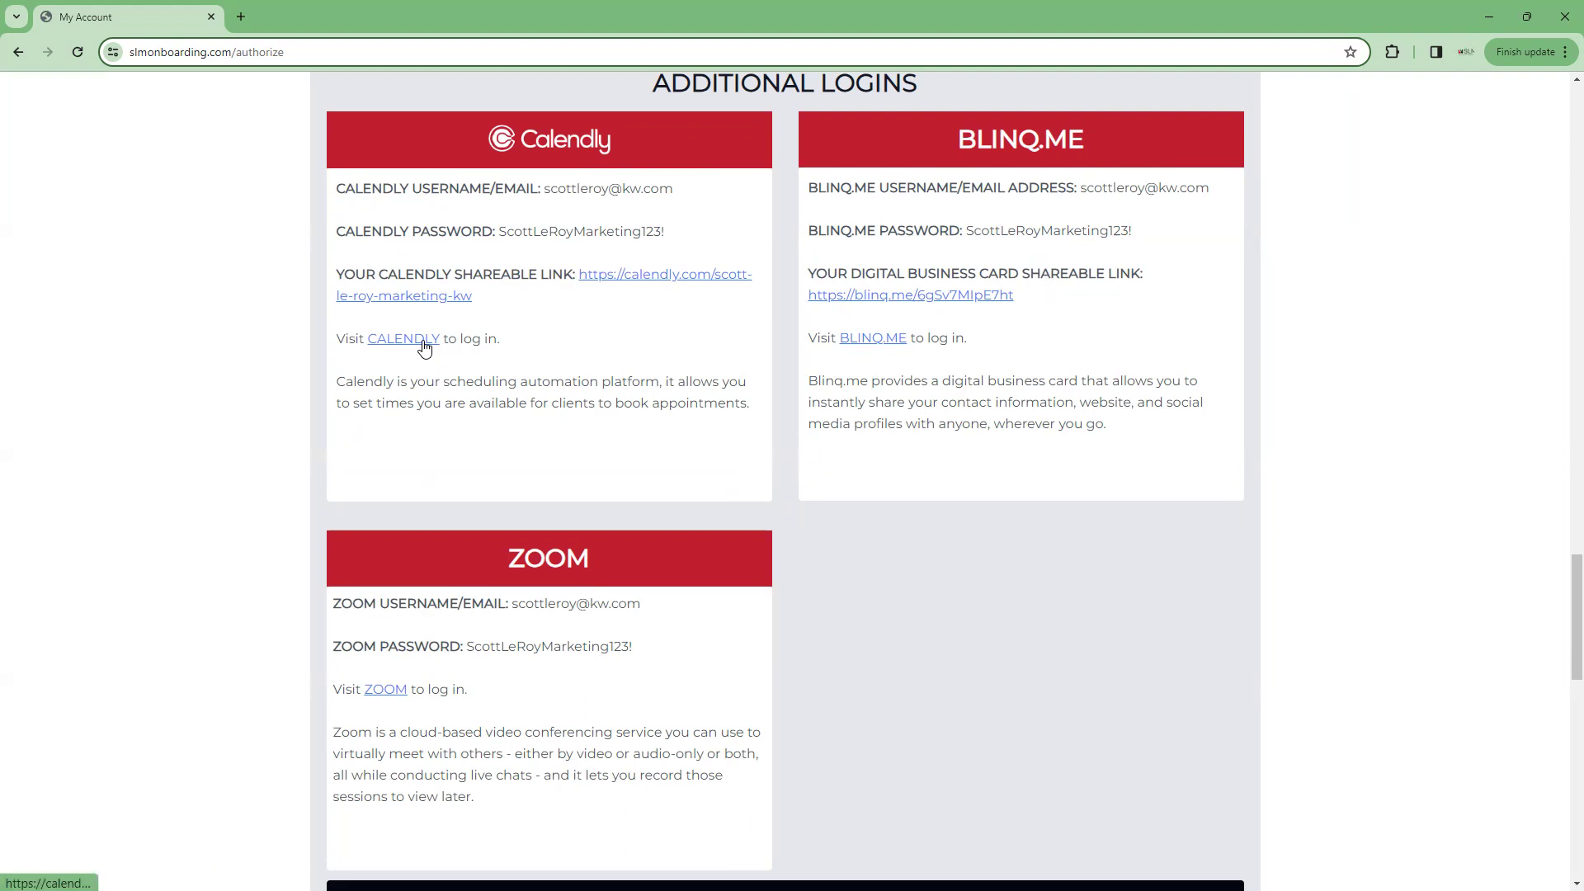
pyautogui.scroll(1, 559, 326)
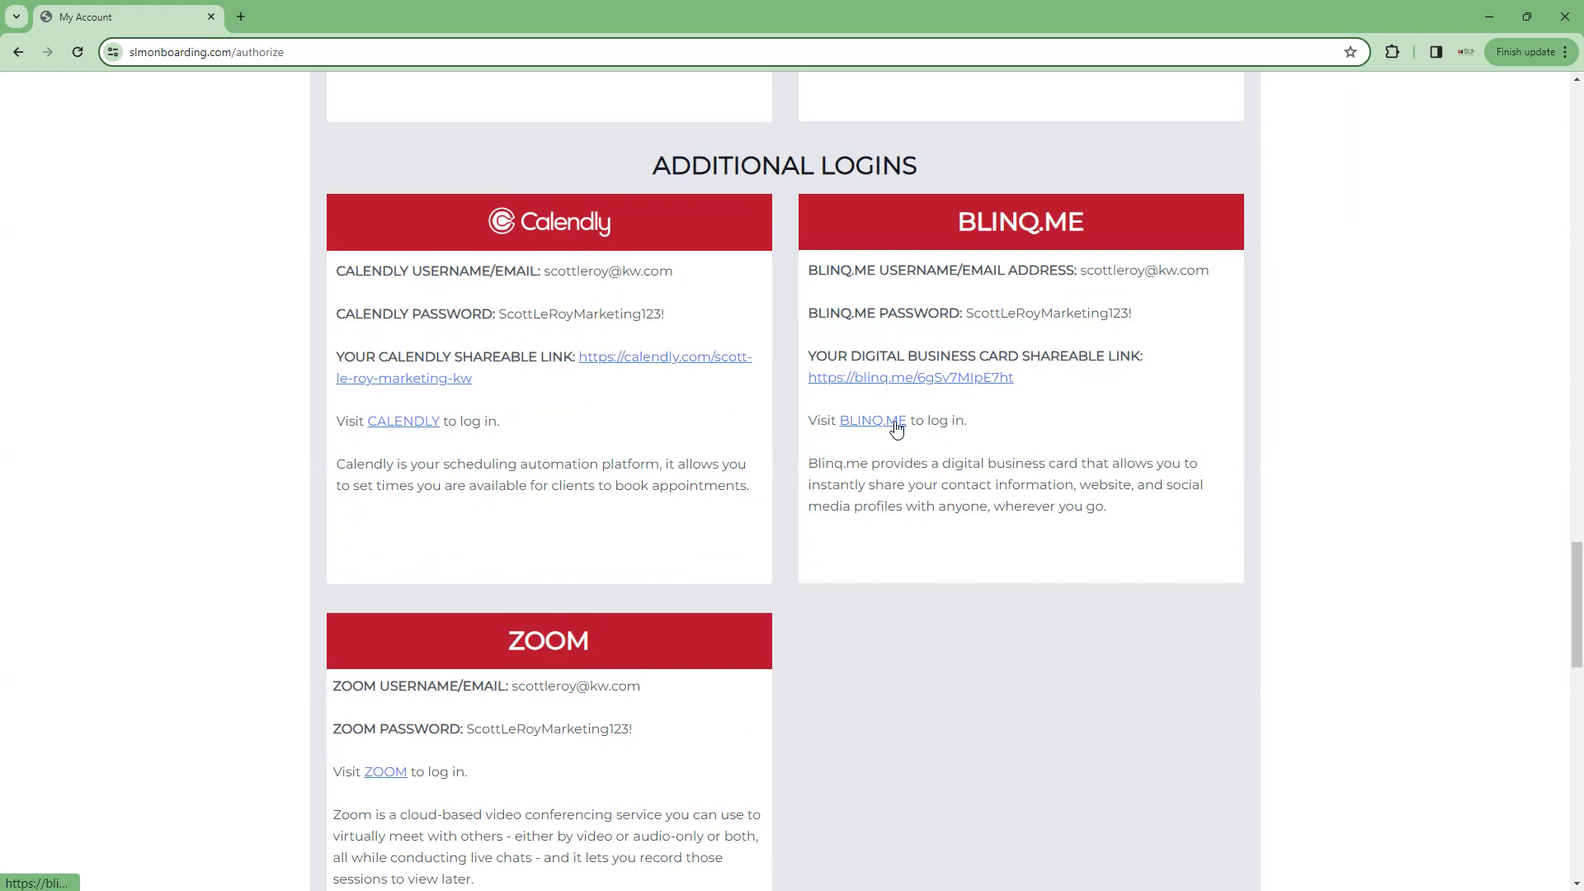
pyautogui.scroll(-6, 894, 425)
pyautogui.scroll(1, 892, 425)
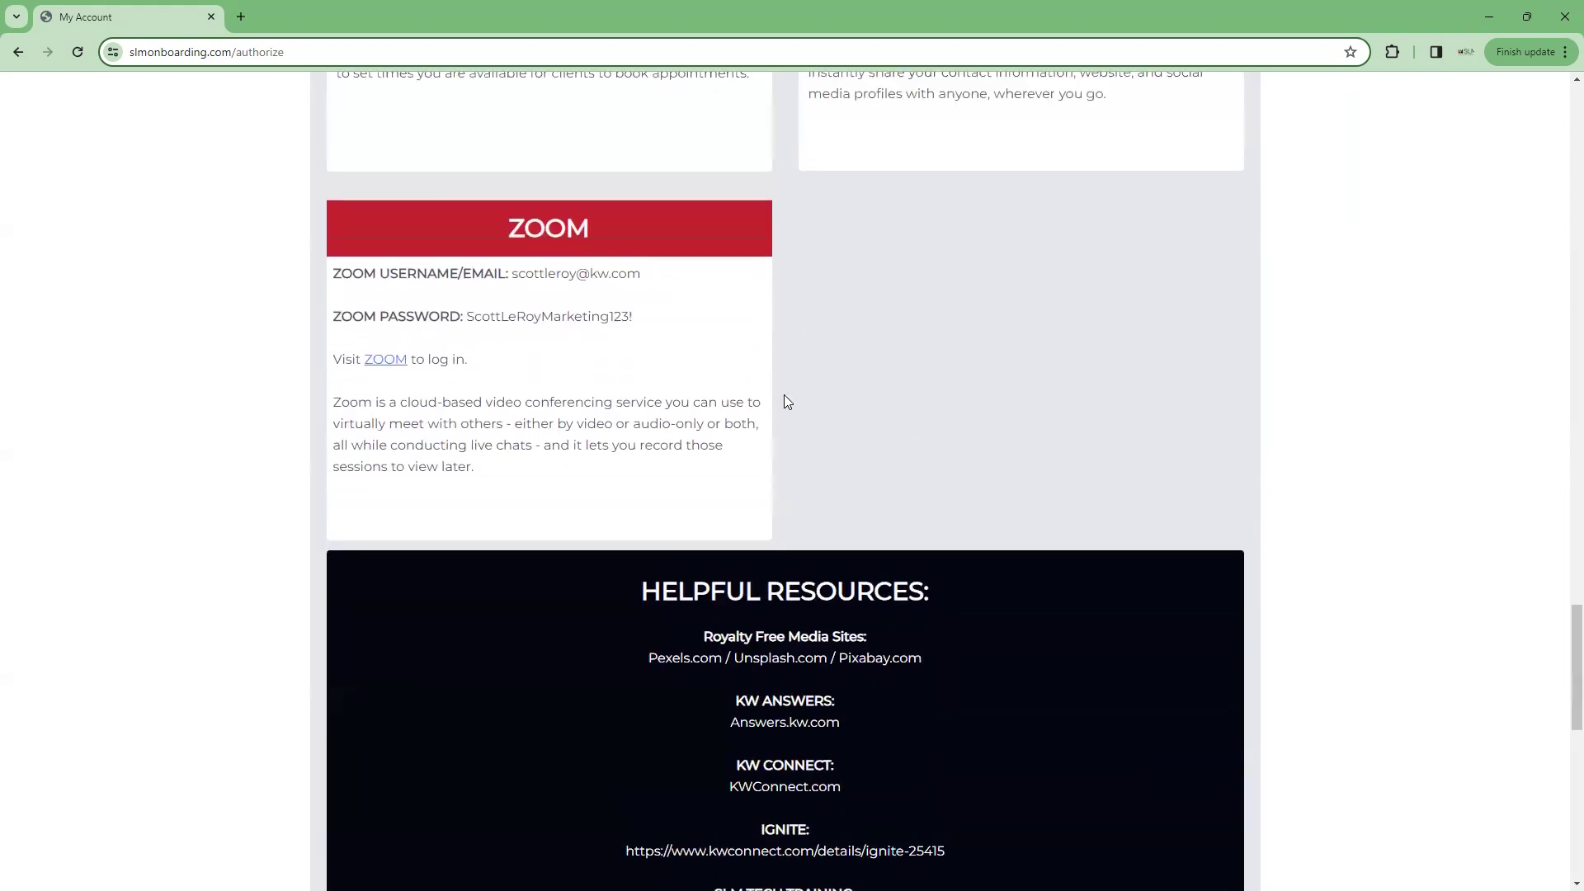
# Scroll the My Account page through Helpful Resources down to Next Steps and support contacts
pyautogui.scroll(1, 755, 355)
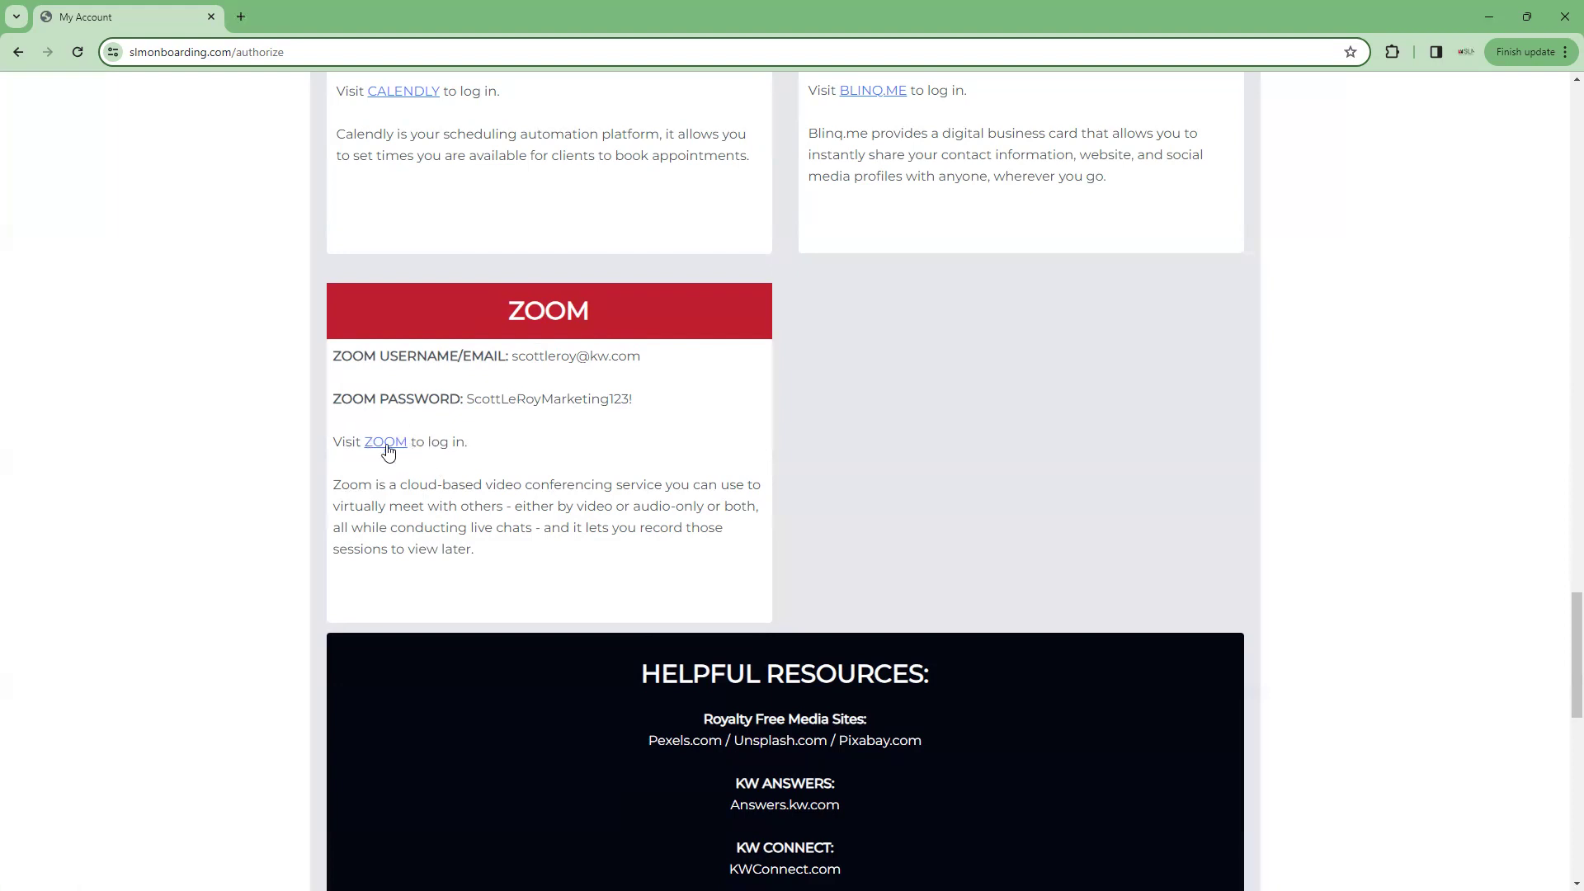
pyautogui.scroll(-5, 759, 480)
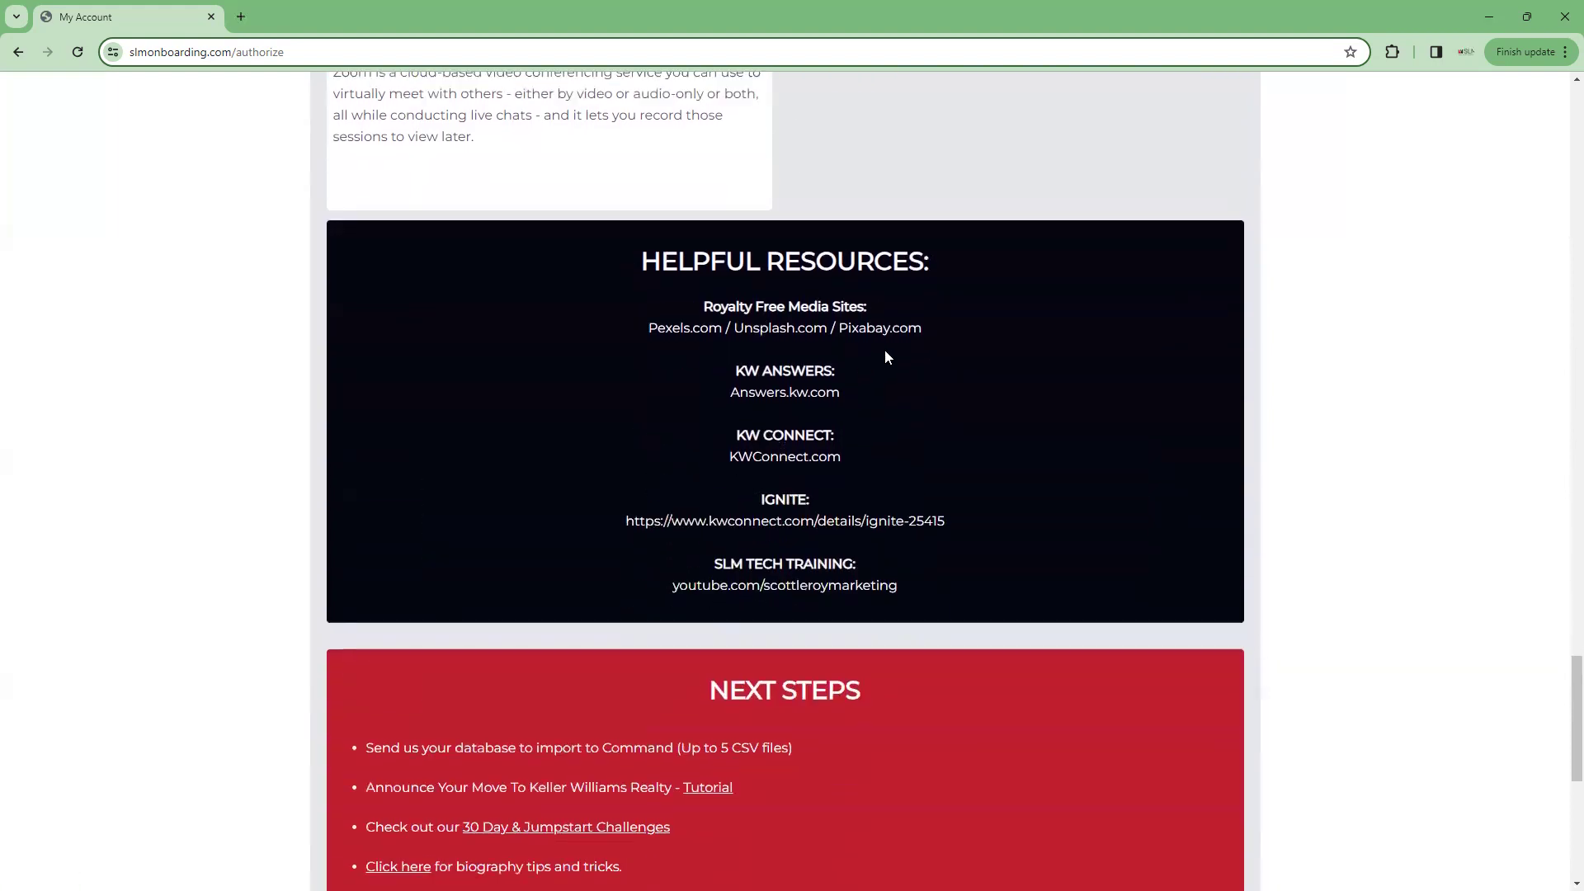
pyautogui.scroll(-1, 885, 350)
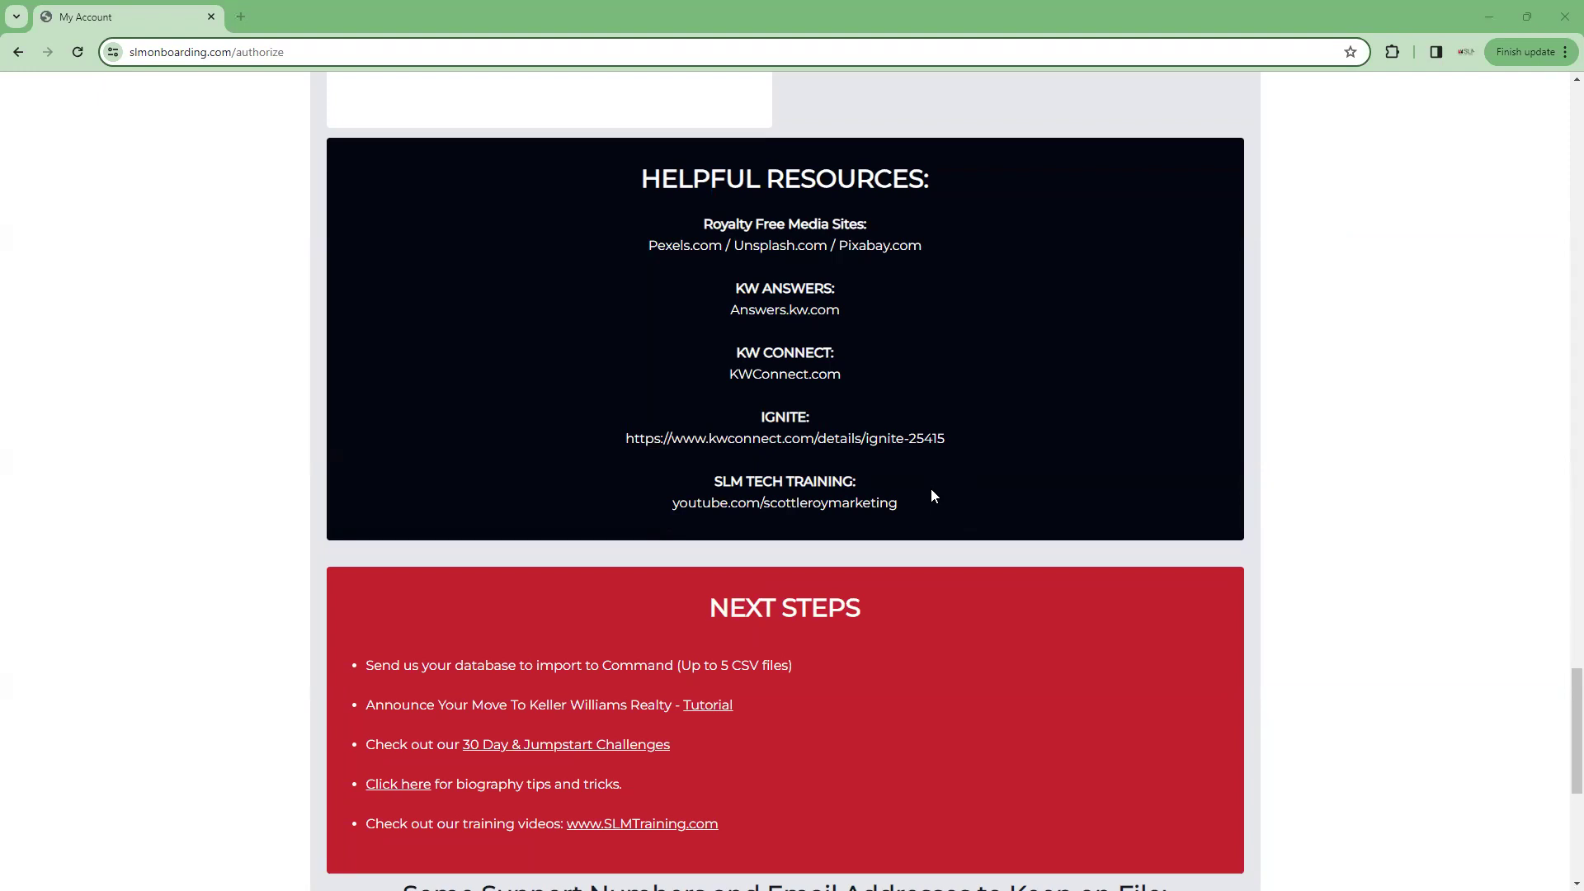
pyautogui.scroll(-5, 932, 495)
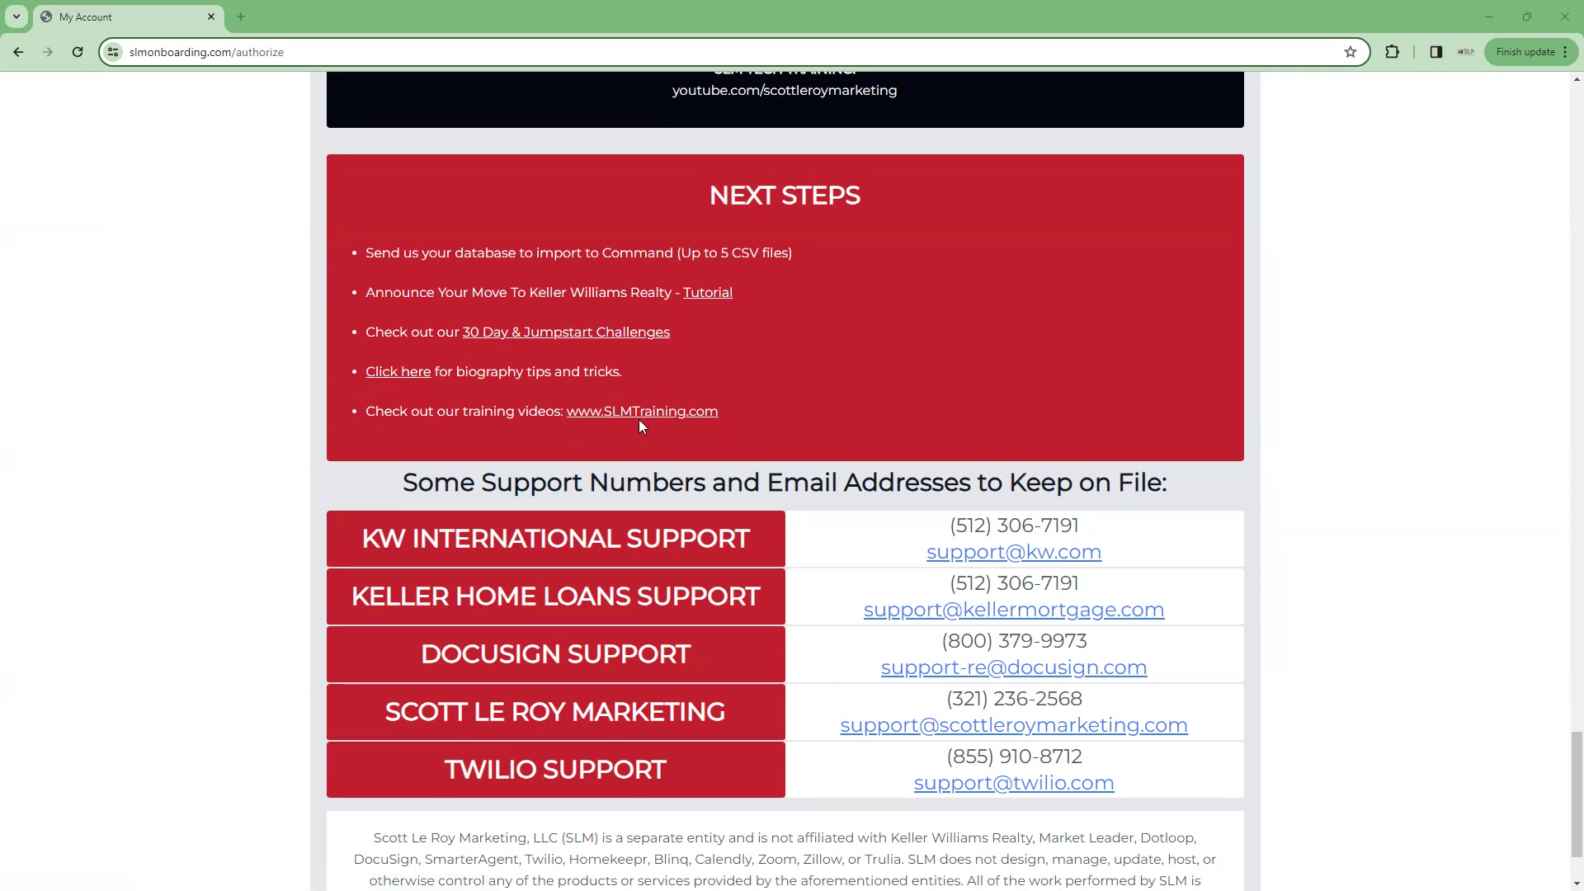
pyautogui.scroll(-2, 639, 425)
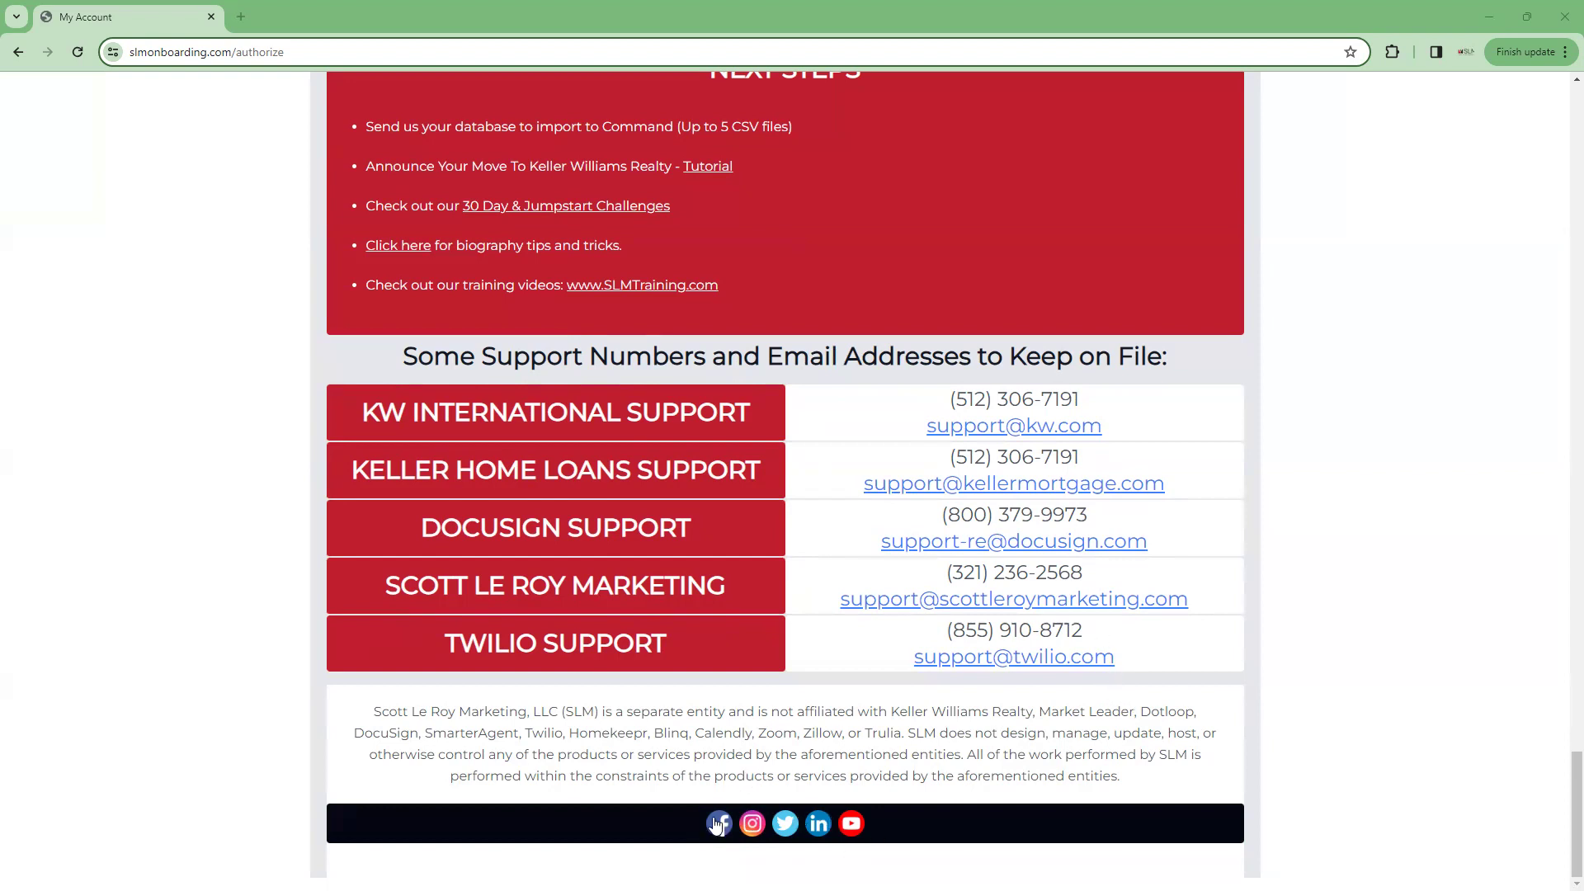
pyautogui.scroll(1, 825, 829)
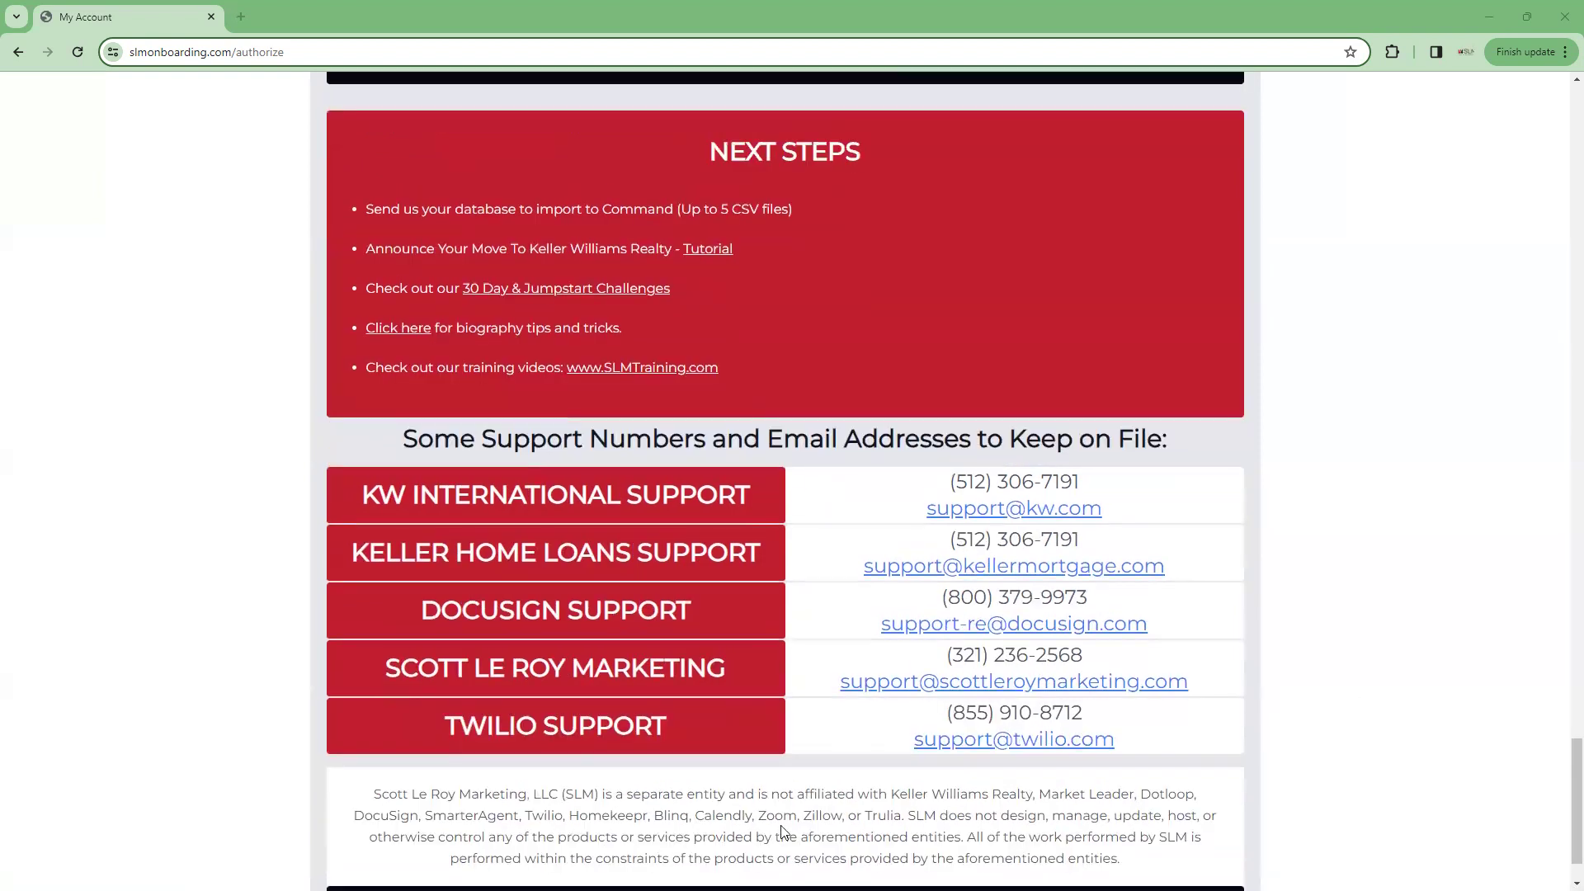
pyautogui.scroll(20, 1110, 792)
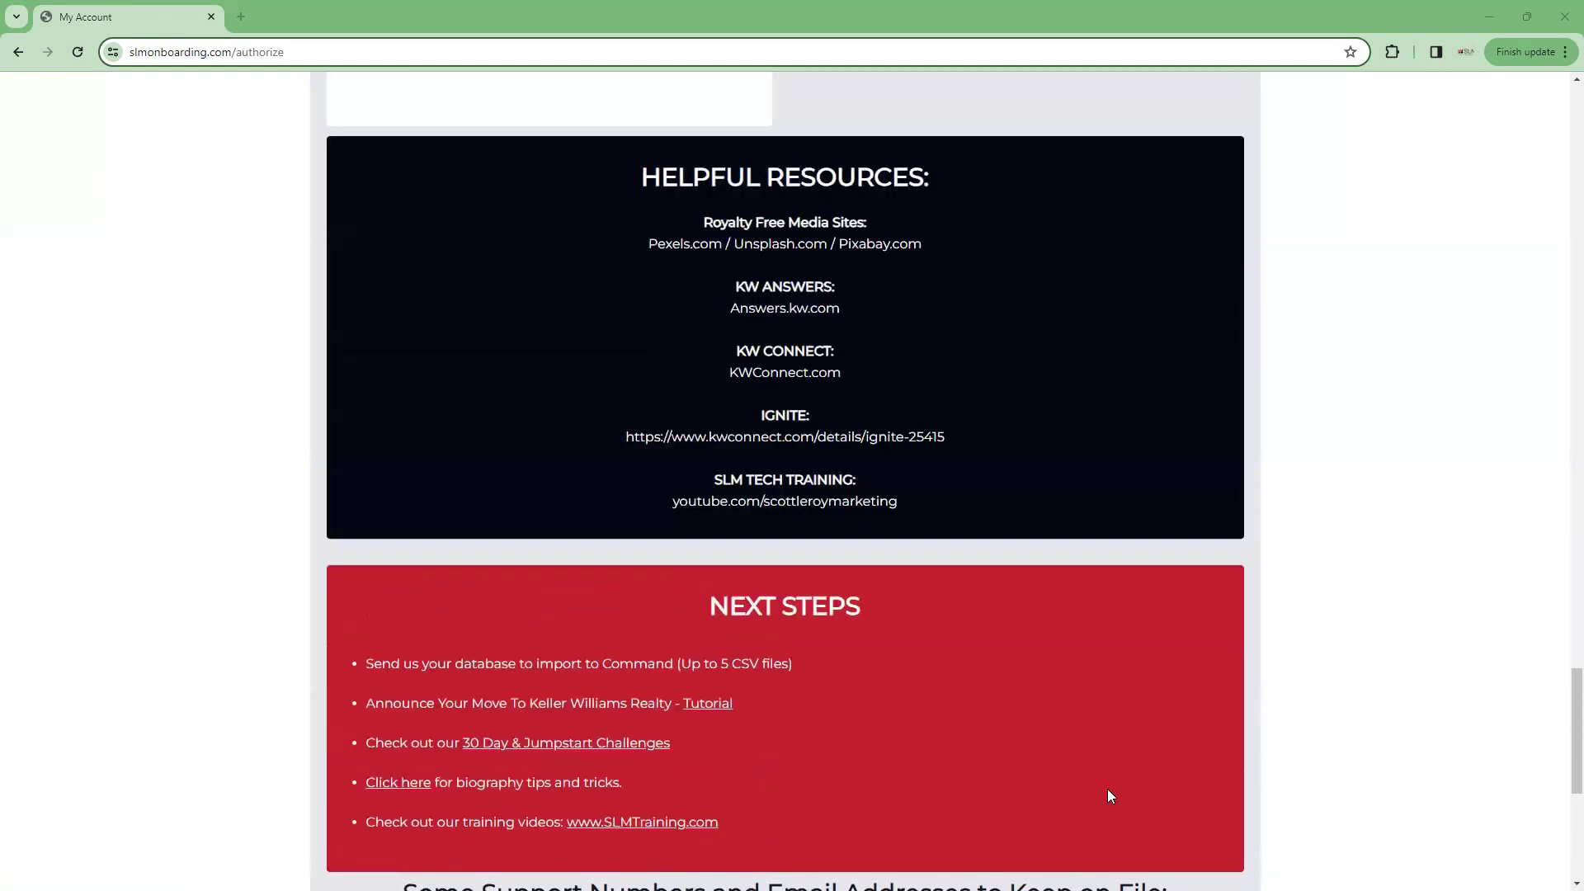
pyautogui.scroll(20, 1110, 792)
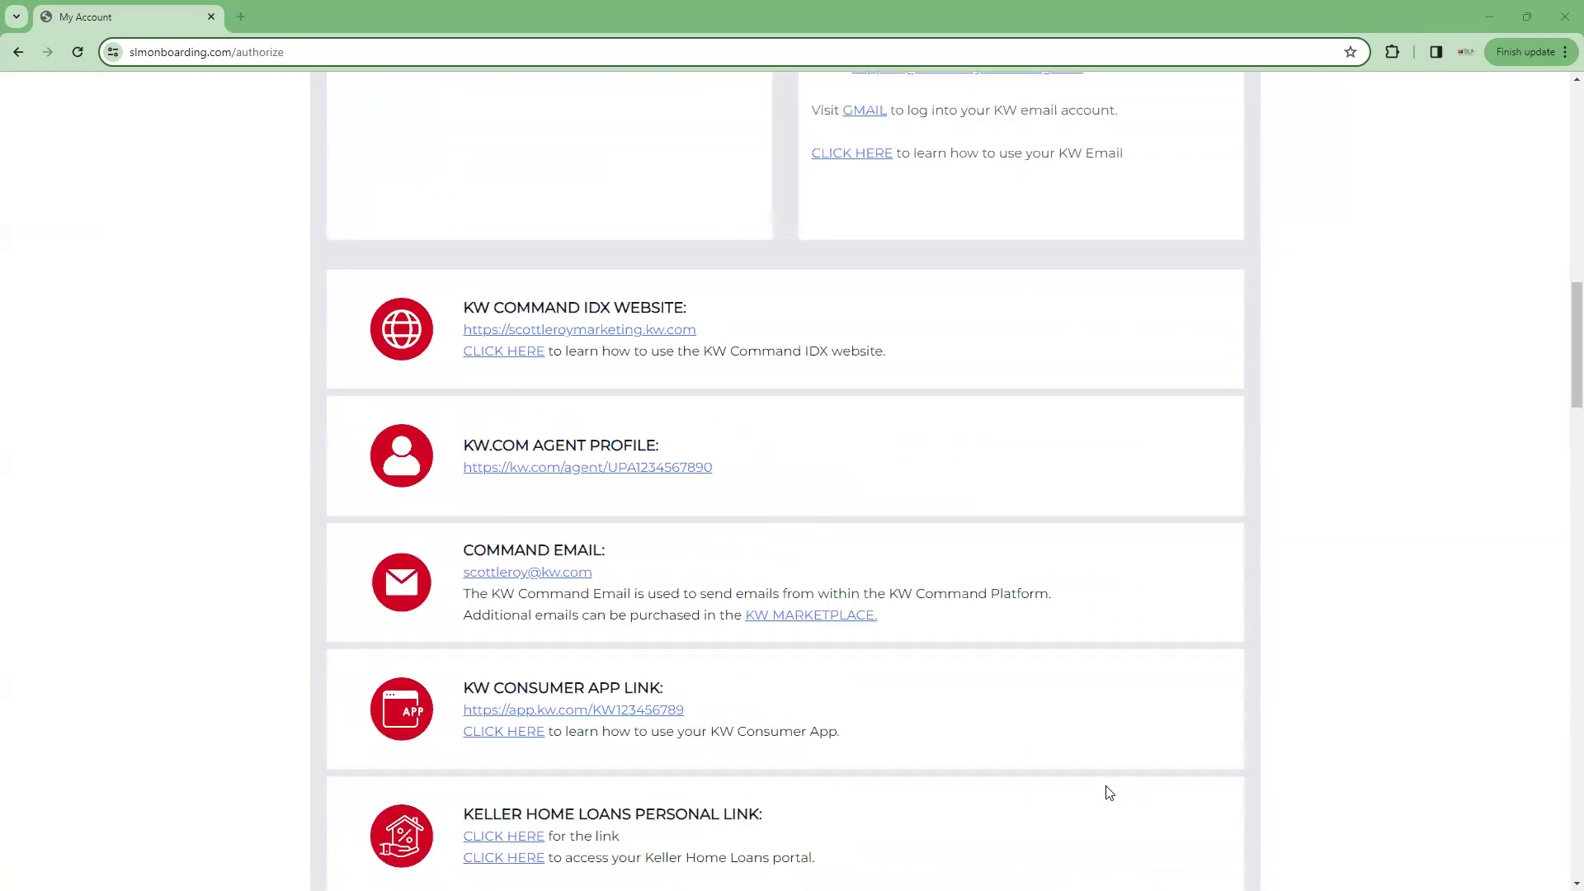
pyautogui.scroll(8, 1110, 792)
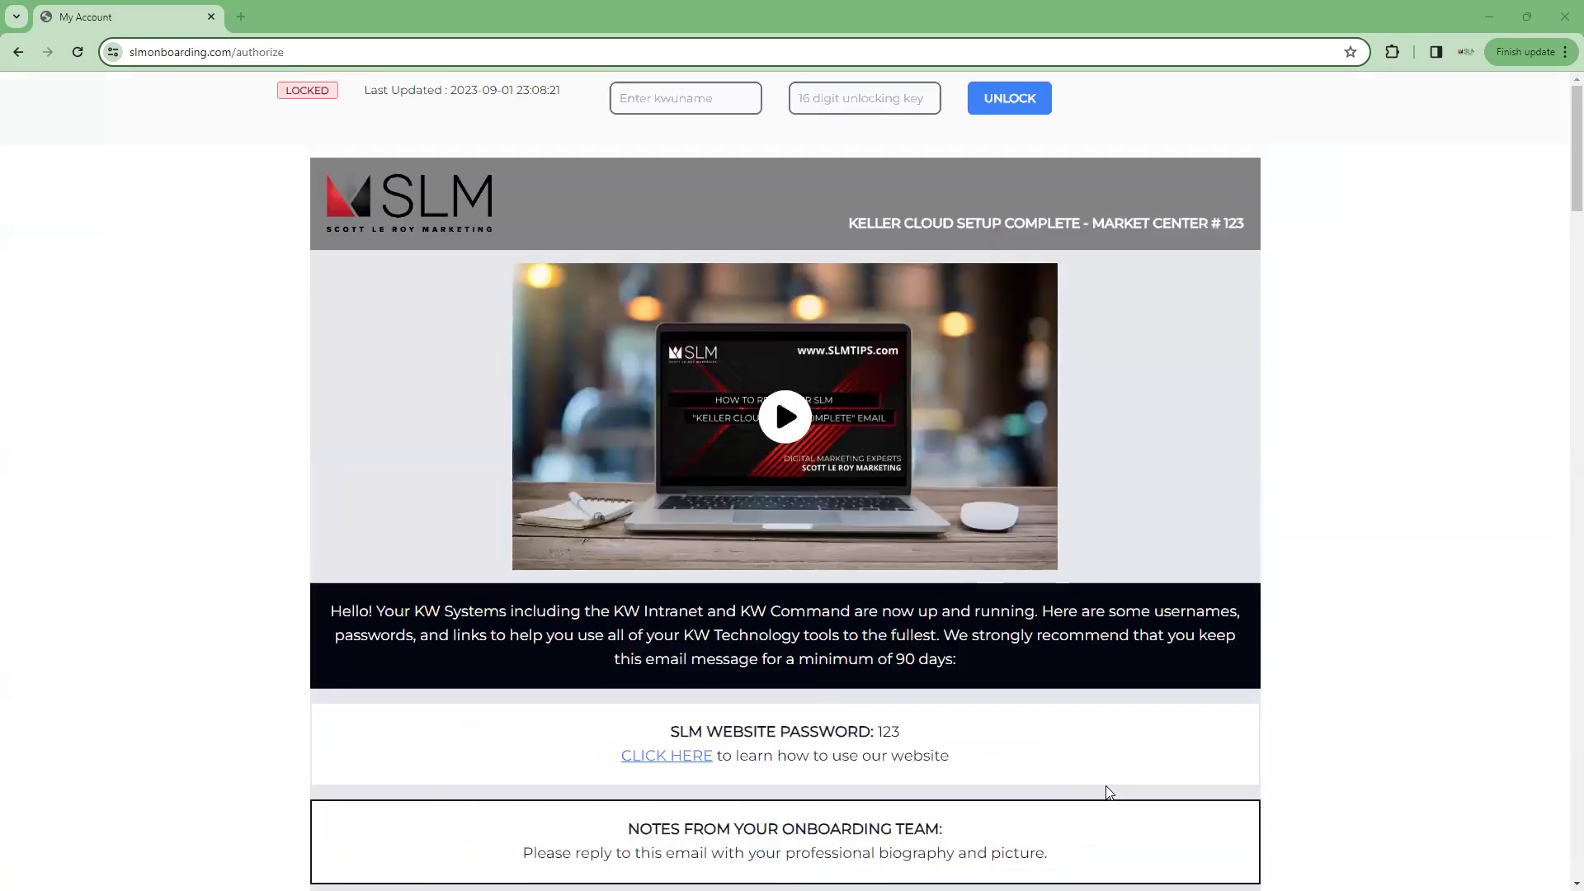
pyautogui.scroll(-1, 1110, 792)
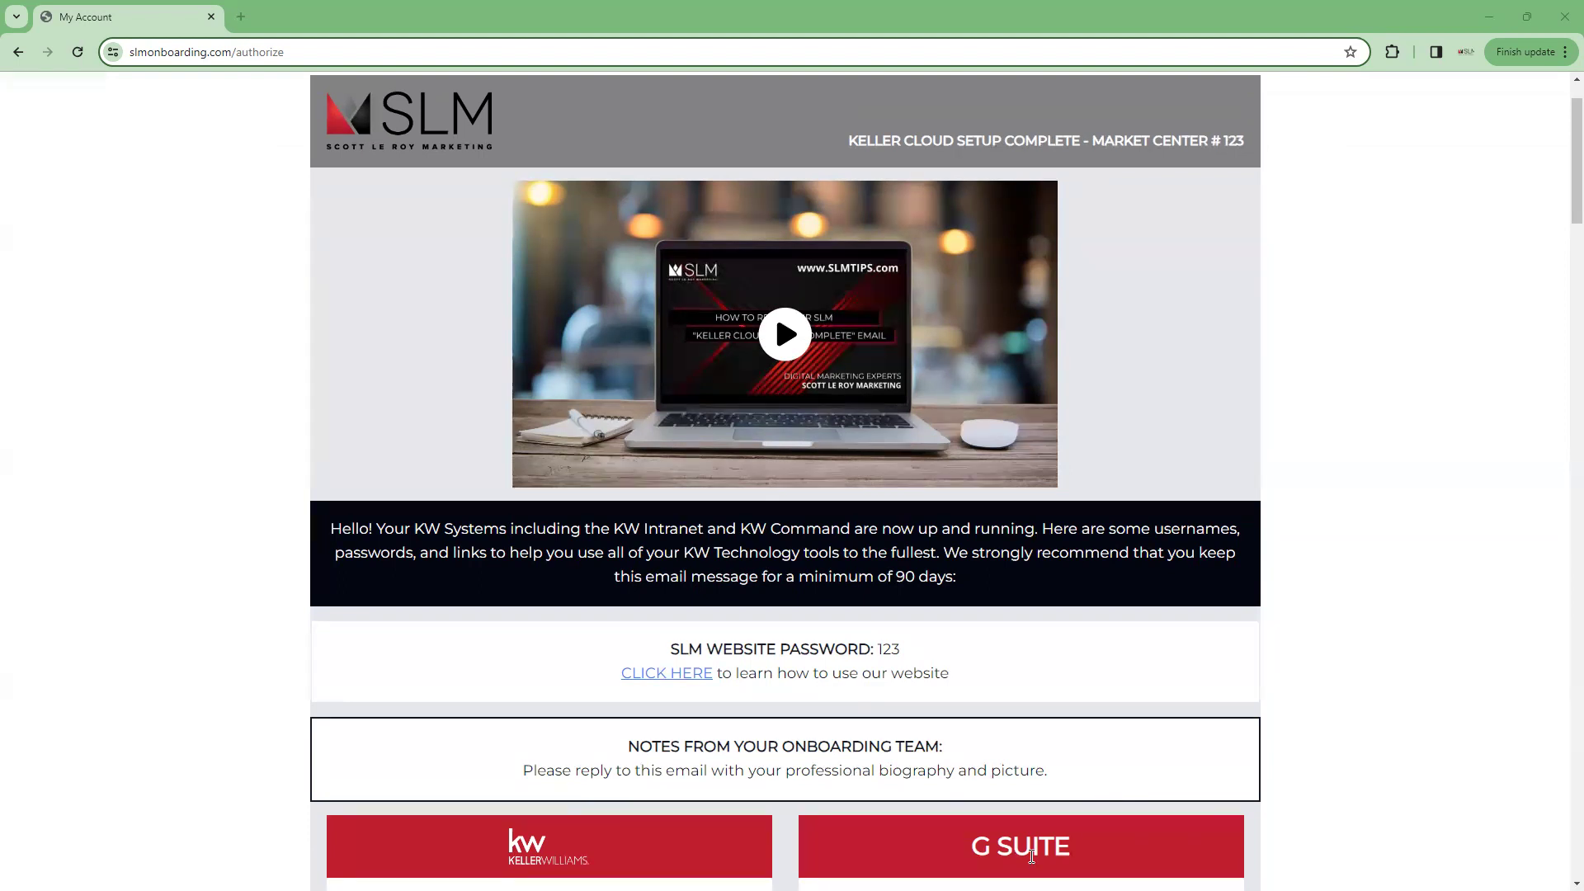
pyautogui.scroll(-8, 1331, 305)
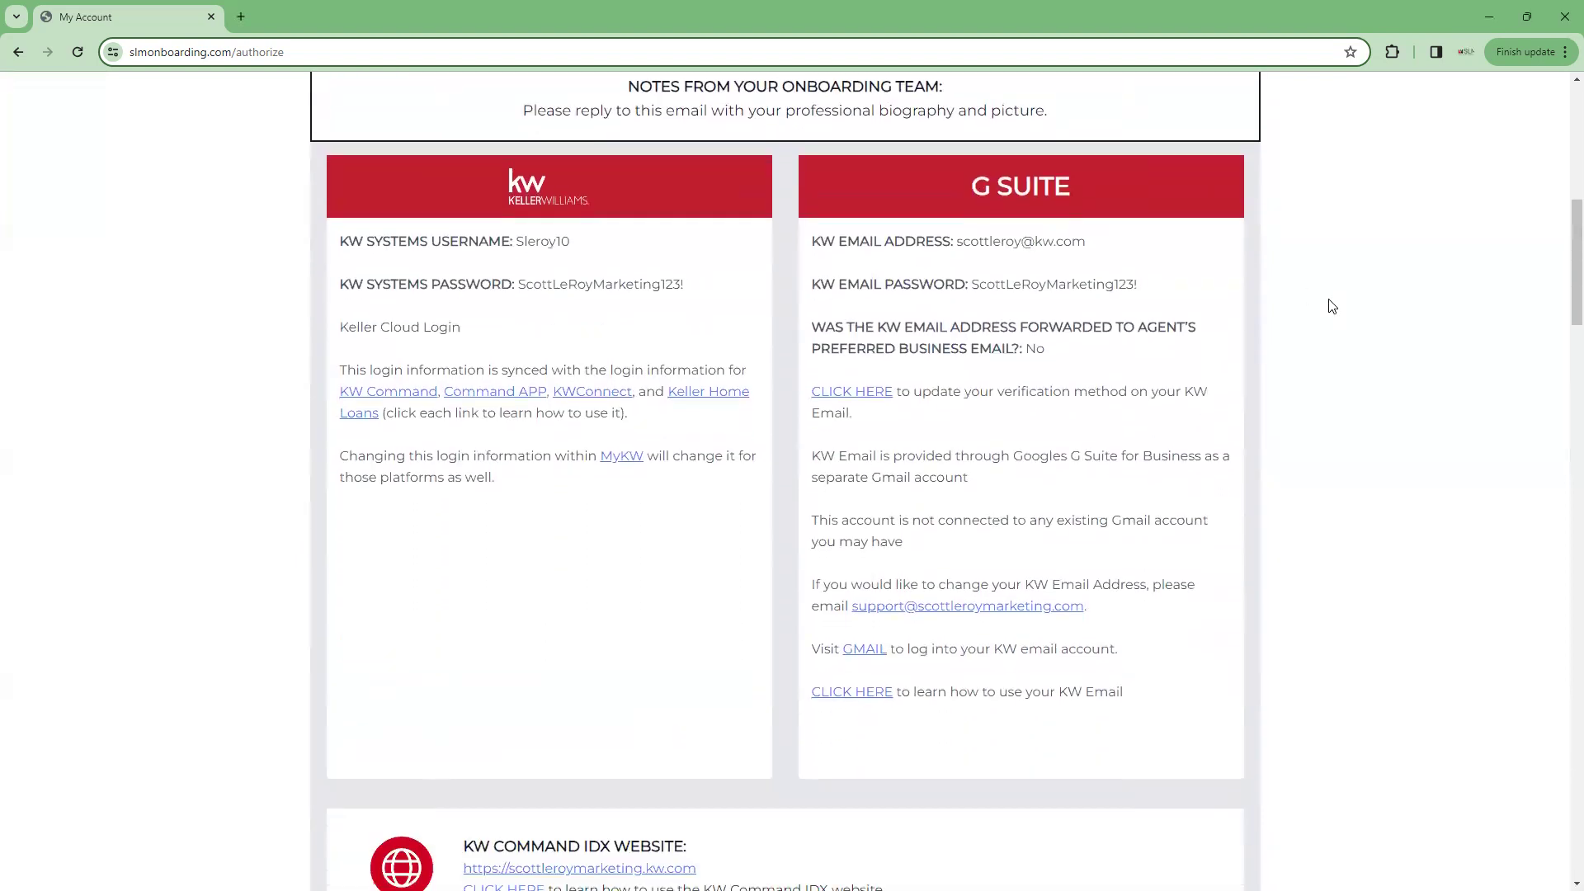
pyautogui.scroll(-1, 1331, 303)
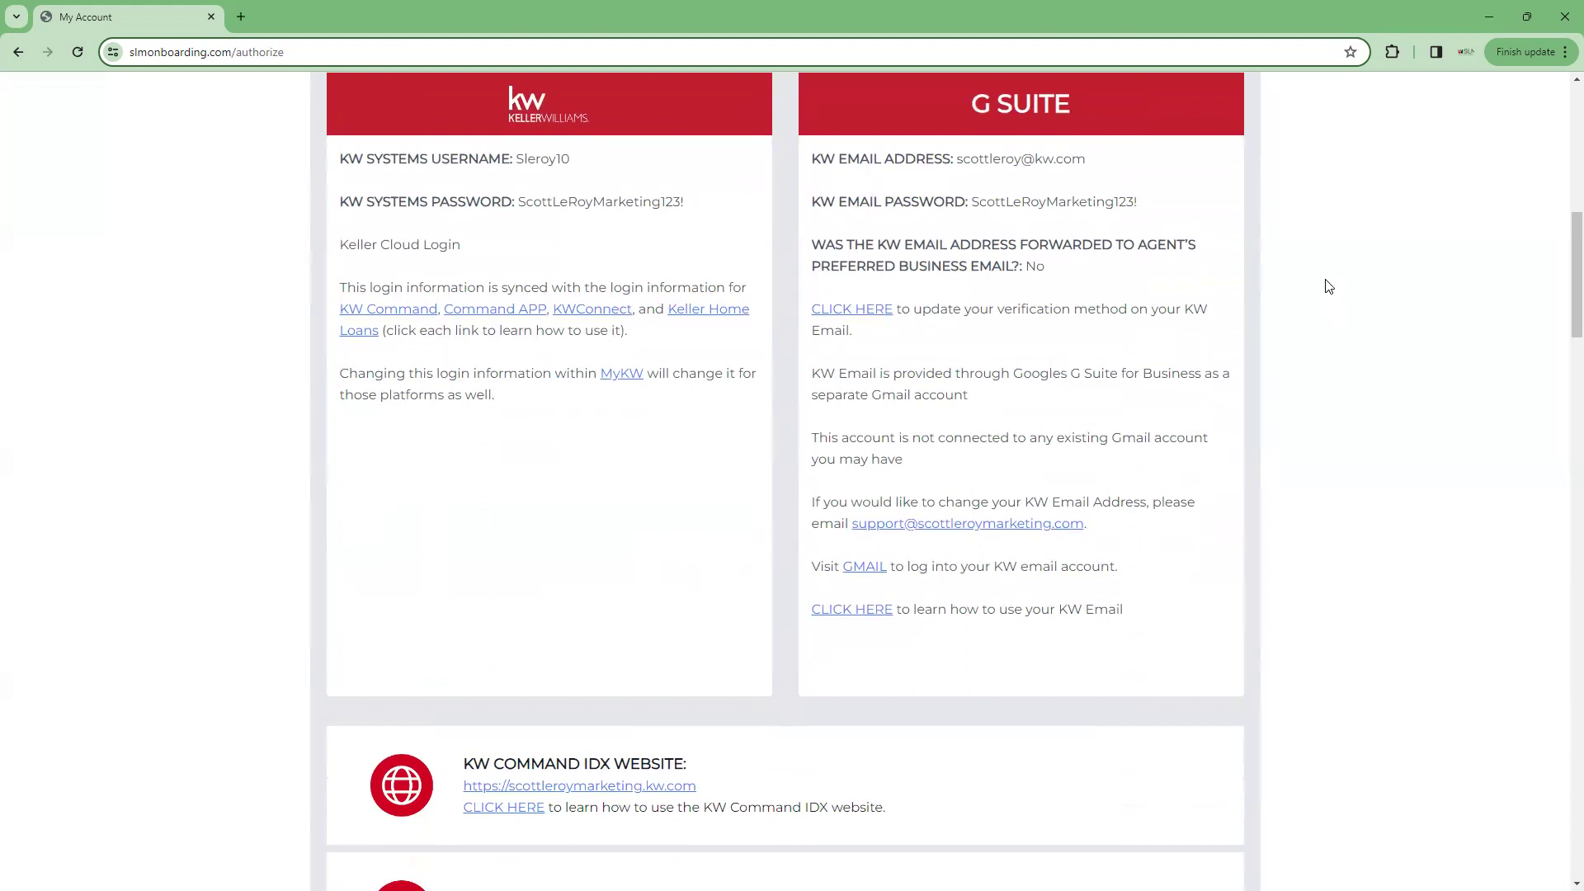
pyautogui.scroll(-17, 1326, 286)
pyautogui.scroll(-12, 1291, 261)
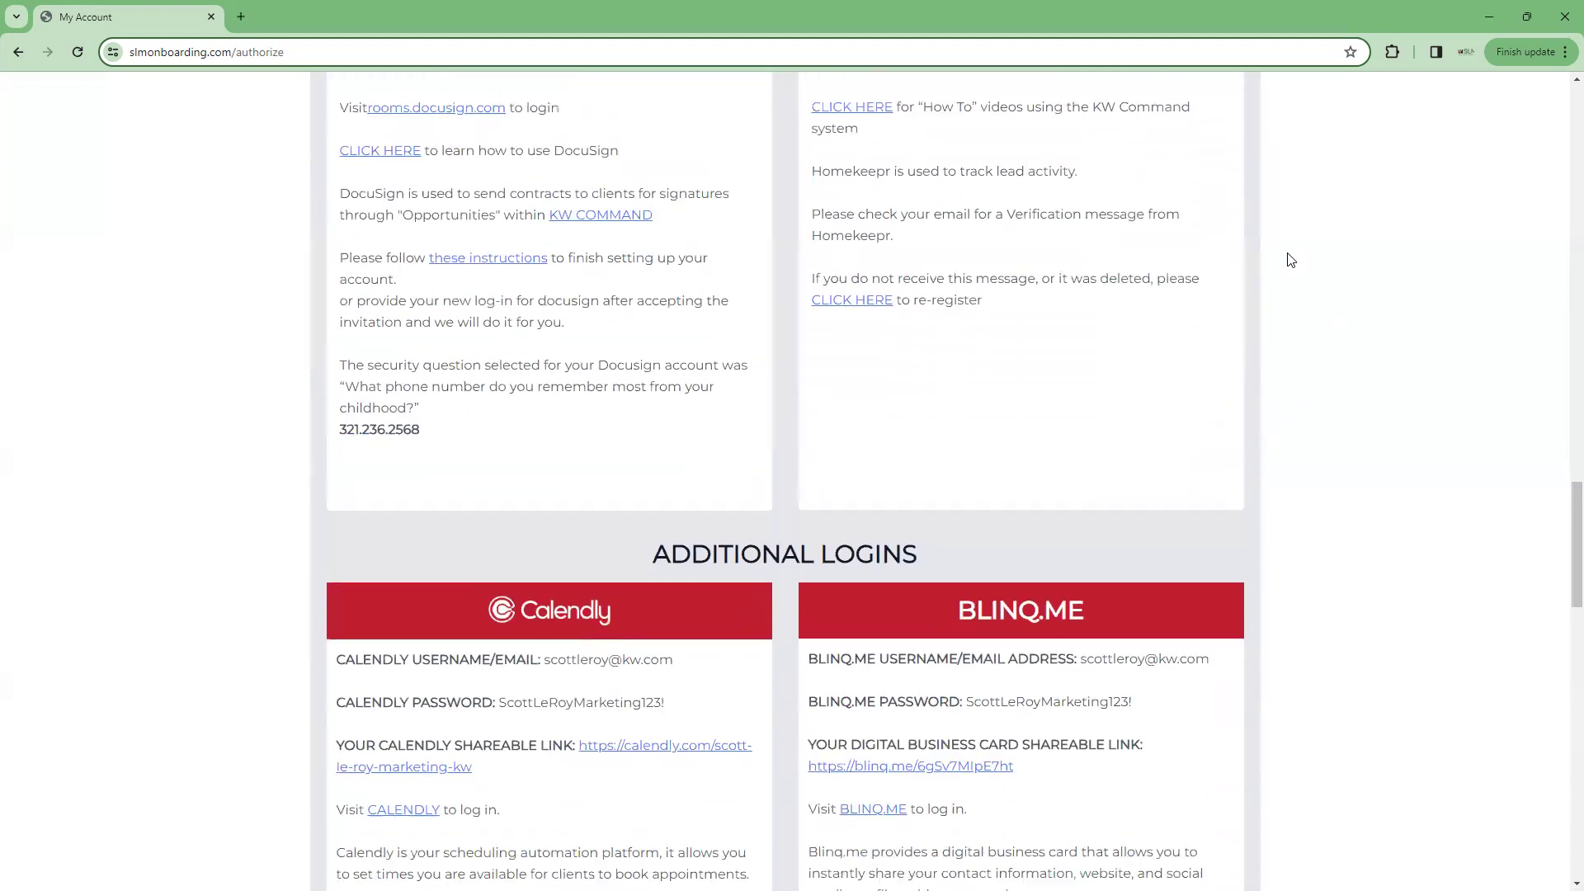
pyautogui.press('Home')
pyautogui.scroll(1, 1291, 261)
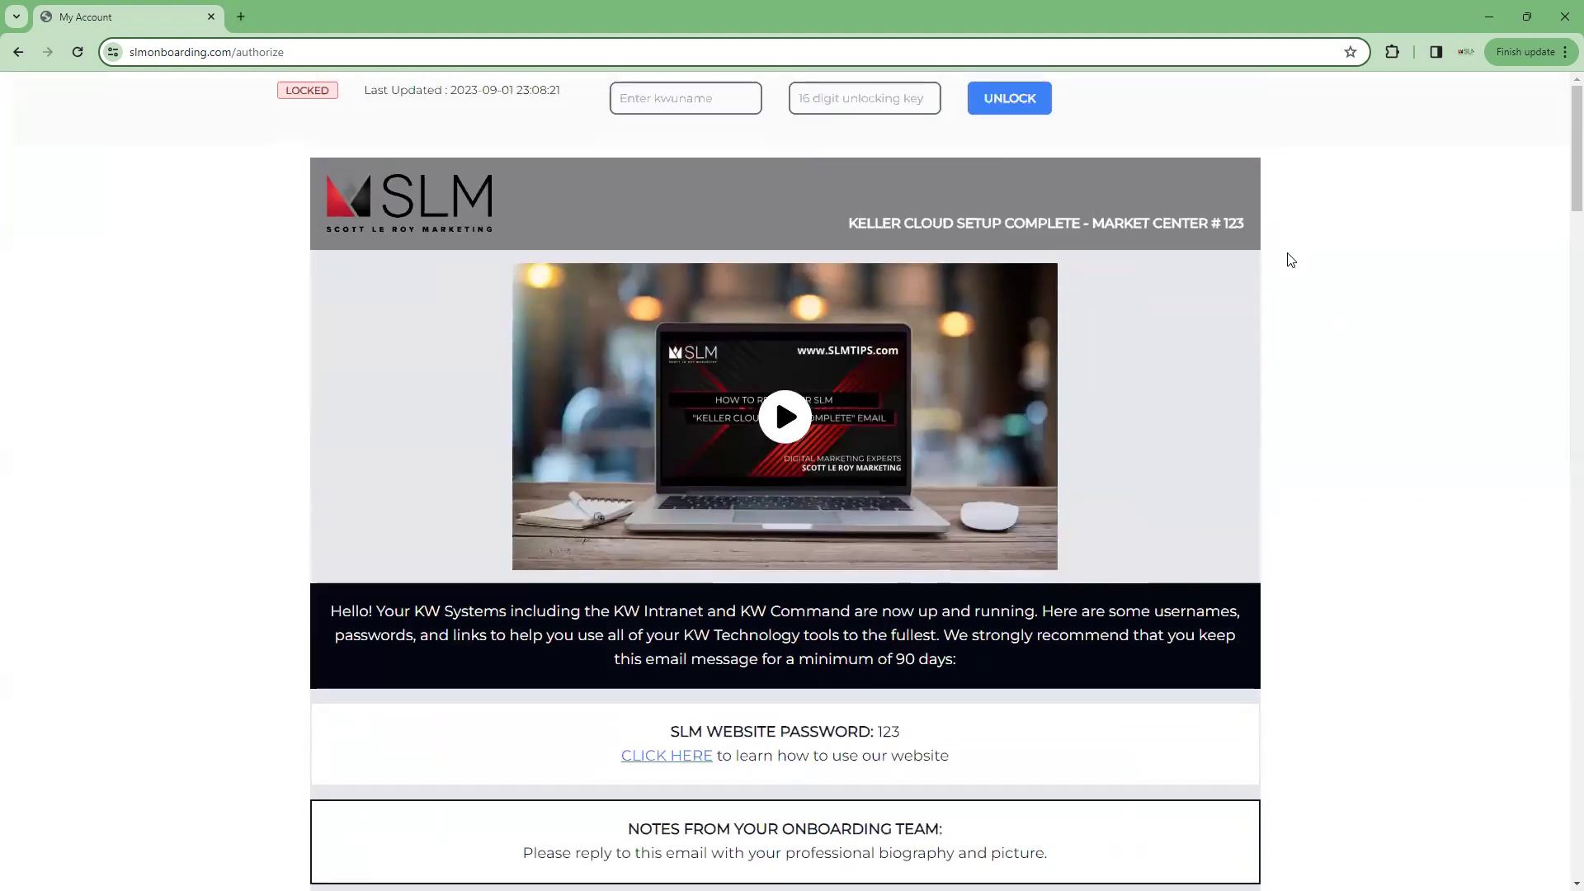
# Restore and re-maximize the portal window, then open the SLM Website Password link in a new tab
pyautogui.doubleClick(889, 20)
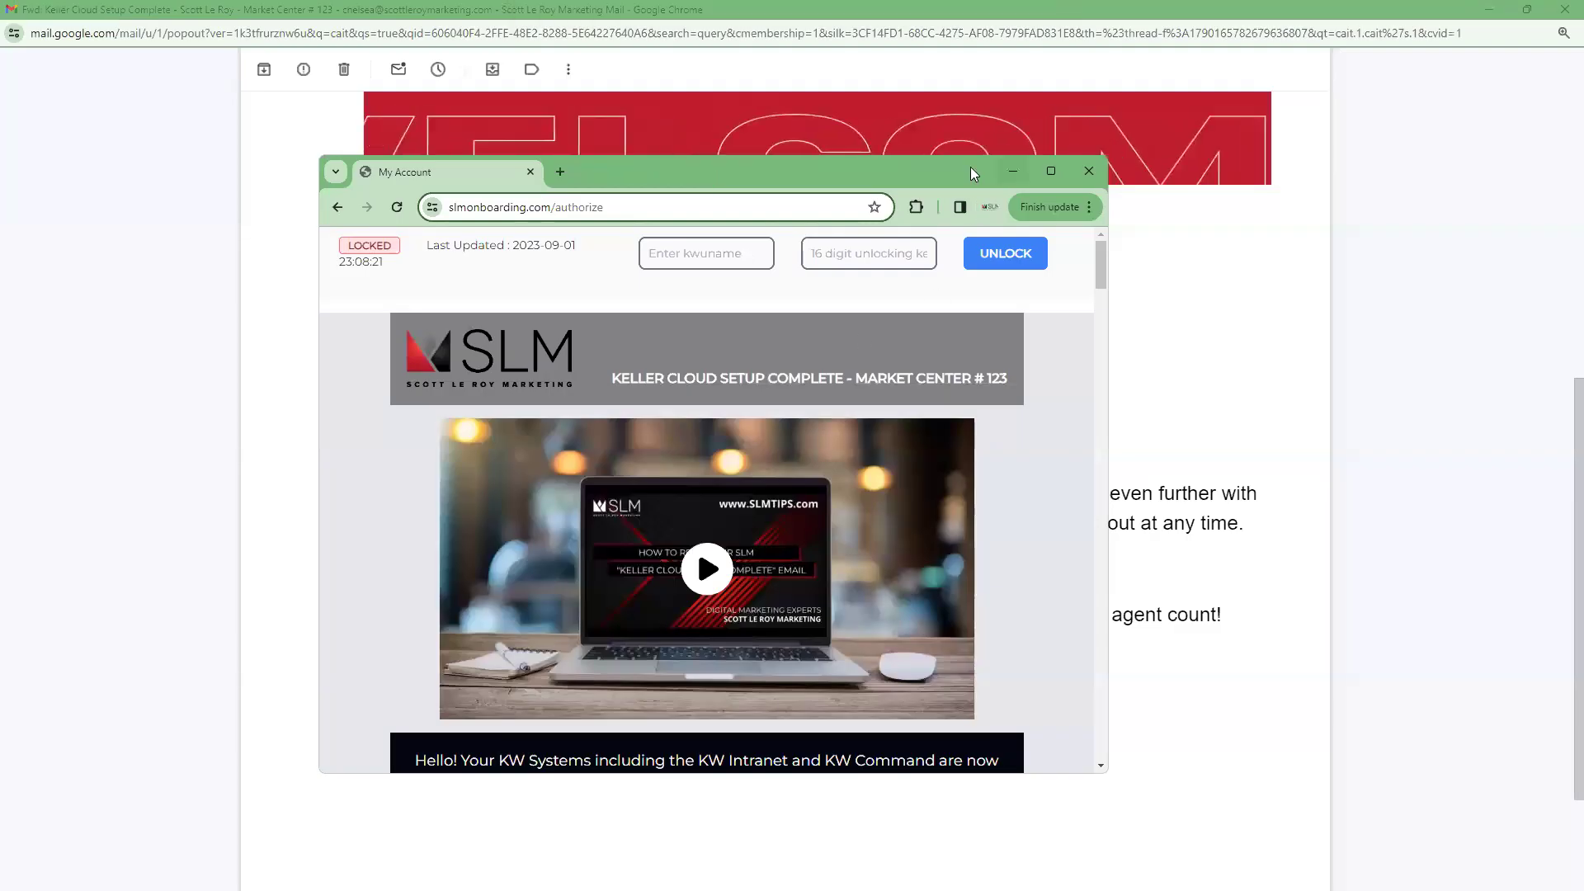
pyautogui.click(1051, 170)
pyautogui.scroll(-5, 972, 563)
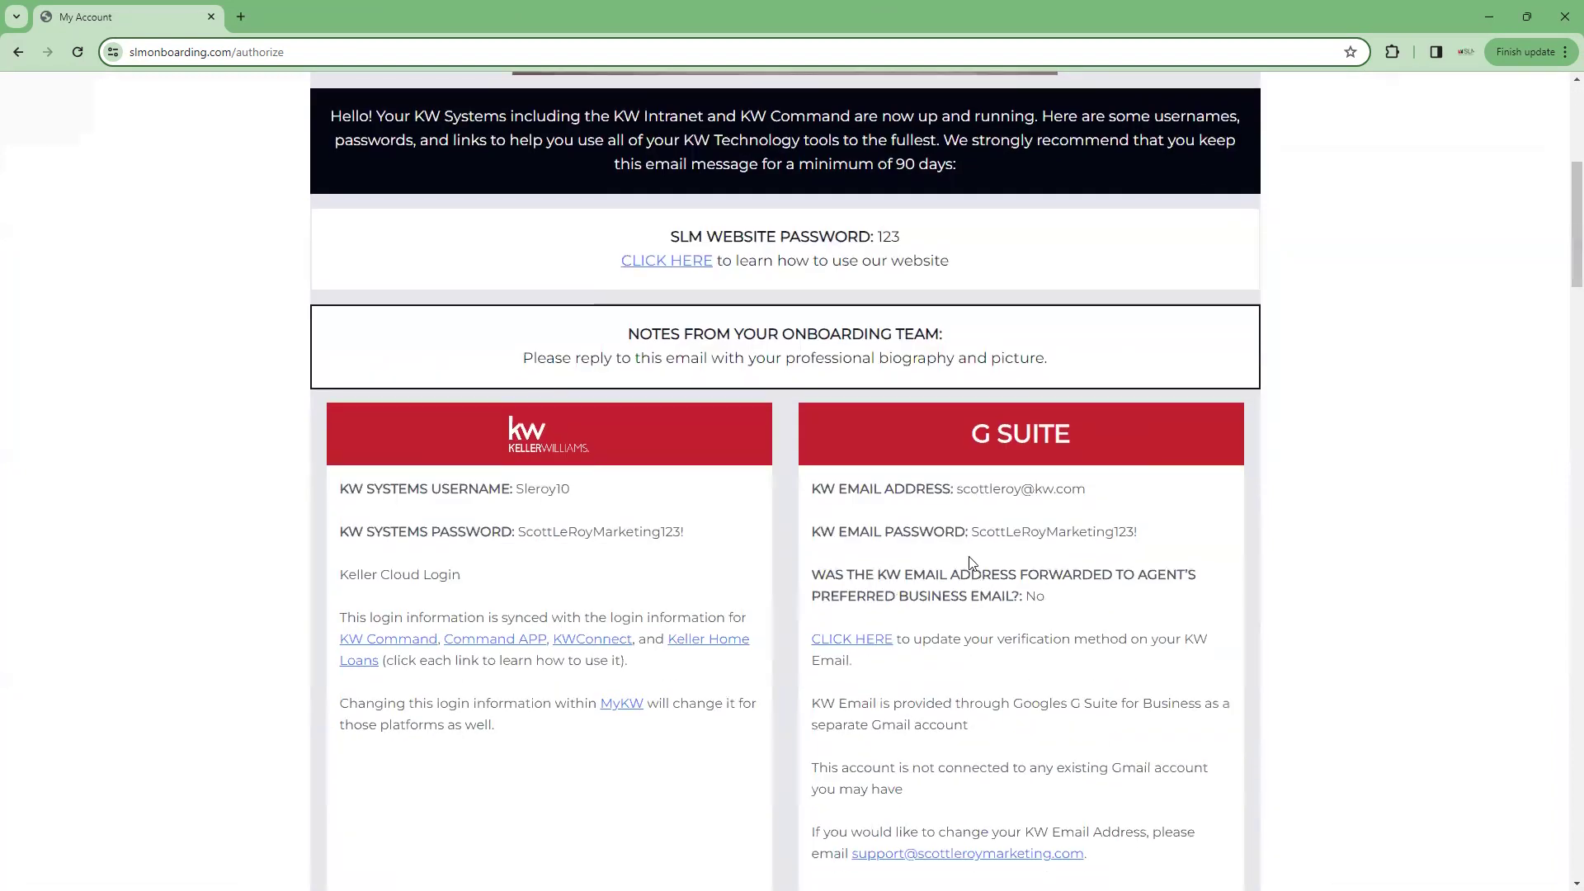
pyautogui.click(647, 266)
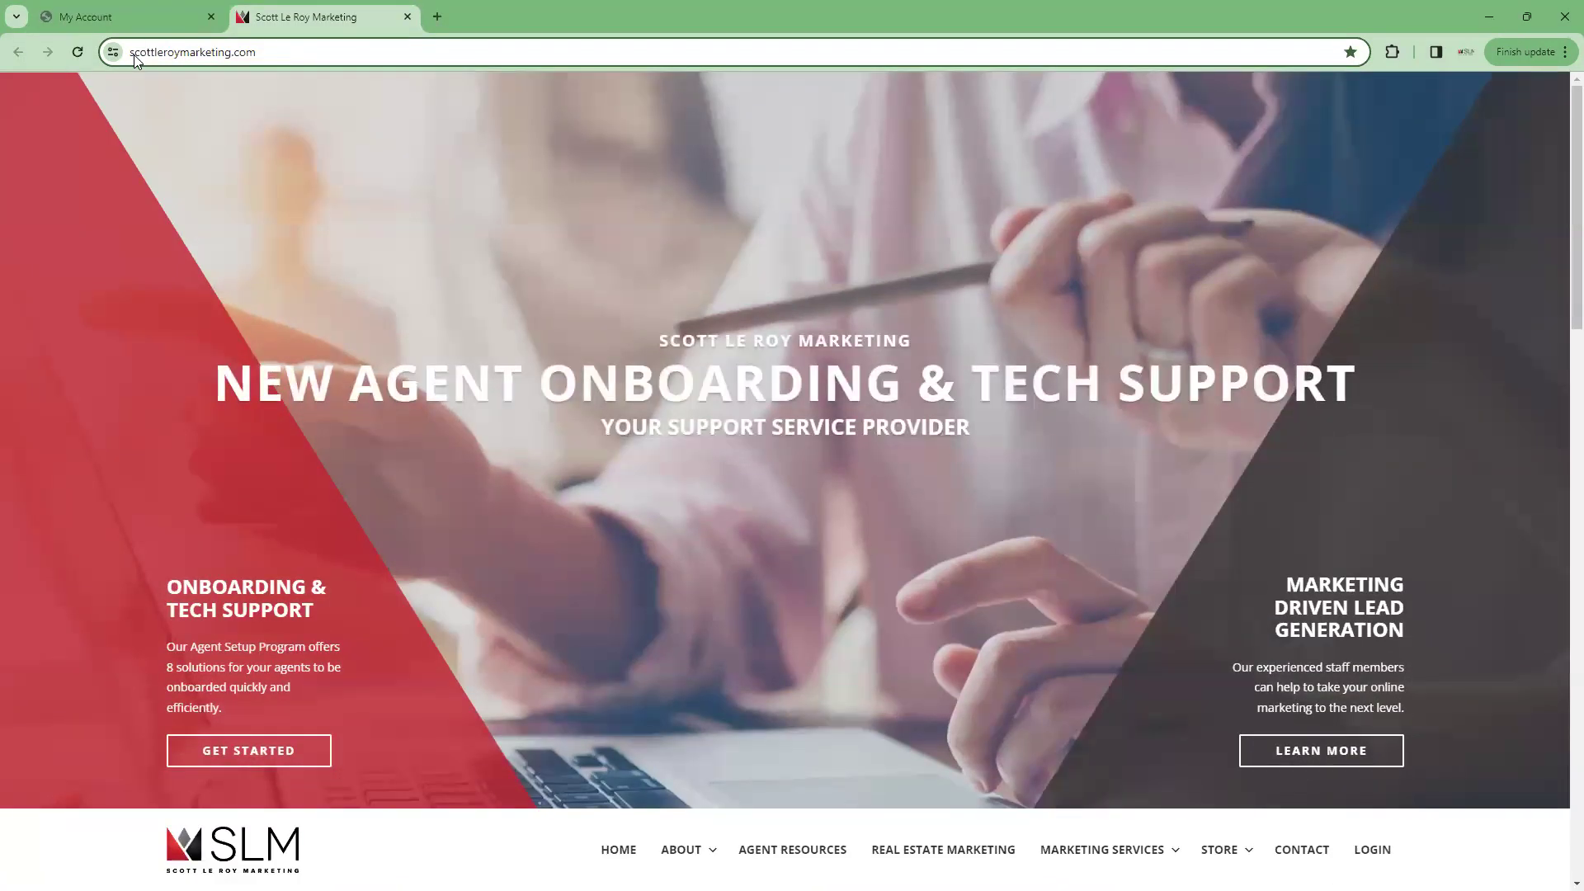
# Scroll down the Scott Le Roy Marketing homepage and go to its LOGIN page
pyautogui.click(266, 57)
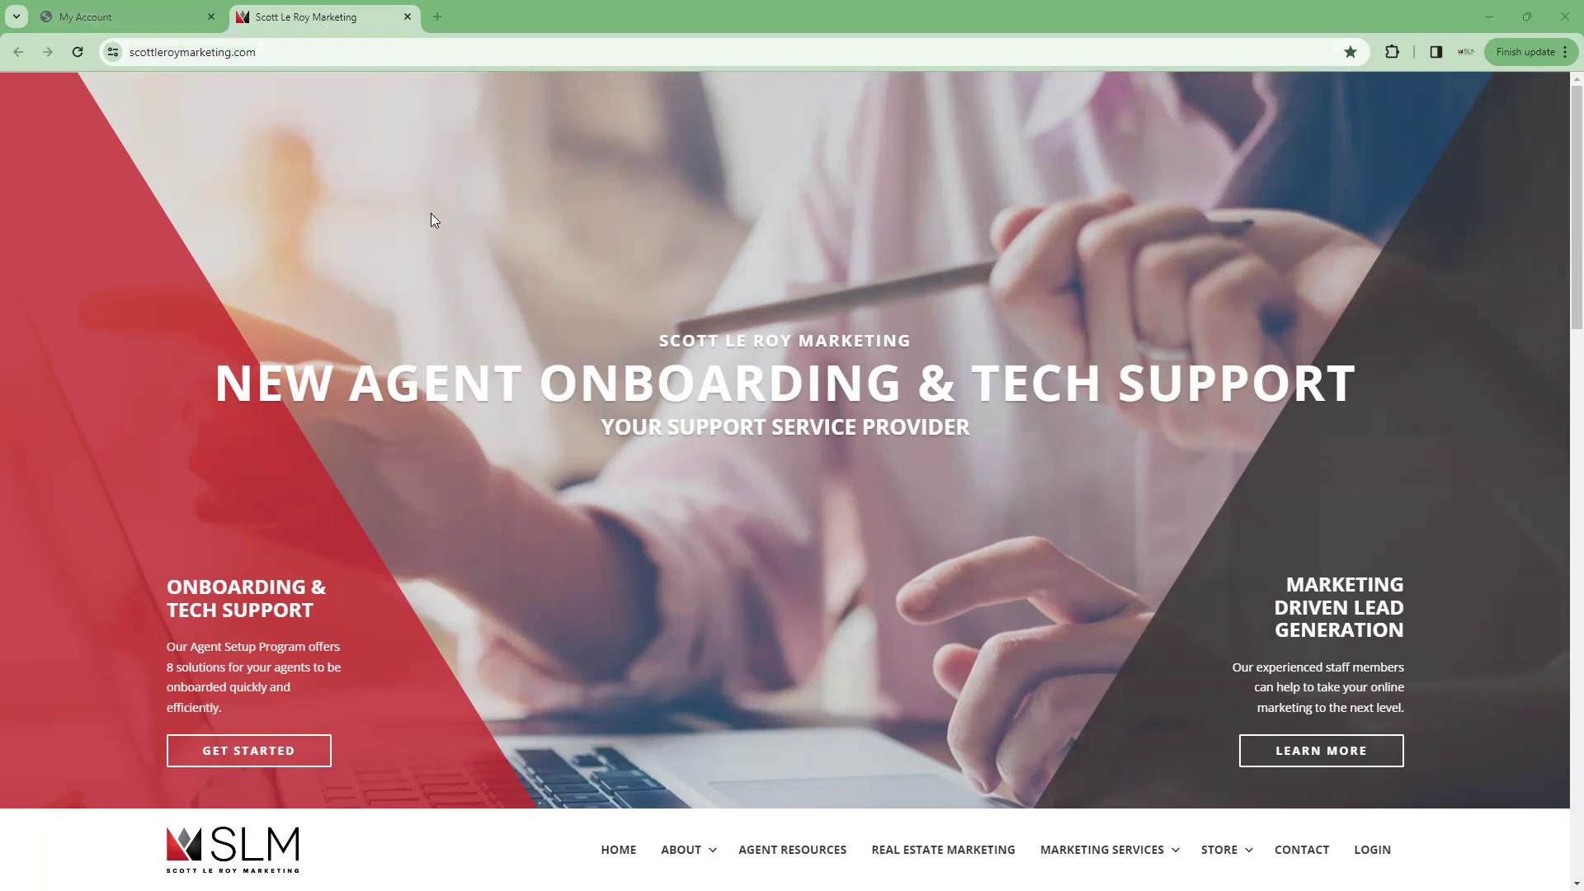
pyautogui.scroll(-7, 613, 353)
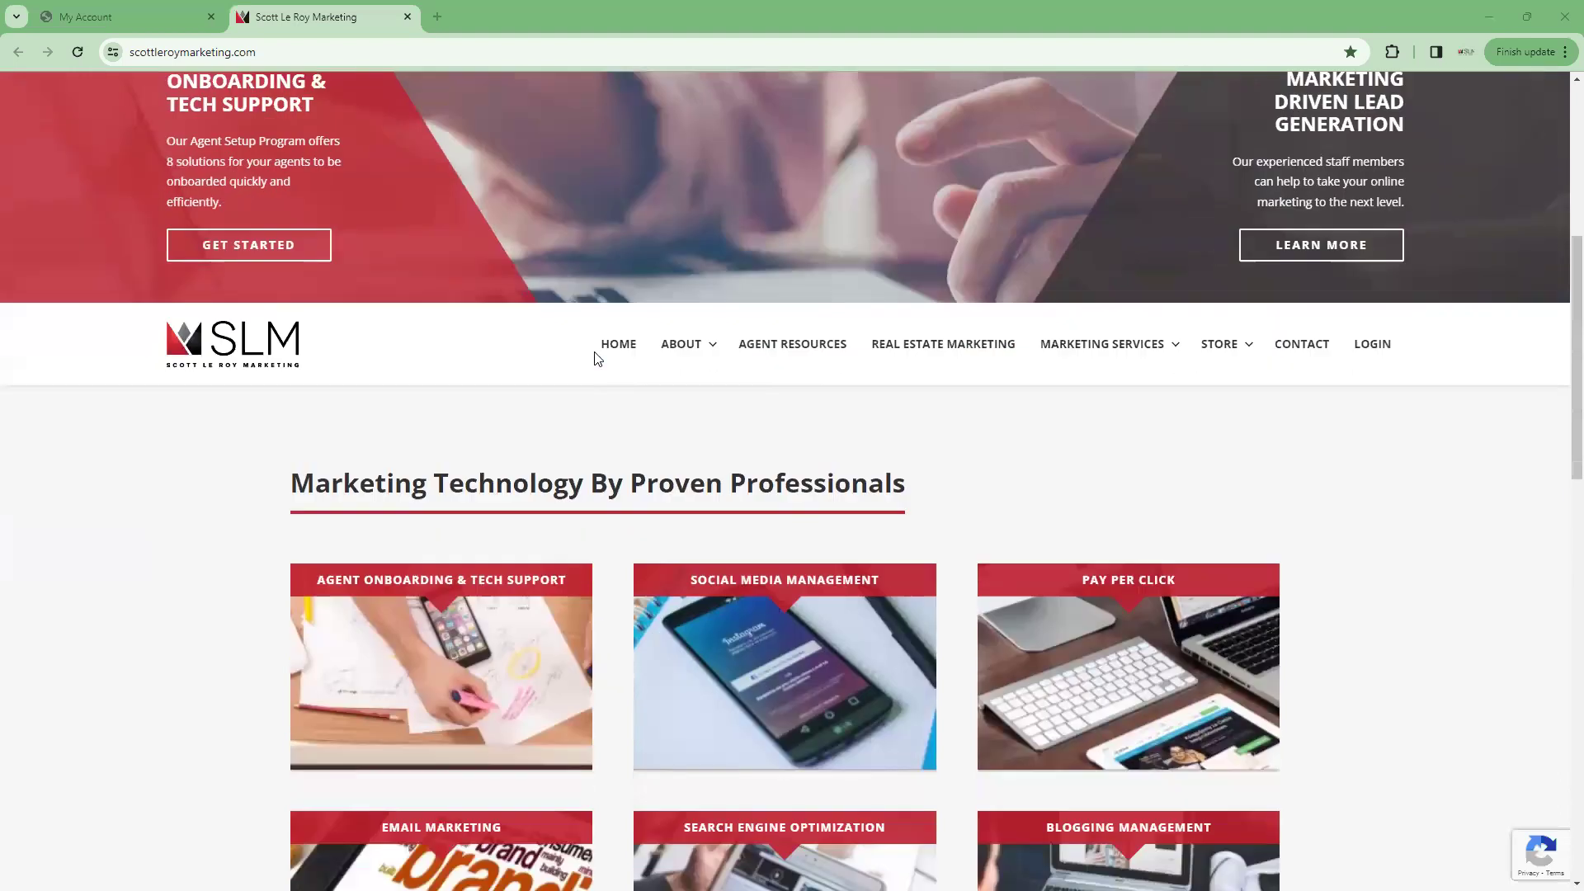
pyautogui.scroll(-3, 699, 332)
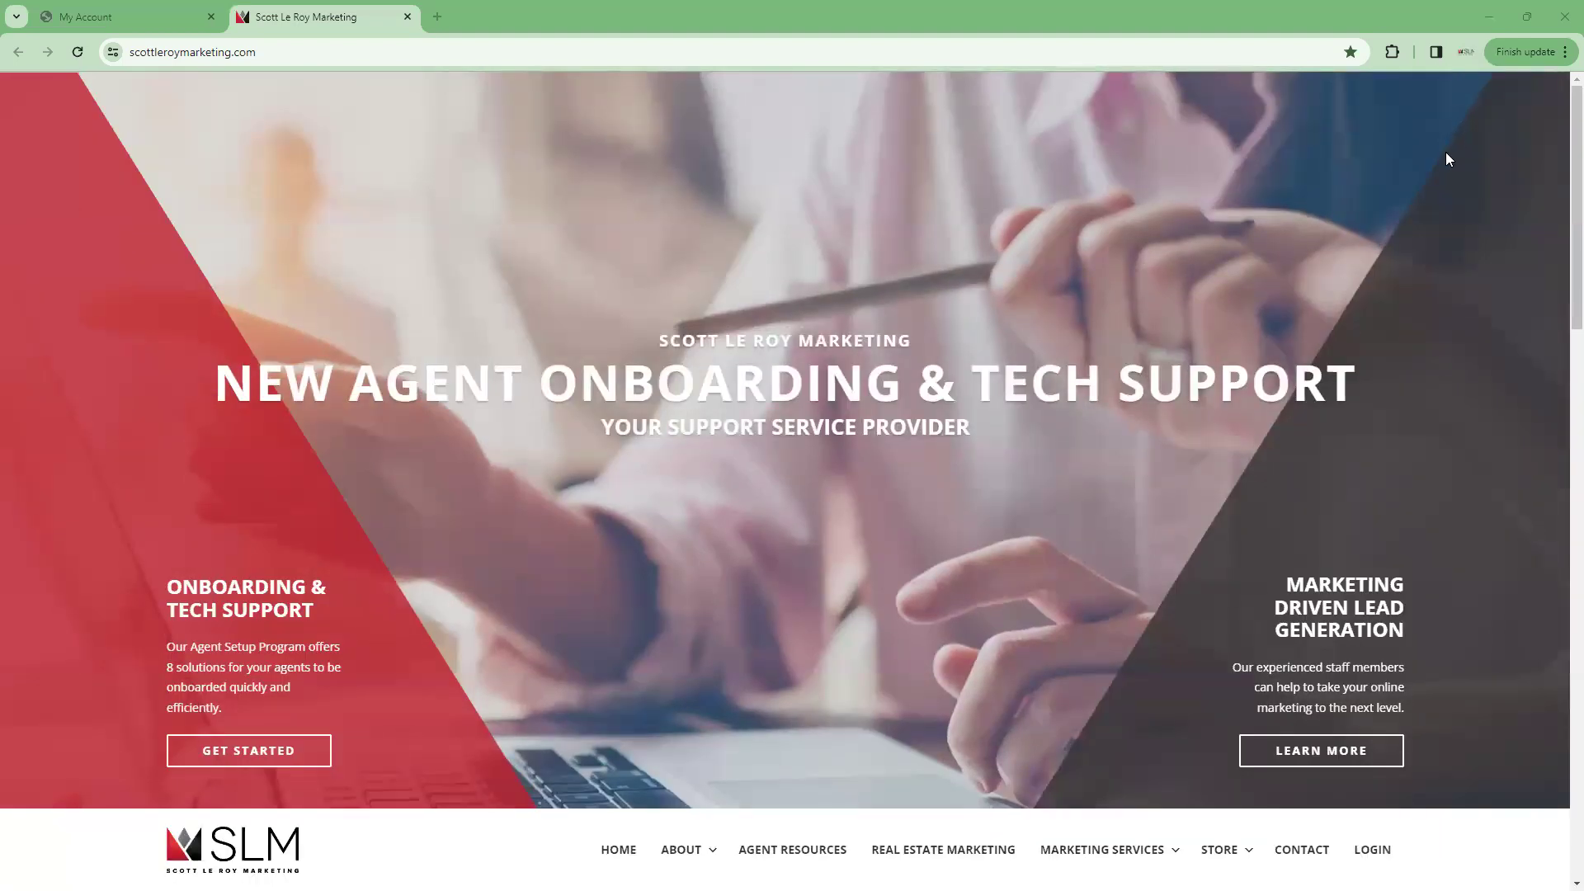
pyautogui.scroll(-1, 594, 487)
pyautogui.click(1370, 767)
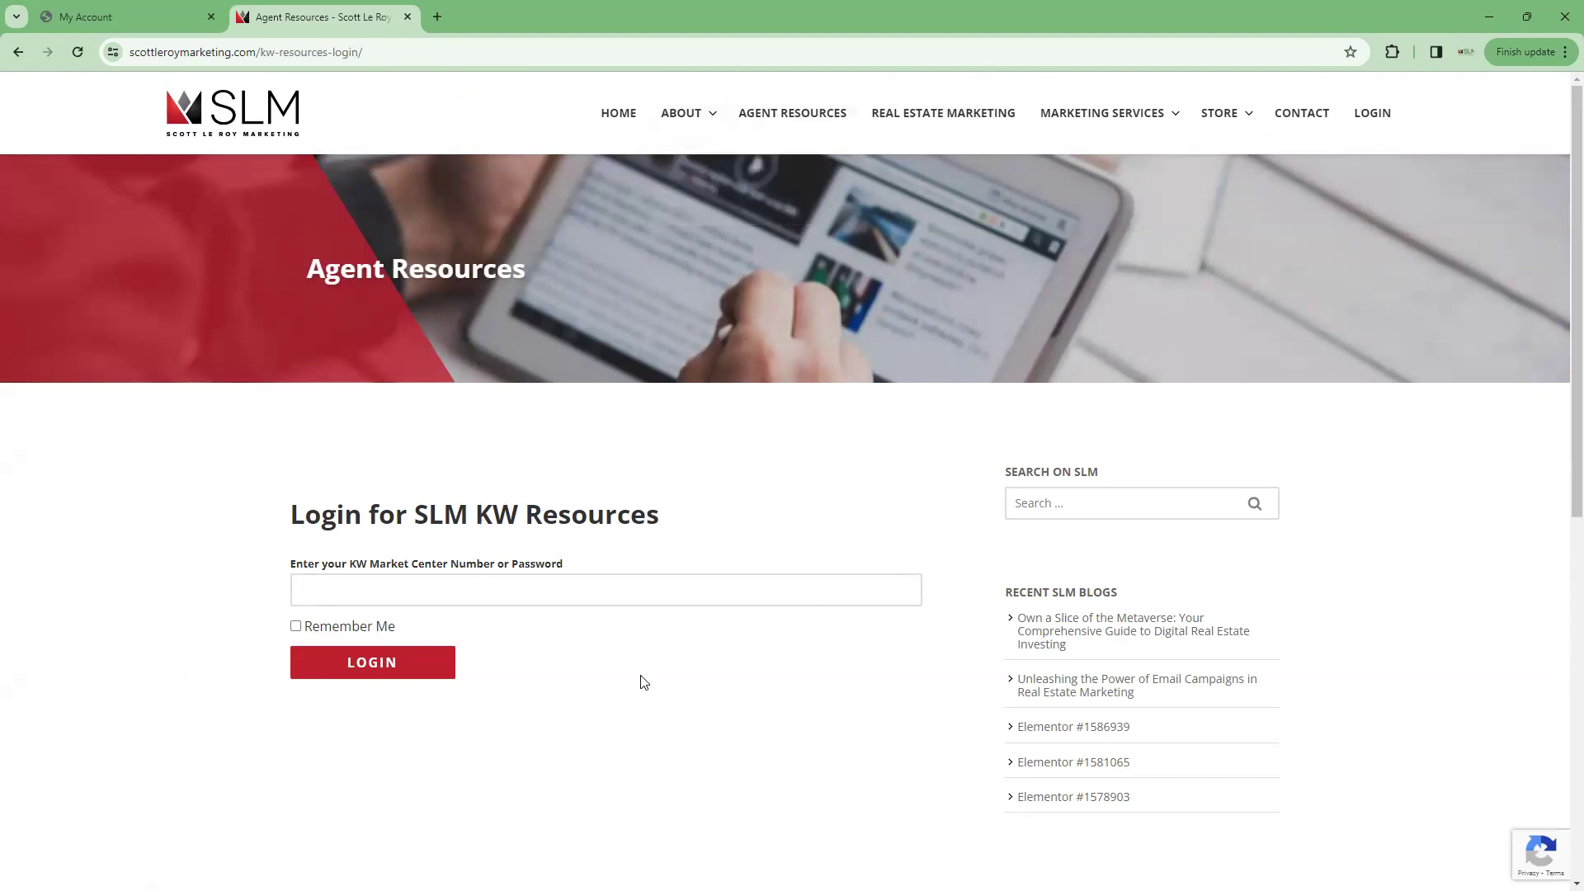
# Log in to SLM KW Resources by entering the KW Market Center number
pyautogui.click(334, 587)
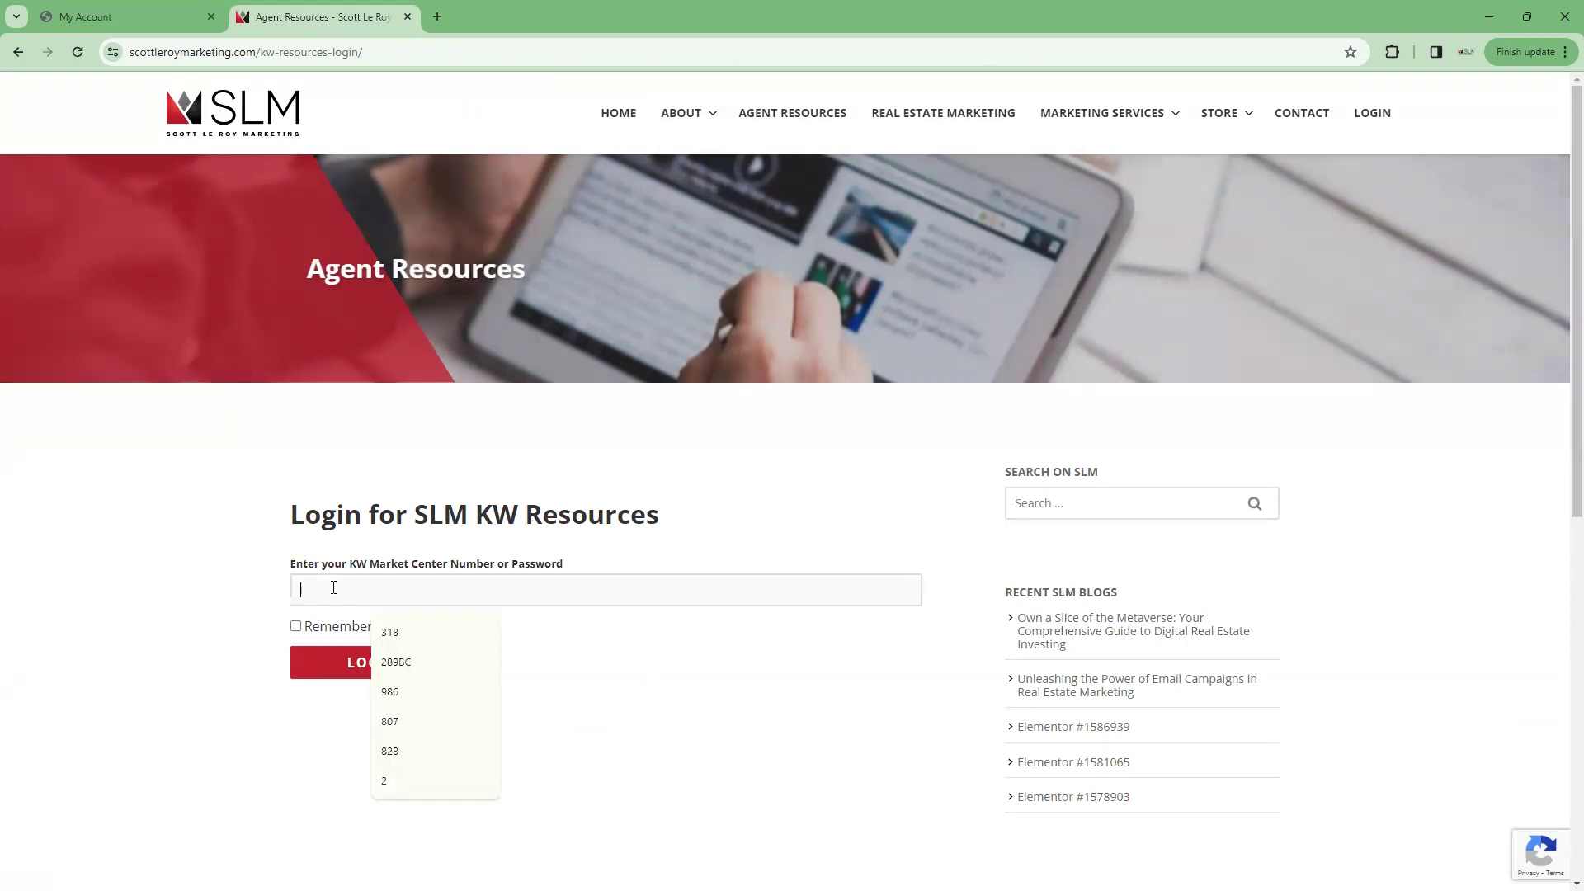
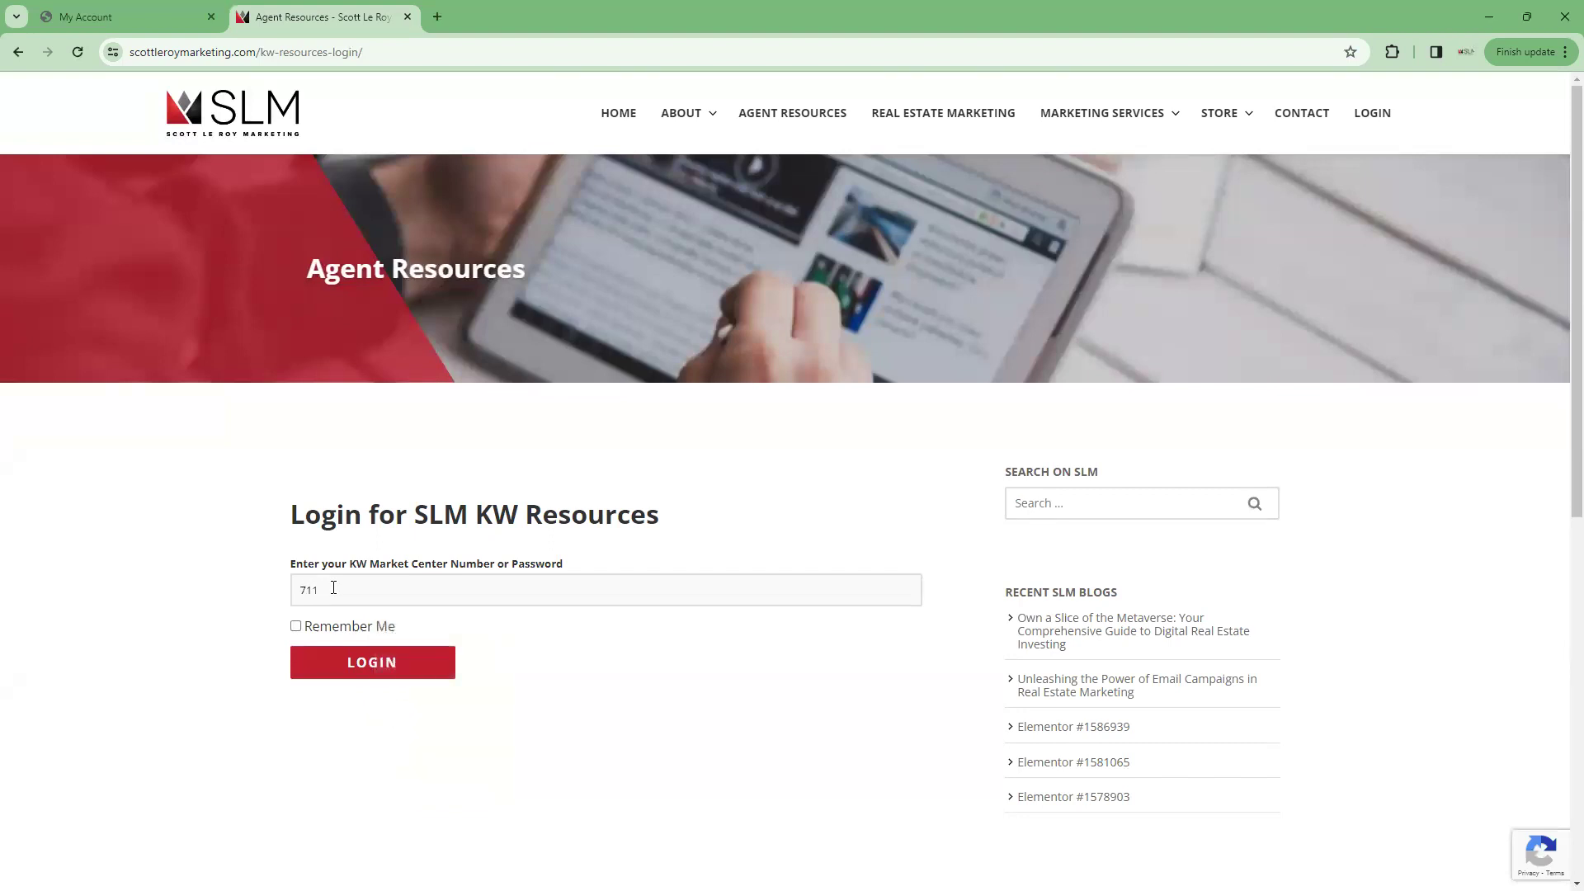
pyautogui.click(385, 674)
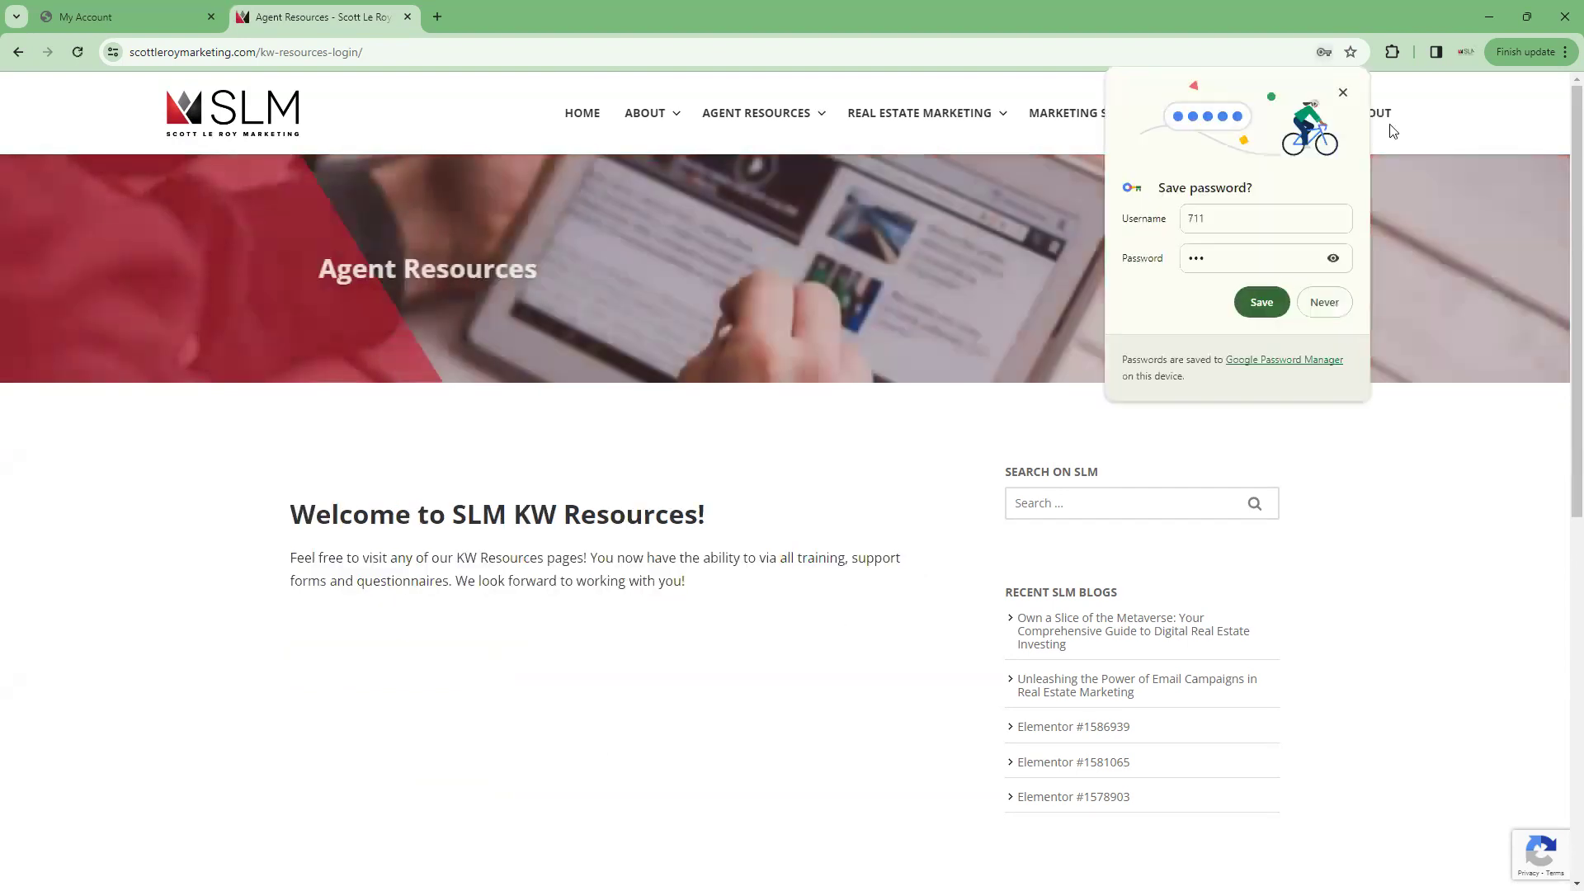
# Dismiss Chrome's 'Save password?' prompt over the KW Resources page
pyautogui.click(1344, 93)
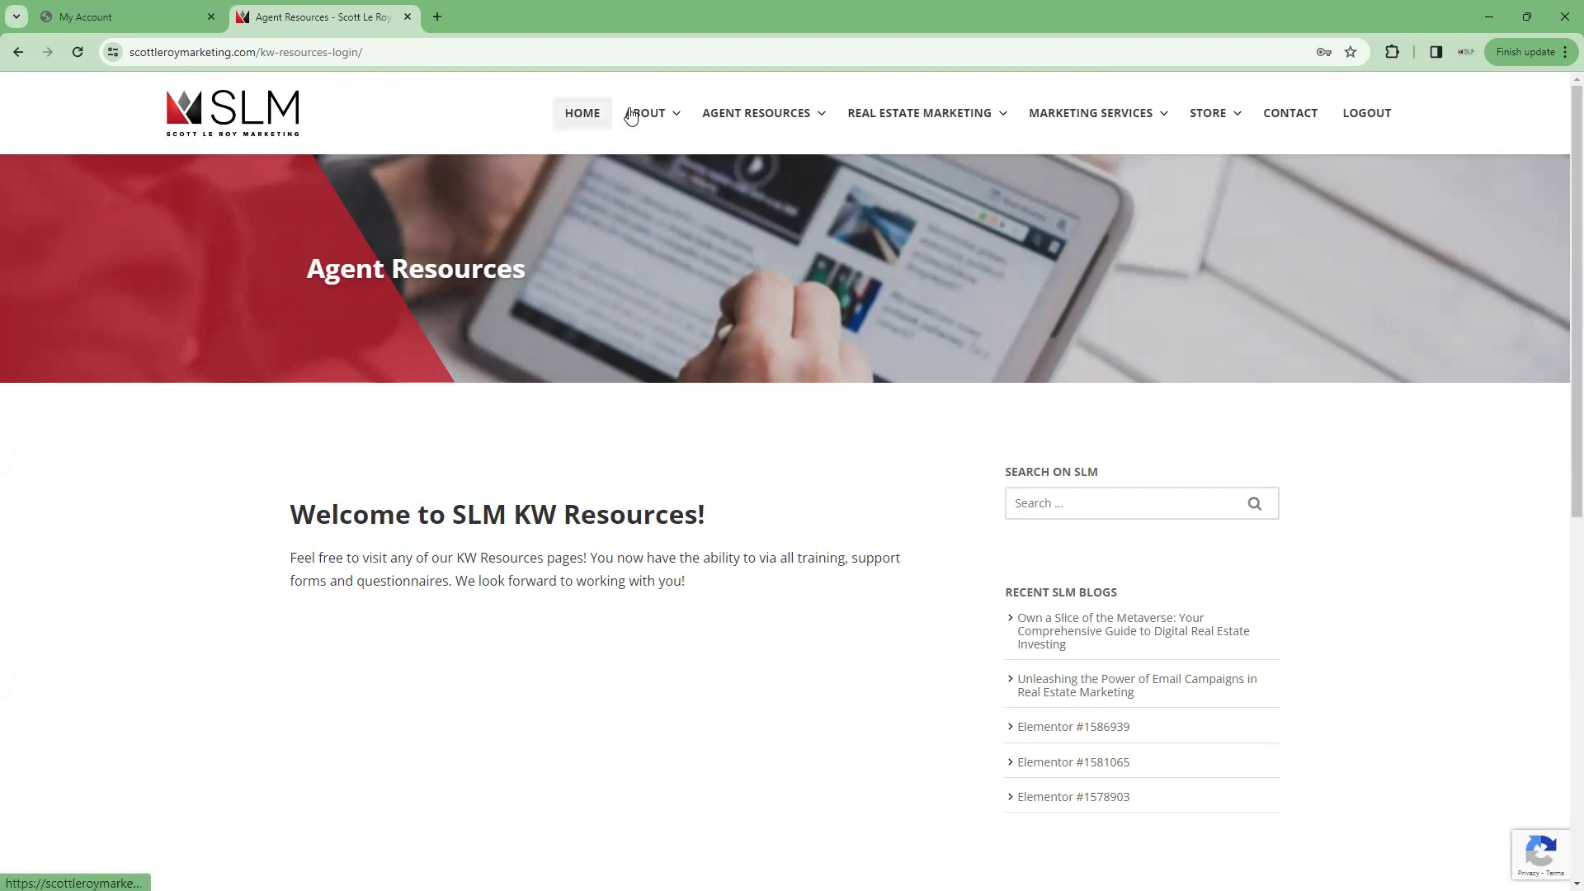
# Open the AGENT RESOURCES dropdown from the top navigation bar, next to REAL ESTATE MARKETING
pyautogui.moveTo(930, 117)
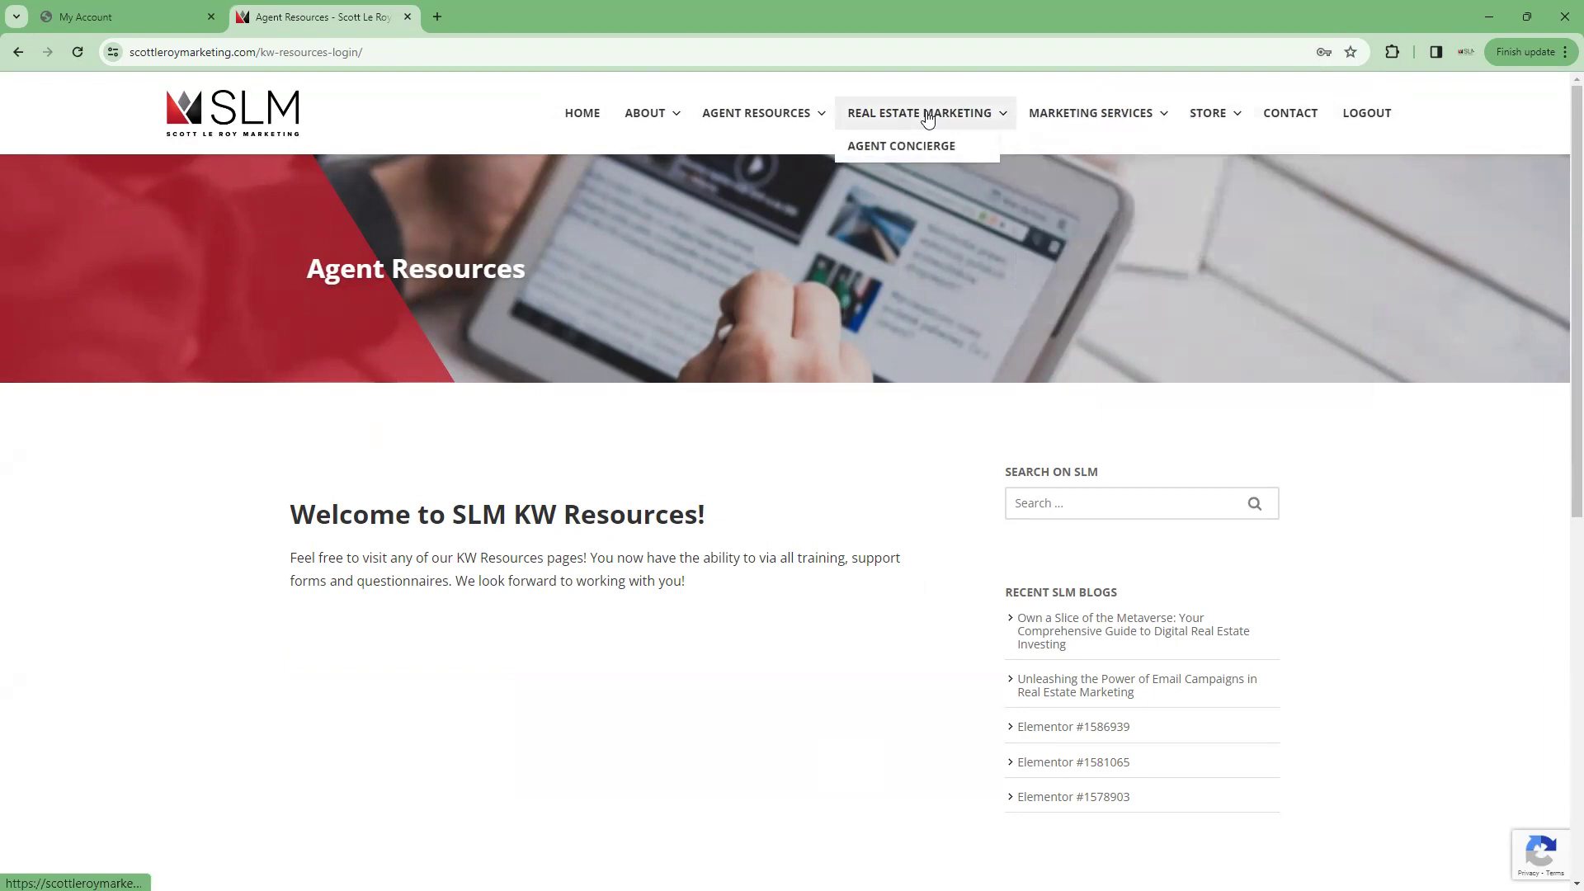
pyautogui.moveTo(720, 118)
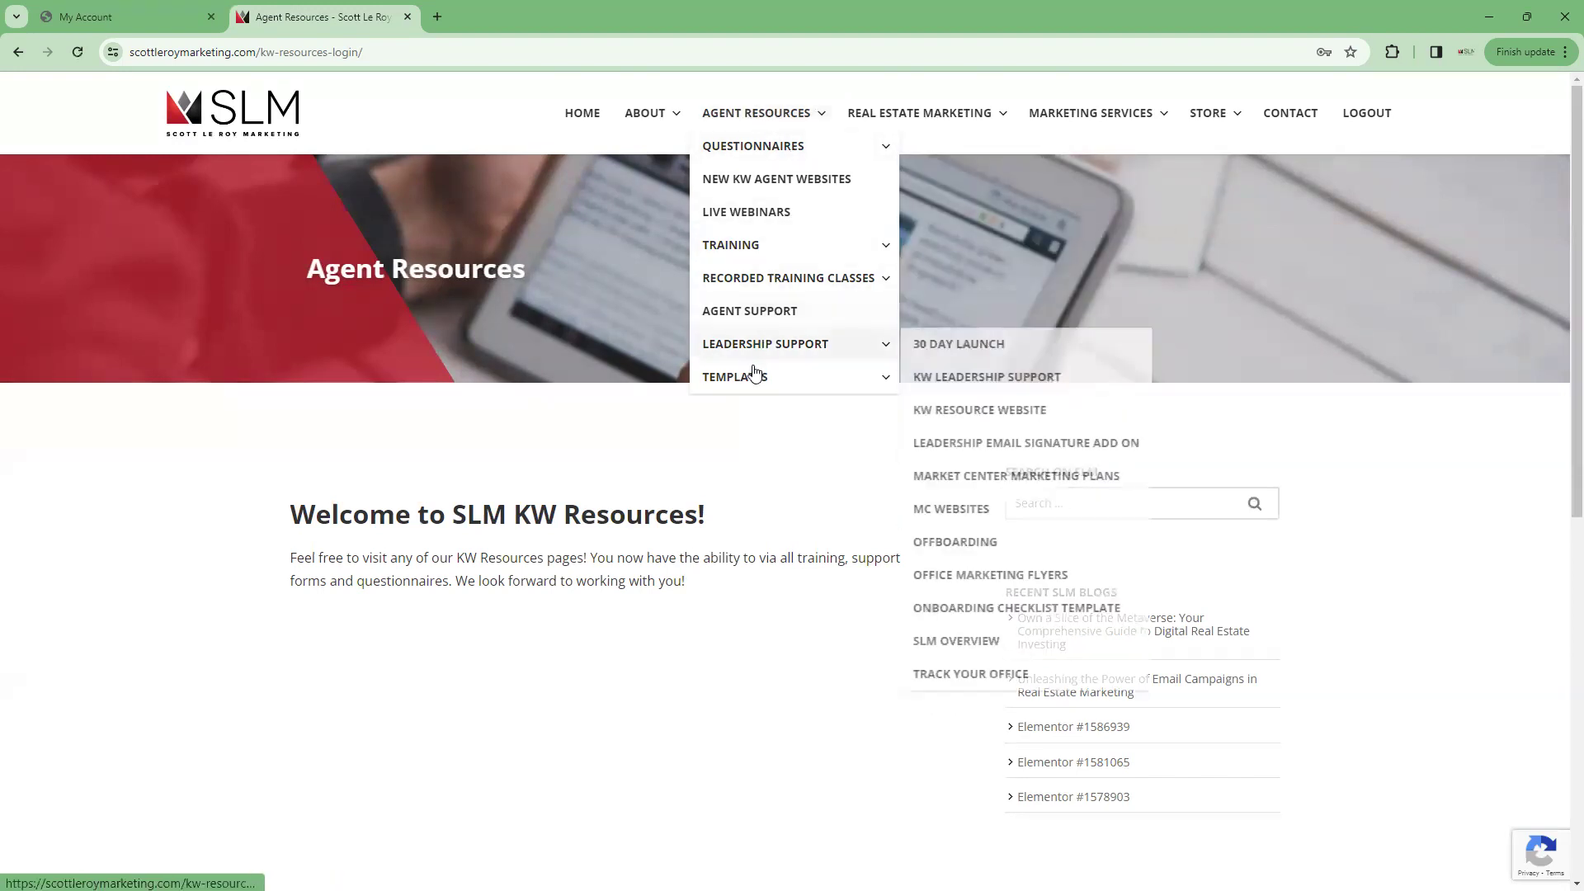
pyautogui.moveTo(777, 163)
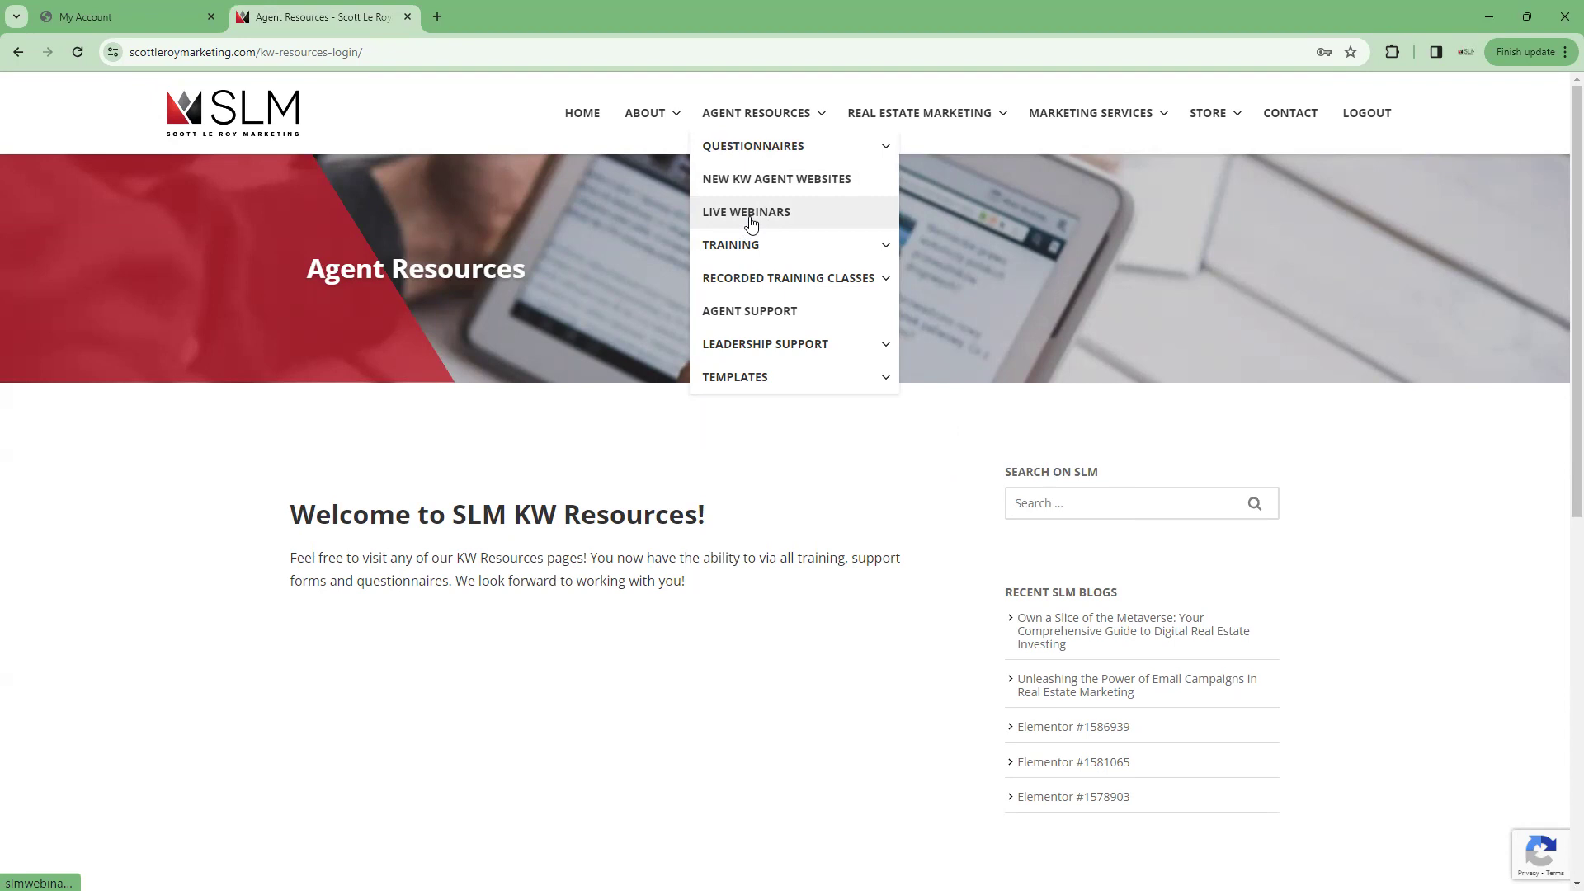
# Expand TRAINING, then RECORDED TRAINING CLASSES, to list courses like DocuSign, KW Command and Mailchimp
pyautogui.moveTo(752, 254)
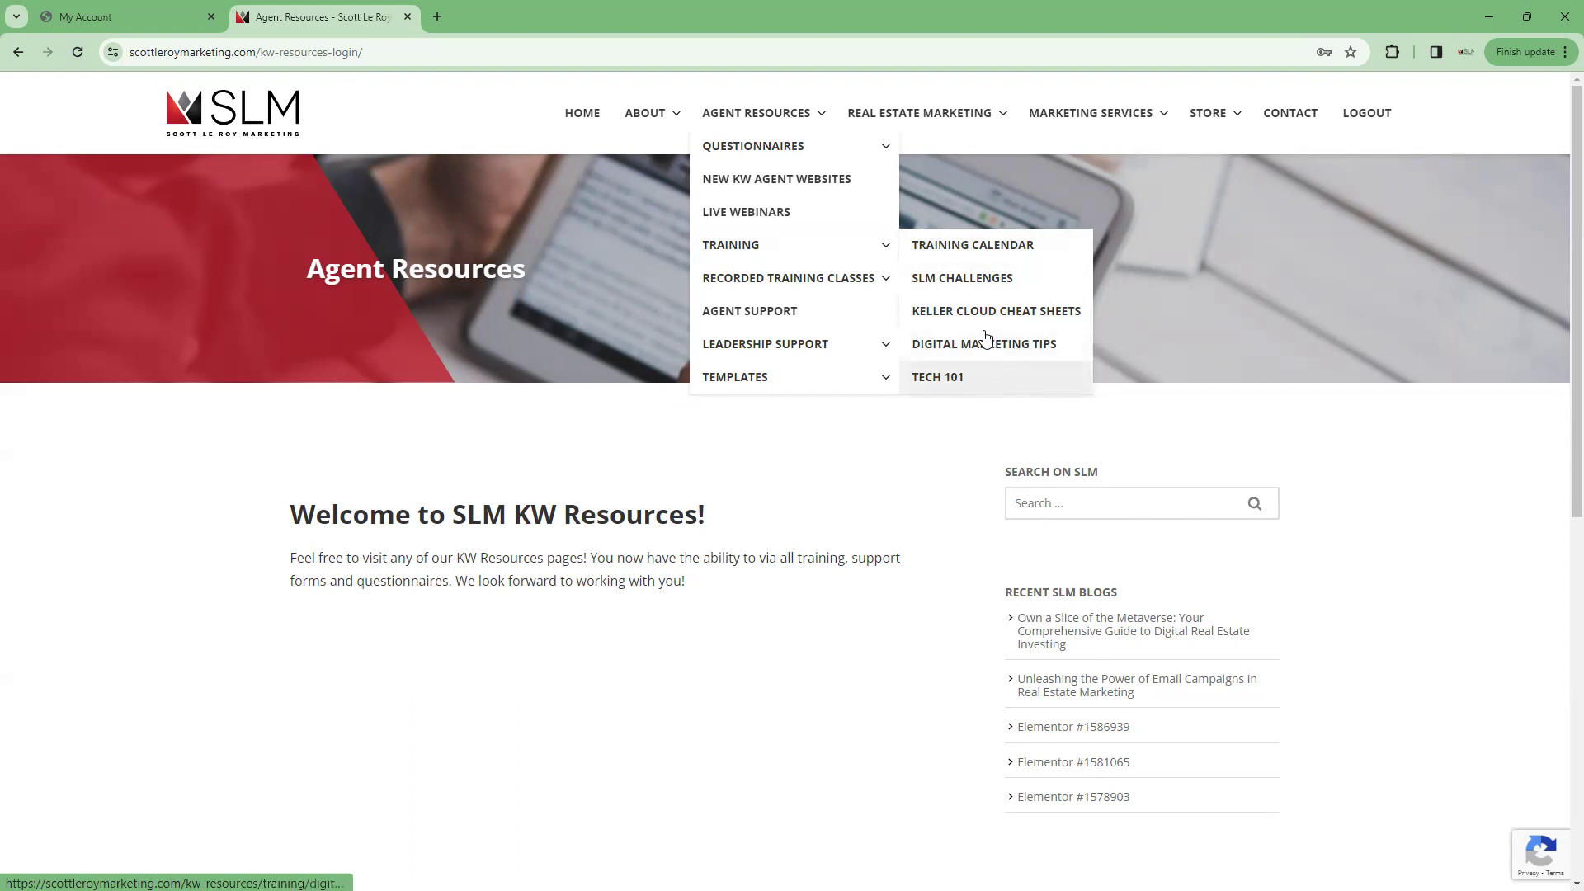
pyautogui.moveTo(804, 290)
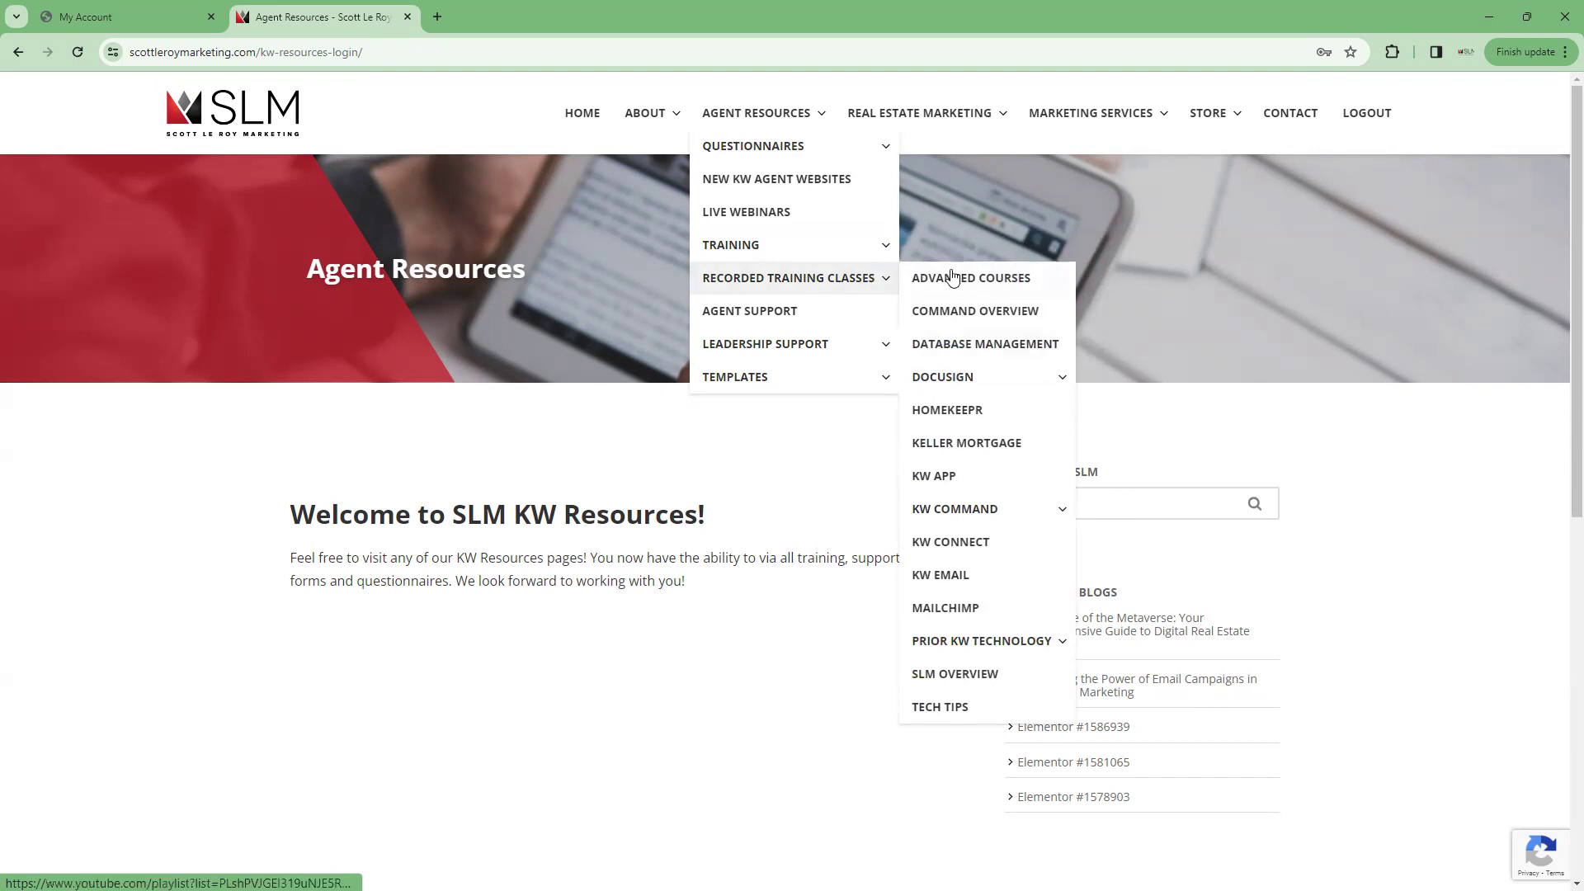
pyautogui.moveTo(1012, 385)
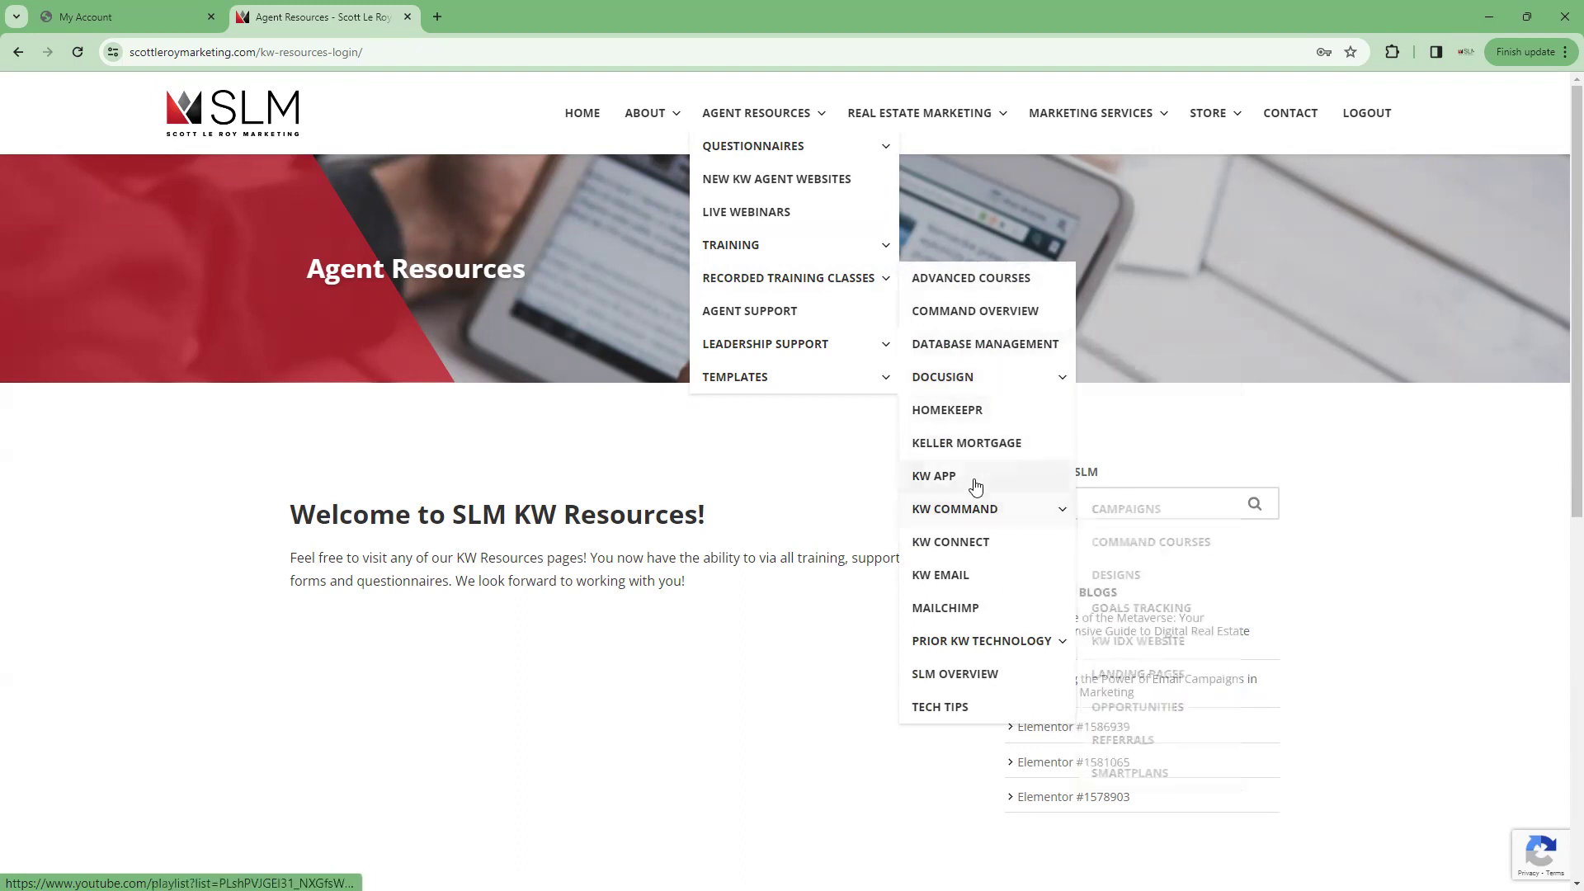
pyautogui.moveTo(963, 529)
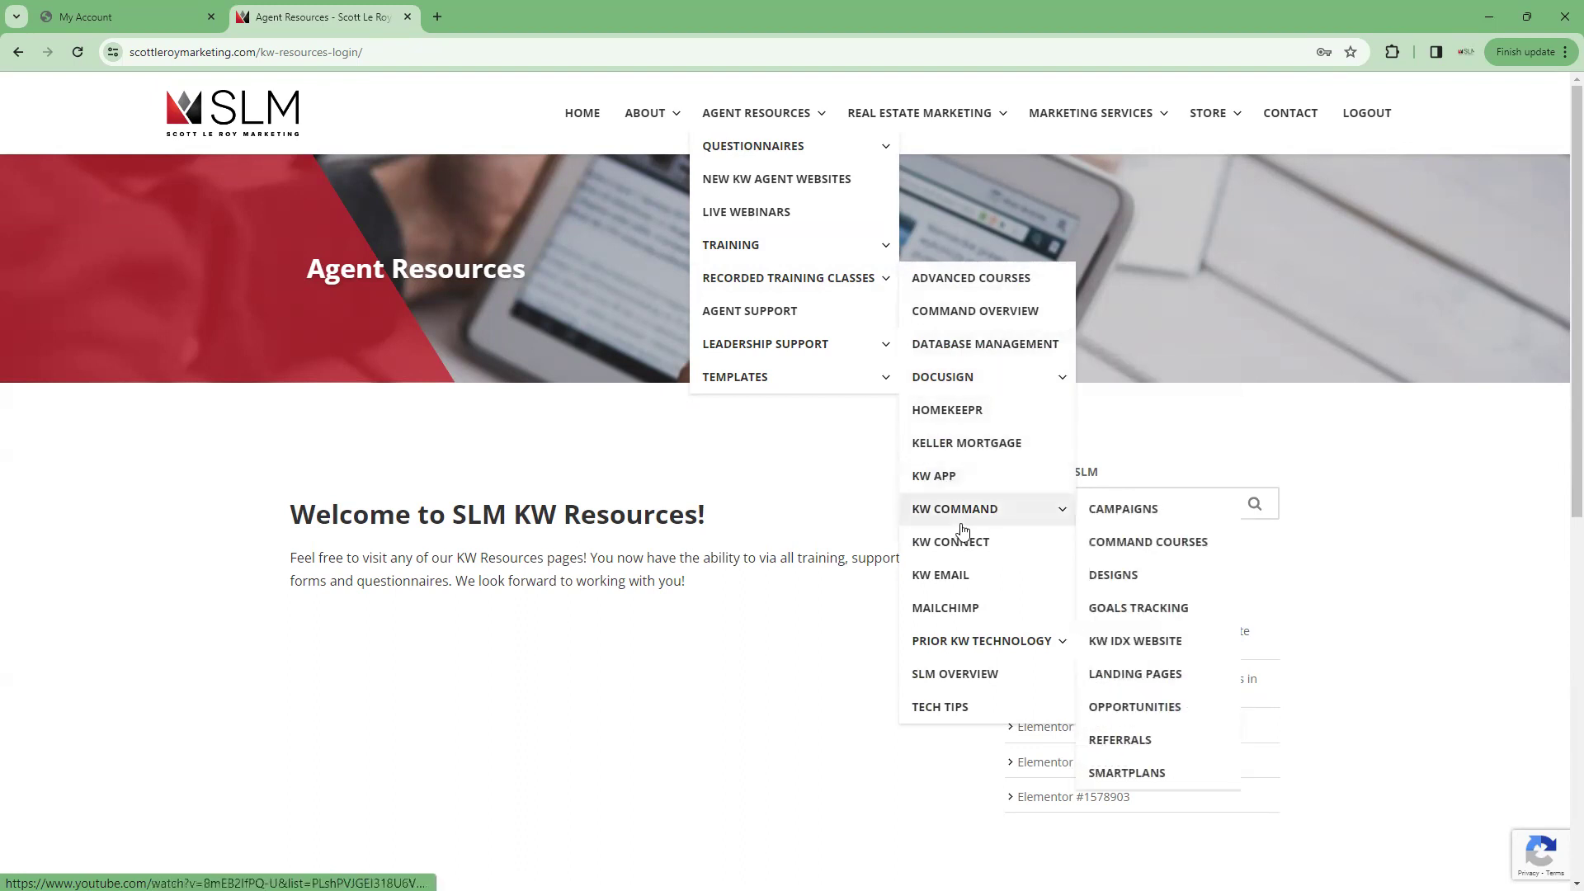
pyautogui.moveTo(963, 660)
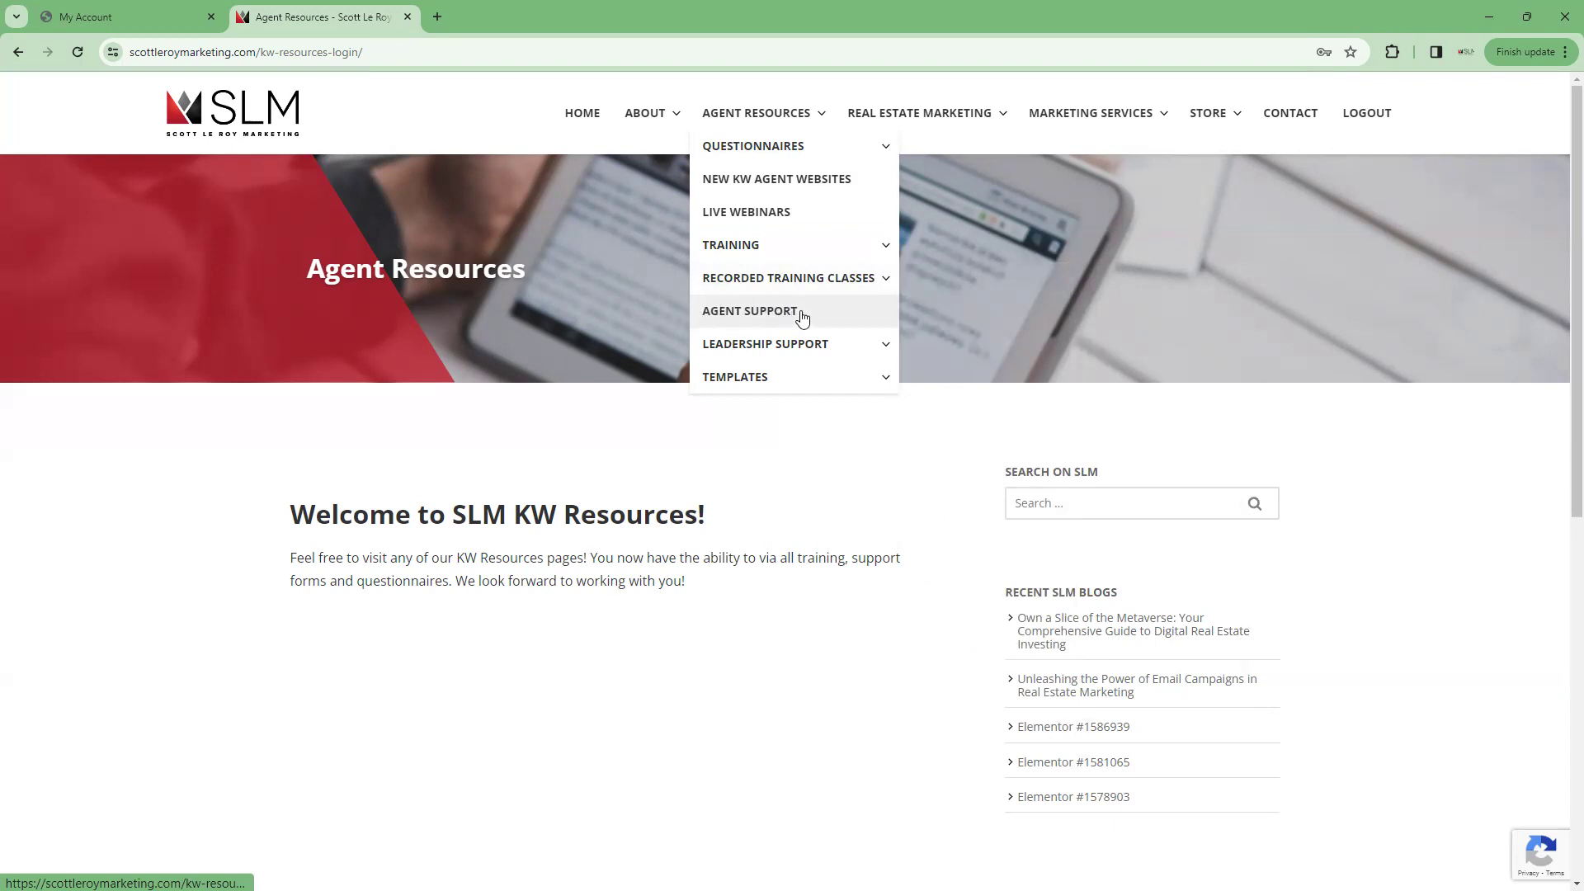
# Go through Agent Resources > Templates to the Free Templates page
pyautogui.moveTo(800, 350)
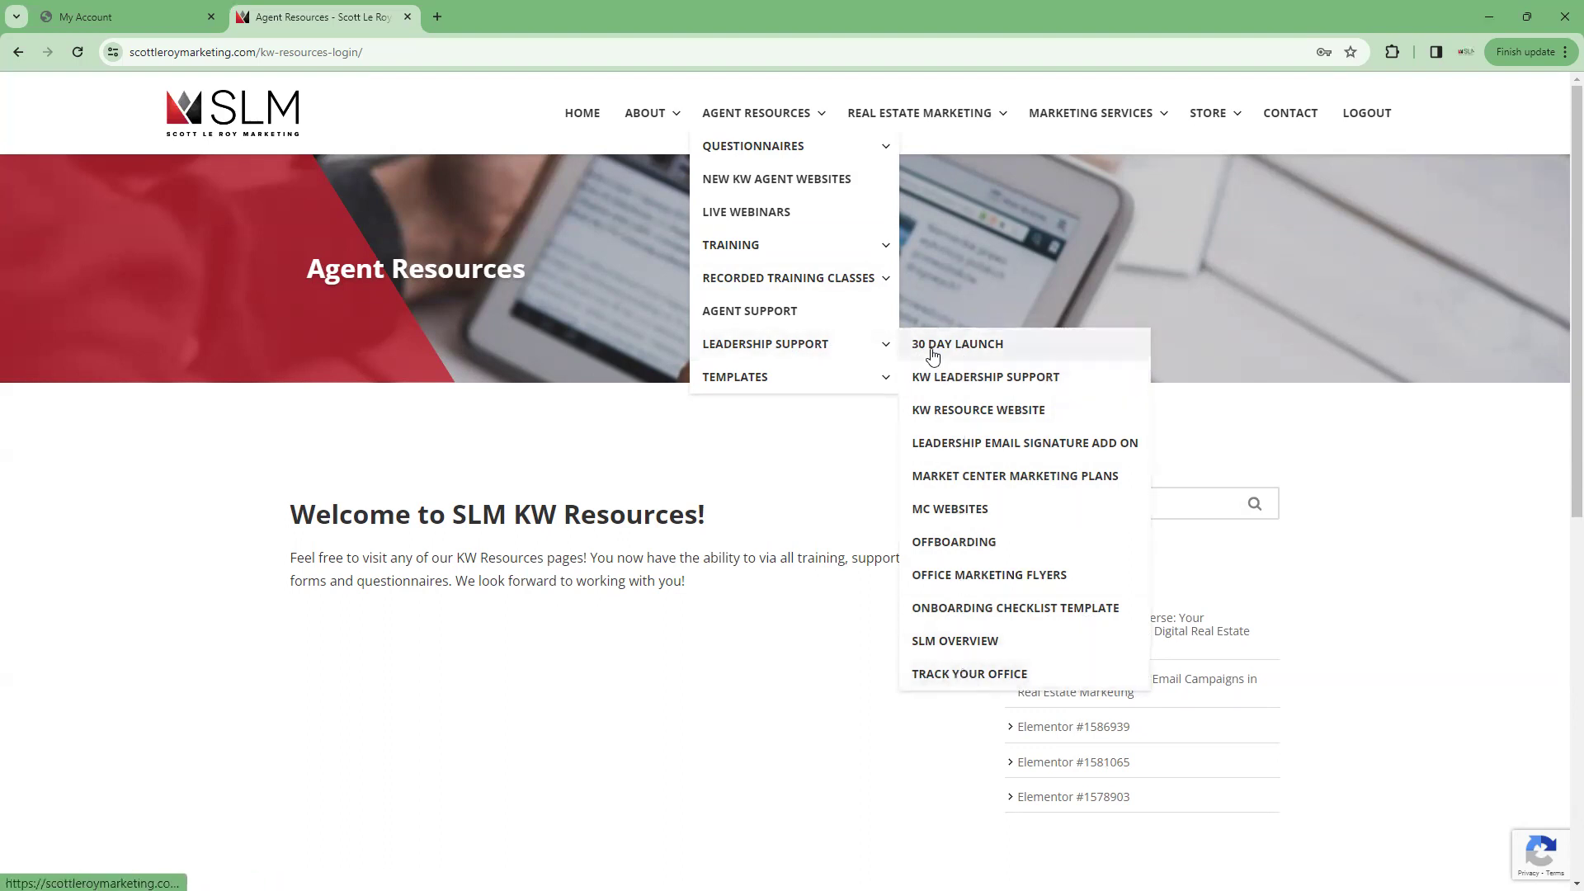
pyautogui.moveTo(827, 391)
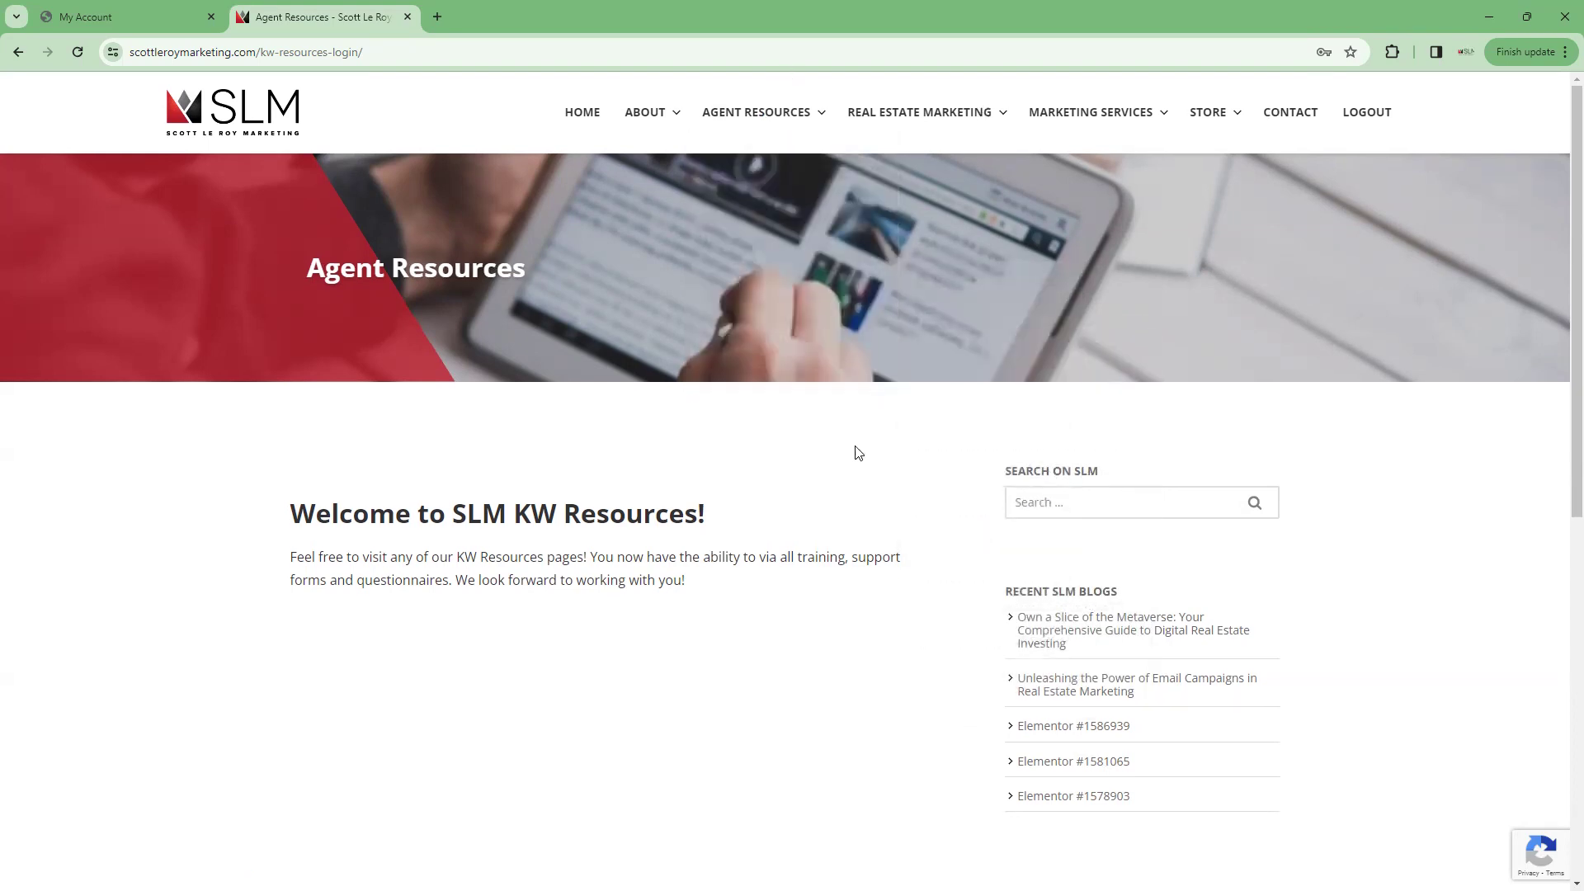
pyautogui.scroll(-5, 858, 453)
pyautogui.scroll(5, 852, 453)
pyautogui.moveTo(793, 116)
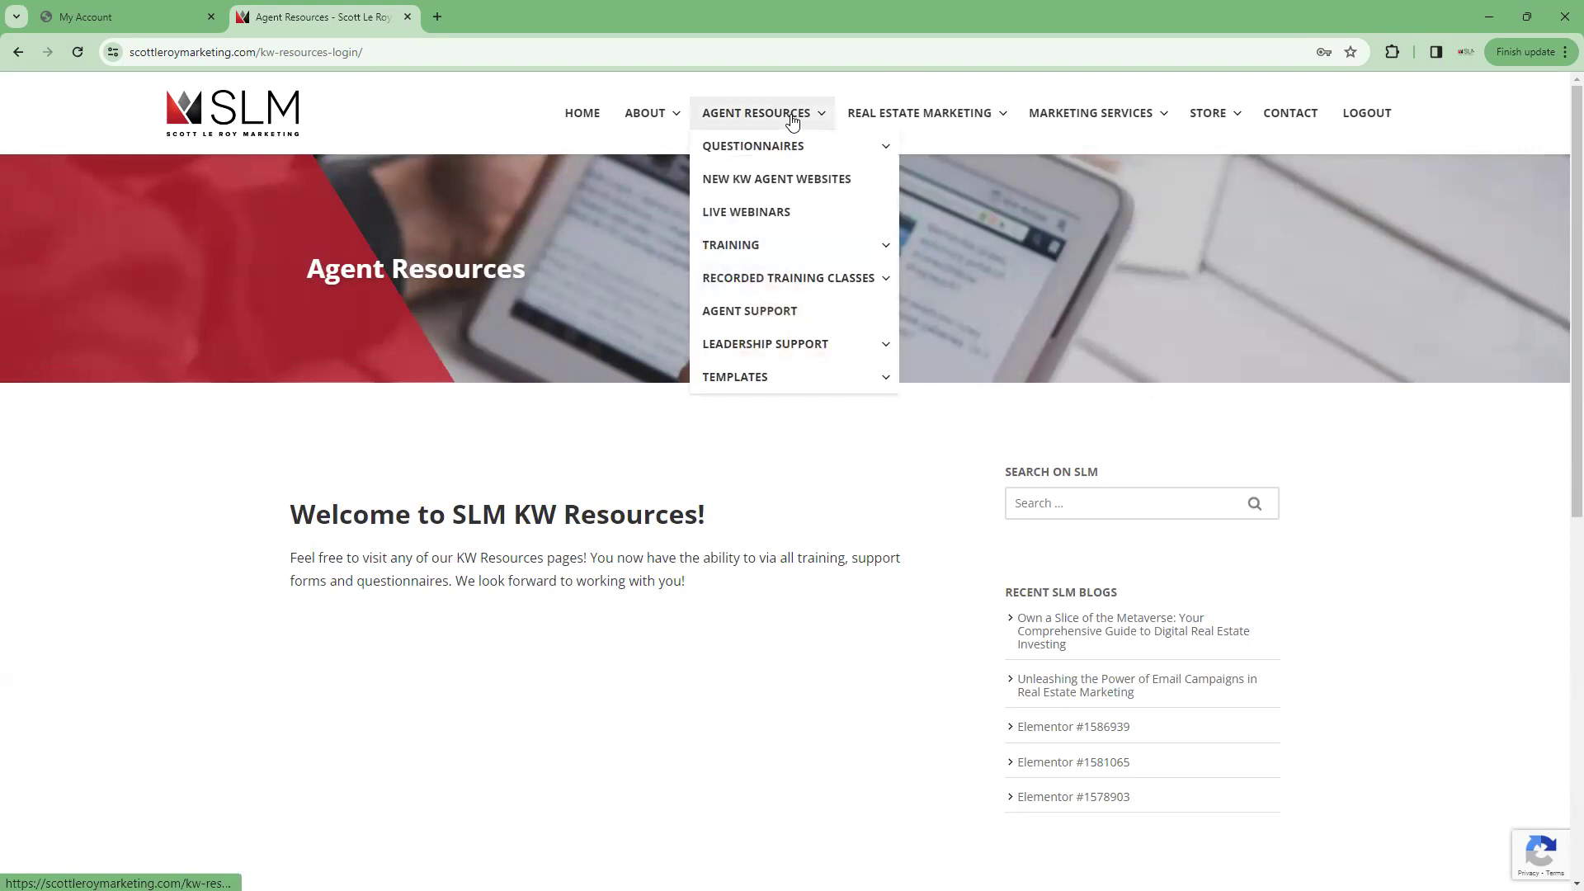
pyautogui.moveTo(742, 377)
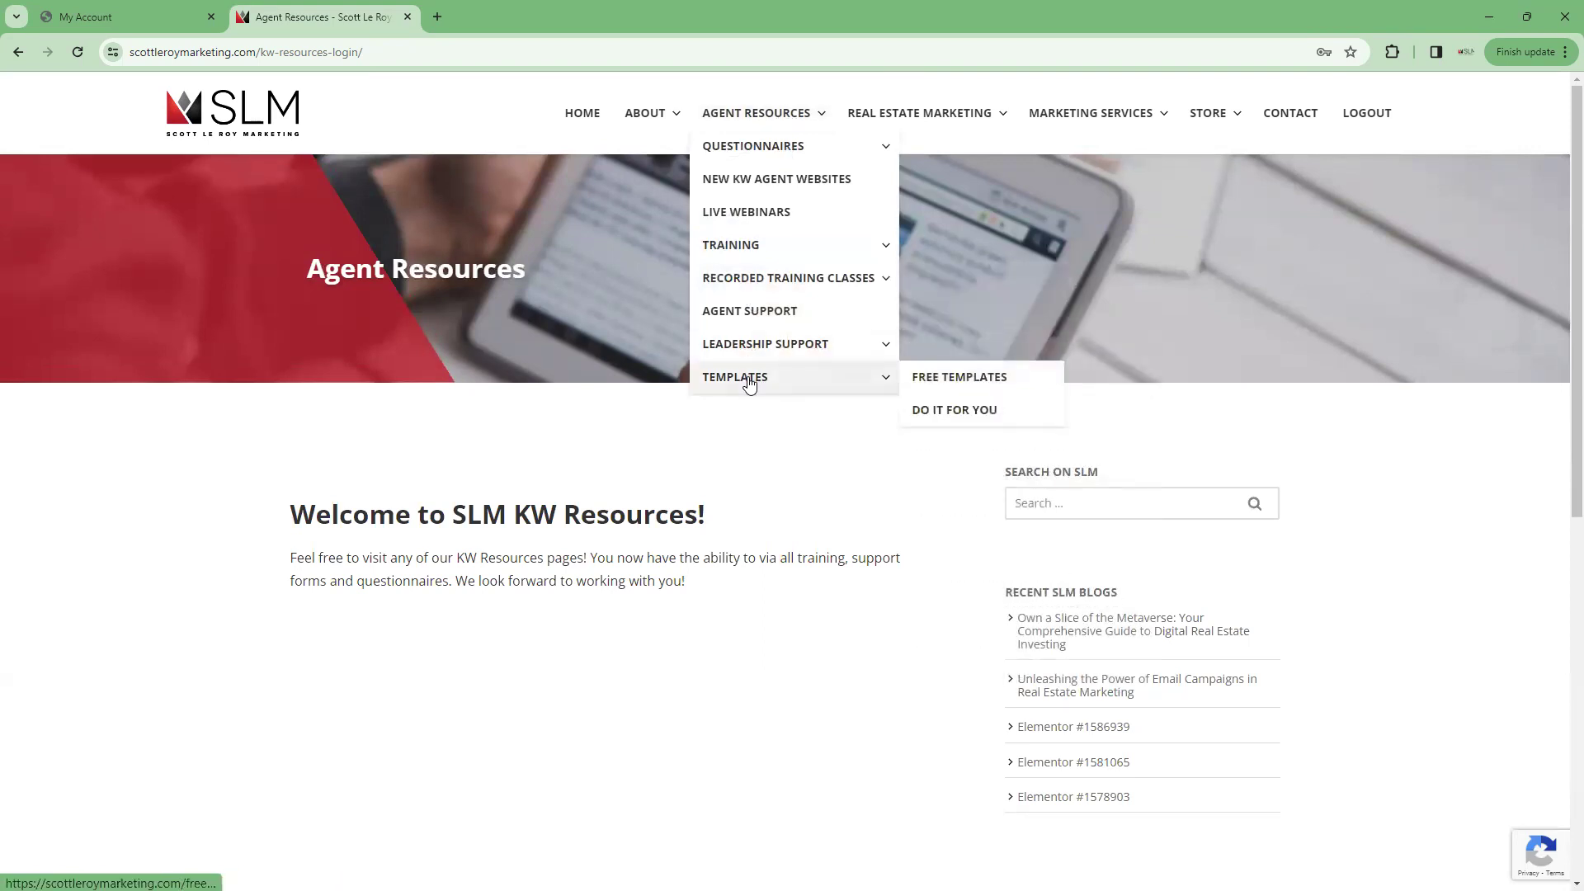
pyautogui.click(959, 379)
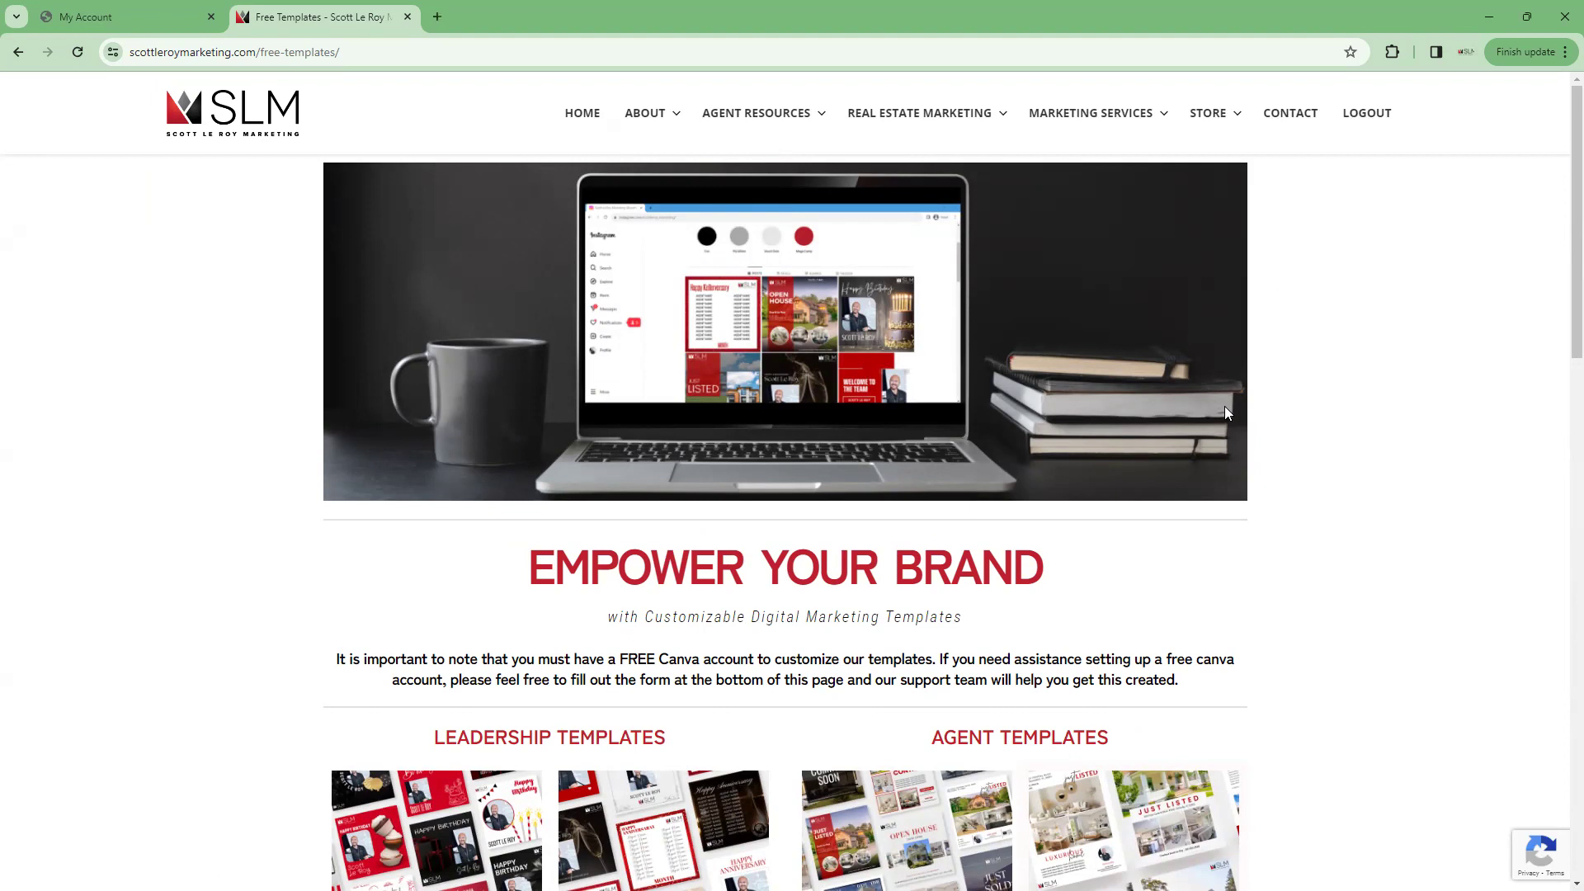
# Open the Email Signatures template under Agent Templates as a 400 × 200 px Canva preview
pyautogui.scroll(-4, 1225, 406)
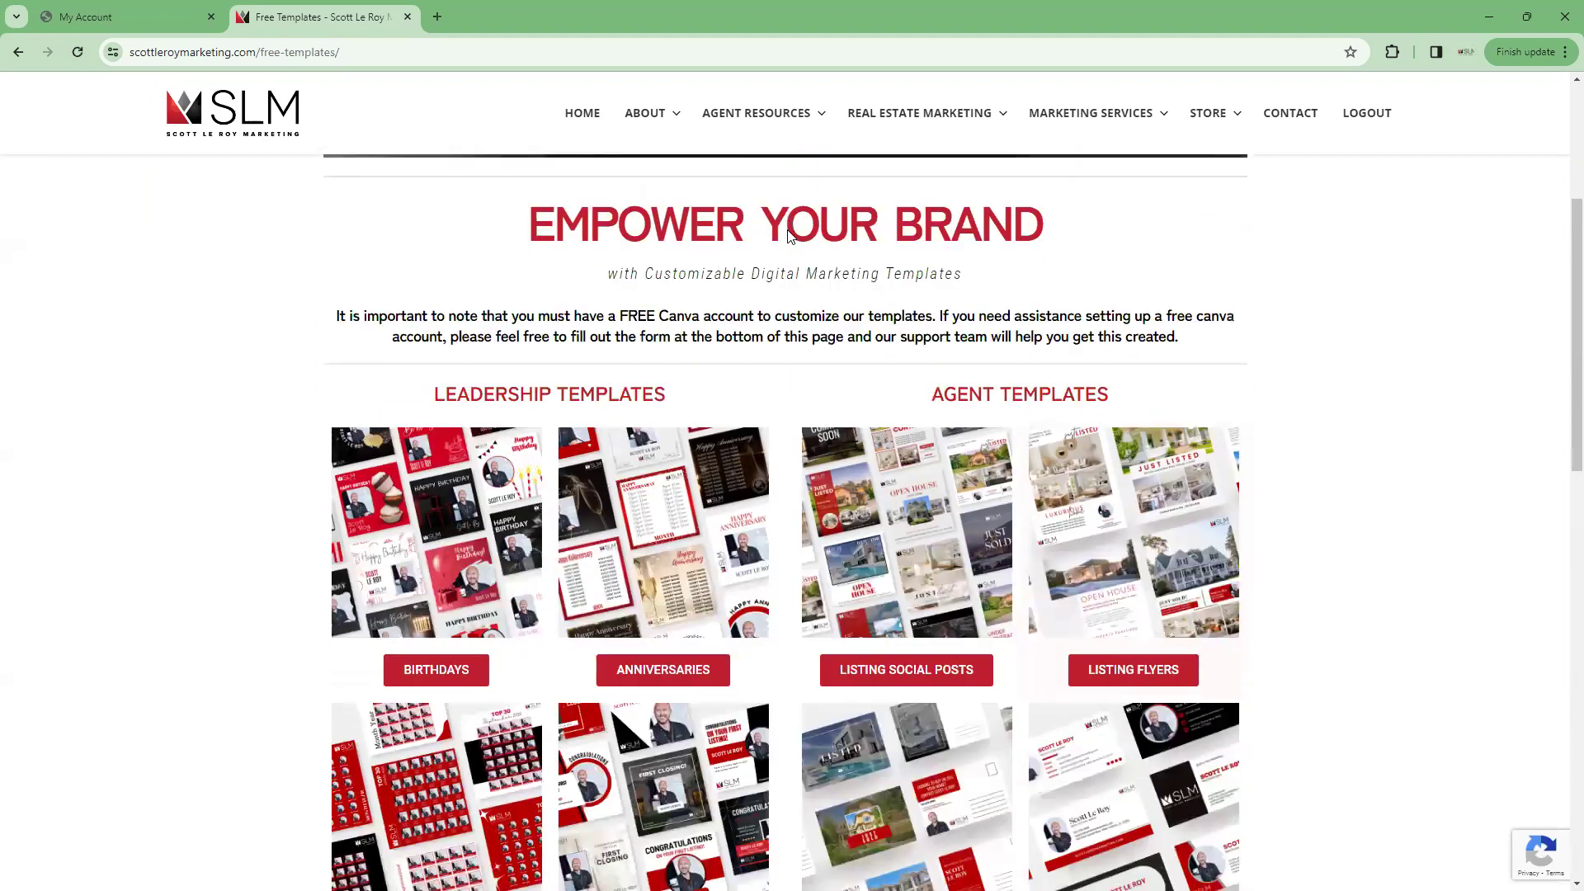
pyautogui.scroll(-1, 787, 235)
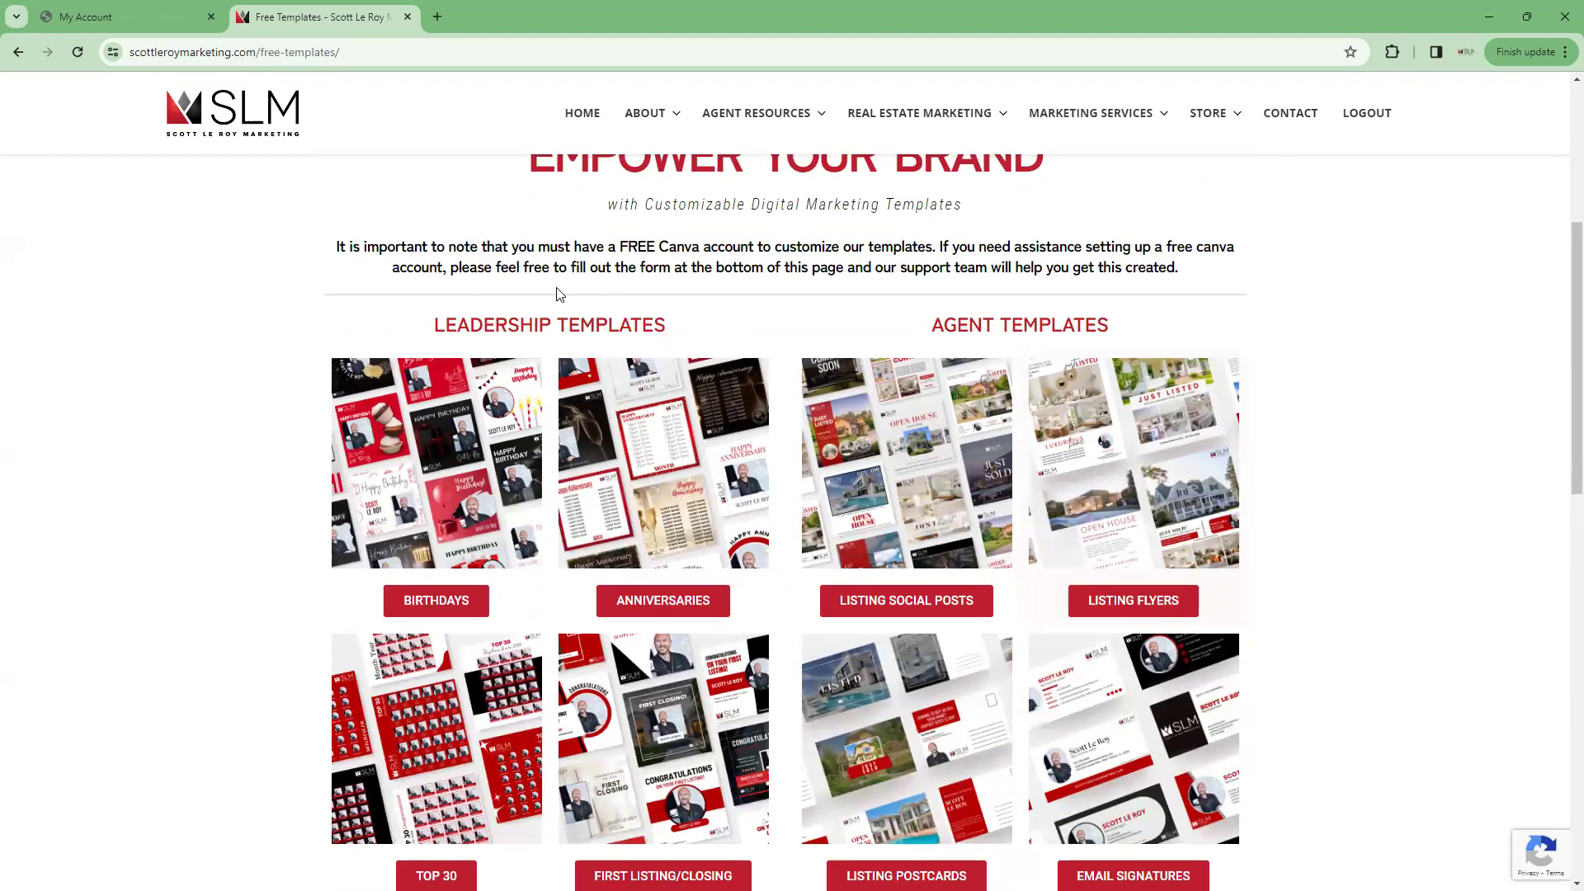
pyautogui.scroll(-2, 1020, 304)
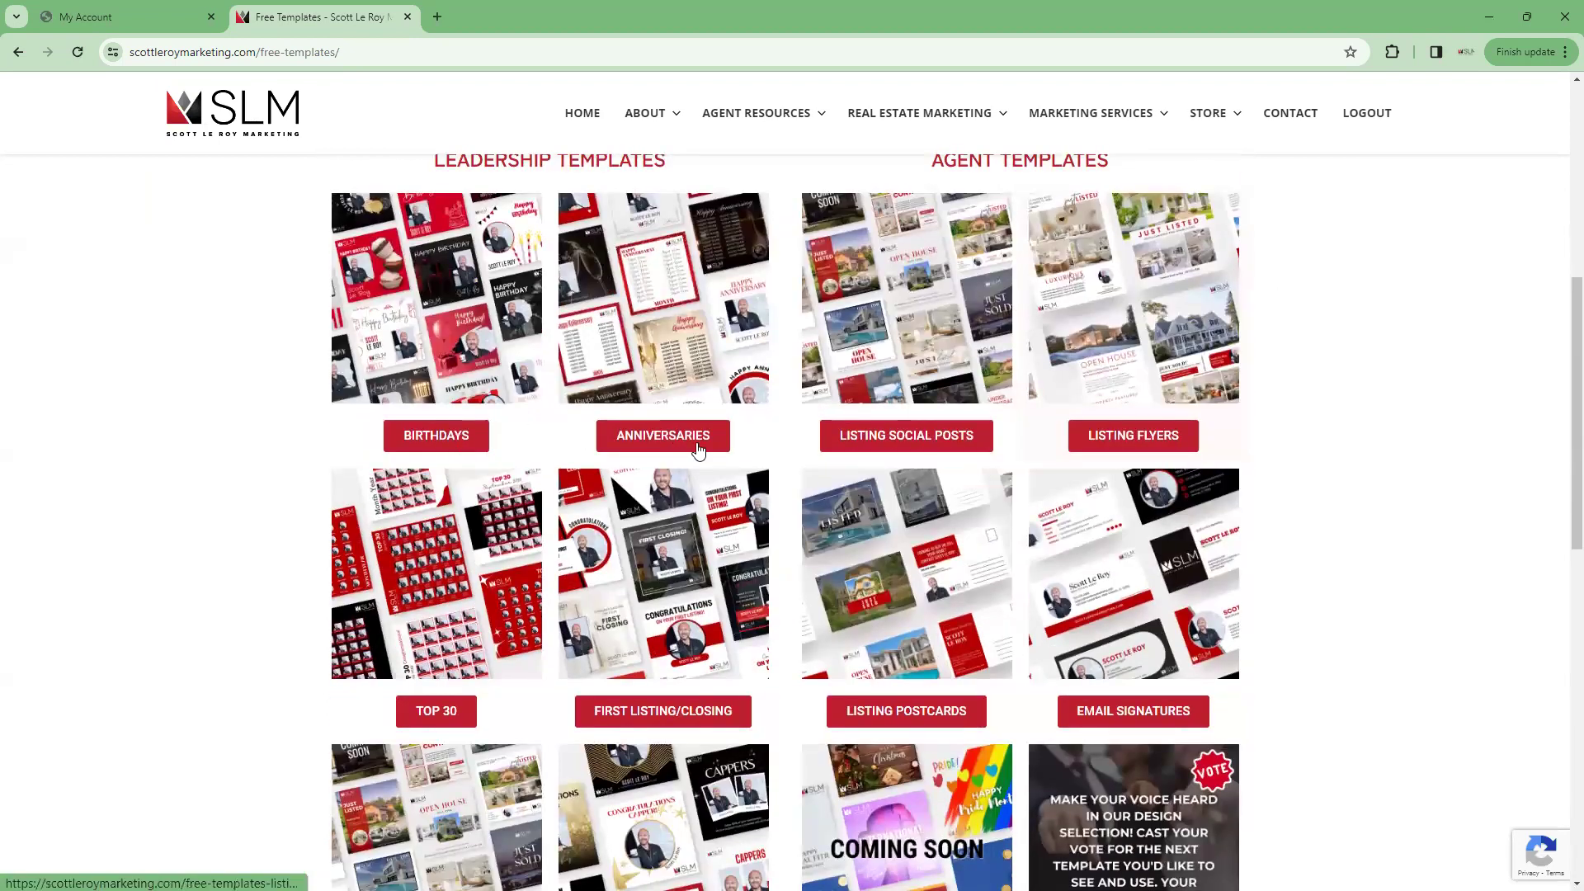
pyautogui.scroll(-2, 941, 550)
pyautogui.scroll(-2, 960, 563)
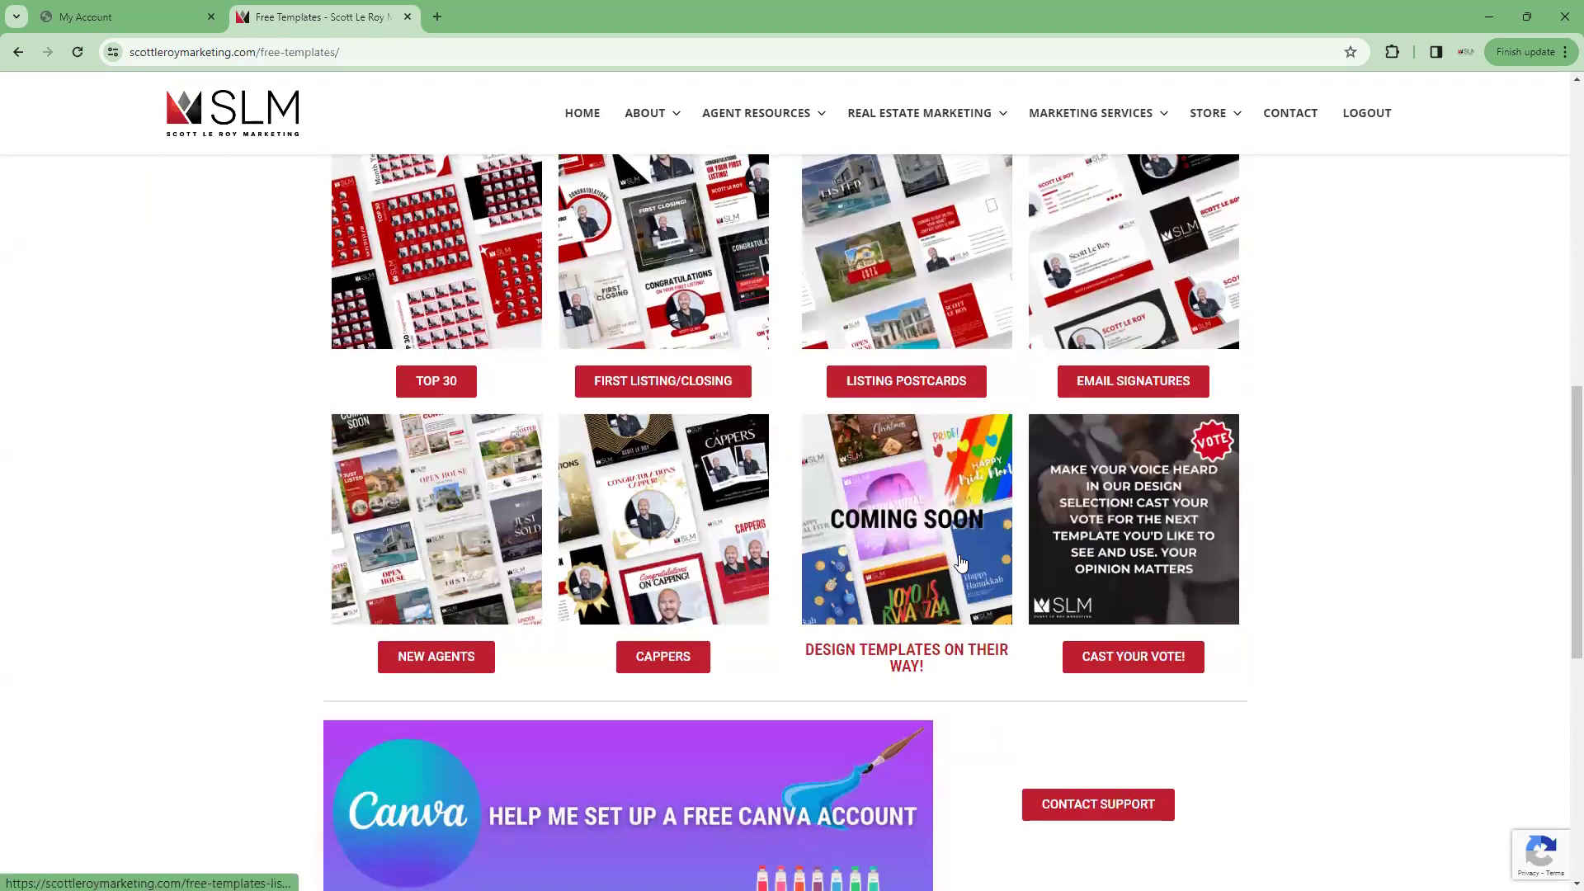
pyautogui.scroll(-3, 988, 520)
pyautogui.scroll(7, 989, 520)
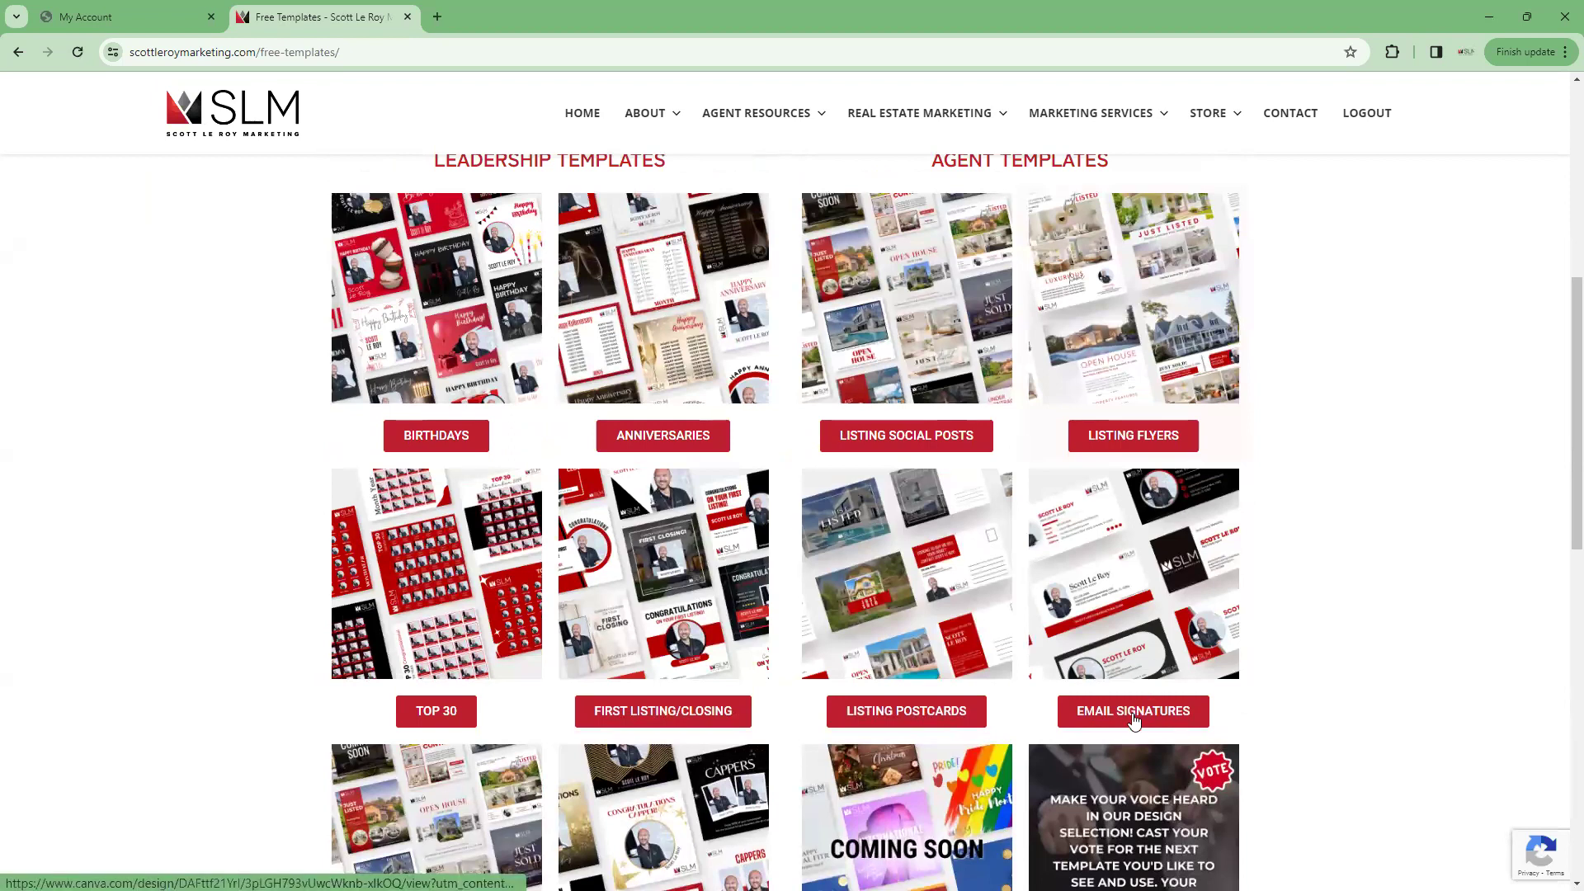
pyautogui.click(1131, 713)
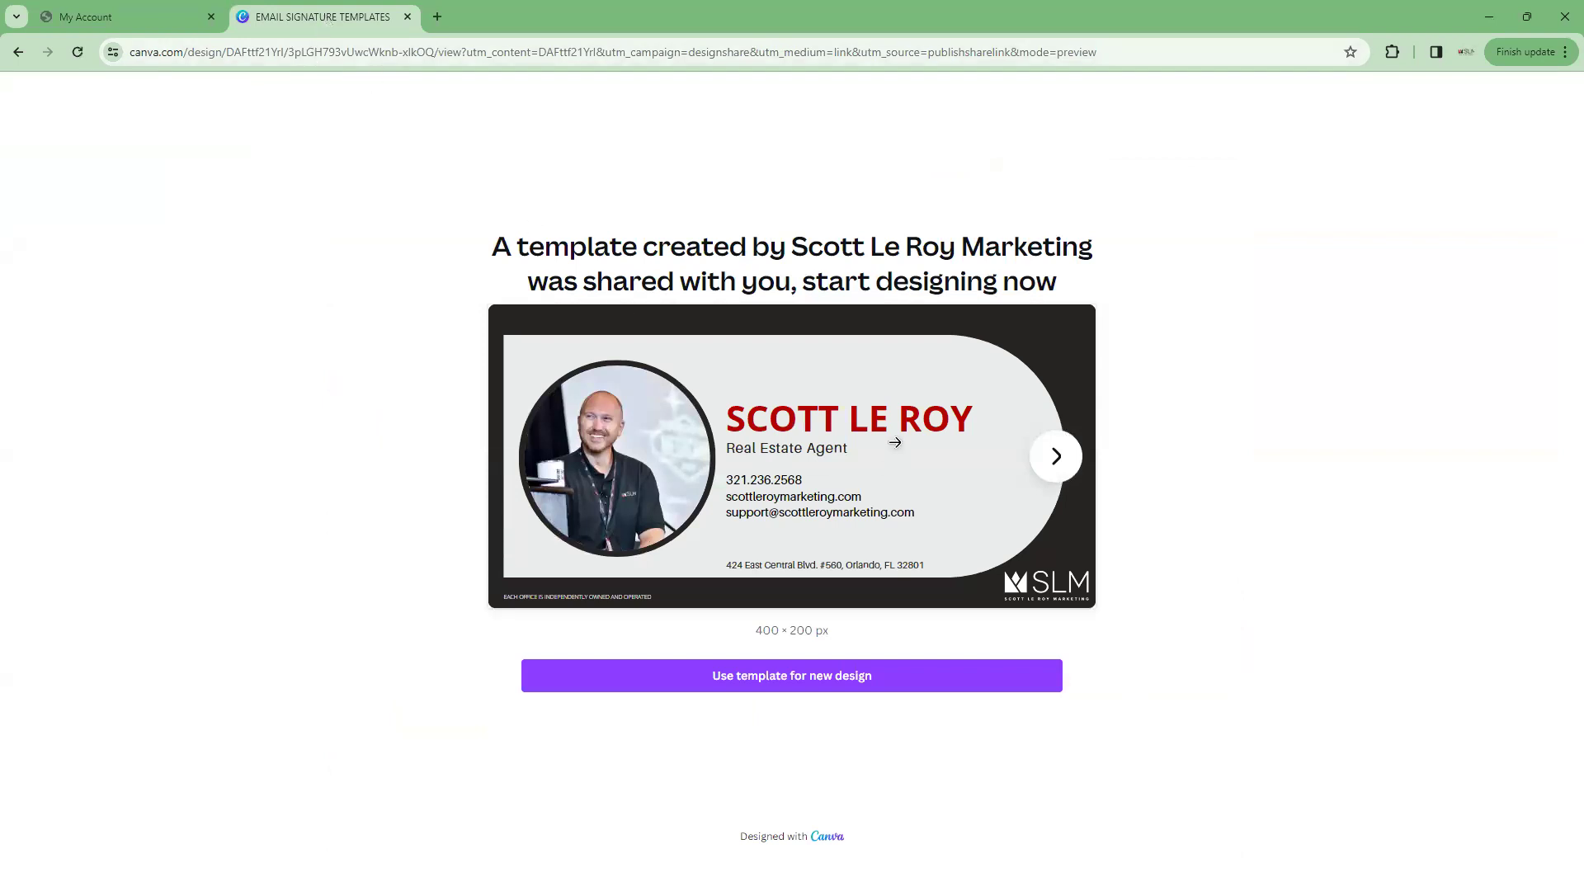
# Preview signature designs two through five, then make an editable copy with 'Use template for new design'
pyautogui.click(1056, 460)
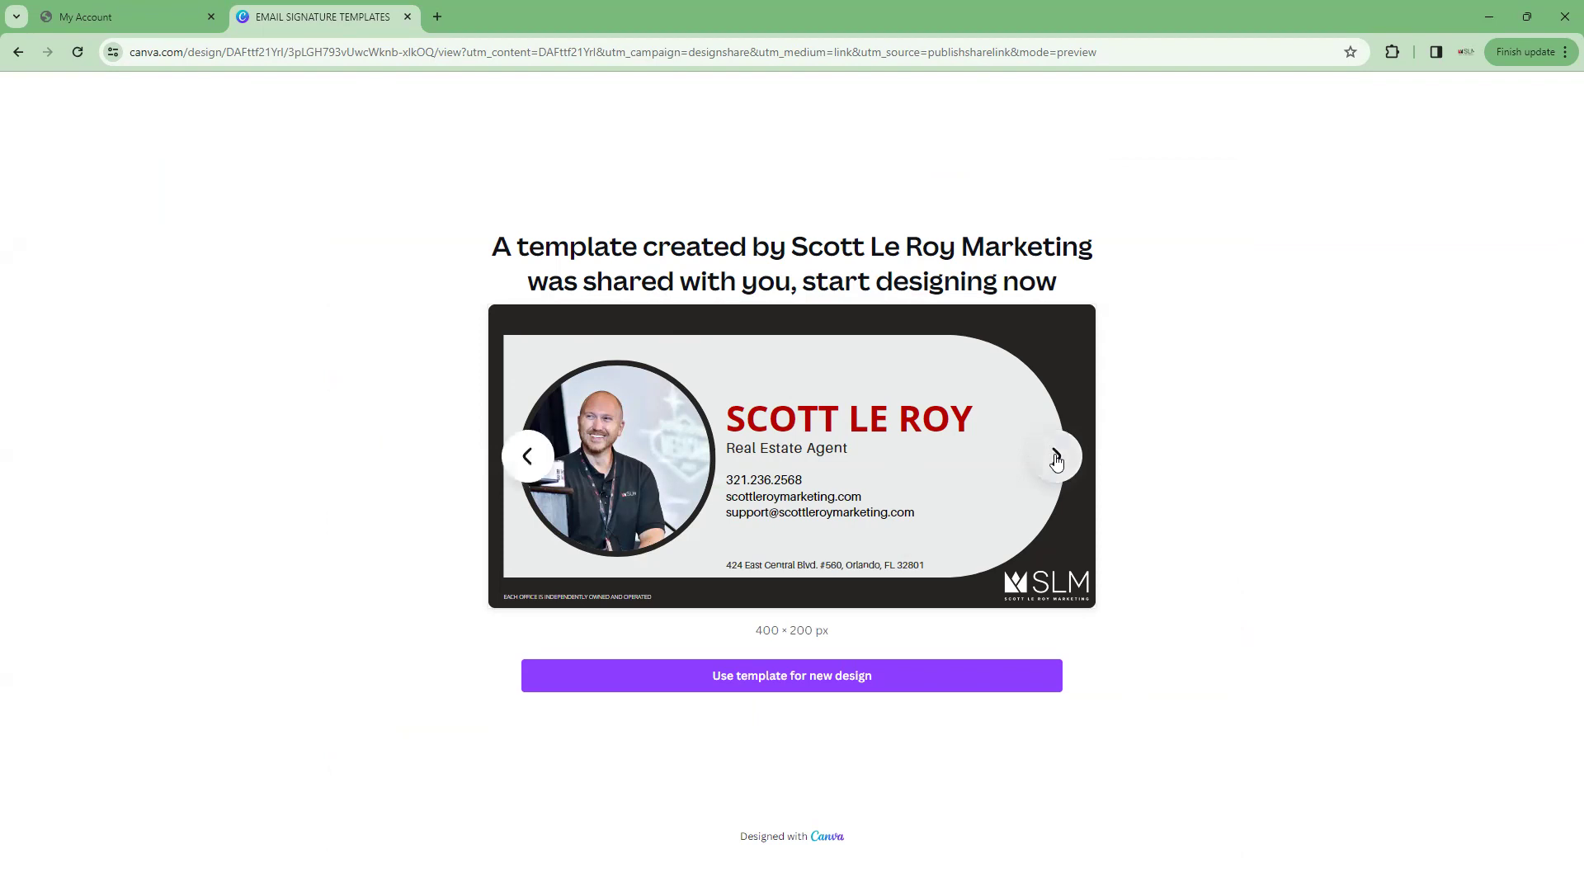
pyautogui.click(1056, 461)
pyautogui.click(1056, 460)
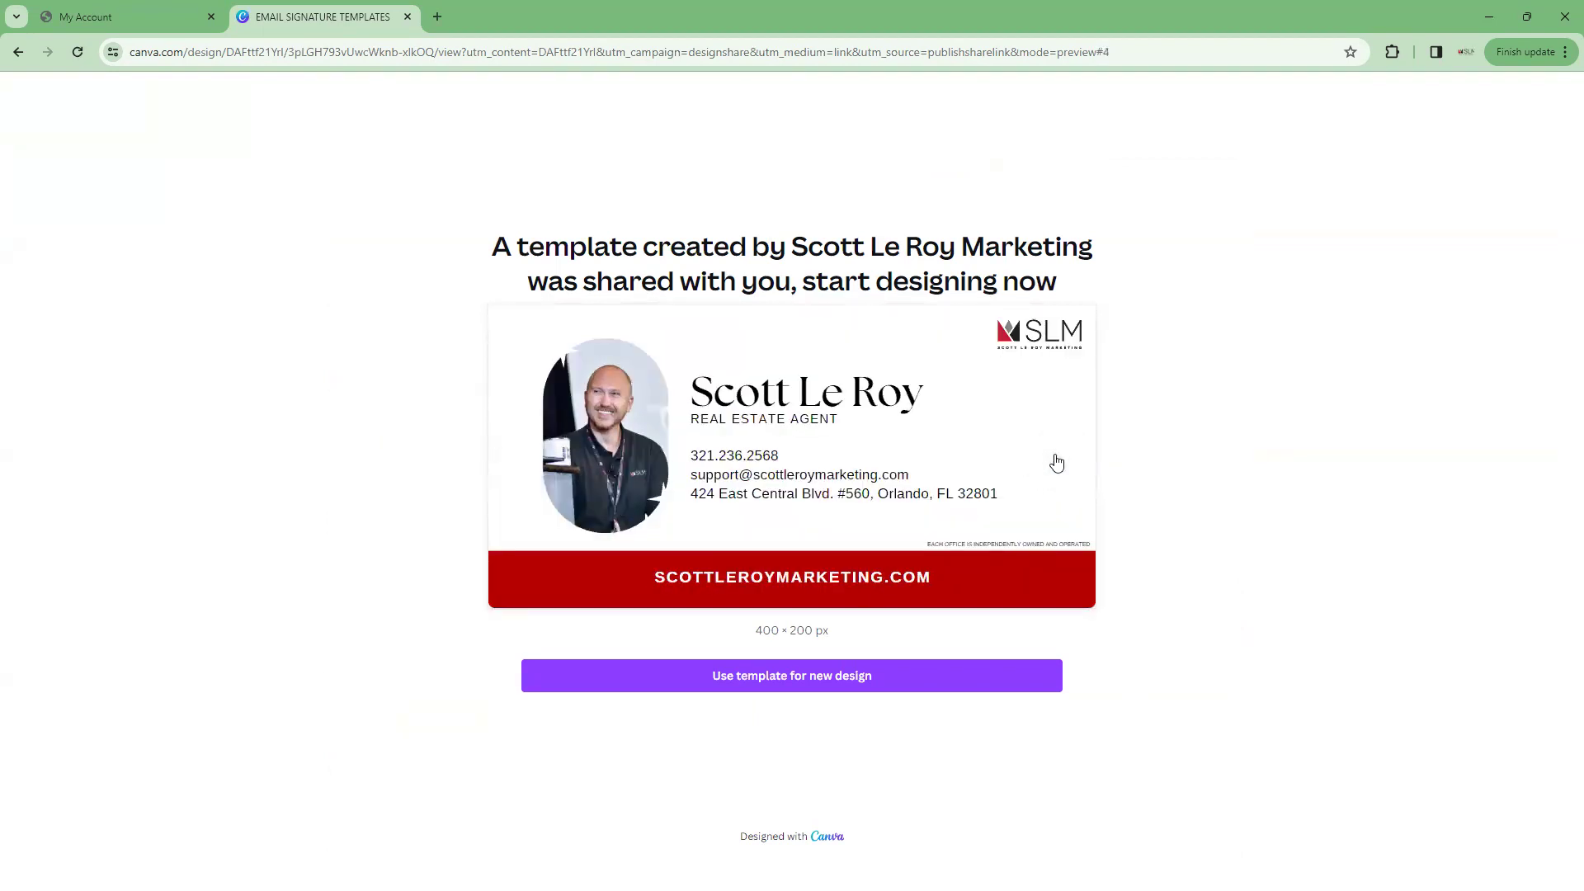
pyautogui.click(1057, 462)
pyautogui.click(806, 684)
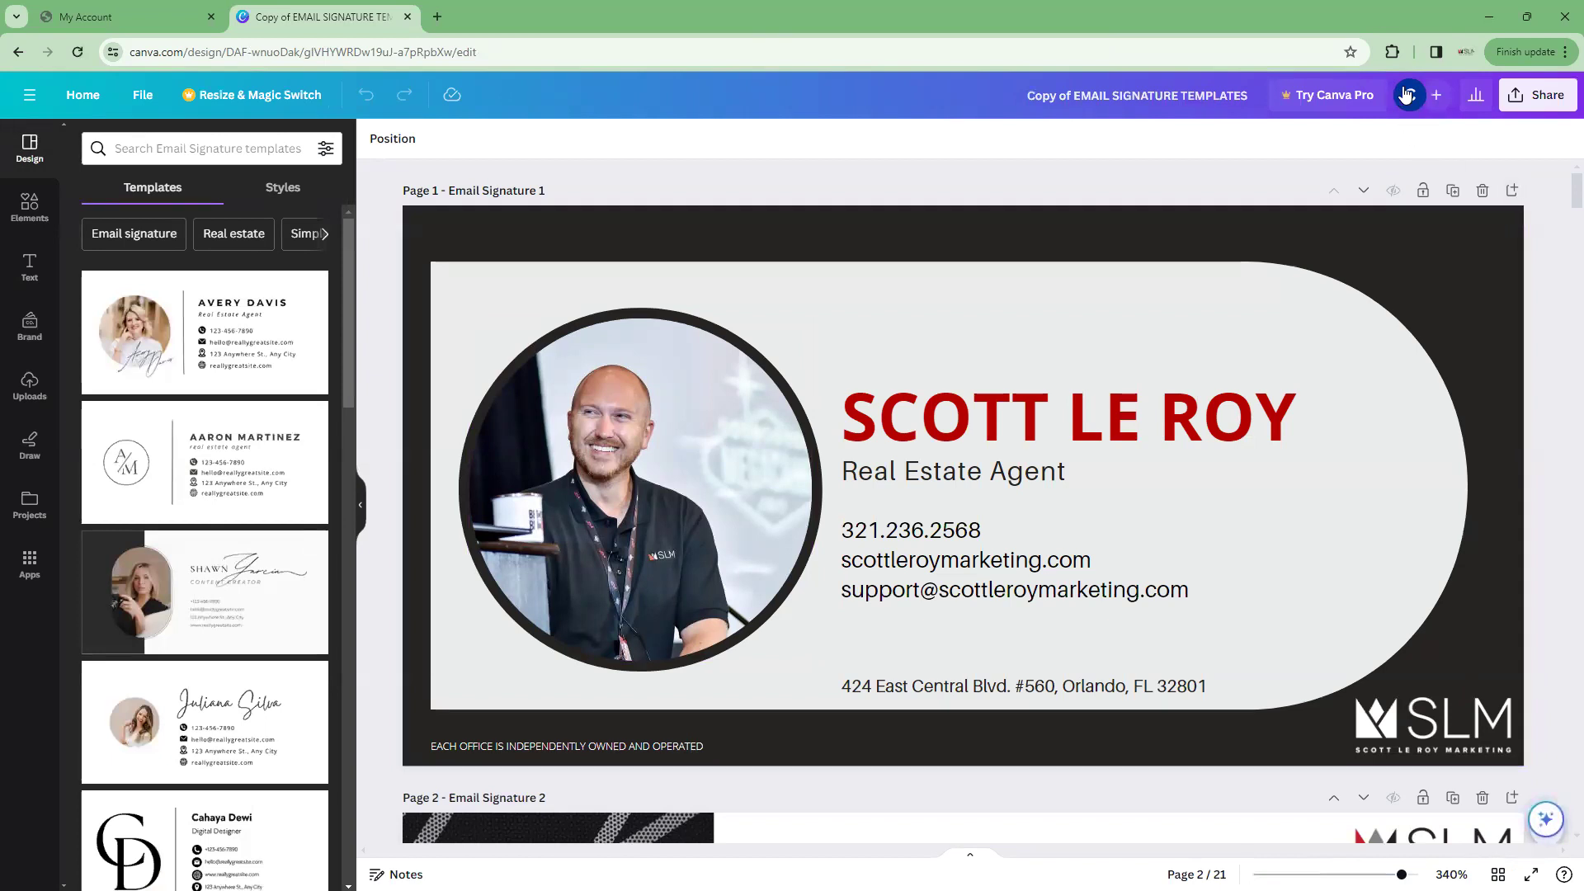
pyautogui.moveTo(1407, 95)
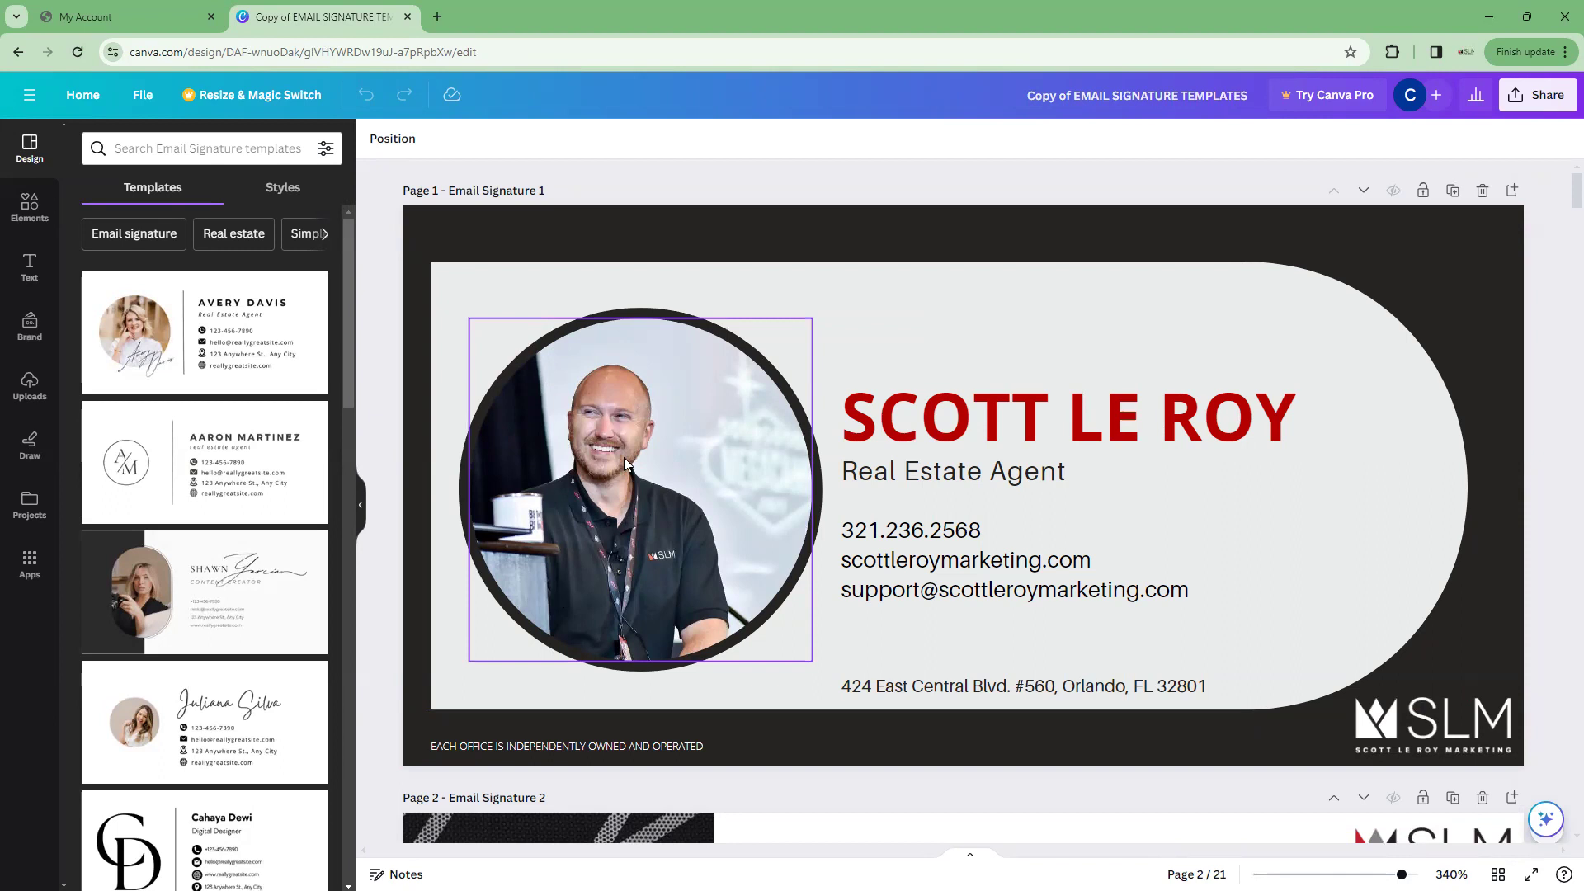
pyautogui.scroll(-3, 1010, 522)
pyautogui.scroll(3, 1073, 413)
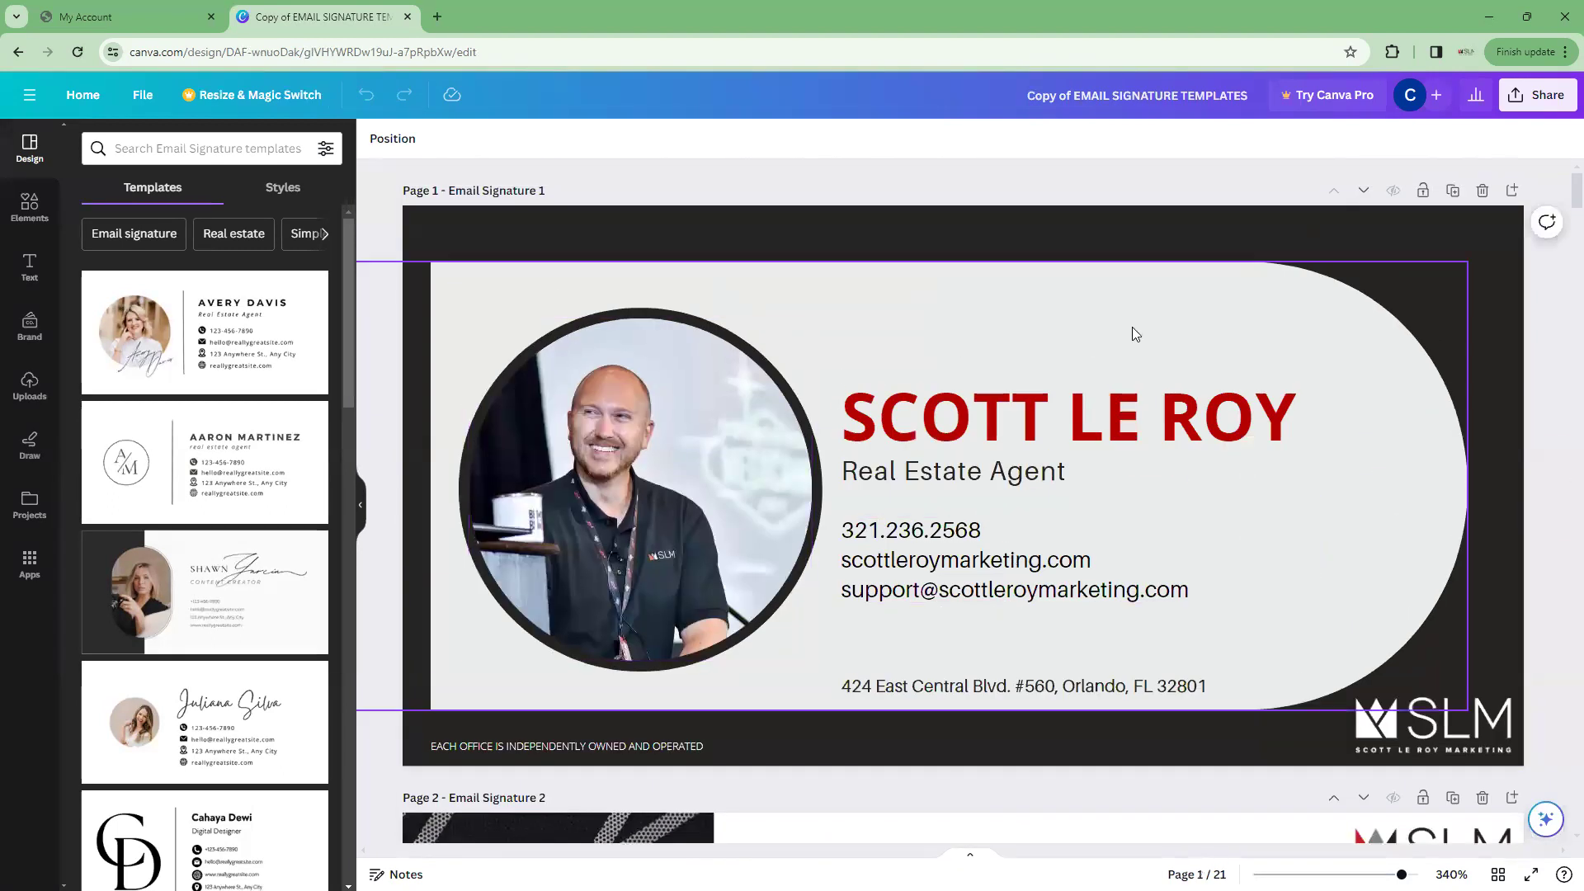
pyautogui.click(1044, 416)
pyautogui.doubleClick(1004, 428)
pyautogui.click(1143, 413)
pyautogui.click(1247, 425)
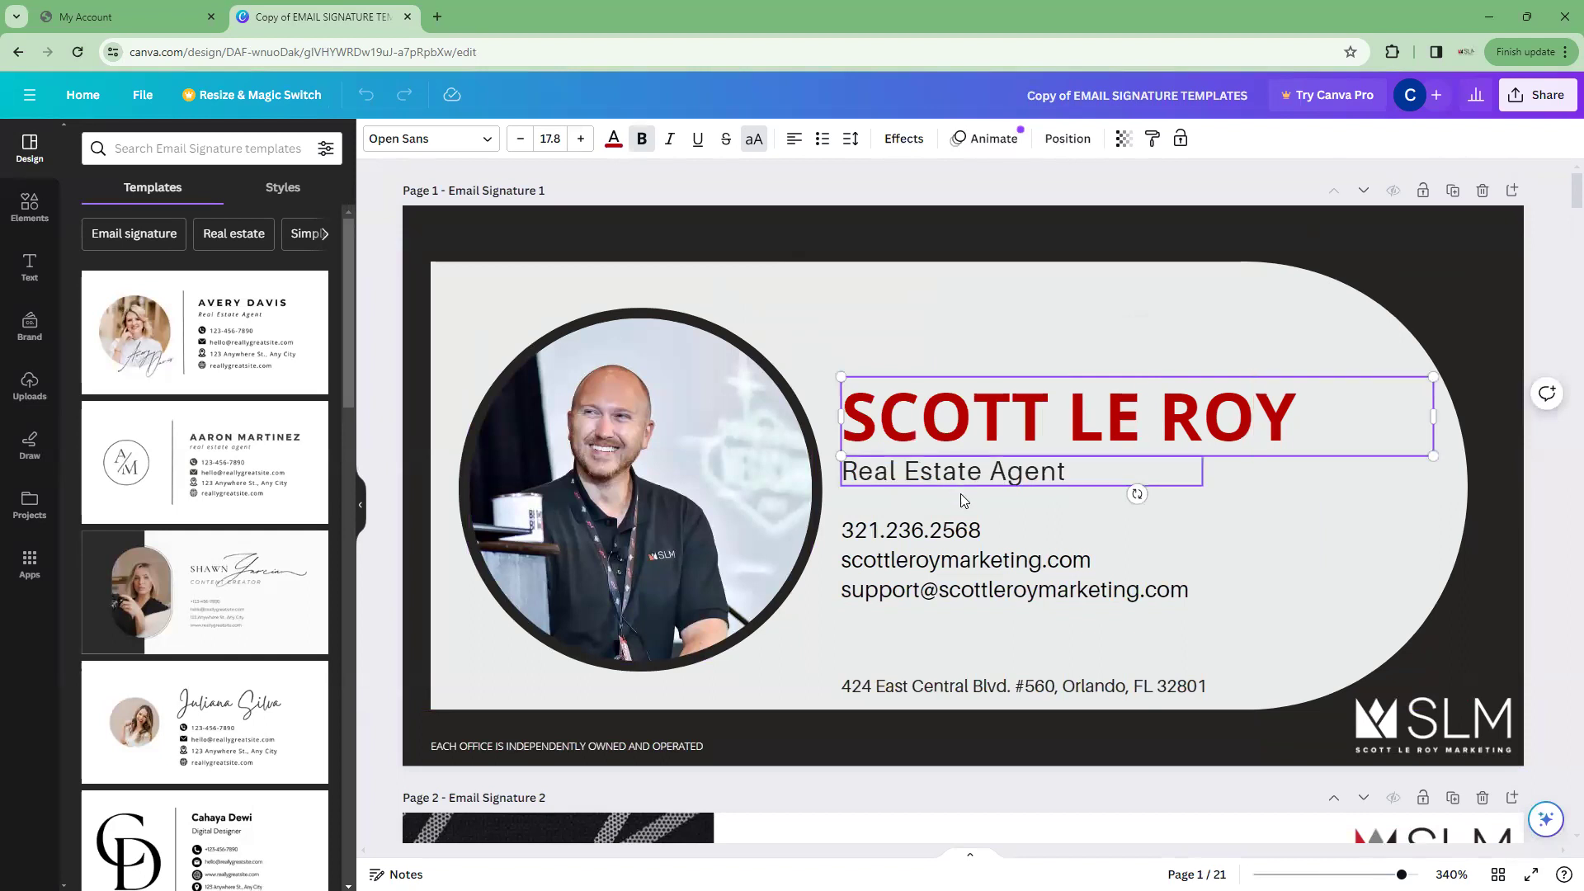
pyautogui.moveTo(1307, 421); pyautogui.dragTo(839, 447)
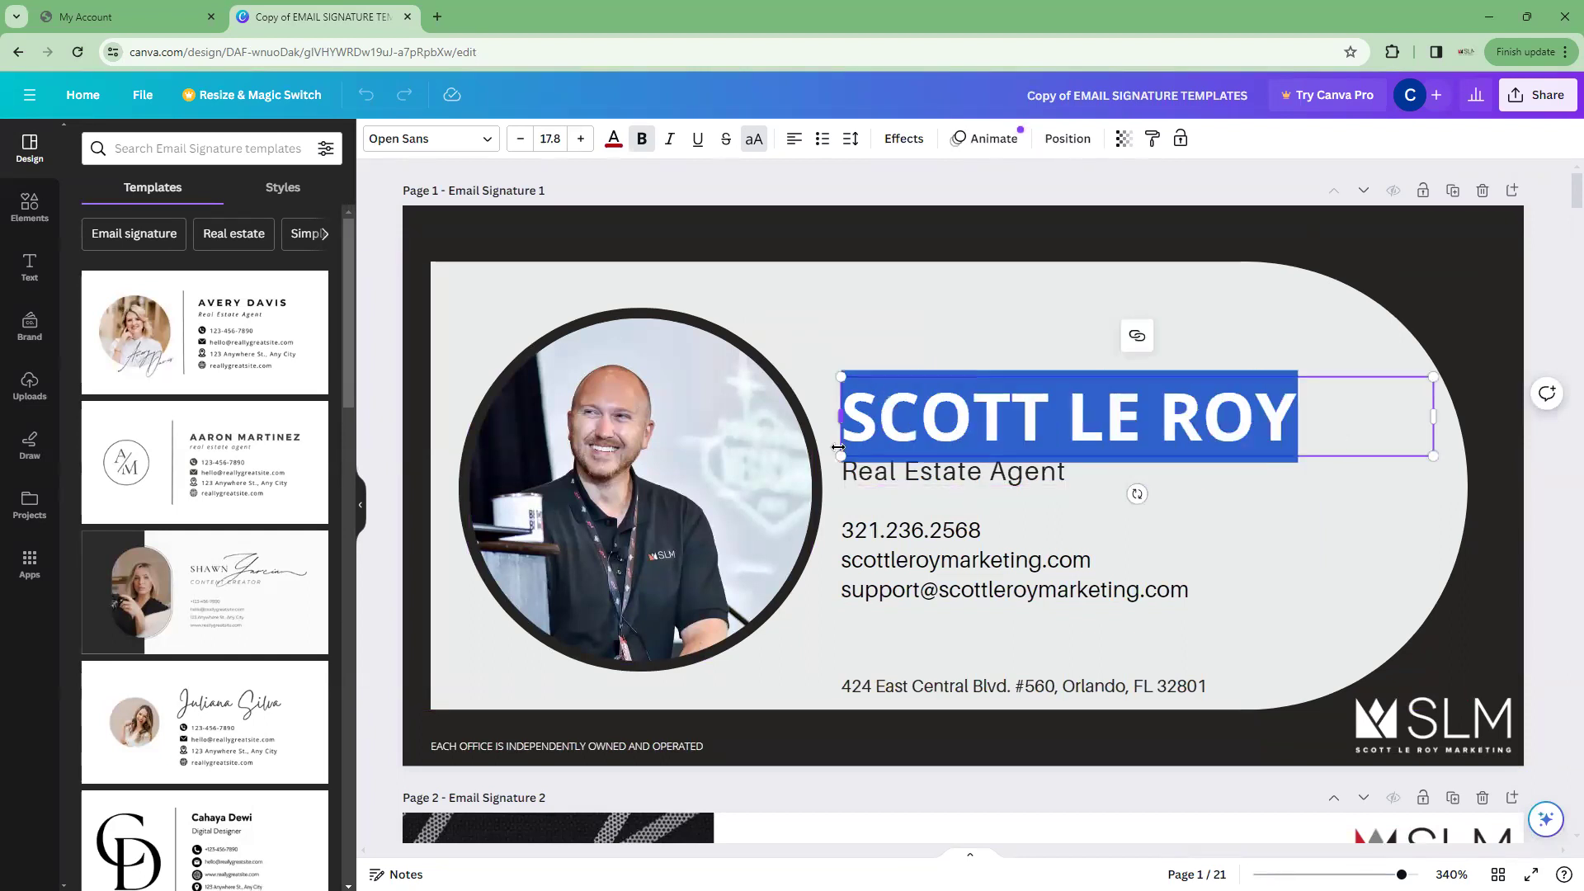
# Replace it with YOUR NAME, correcting the 'ANME' typo, and deselect the text
pyautogui.write('YOUR ANME')
pyautogui.press('BackSpace')
pyautogui.press('BackSpace')
pyautogui.press('BackSpace')
pyautogui.press('BackSpace')
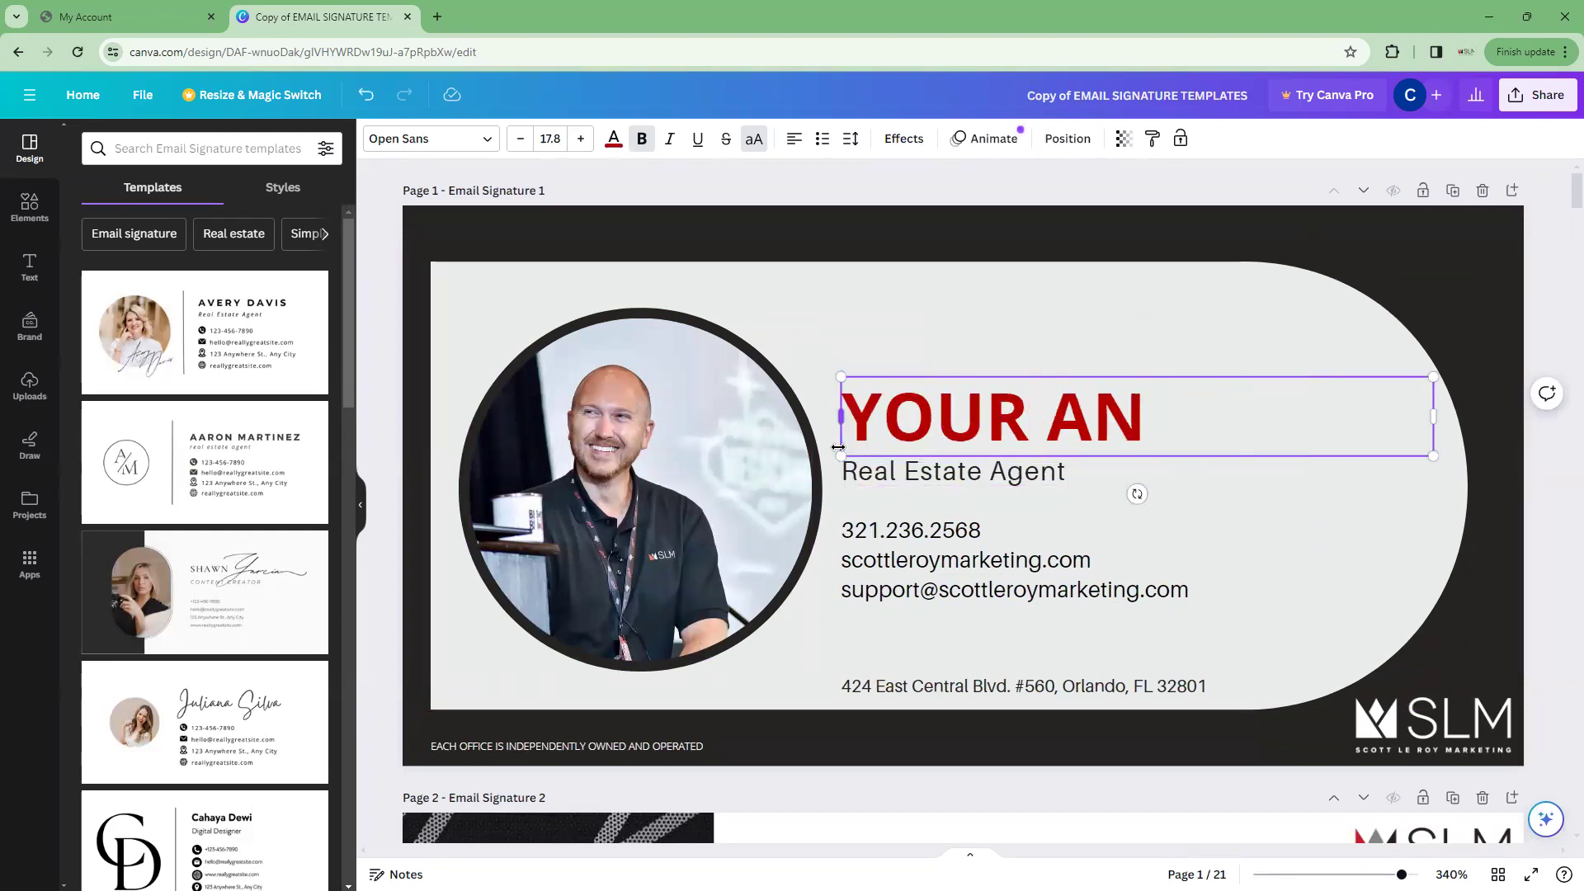
pyautogui.press('BackSpace')
pyautogui.write('NAME')
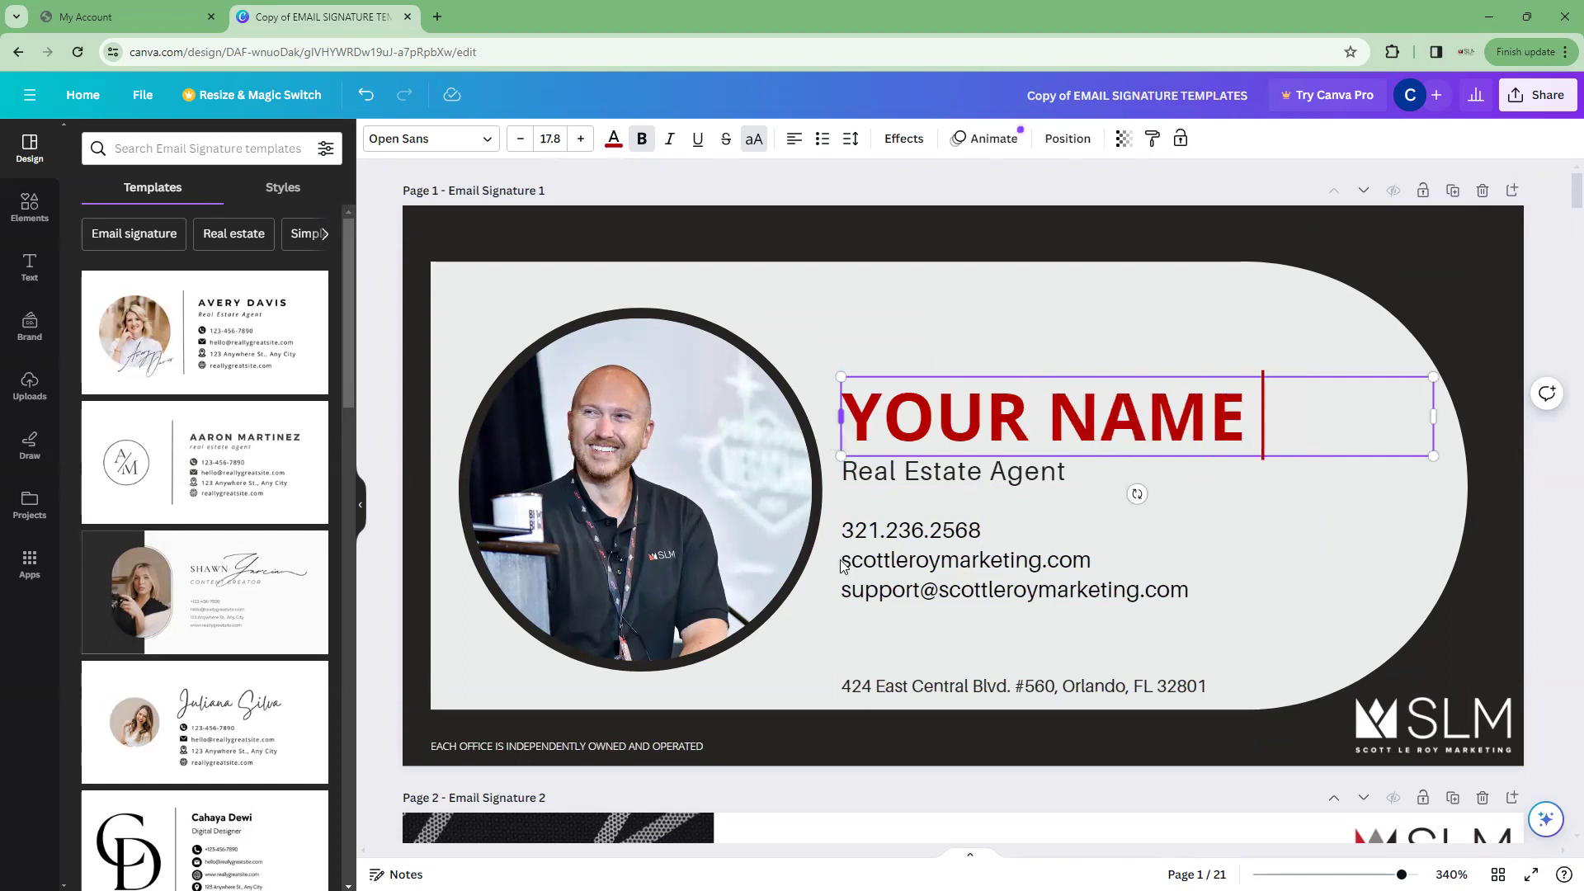
pyautogui.click(841, 565)
pyautogui.scroll(-3, 951, 736)
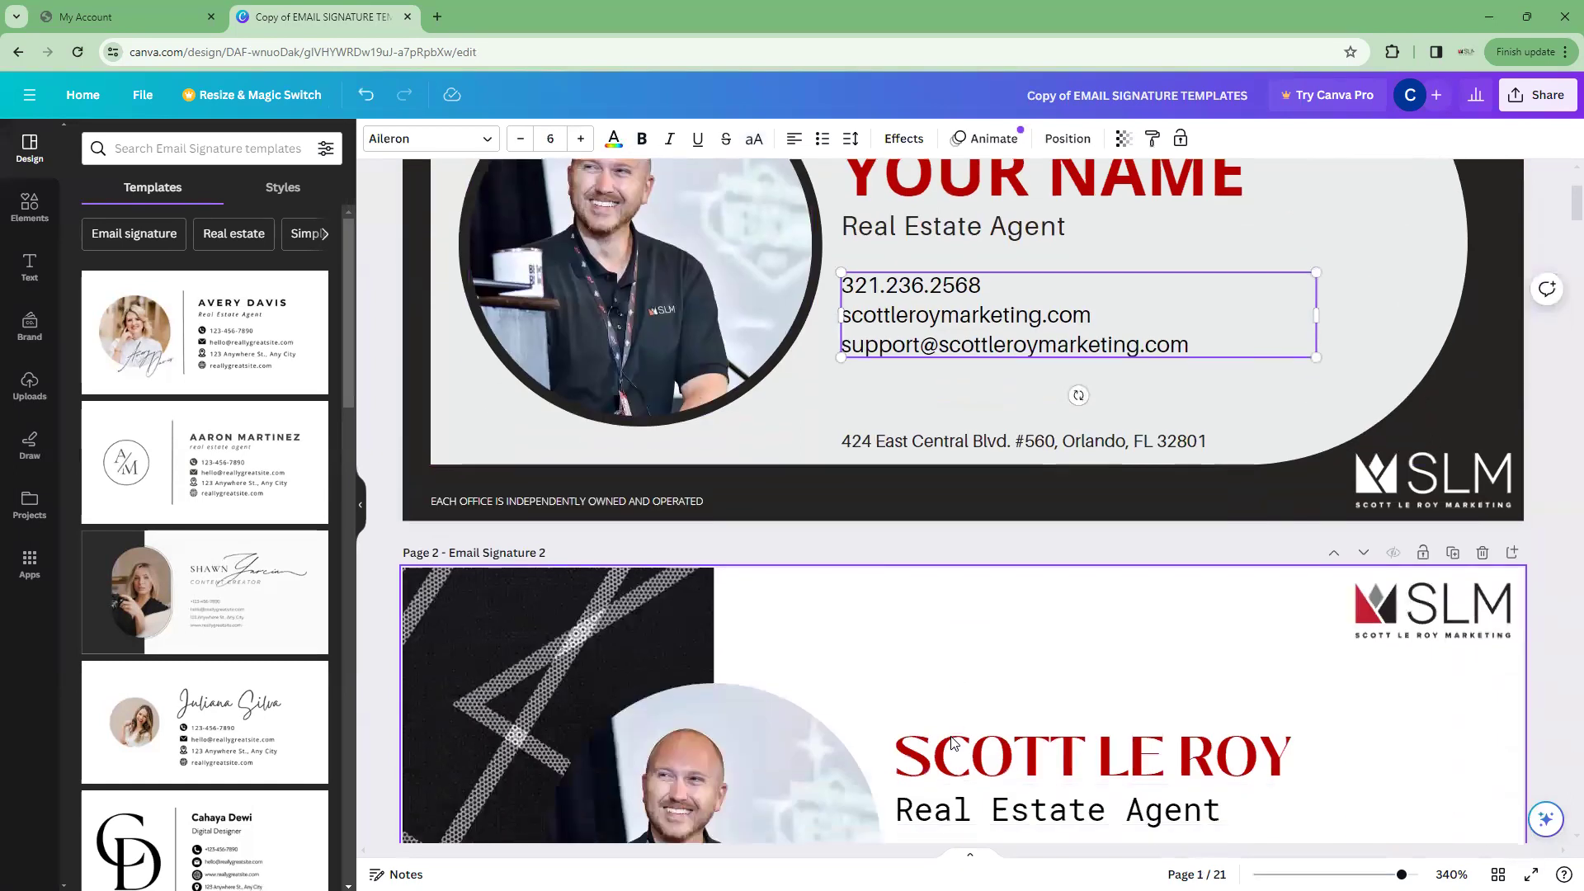
pyautogui.scroll(-15, 951, 742)
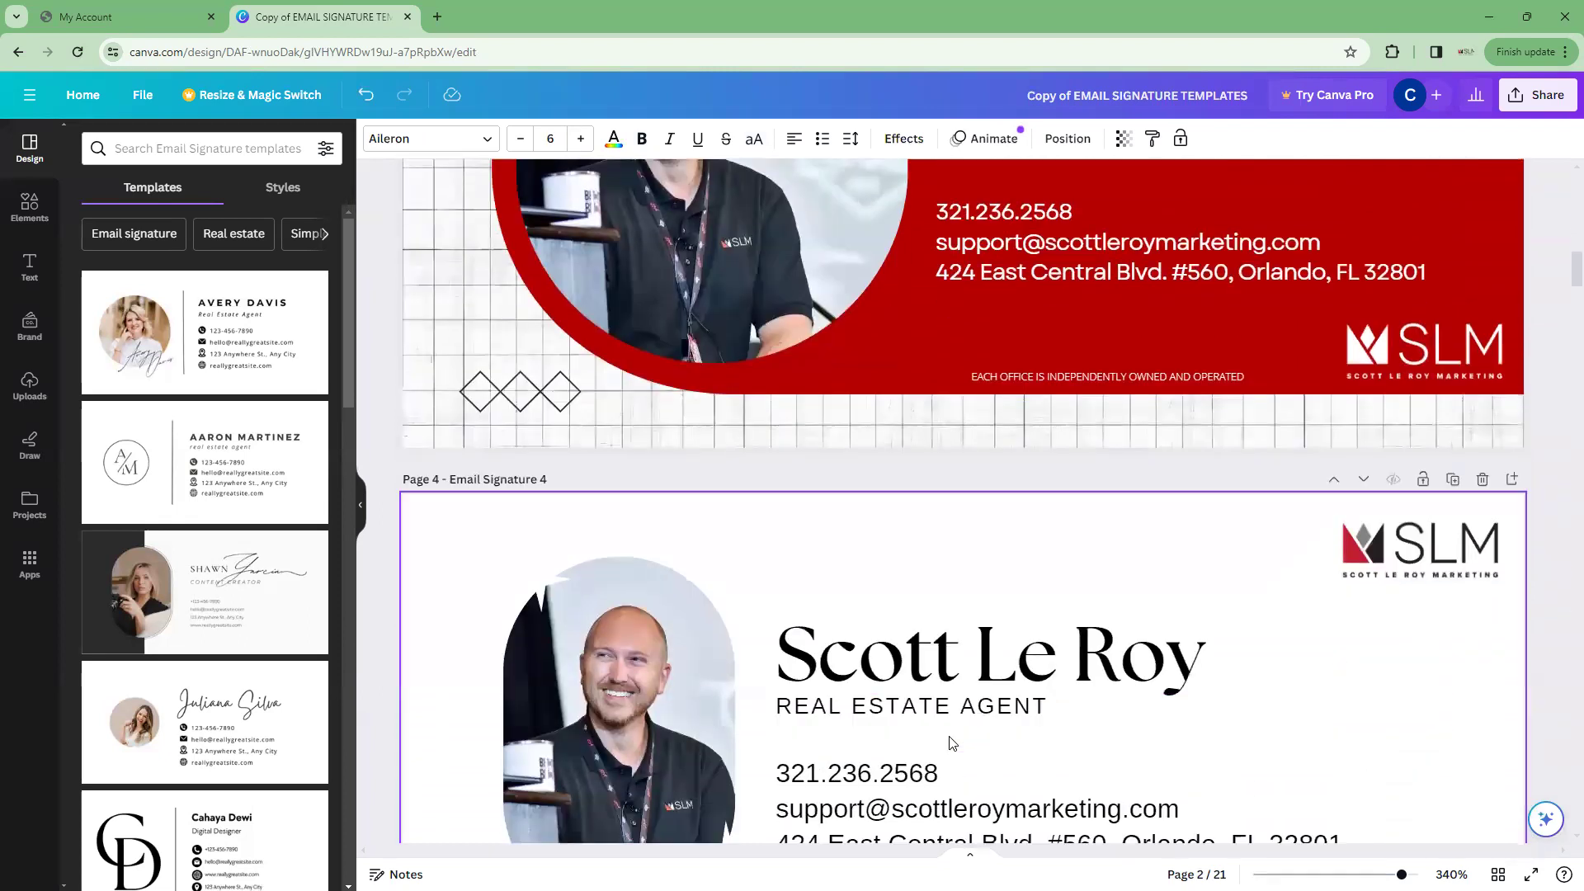
pyautogui.scroll(18, 951, 741)
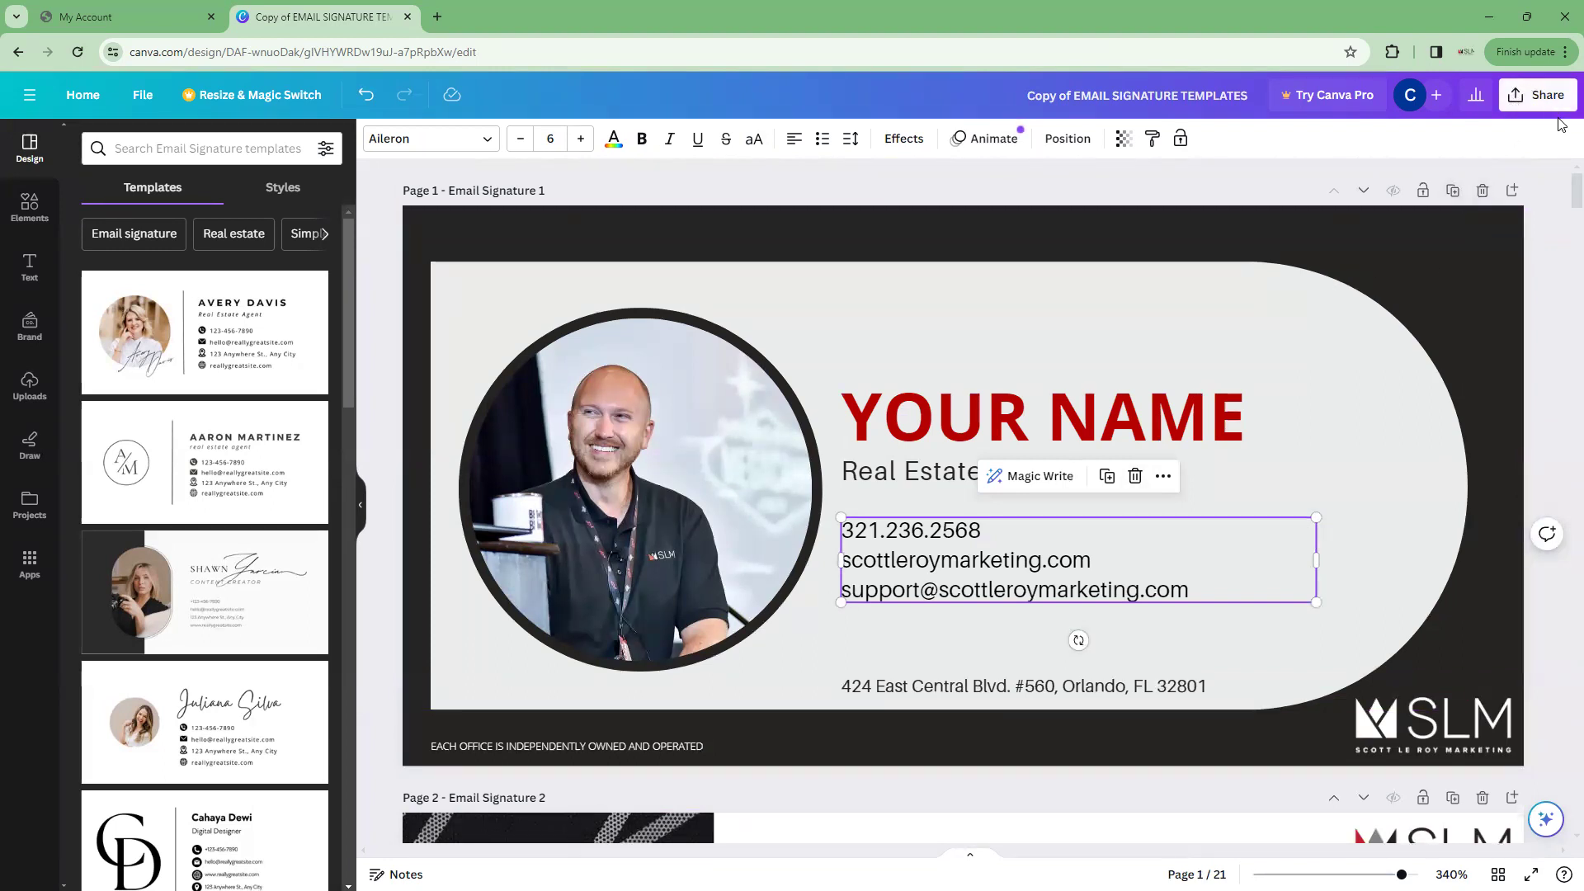
# Download Email Signature 1 alone as a PNG through Share > Download, selecting Current page
pyautogui.click(1543, 95)
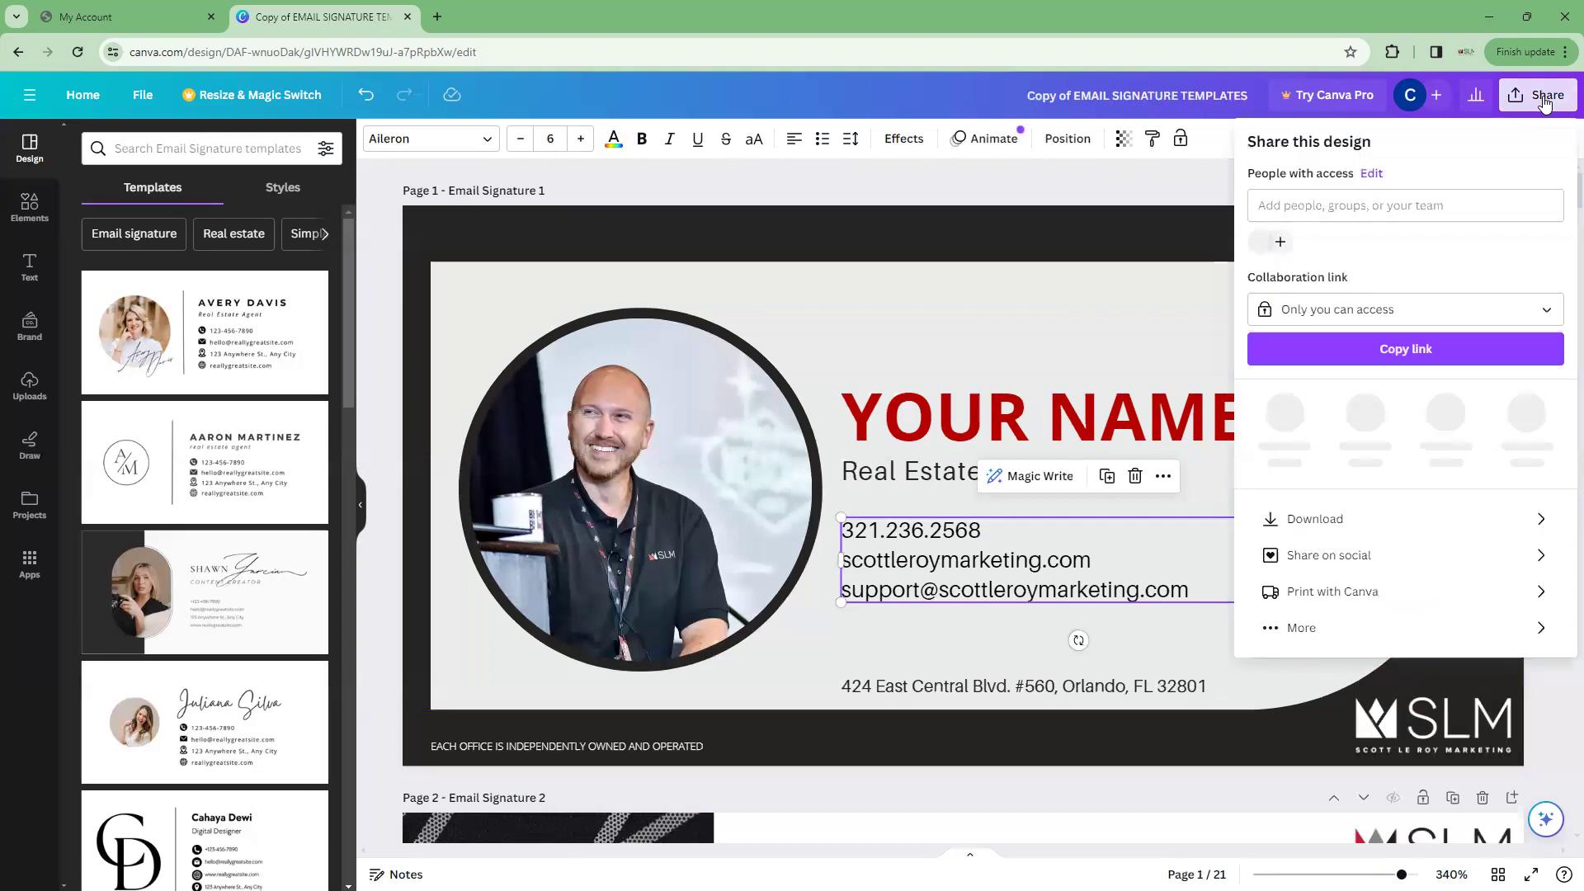
pyautogui.click(1361, 513)
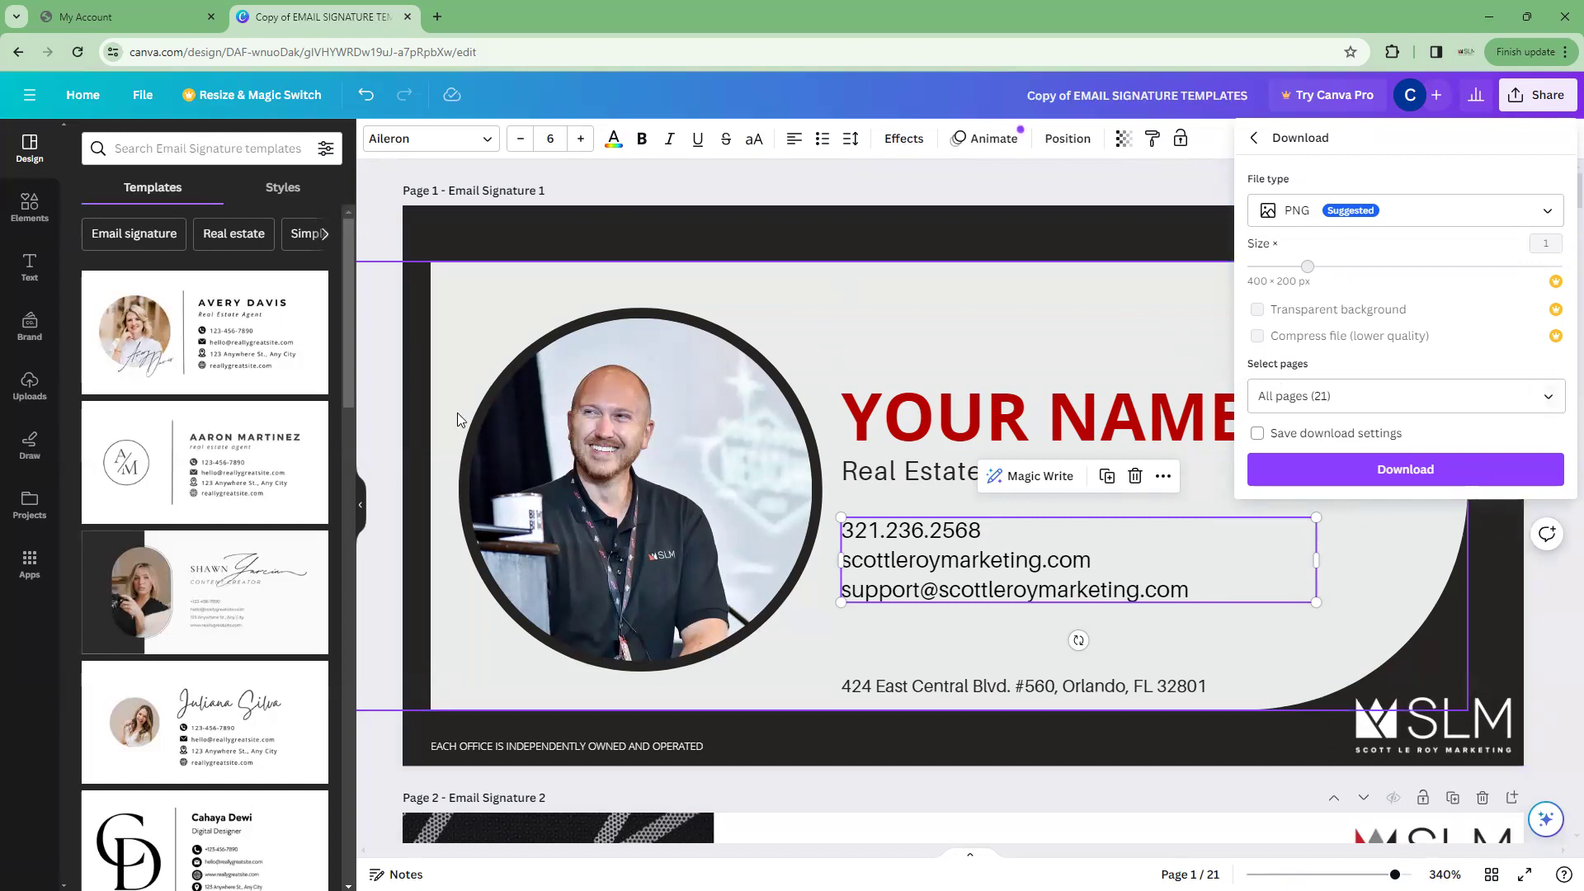
pyautogui.click(1548, 401)
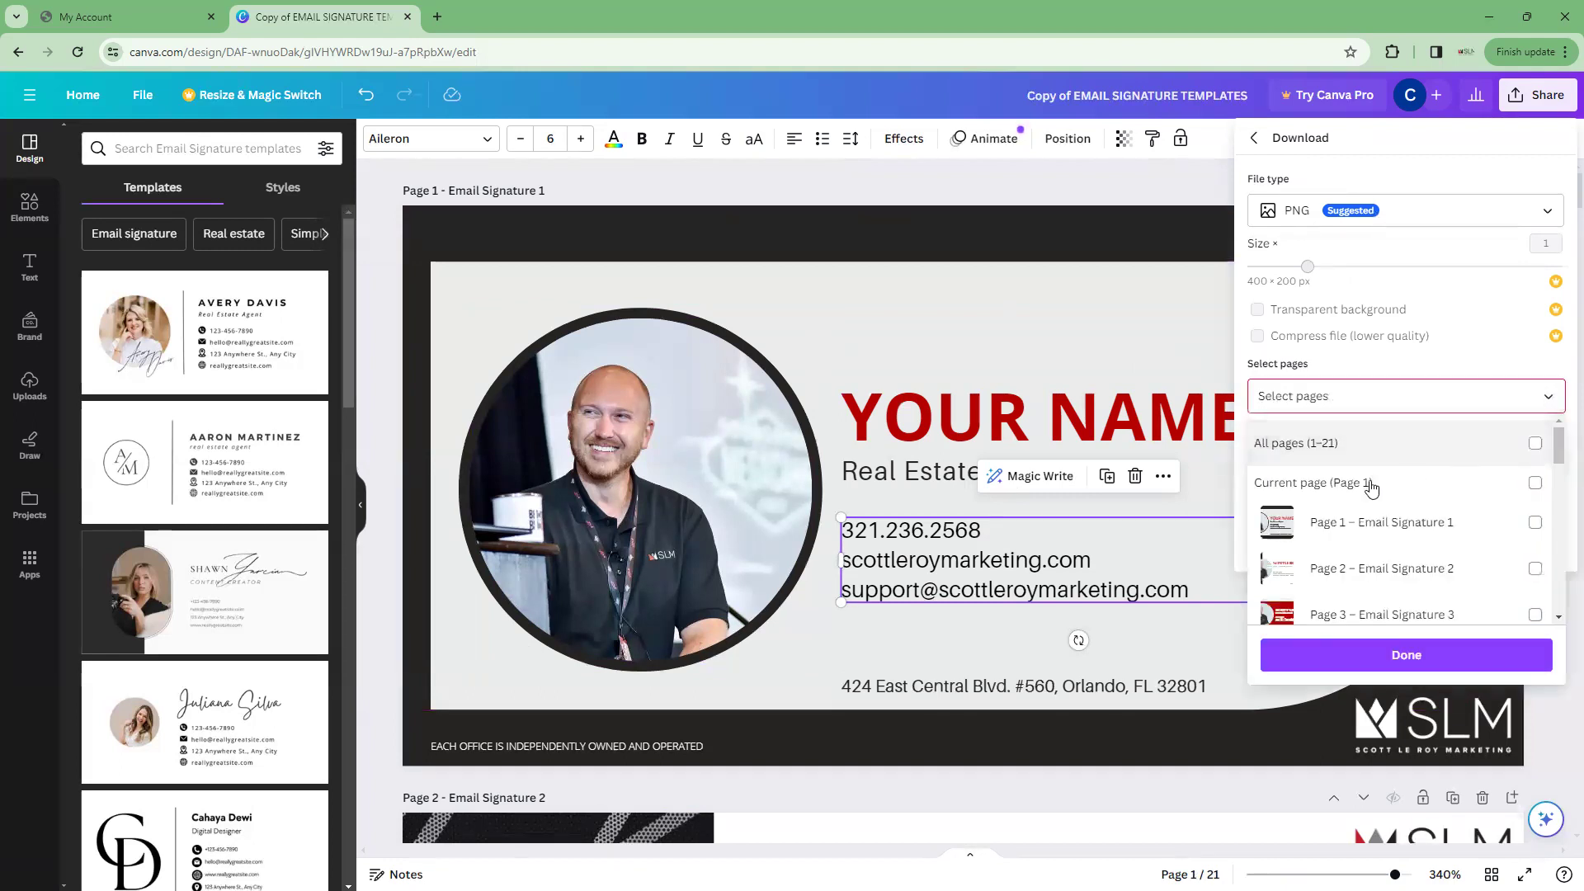
pyautogui.click(1534, 486)
pyautogui.click(1534, 486)
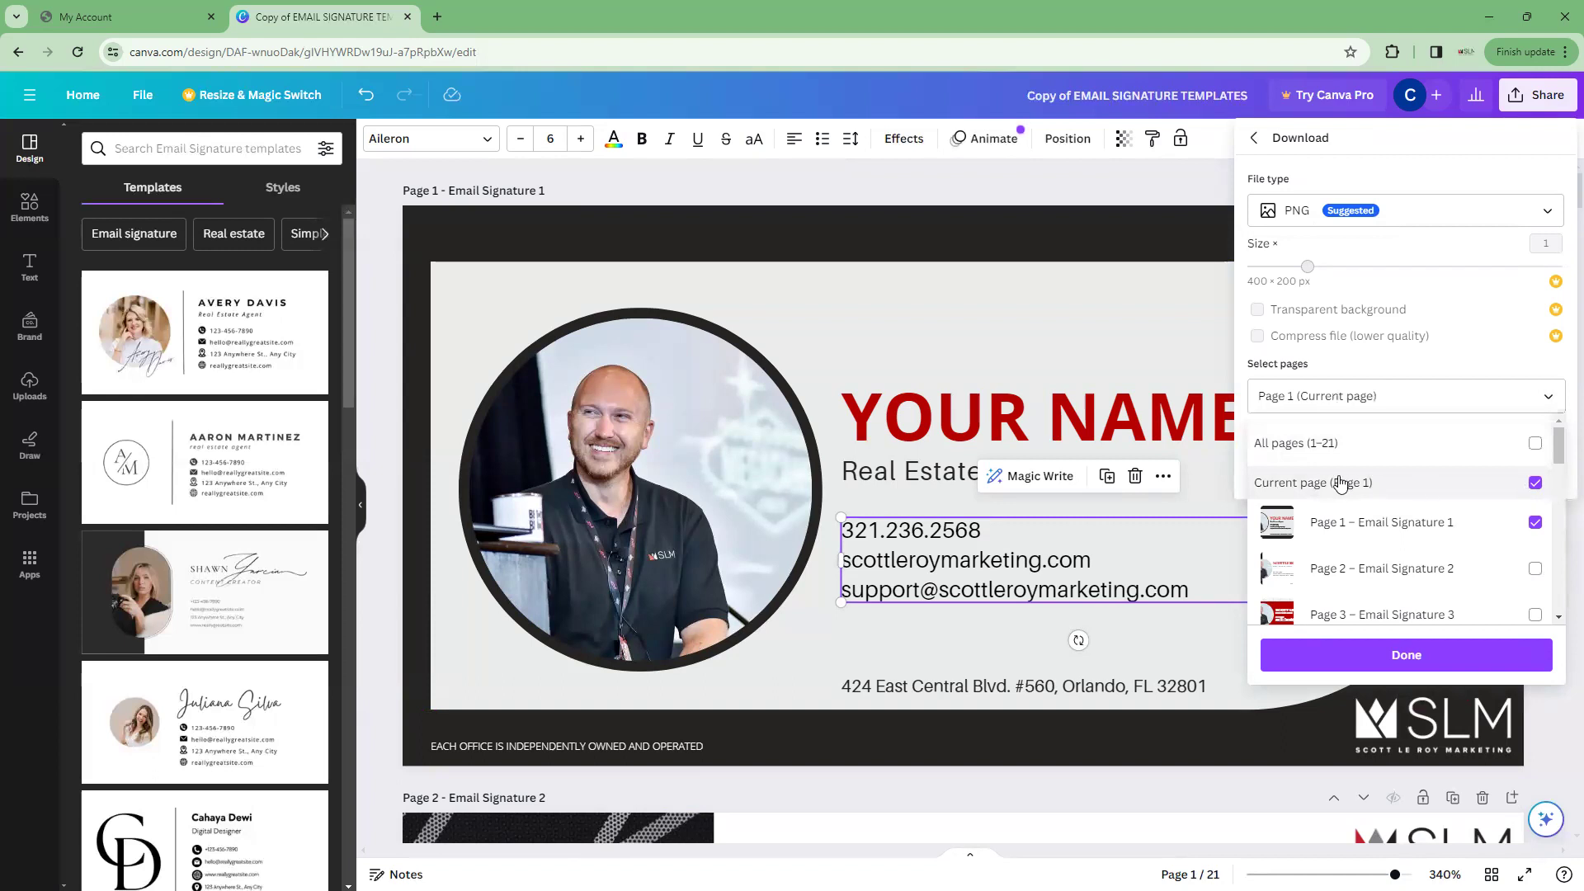
pyautogui.click(1400, 660)
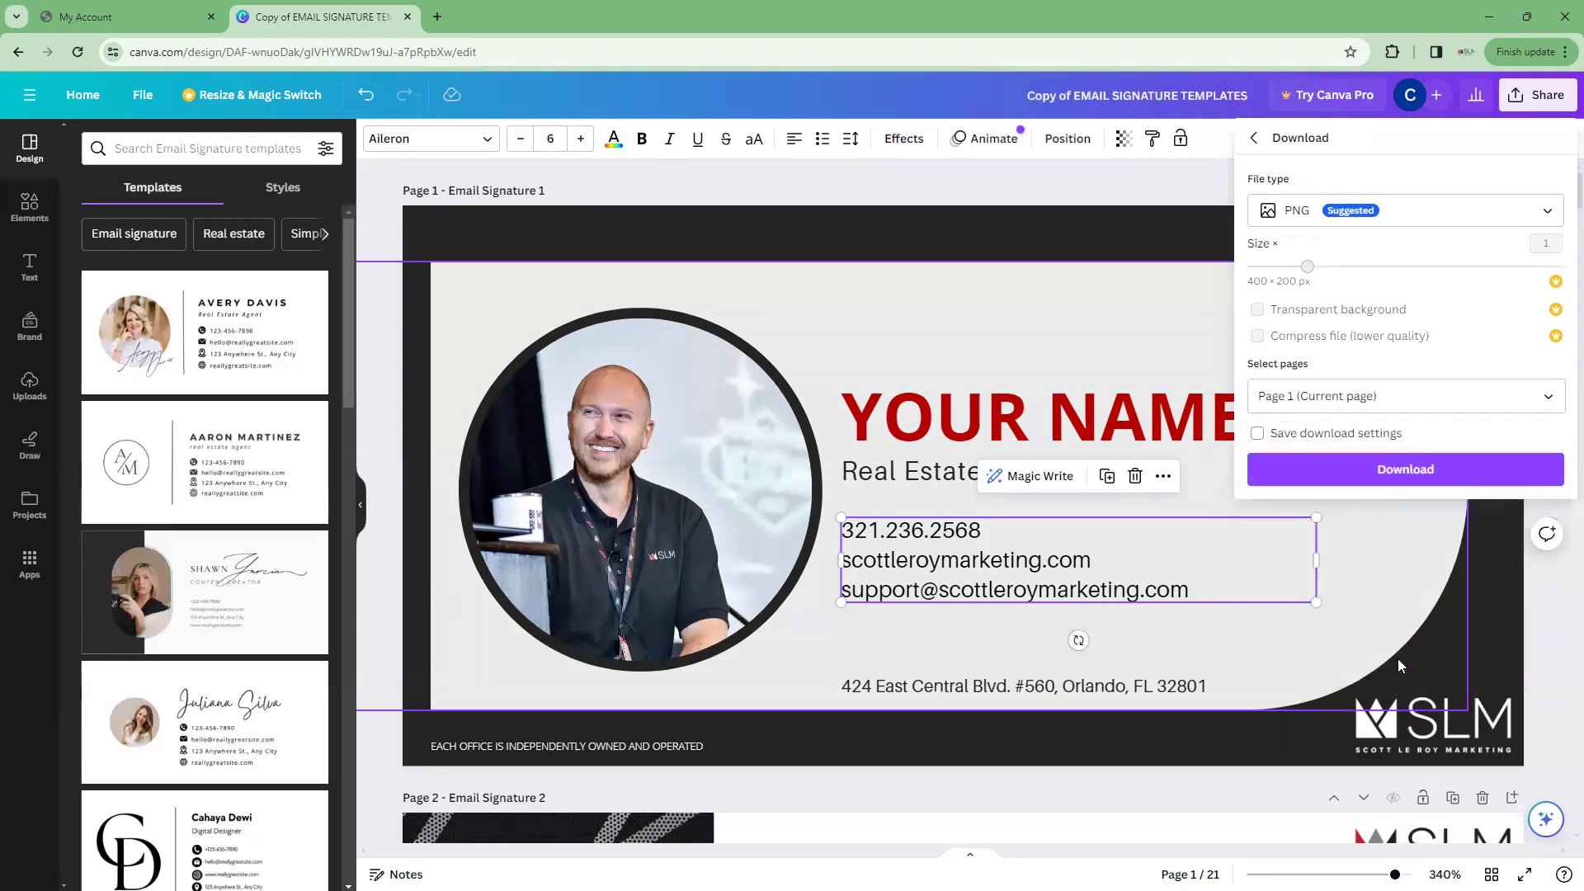
pyautogui.click(1396, 471)
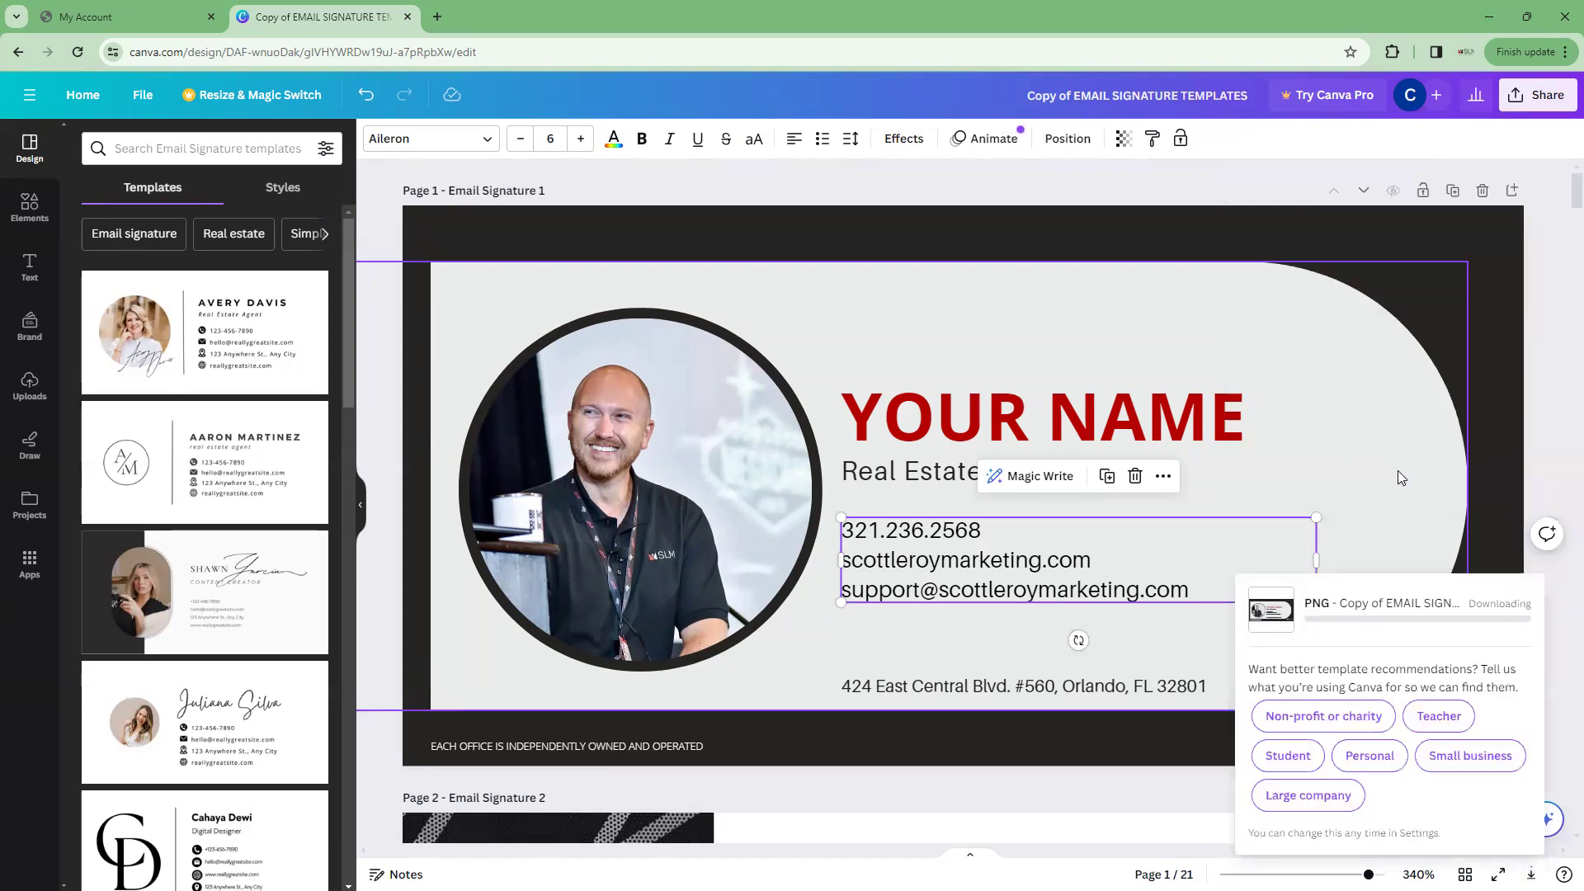
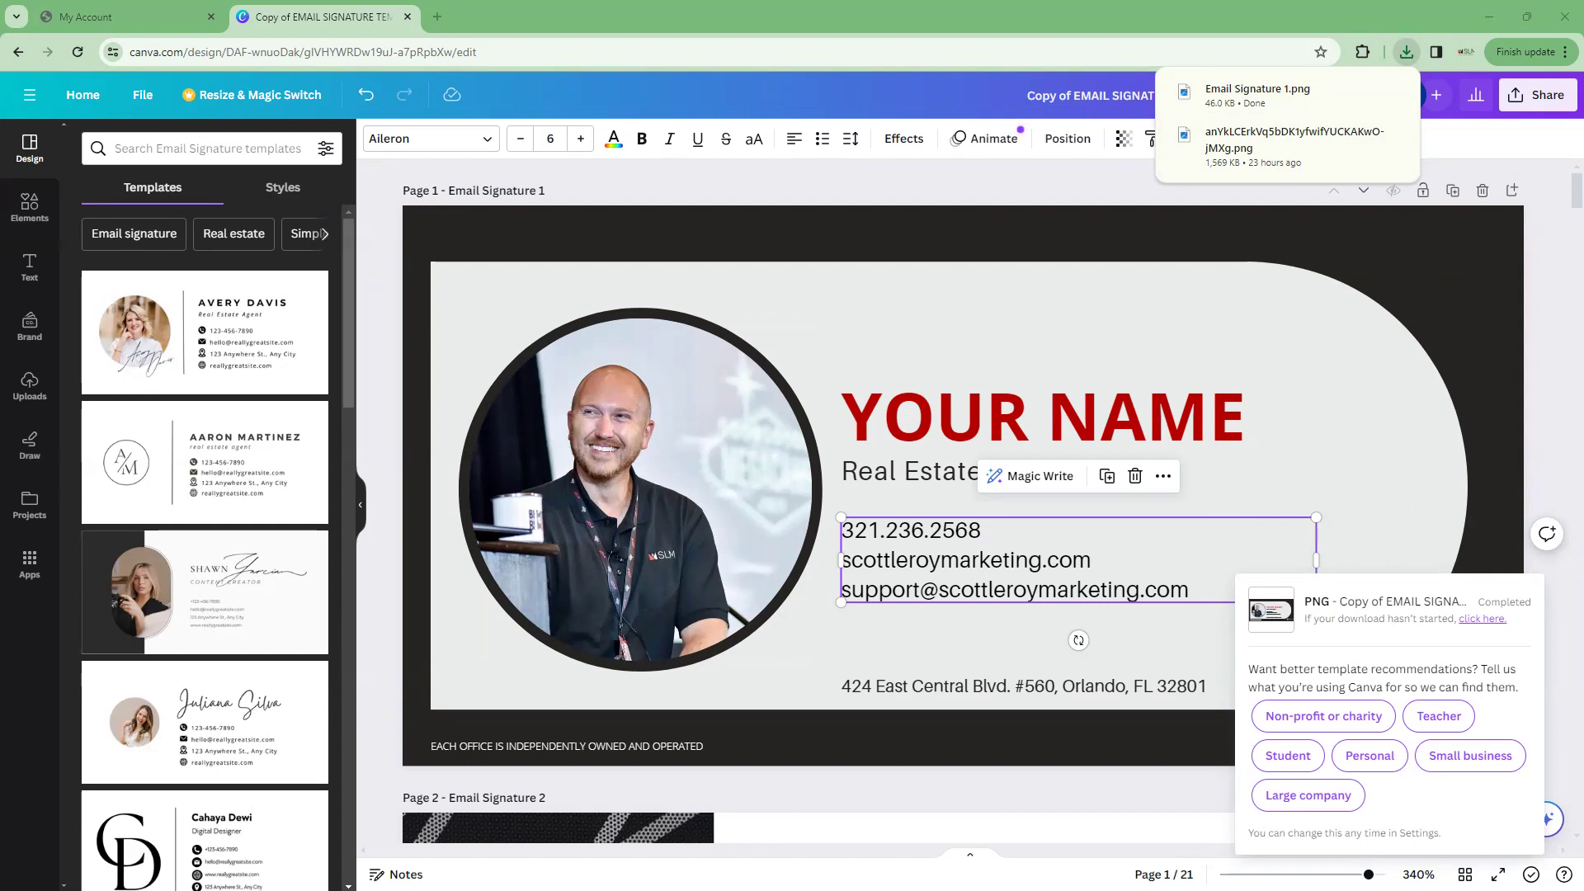
# Bring Gmail onscreen over the Canva design, maximize it, and open Quick settings
pyautogui.moveTo(0, 170); pyautogui.dragTo(619, 171)
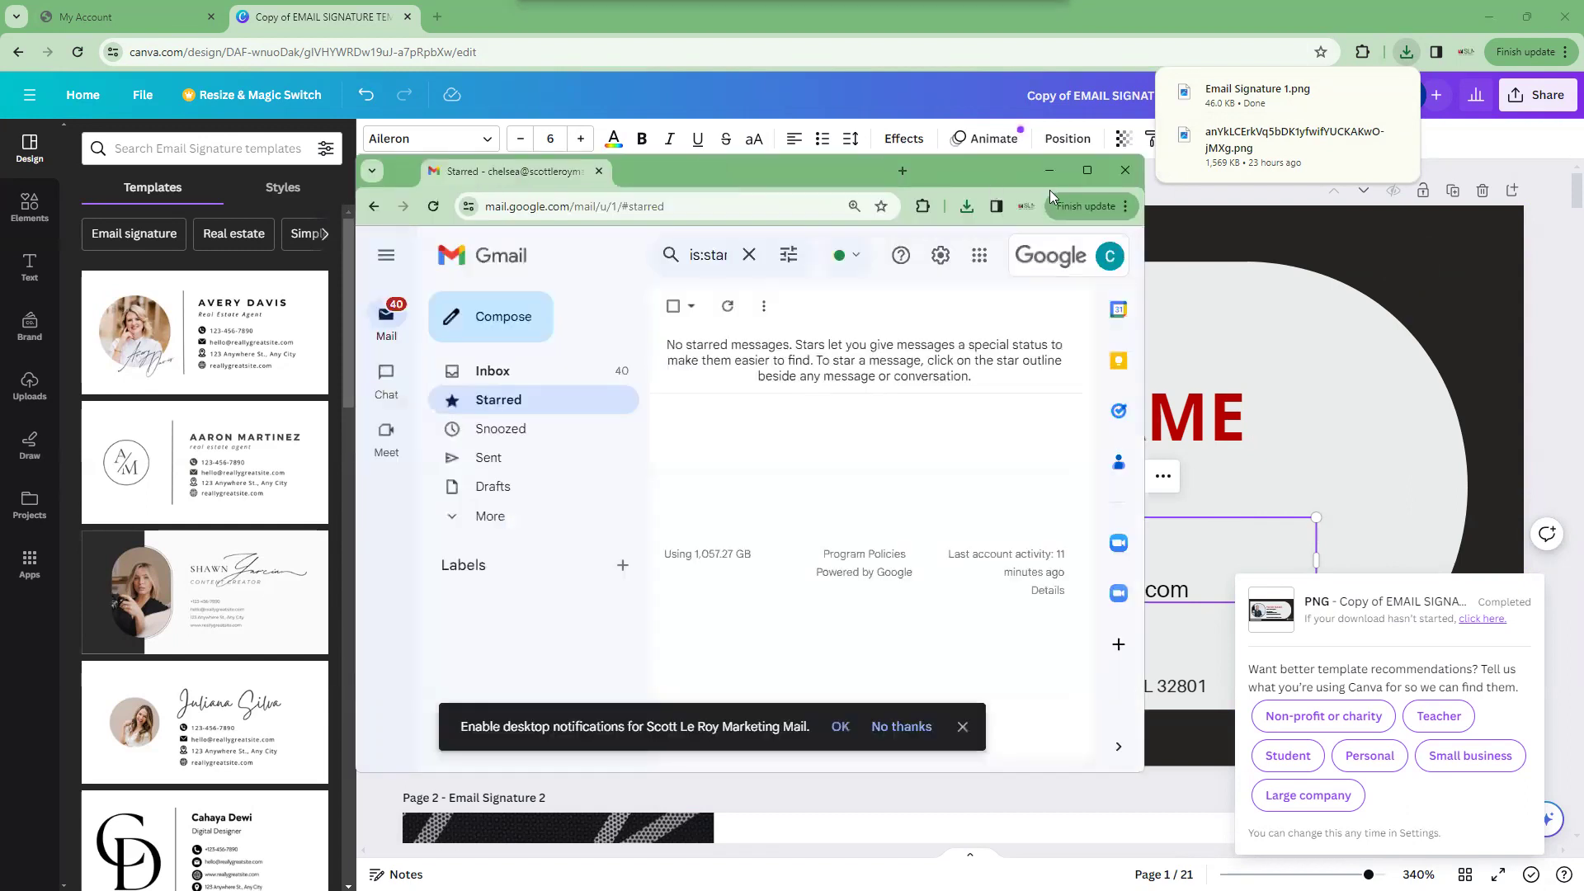
pyautogui.click(1088, 172)
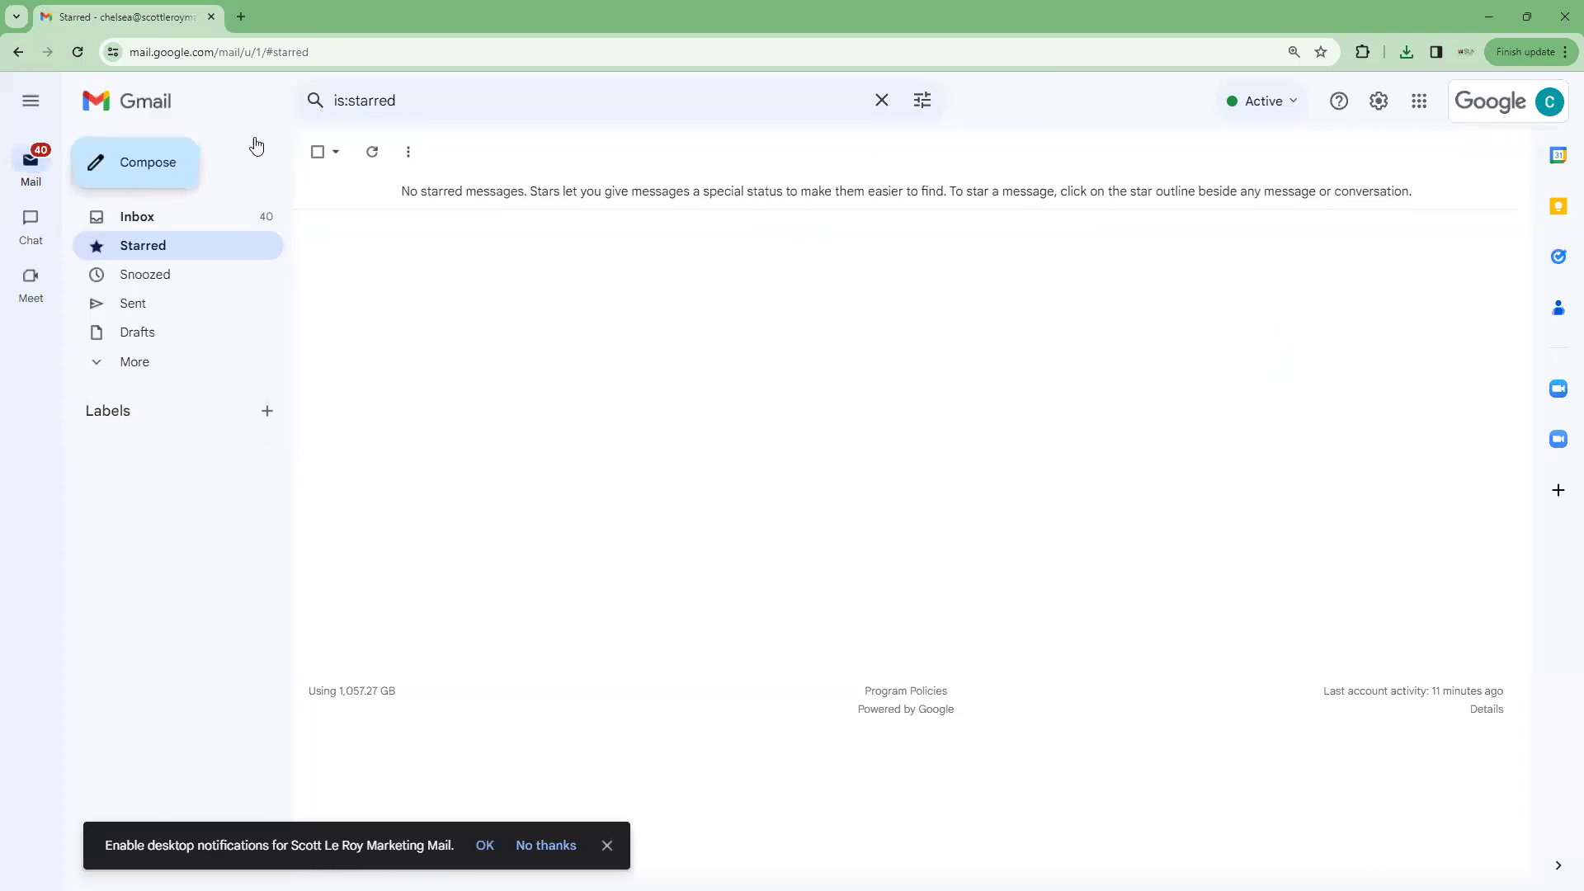
pyautogui.click(1378, 100)
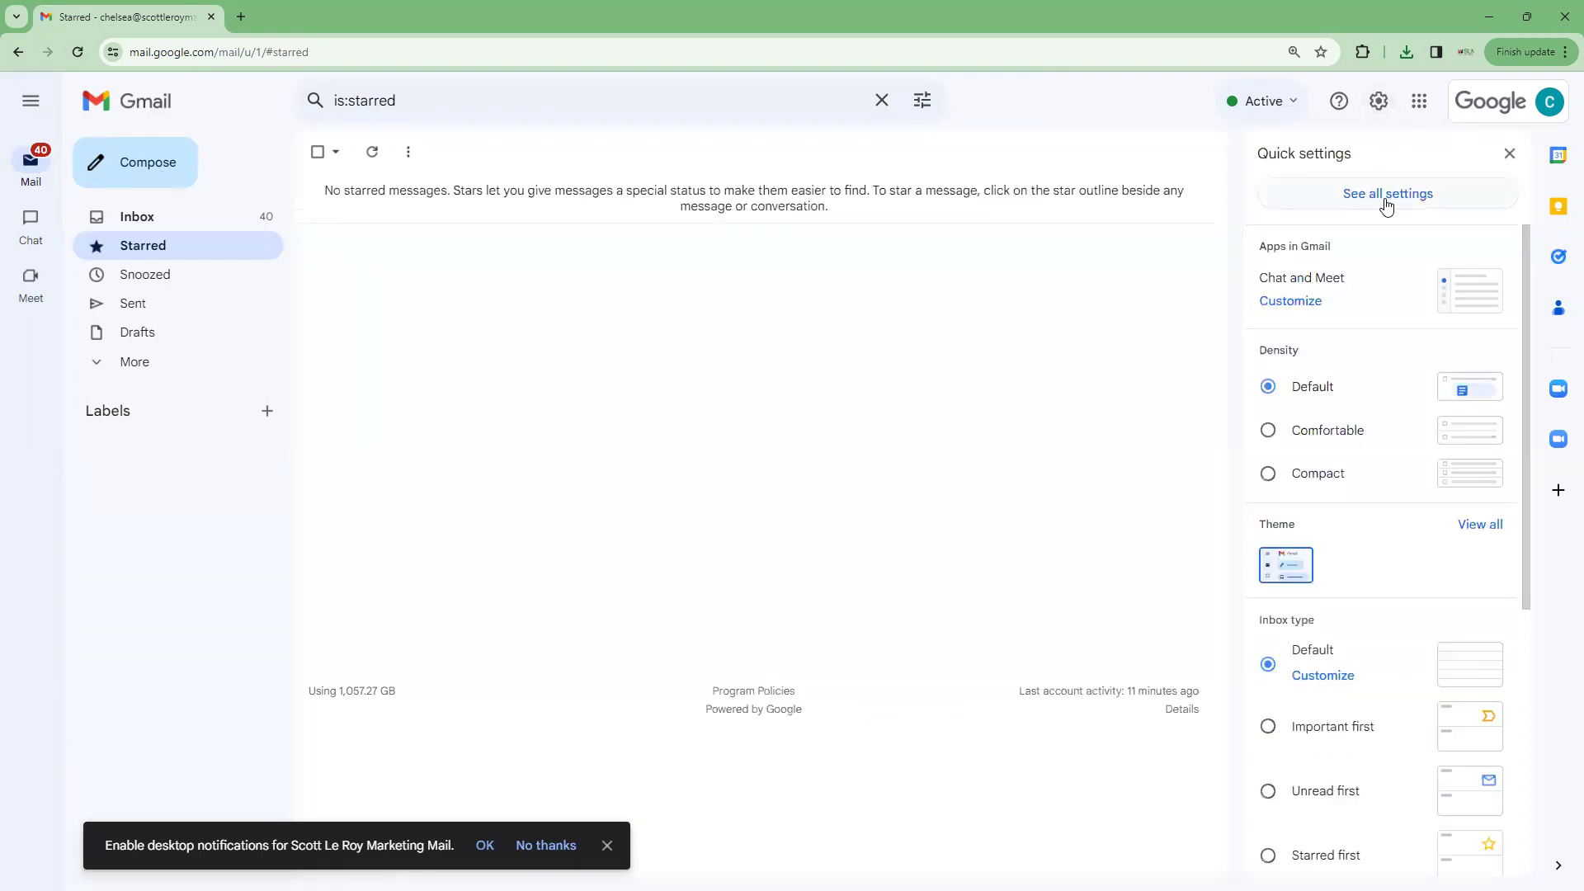
# Open See all settings and scroll the General tab to the empty Signature section
pyautogui.click(1427, 195)
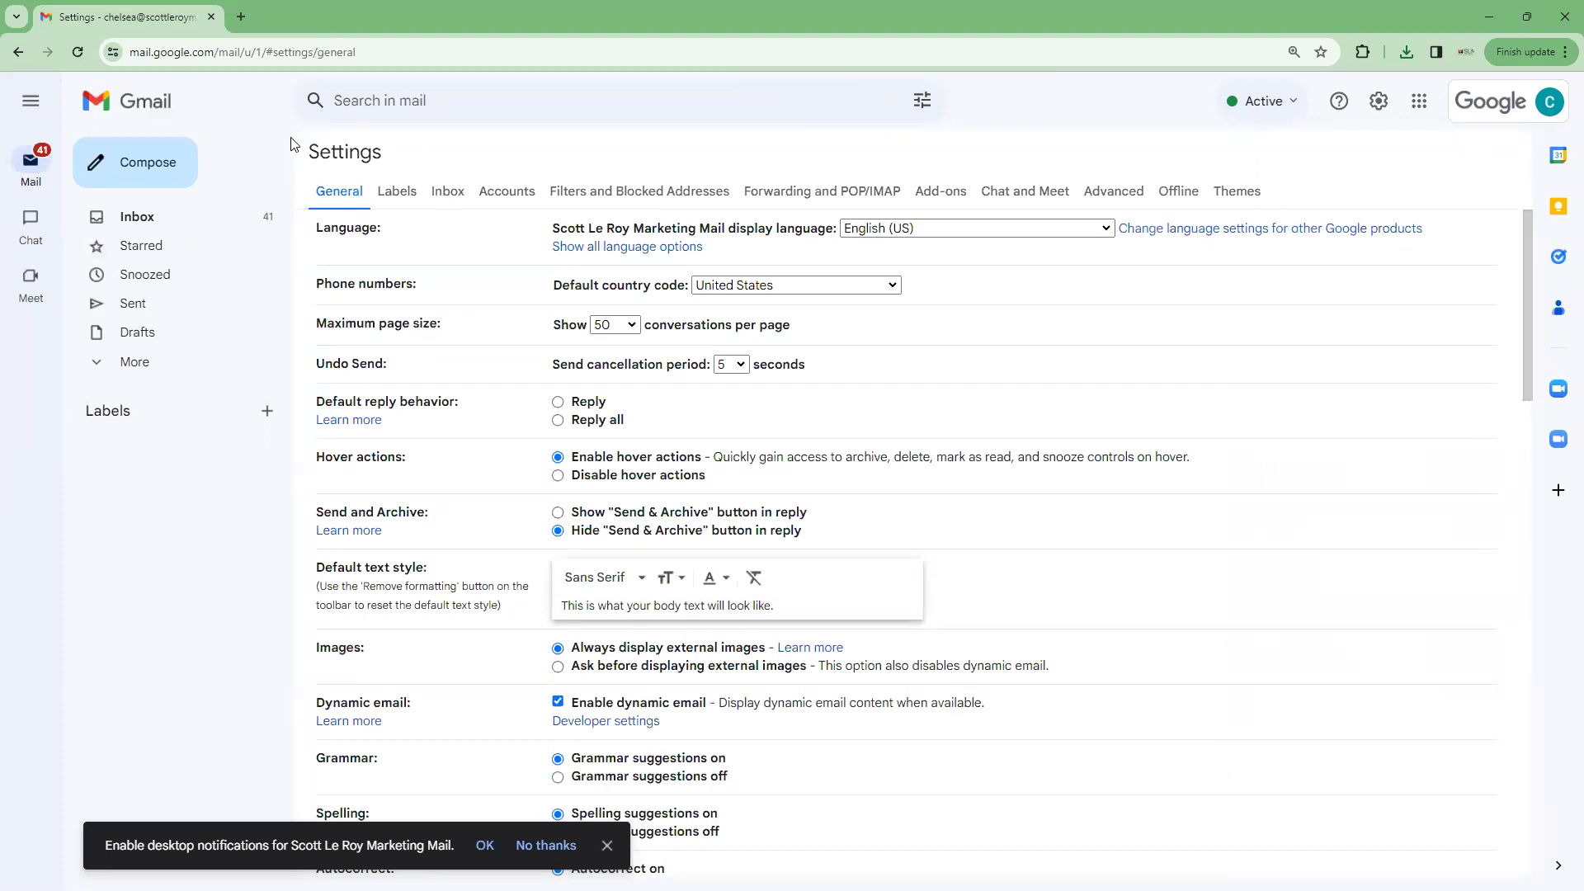
pyautogui.scroll(-6, 479, 275)
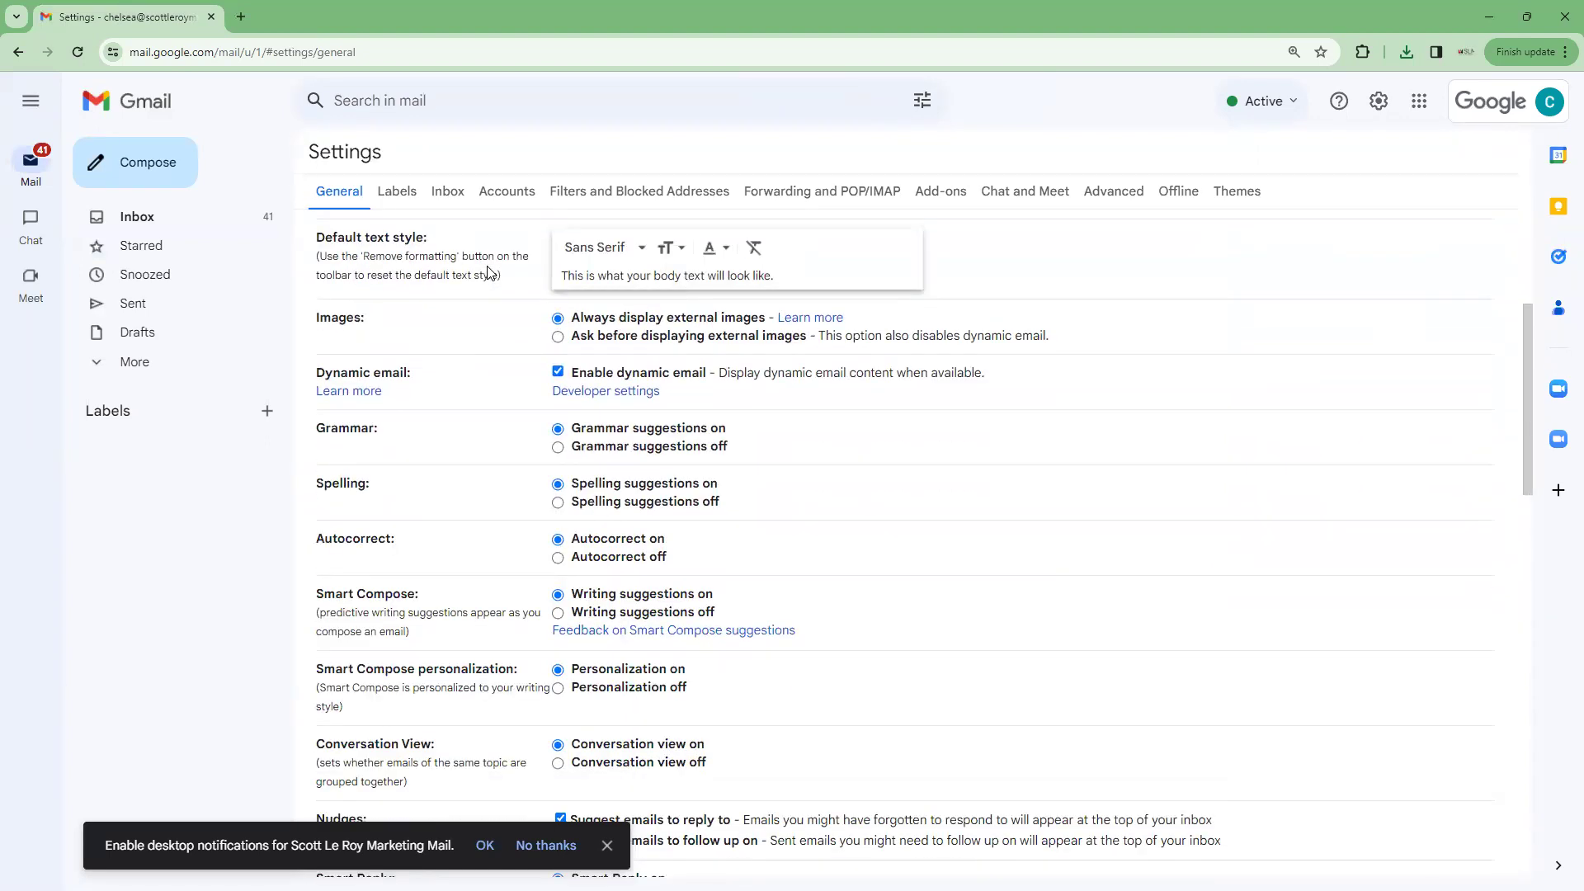
pyautogui.scroll(-10, 489, 273)
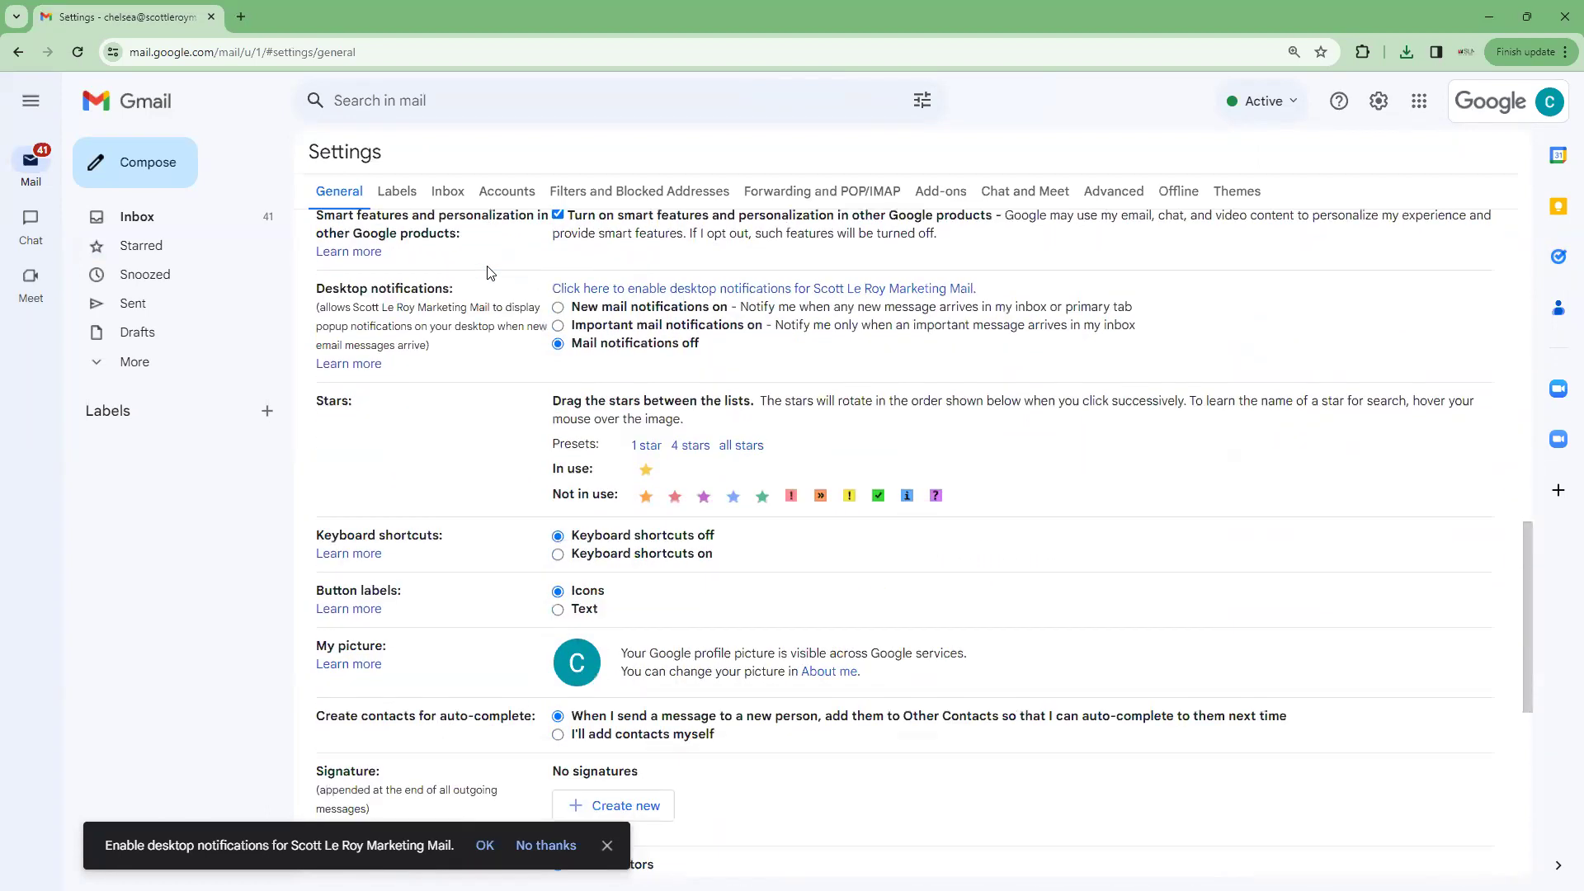
pyautogui.scroll(-3, 491, 273)
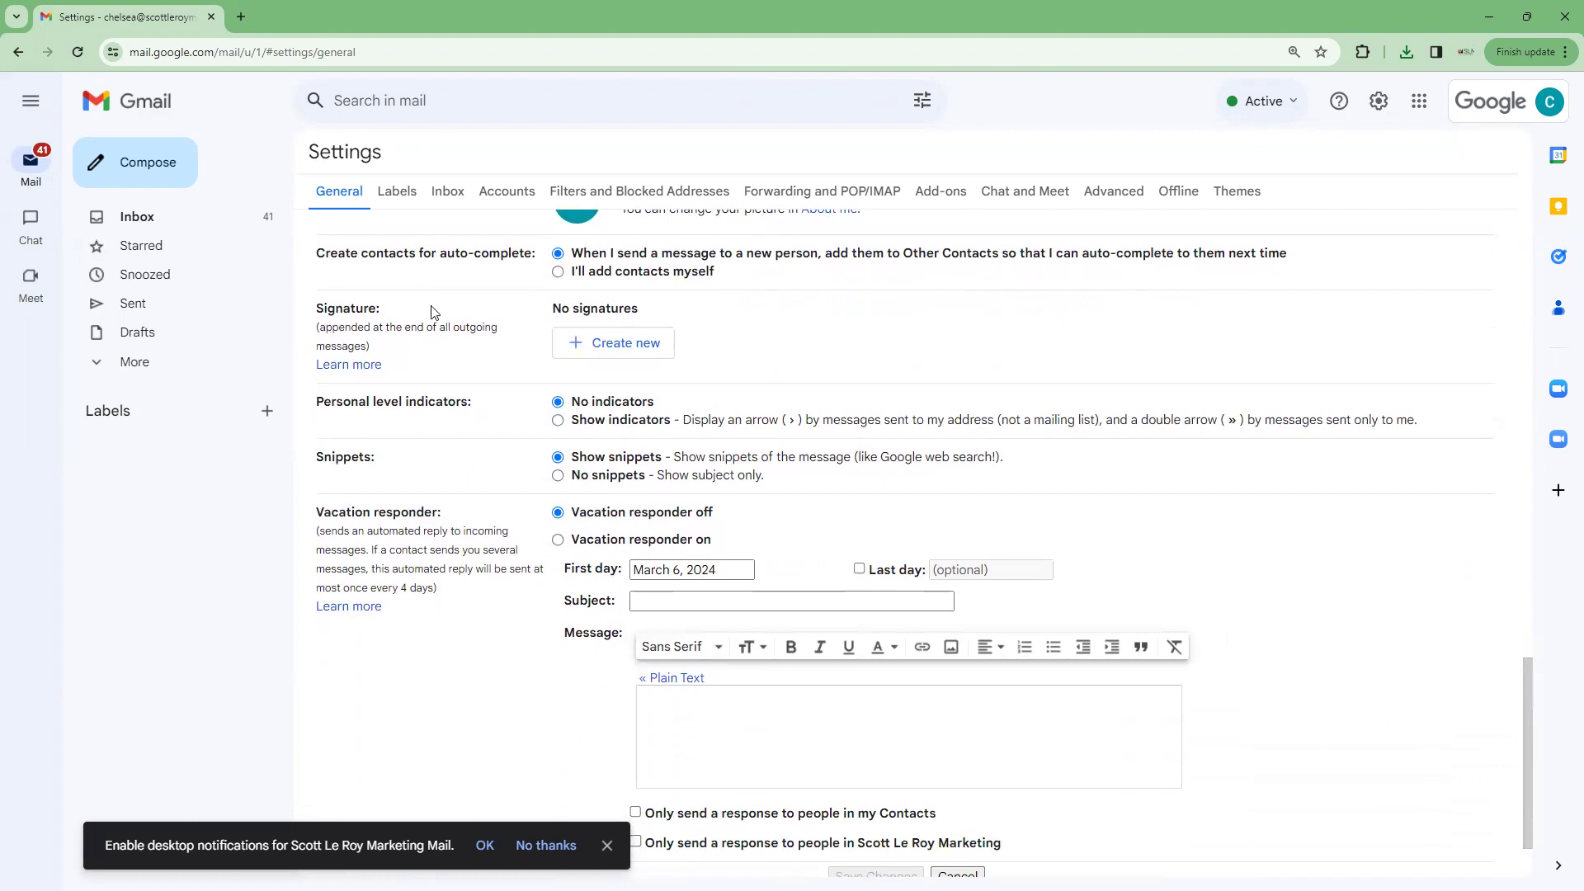
pyautogui.scroll(-1, 384, 395)
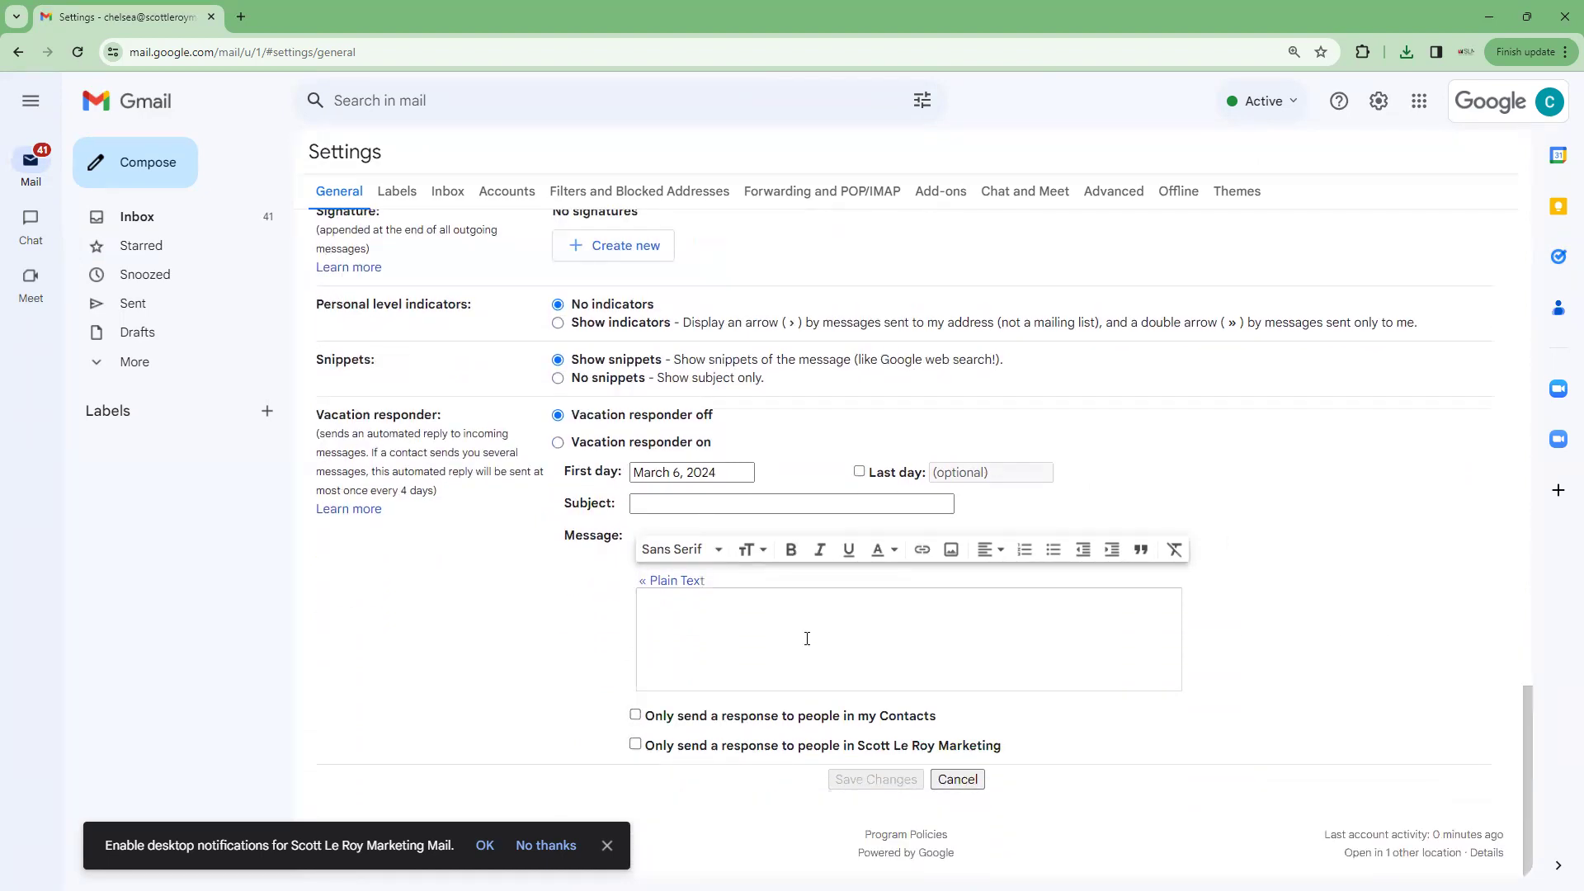
pyautogui.scroll(2, 403, 458)
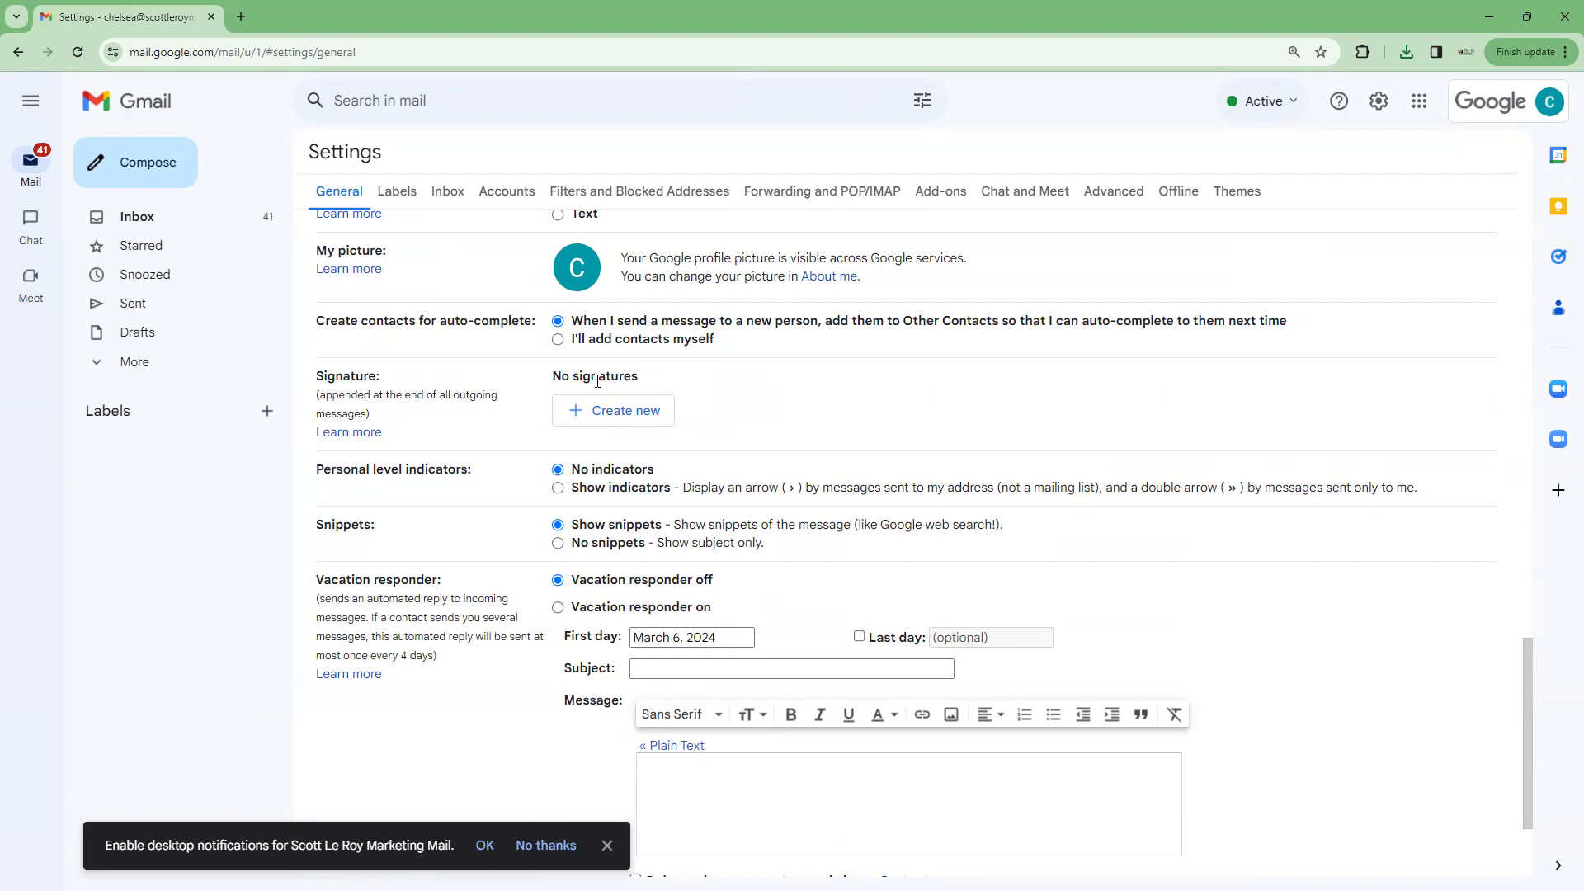
# Create a new Gmail signature named 'Test'
pyautogui.click(615, 417)
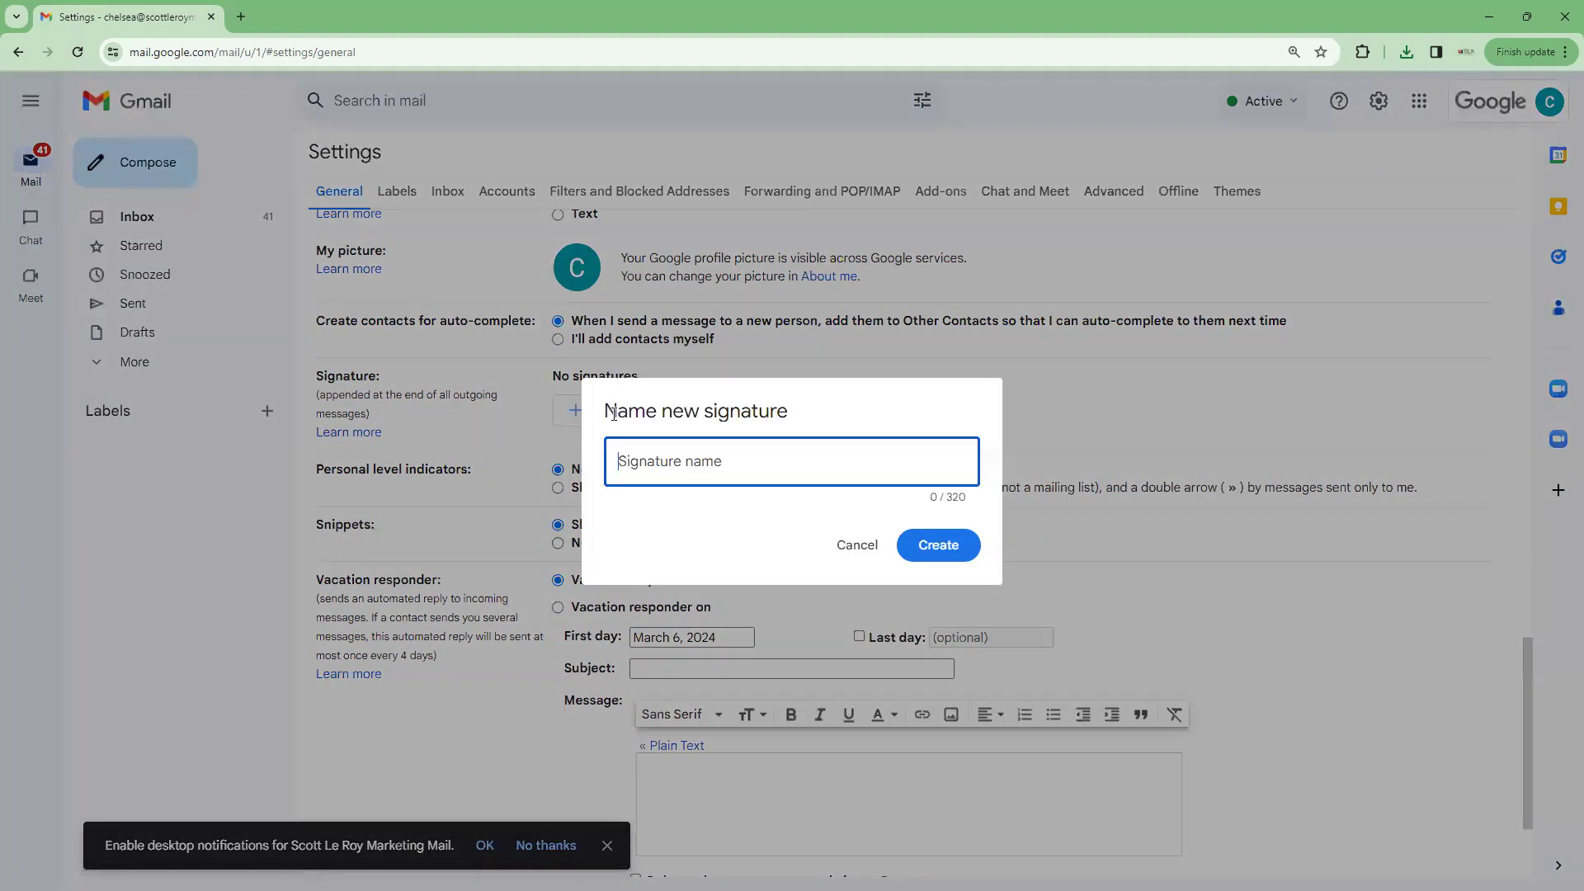
pyautogui.write('Test')
pyautogui.click(941, 546)
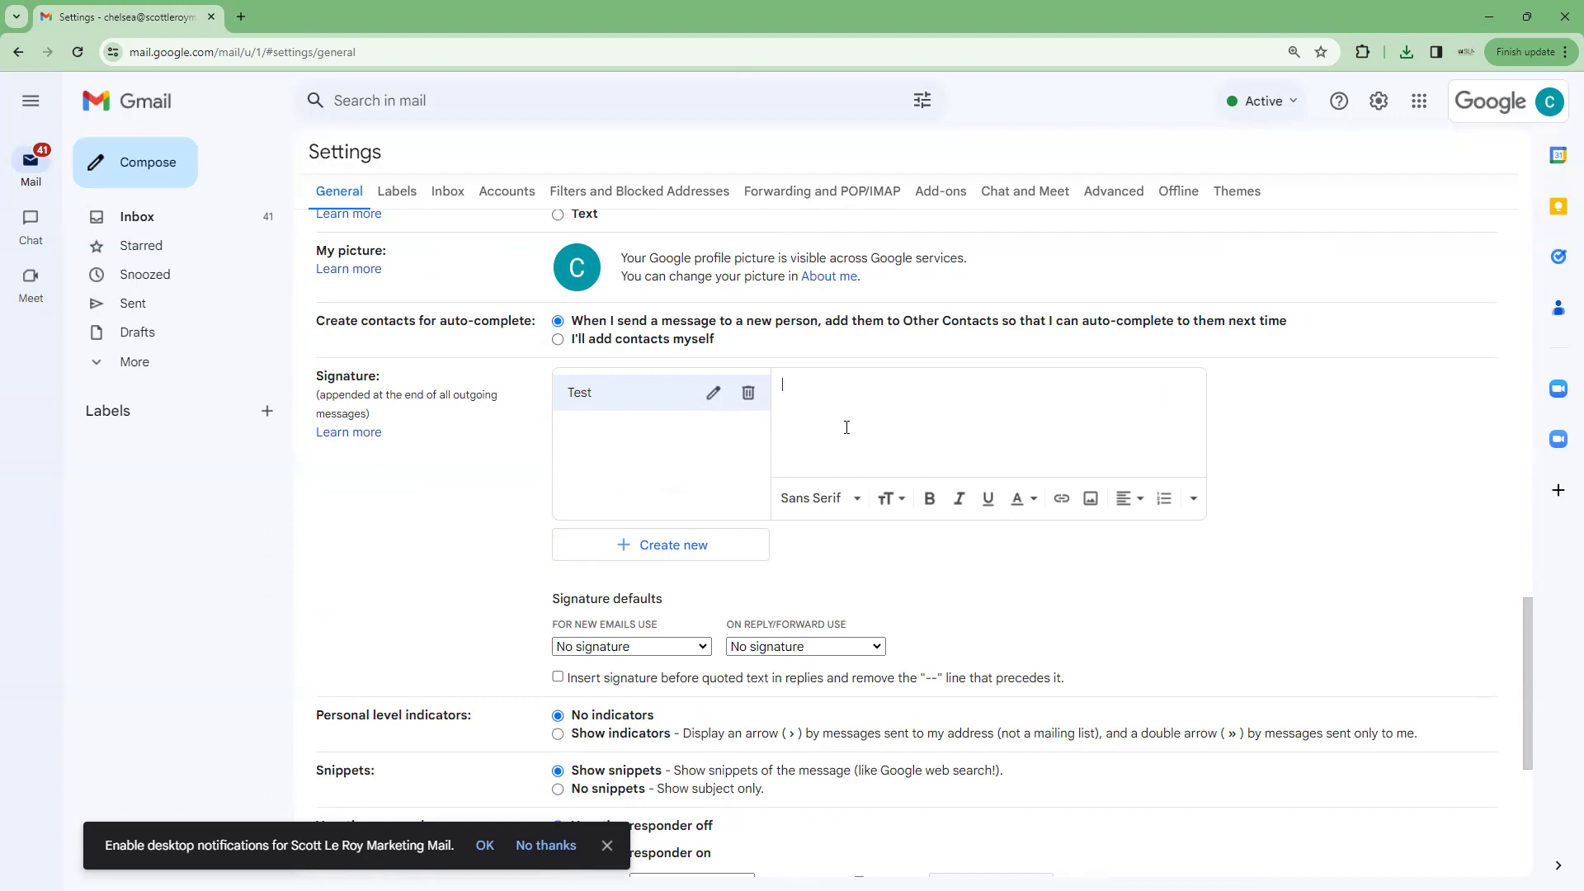
# Upload the Email Signature 1 image from Downloads into the Test signature
pyautogui.click(1091, 499)
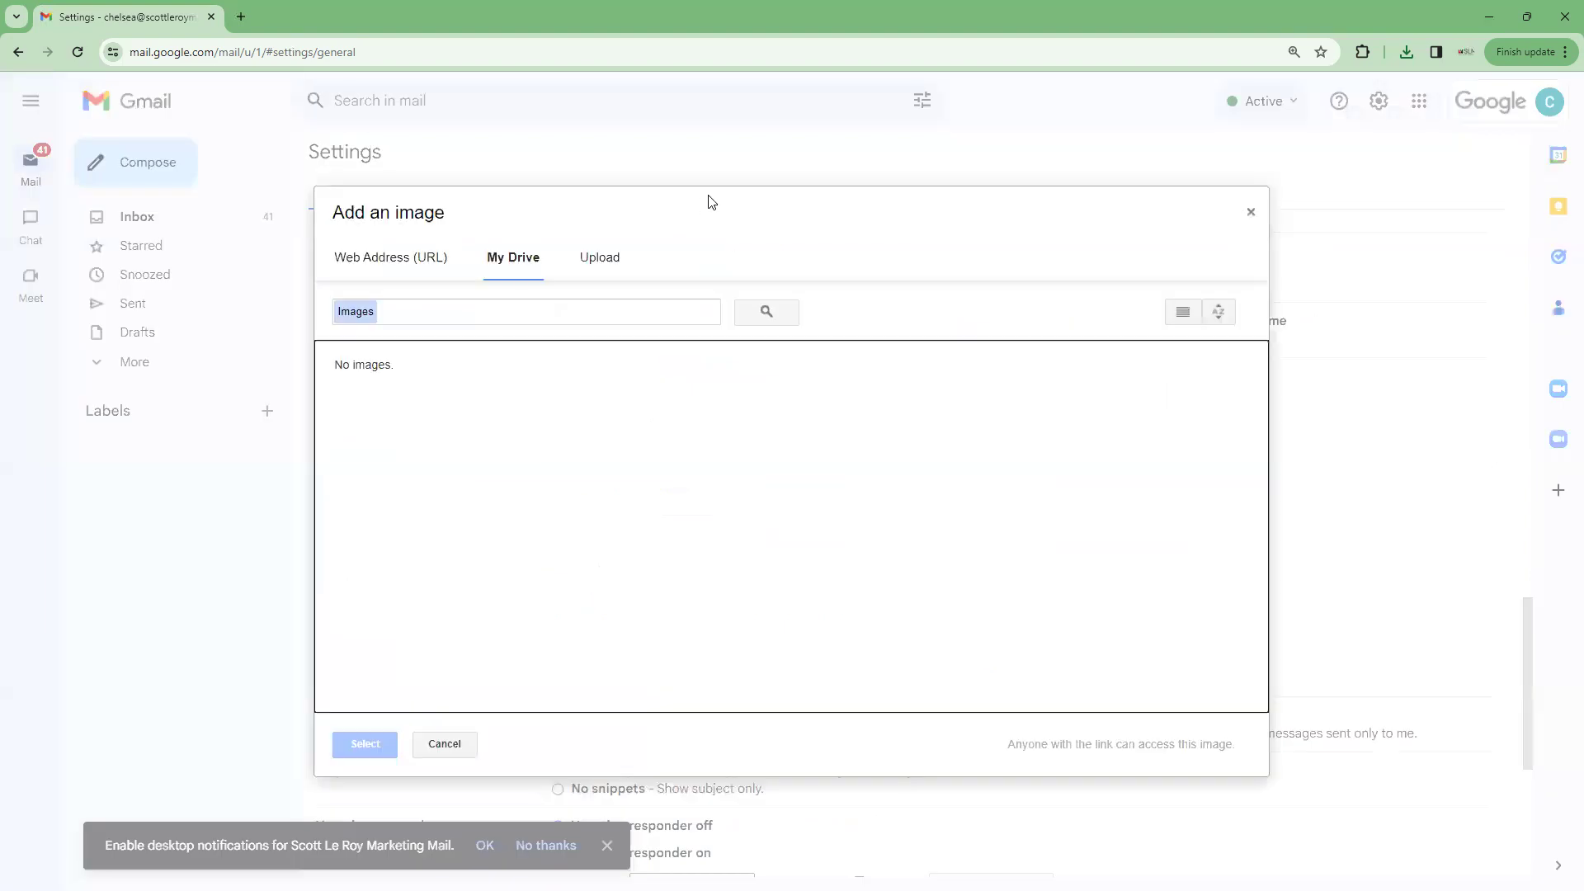
pyautogui.click(601, 258)
pyautogui.click(812, 533)
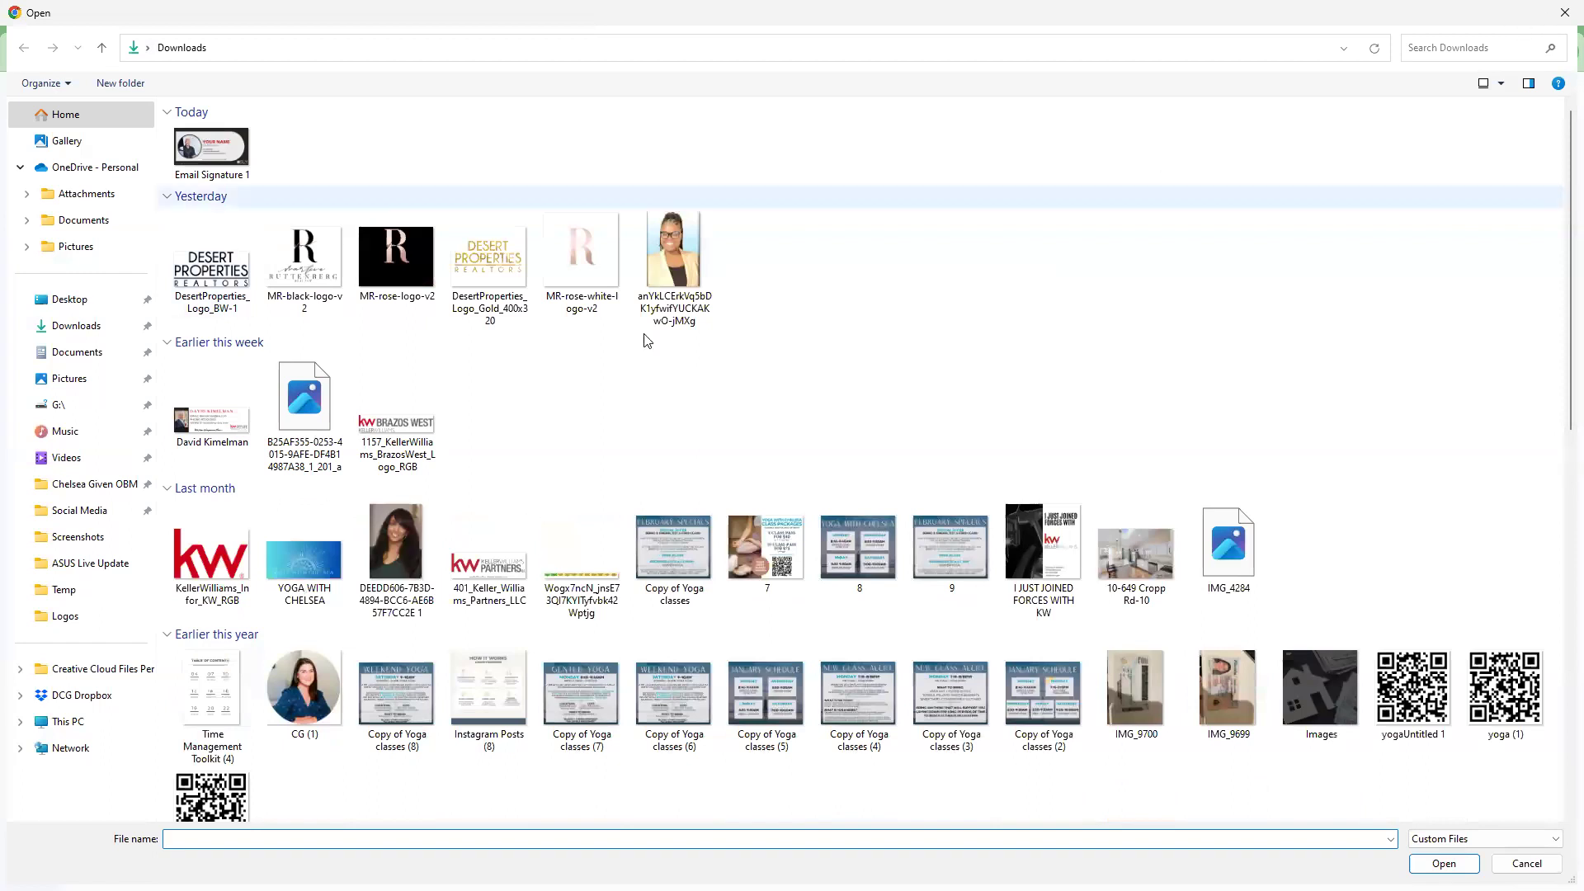
pyautogui.doubleClick(212, 147)
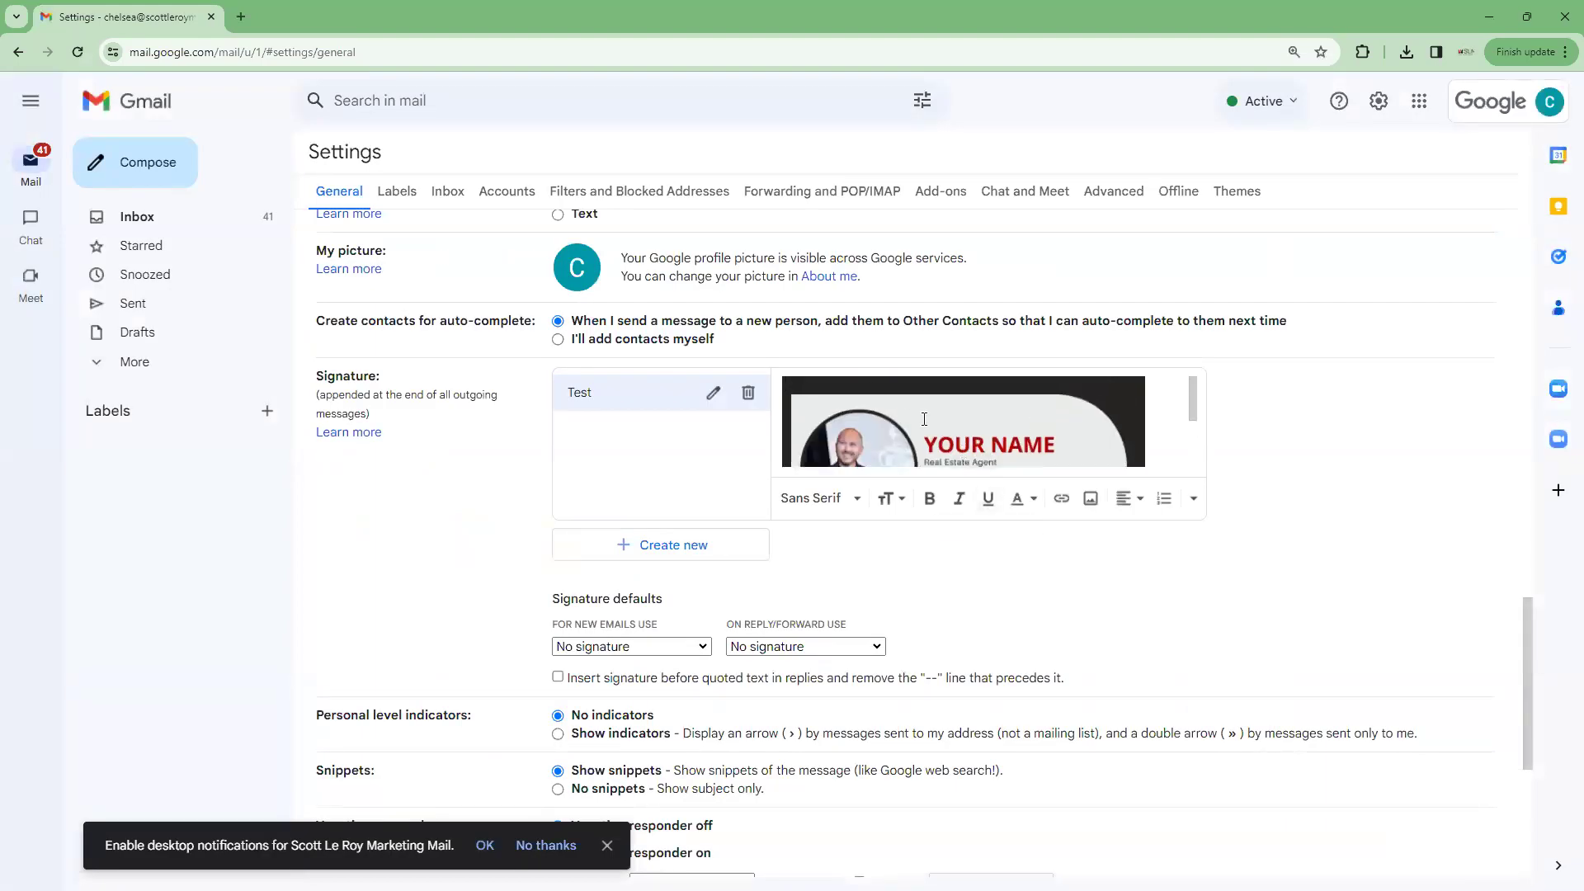
# Set Test as the default signature for both new emails and replies/forwards
pyautogui.scroll(-2, 924, 419)
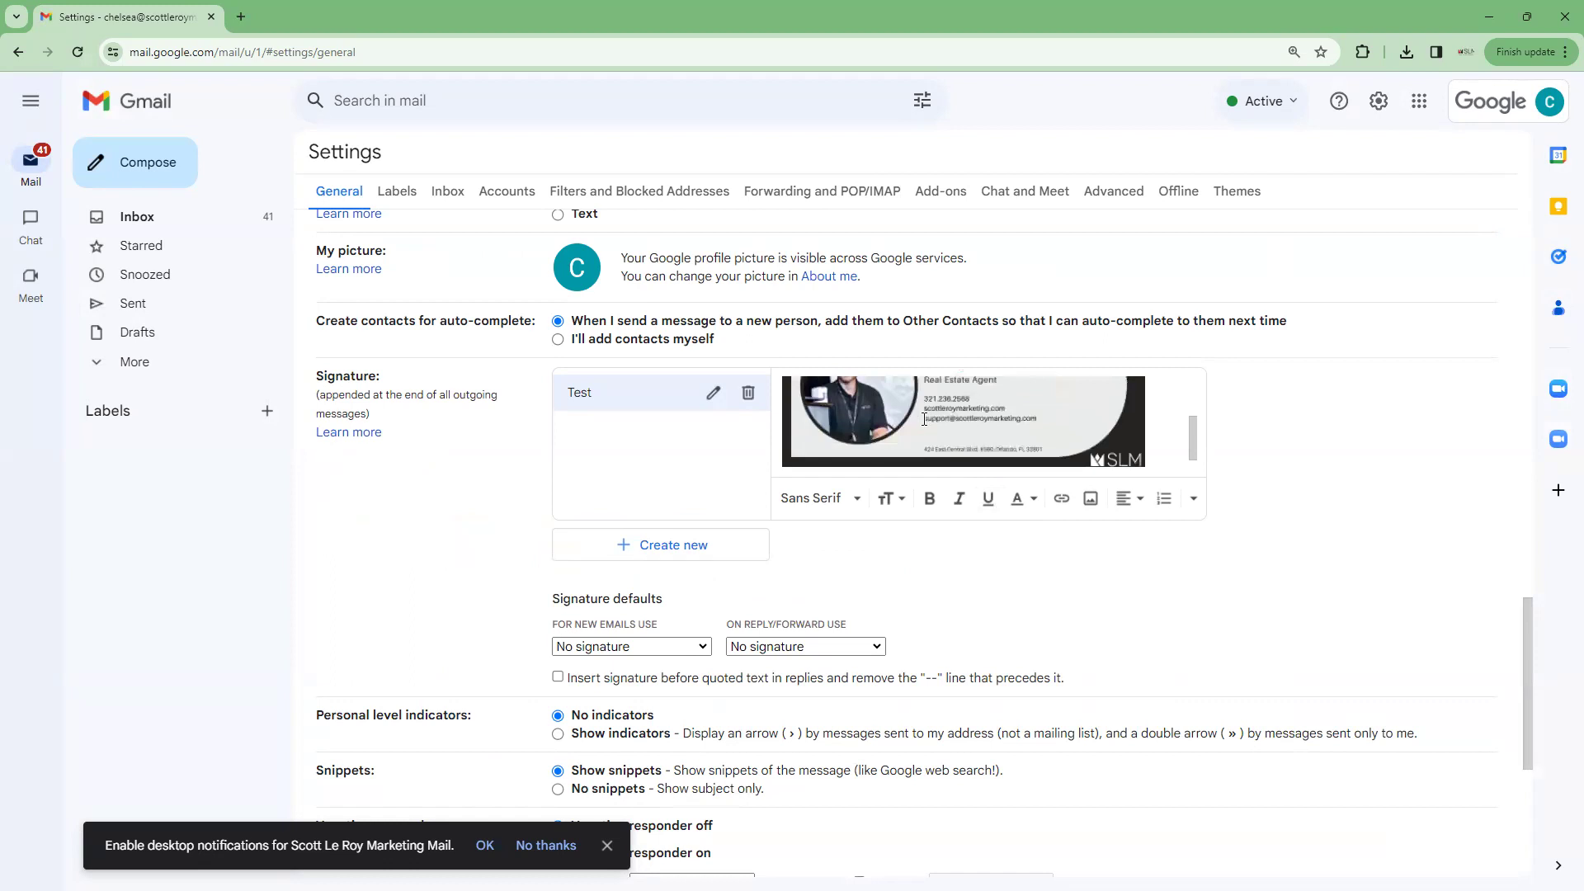
pyautogui.scroll(-2, 825, 578)
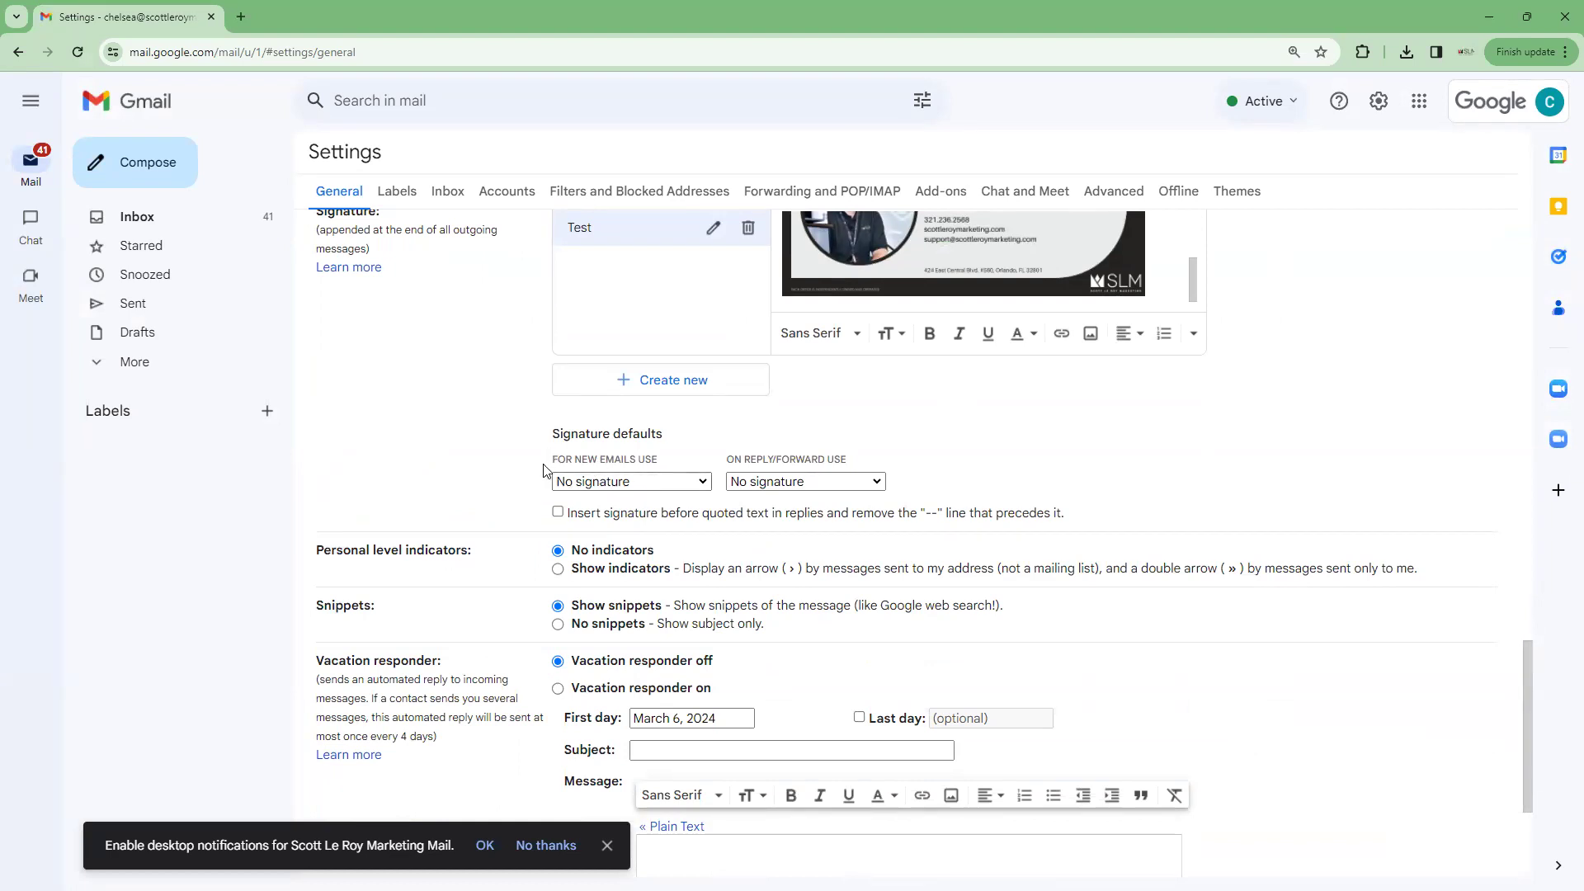
pyautogui.click(704, 483)
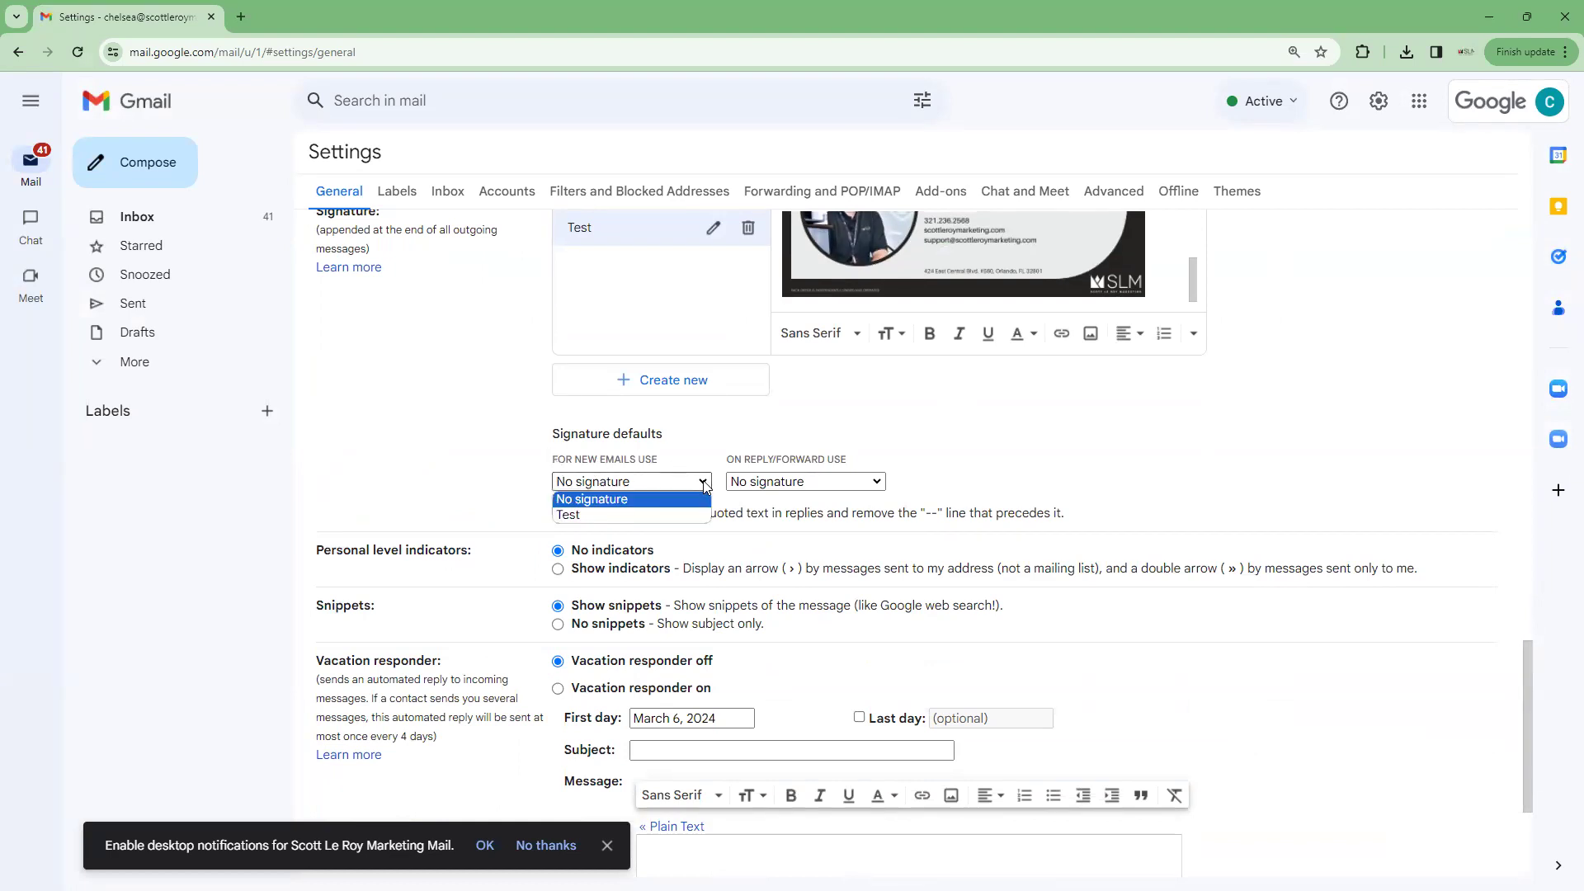
pyautogui.click(611, 518)
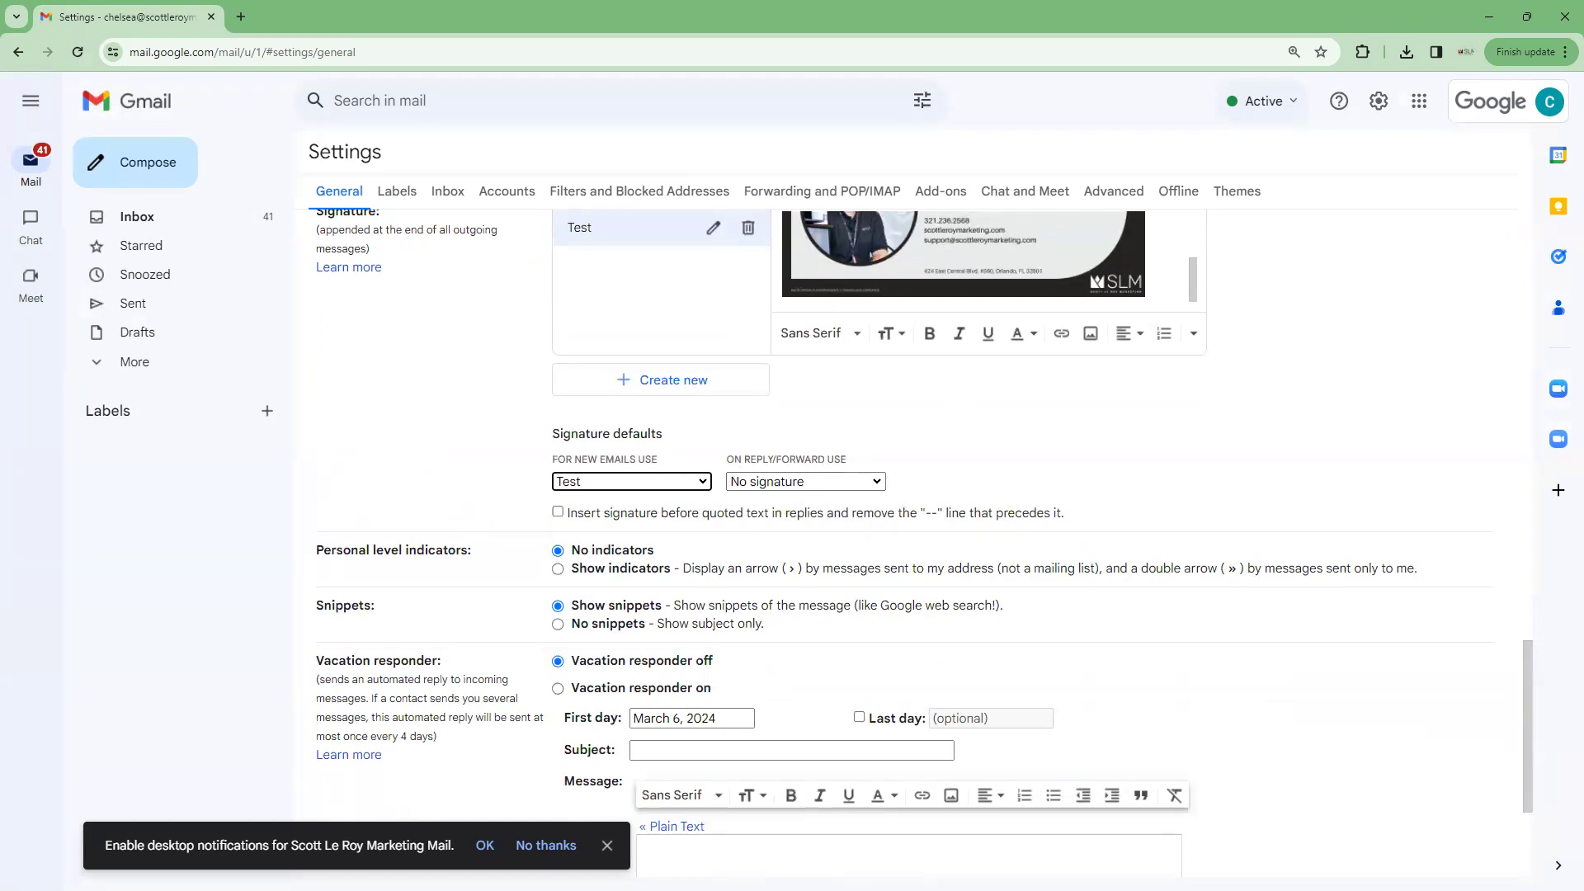
pyautogui.click(791, 481)
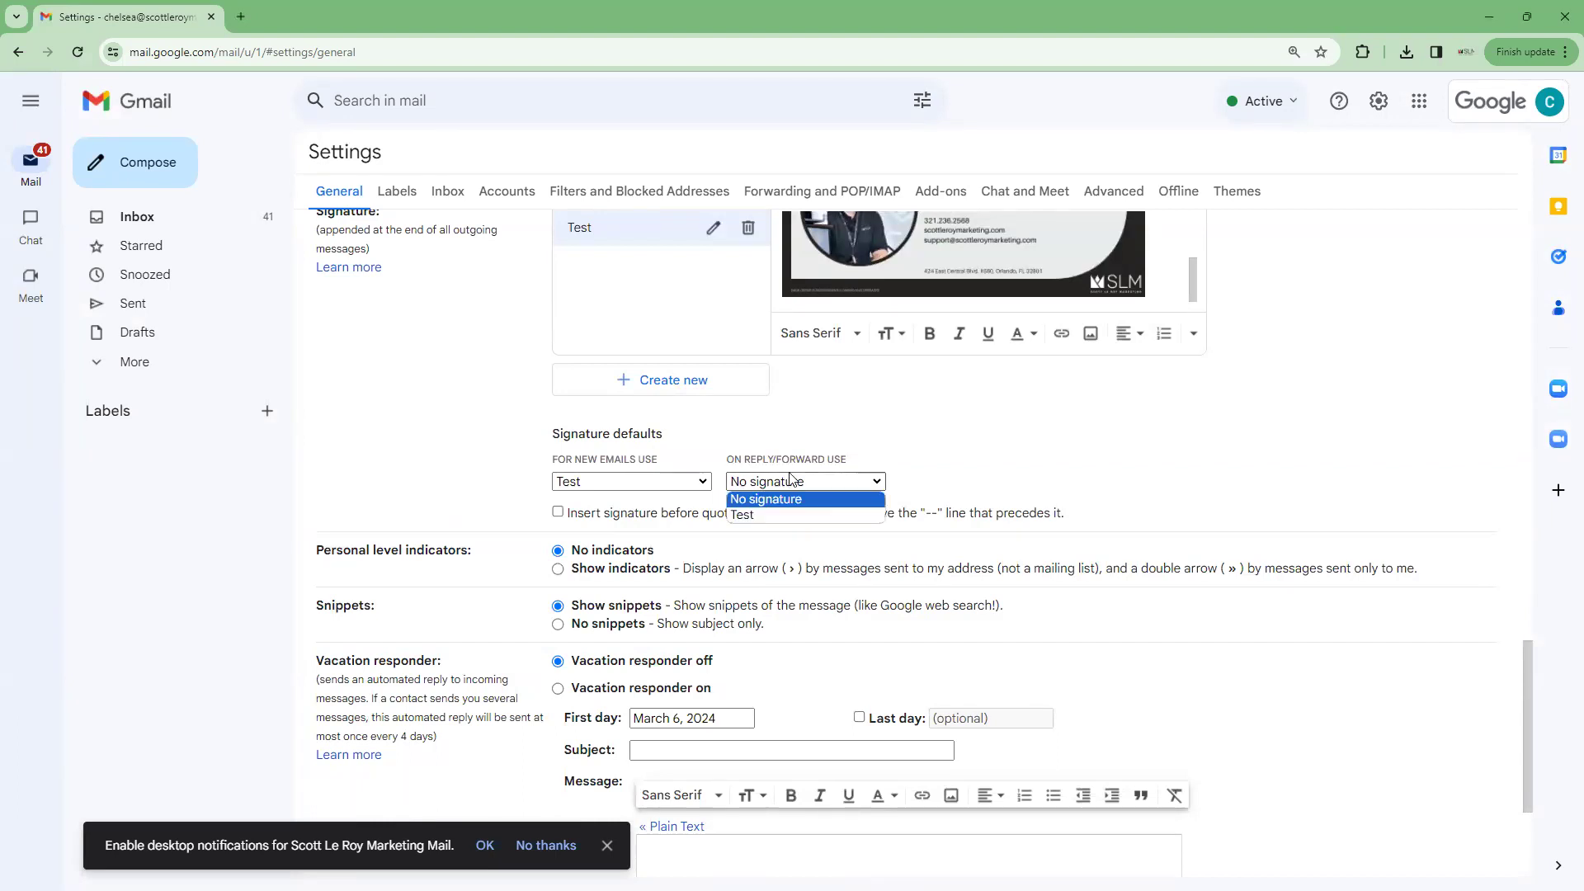
pyautogui.click(780, 515)
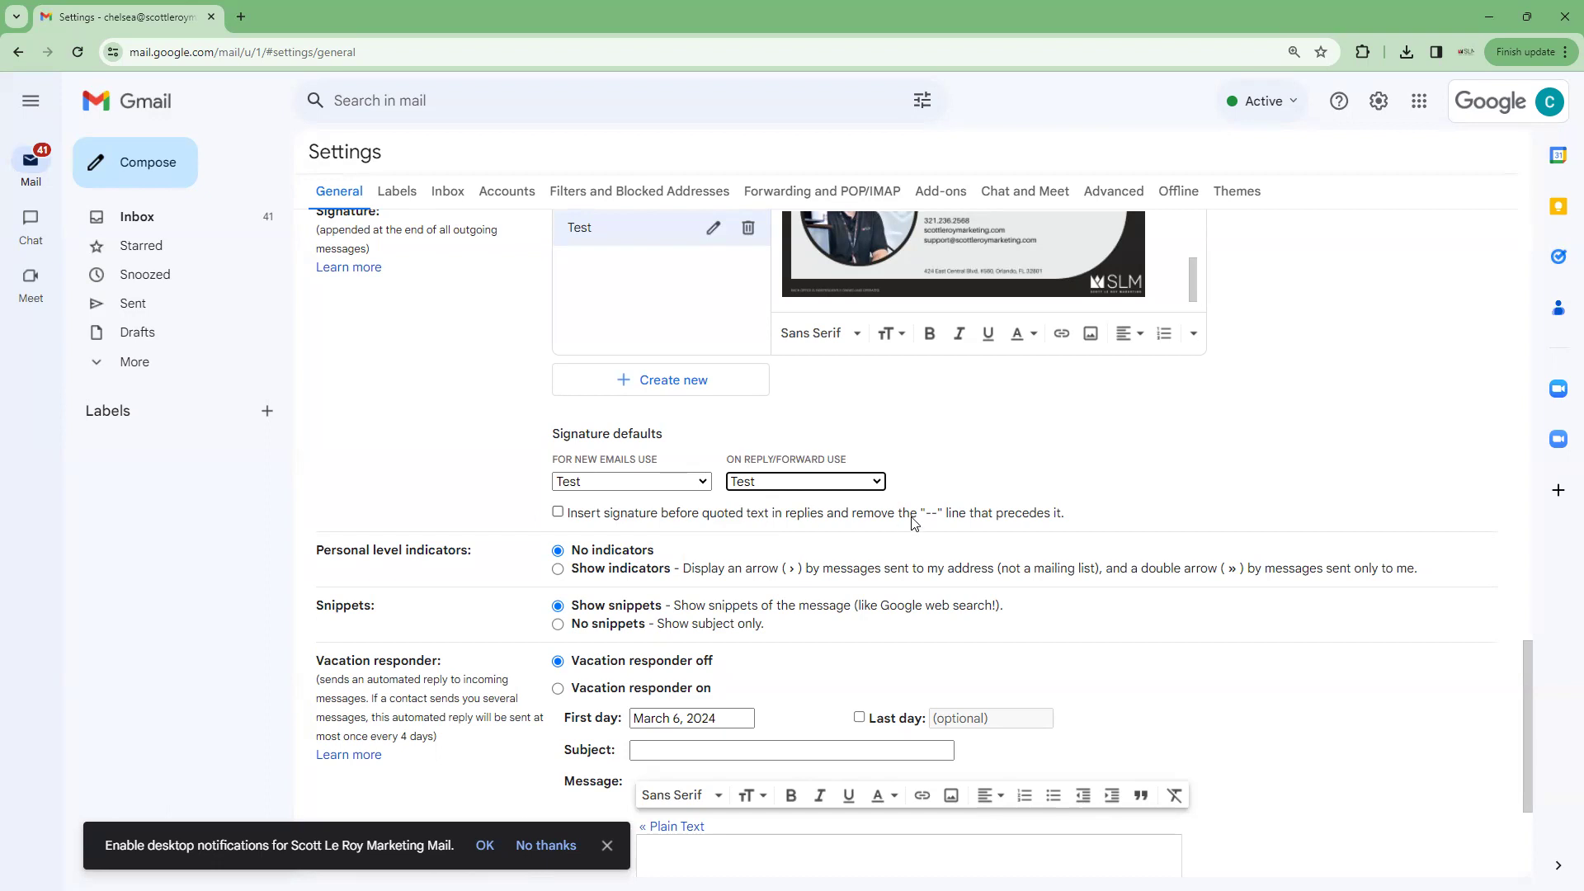
# Enable 'Insert signature before quoted text', dismiss the notifications banner, and save changes
pyautogui.click(558, 511)
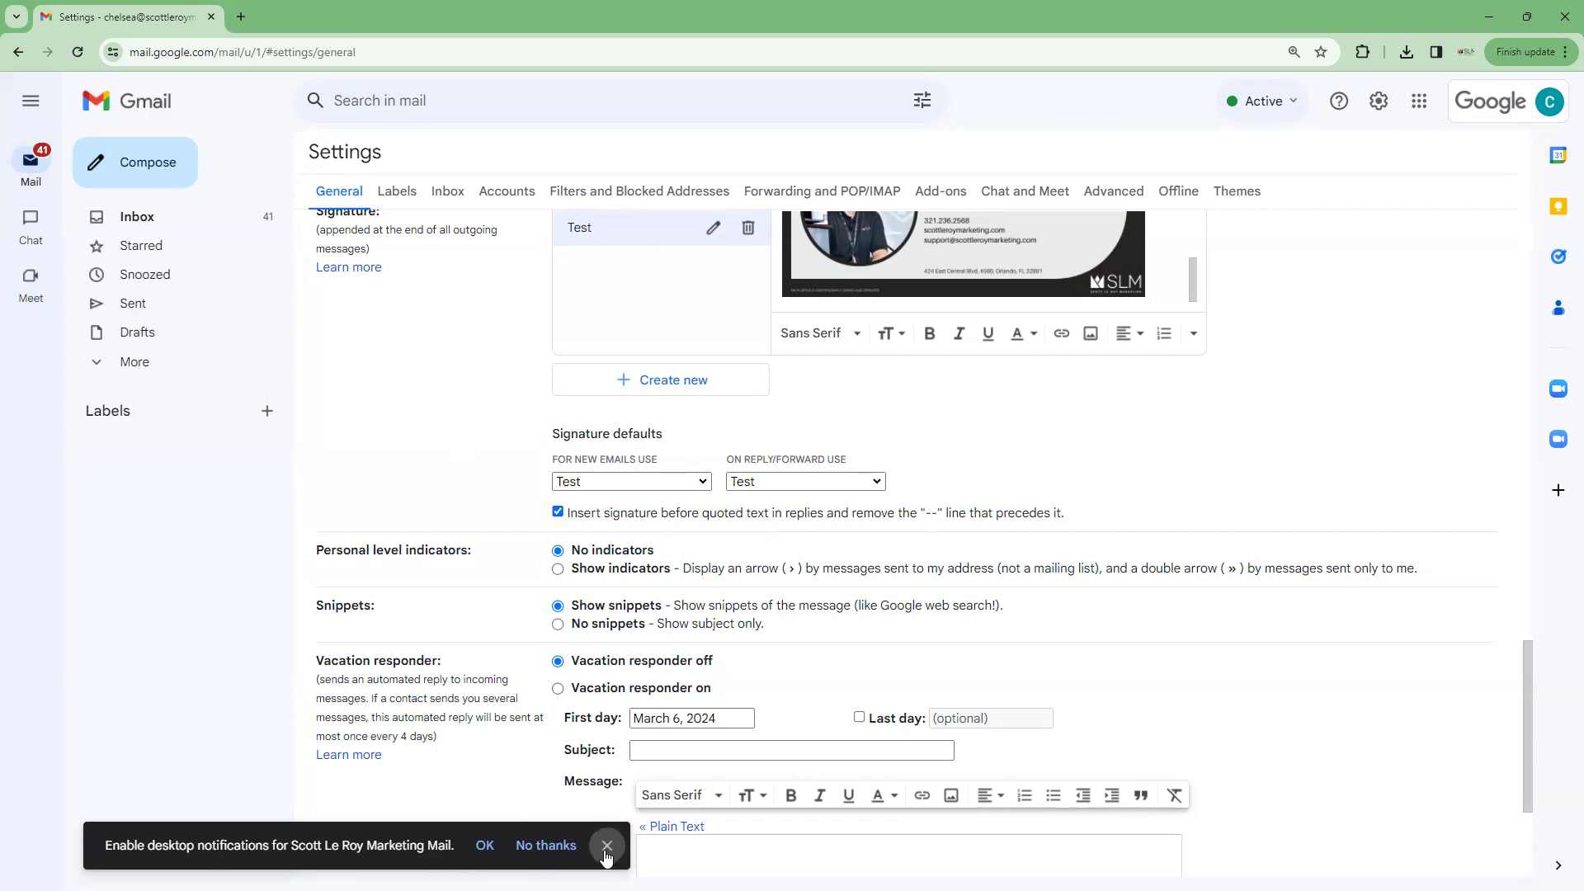
pyautogui.click(606, 846)
pyautogui.scroll(-3, 509, 477)
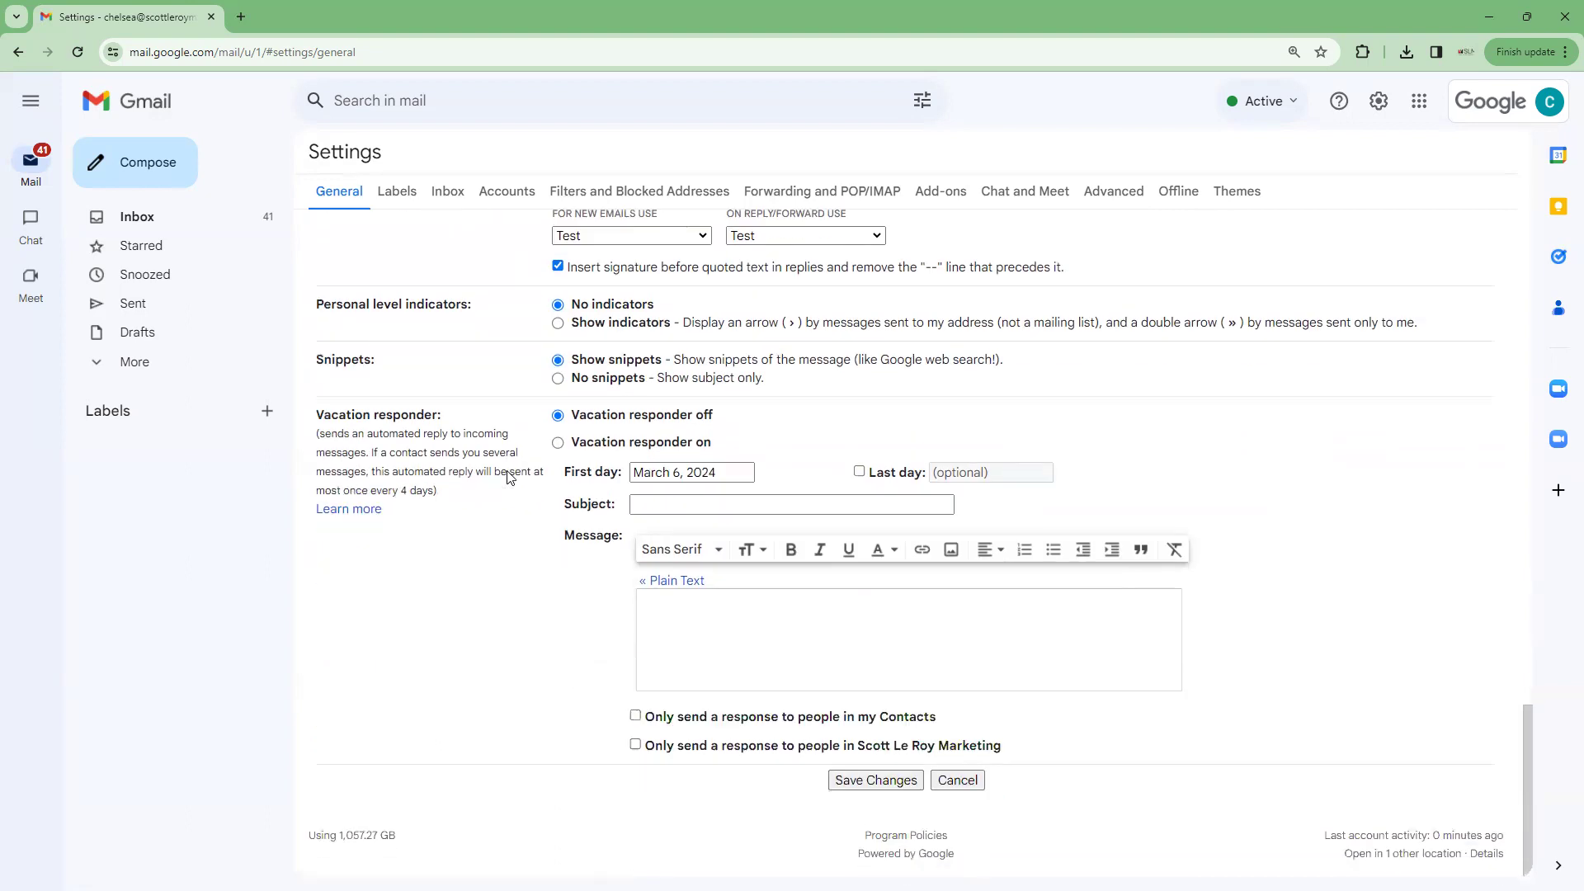
pyautogui.click(874, 782)
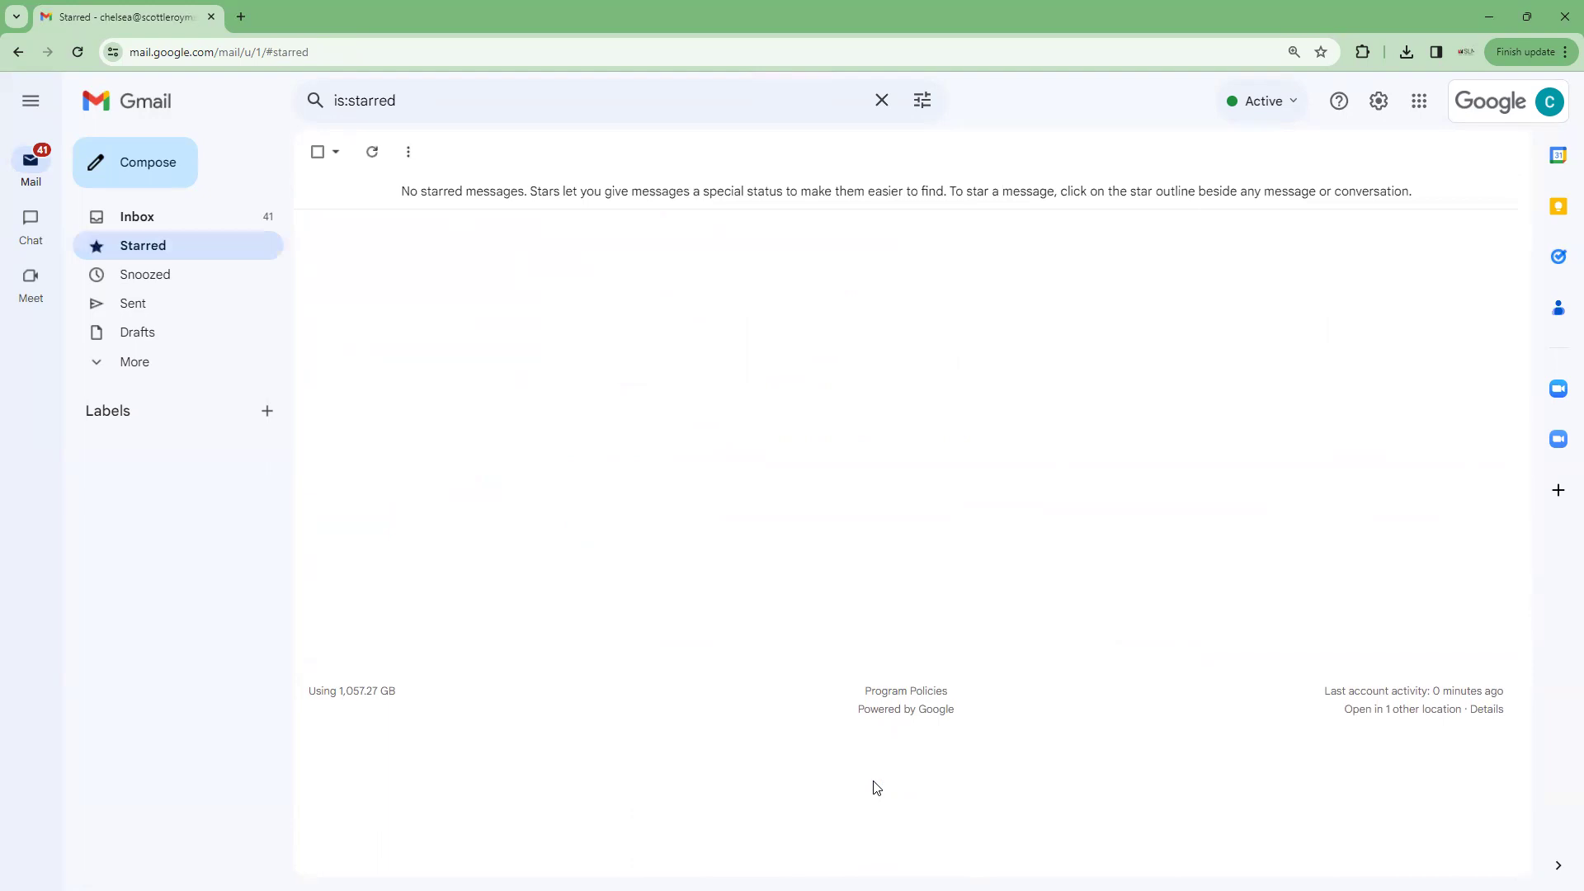
pyautogui.click(146, 165)
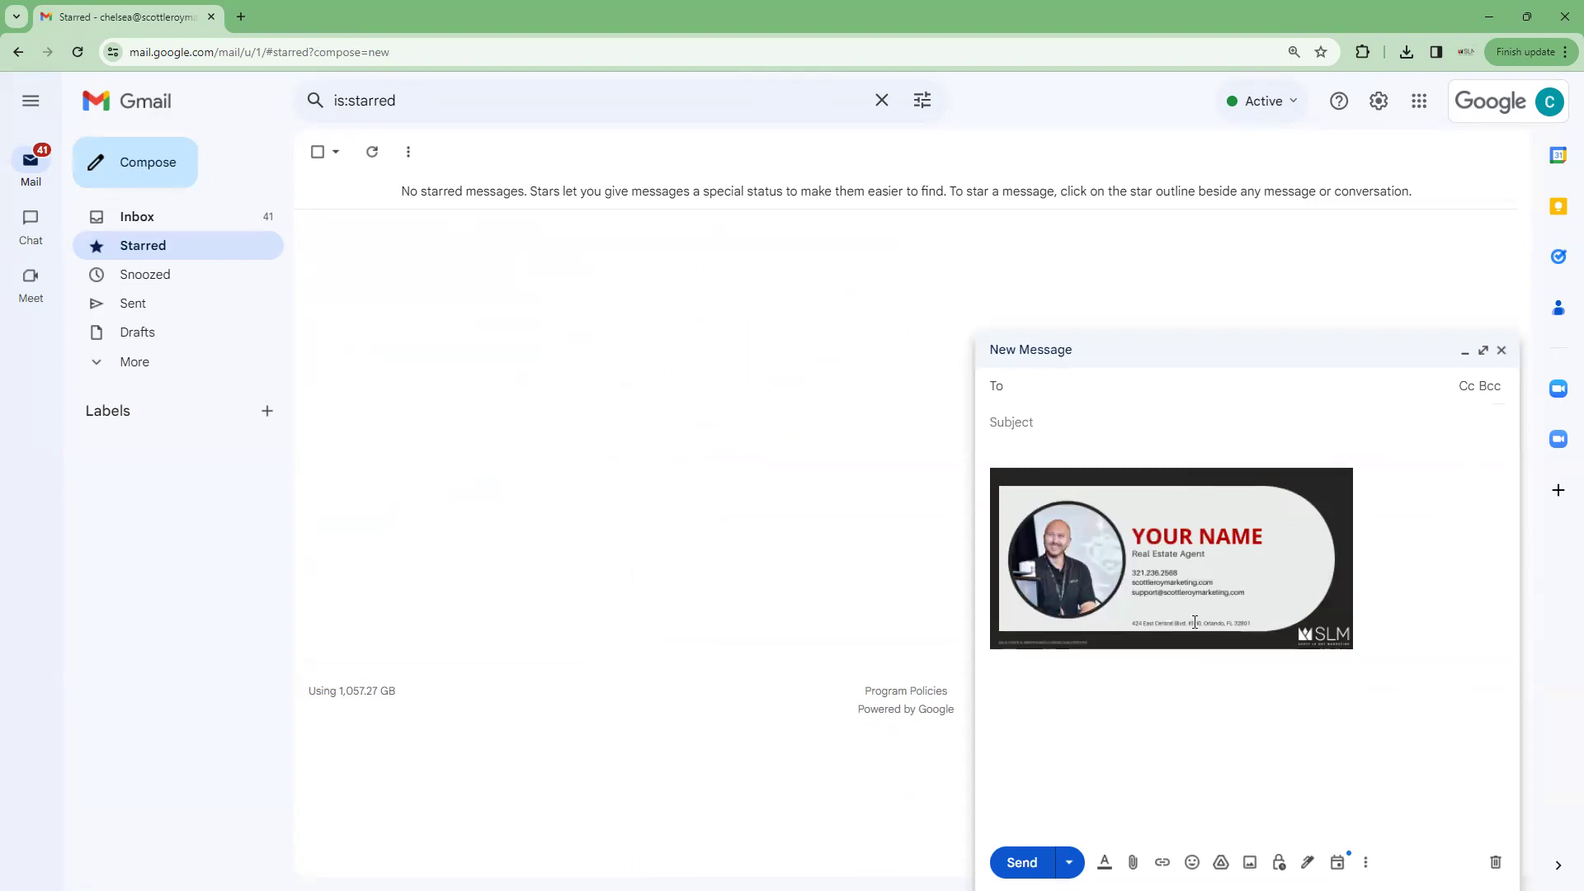
pyautogui.click(1502, 352)
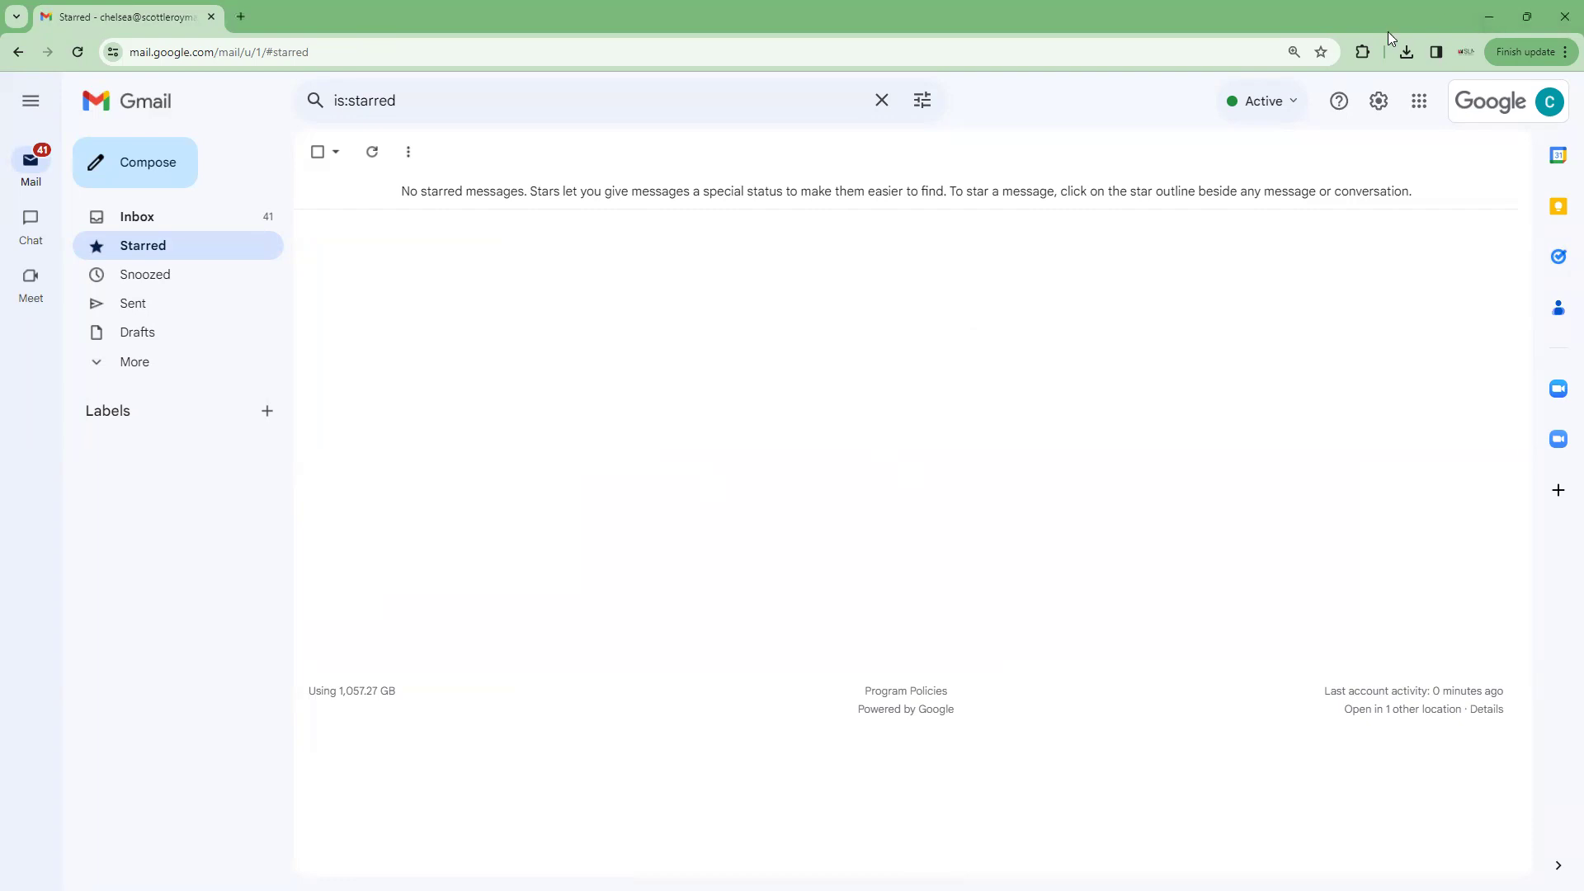
pyautogui.moveTo(1391, 32); pyautogui.dragTo(1083, 170)
# Close the Gmail popout and maximize the slmonboarding.com My Account window showing KW Systems logins
pyautogui.click(1101, 167)
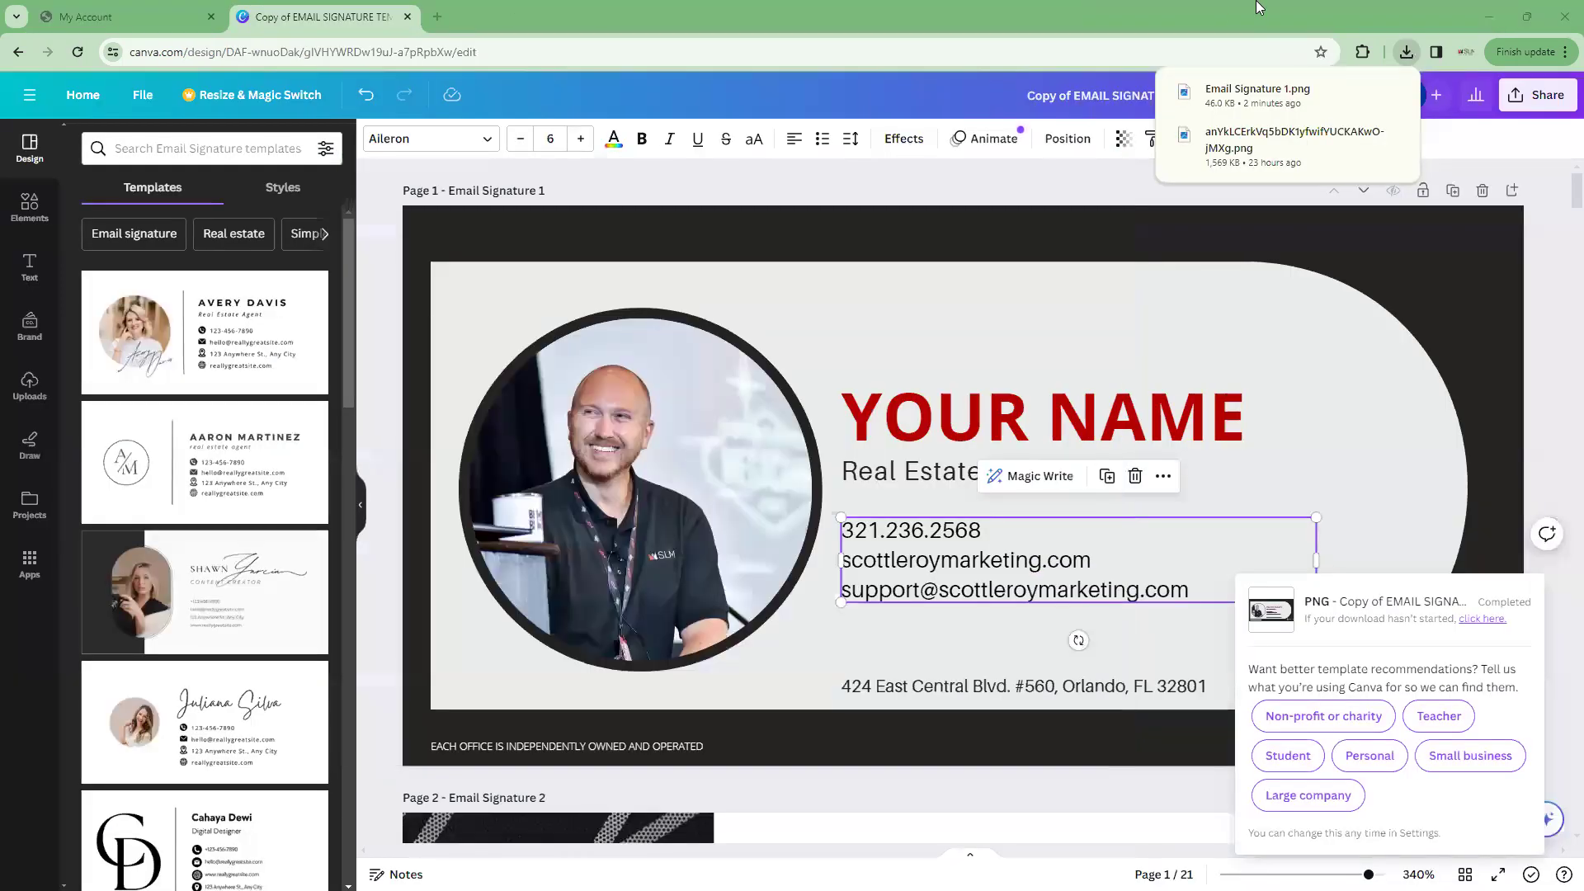
pyautogui.click(84, 17)
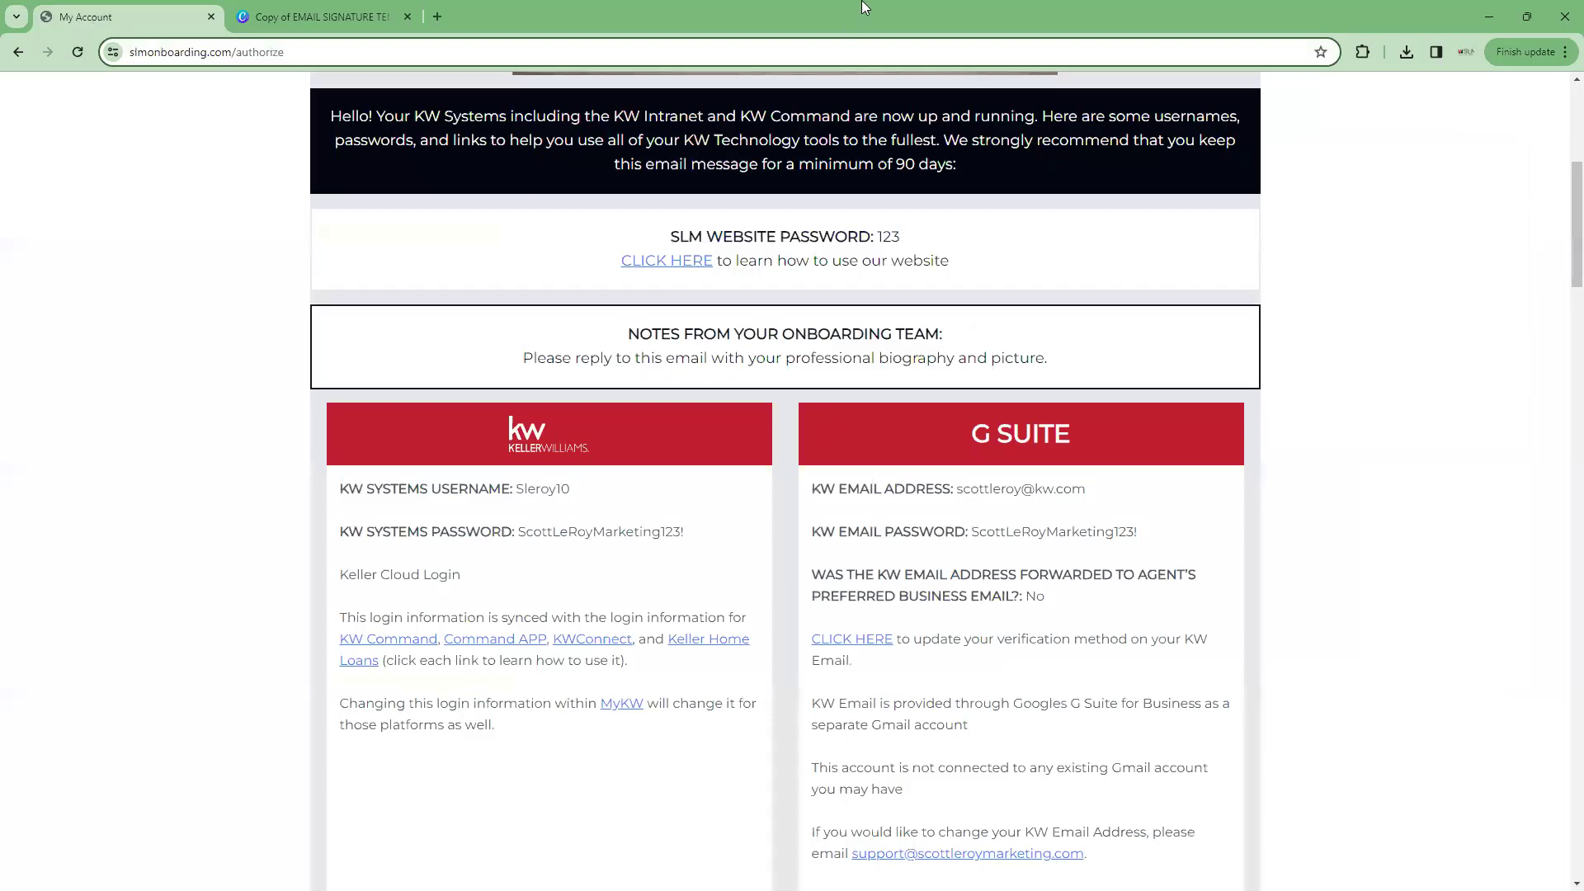
pyautogui.moveTo(867, 18); pyautogui.dragTo(1021, 212)
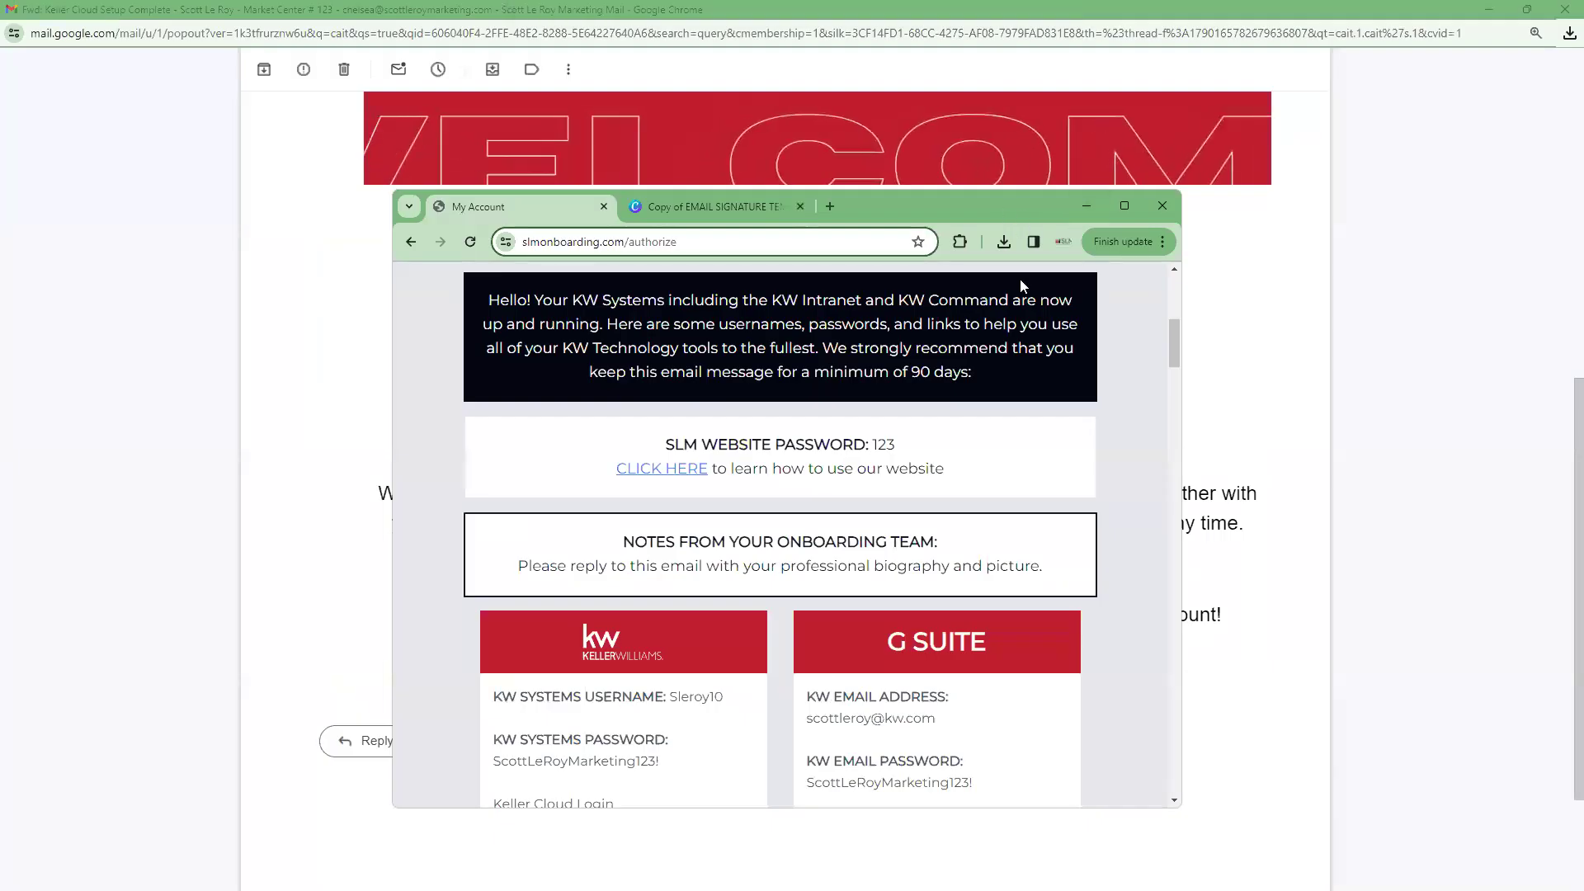
pyautogui.click(584, 851)
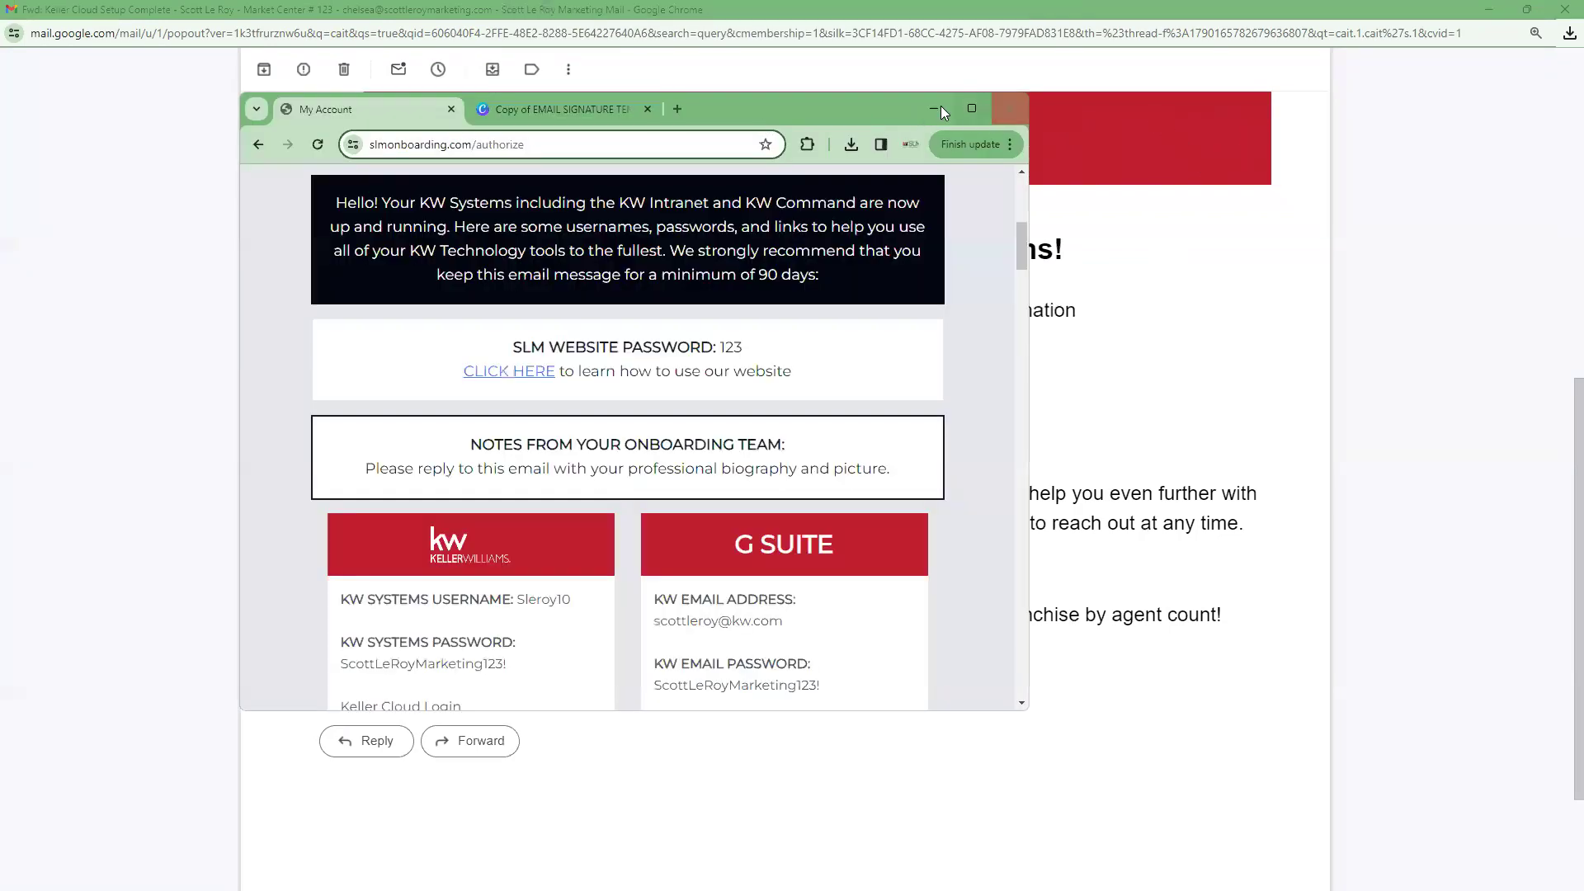
pyautogui.click(962, 99)
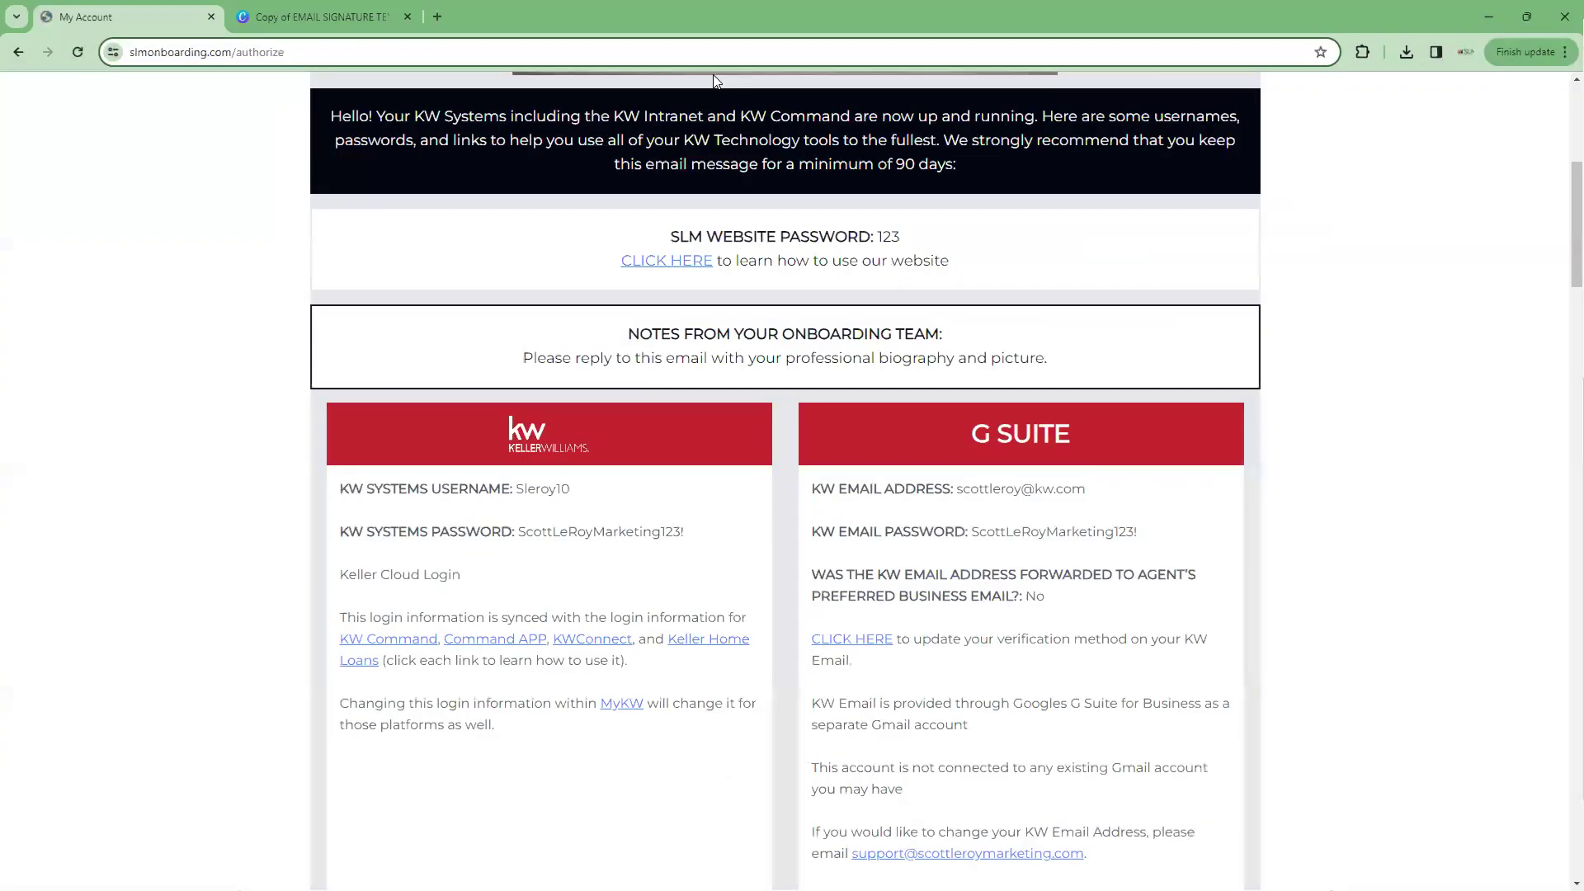
# Load KW Command from the Important bookmarks in a new tab and log out
pyautogui.click(439, 17)
pyautogui.click(451, 84)
pyautogui.click(419, 115)
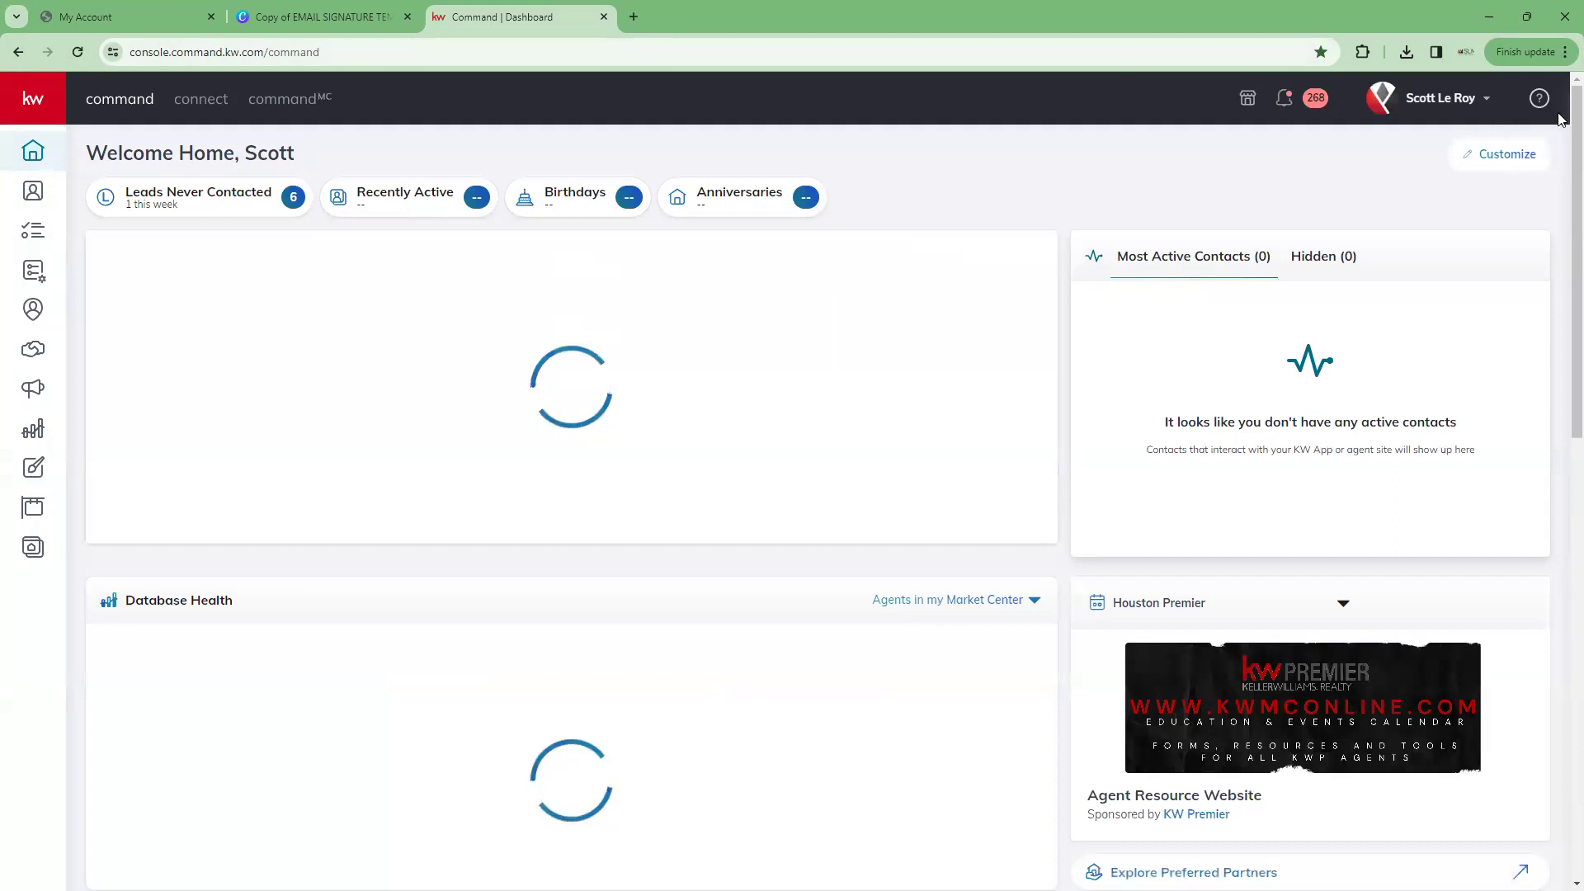
pyautogui.click(1440, 97)
pyautogui.click(1315, 498)
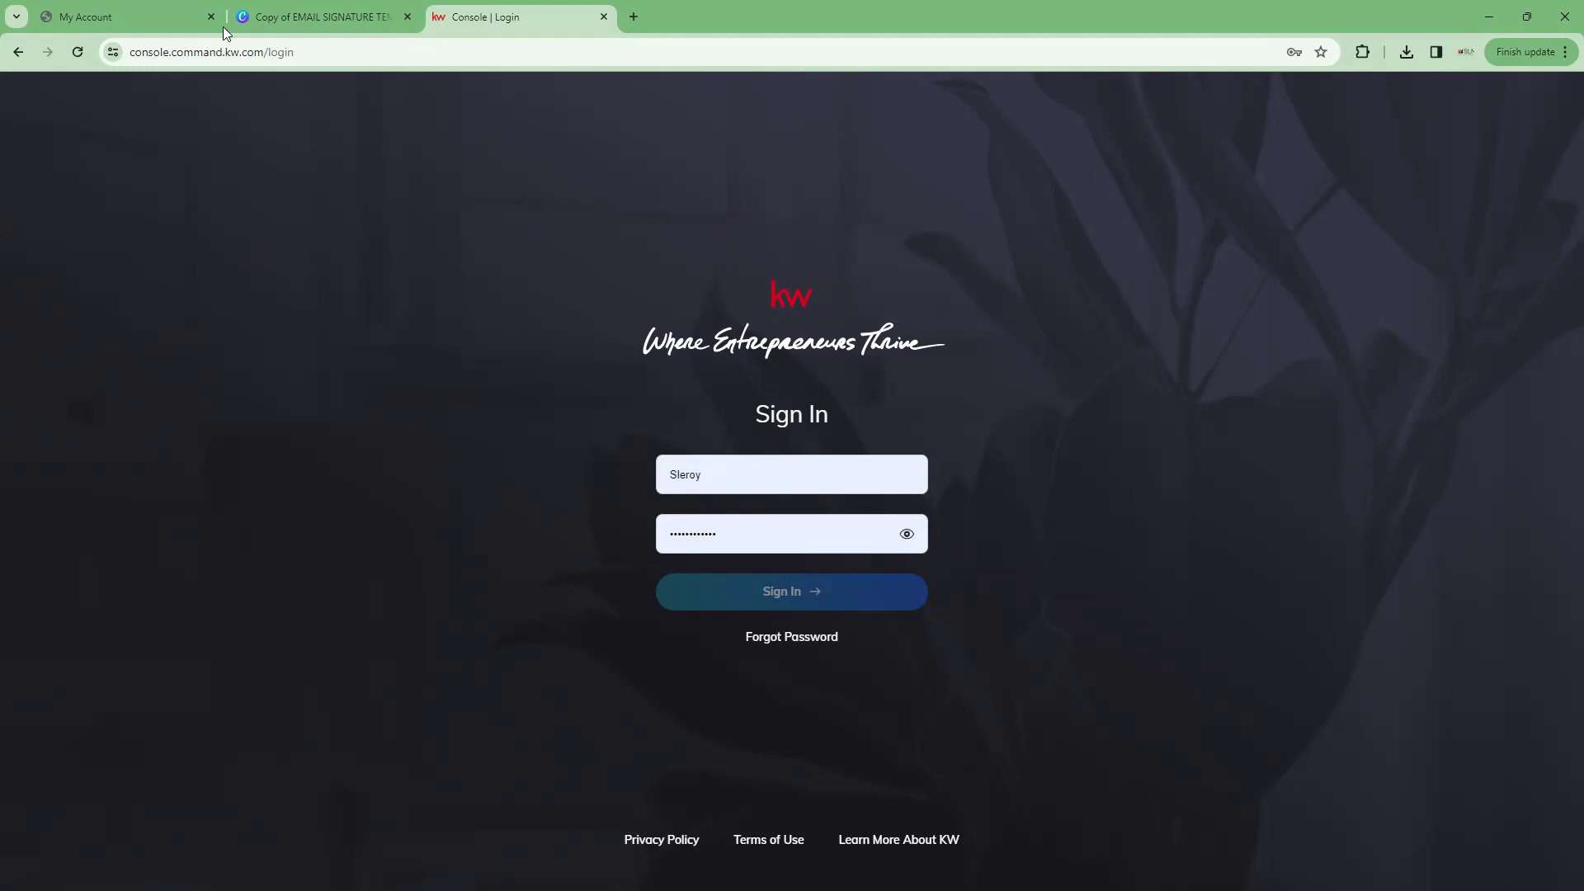
# Check the KW Systems login details on the onboarding page, then sign back in with autofilled credentials
pyautogui.click(87, 17)
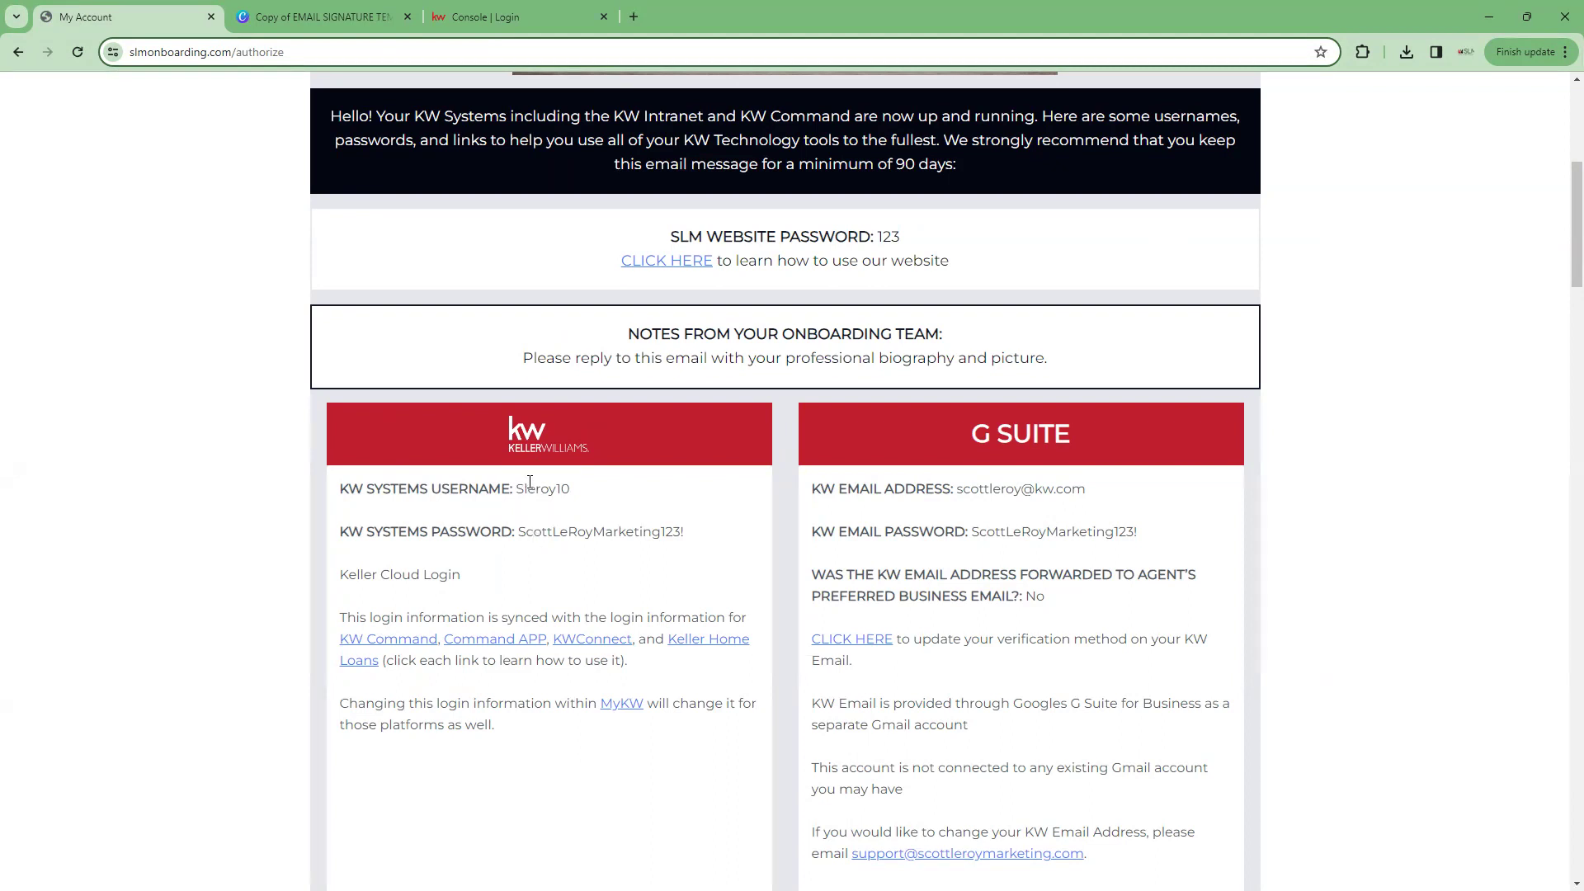
pyautogui.scroll(1, 533, 535)
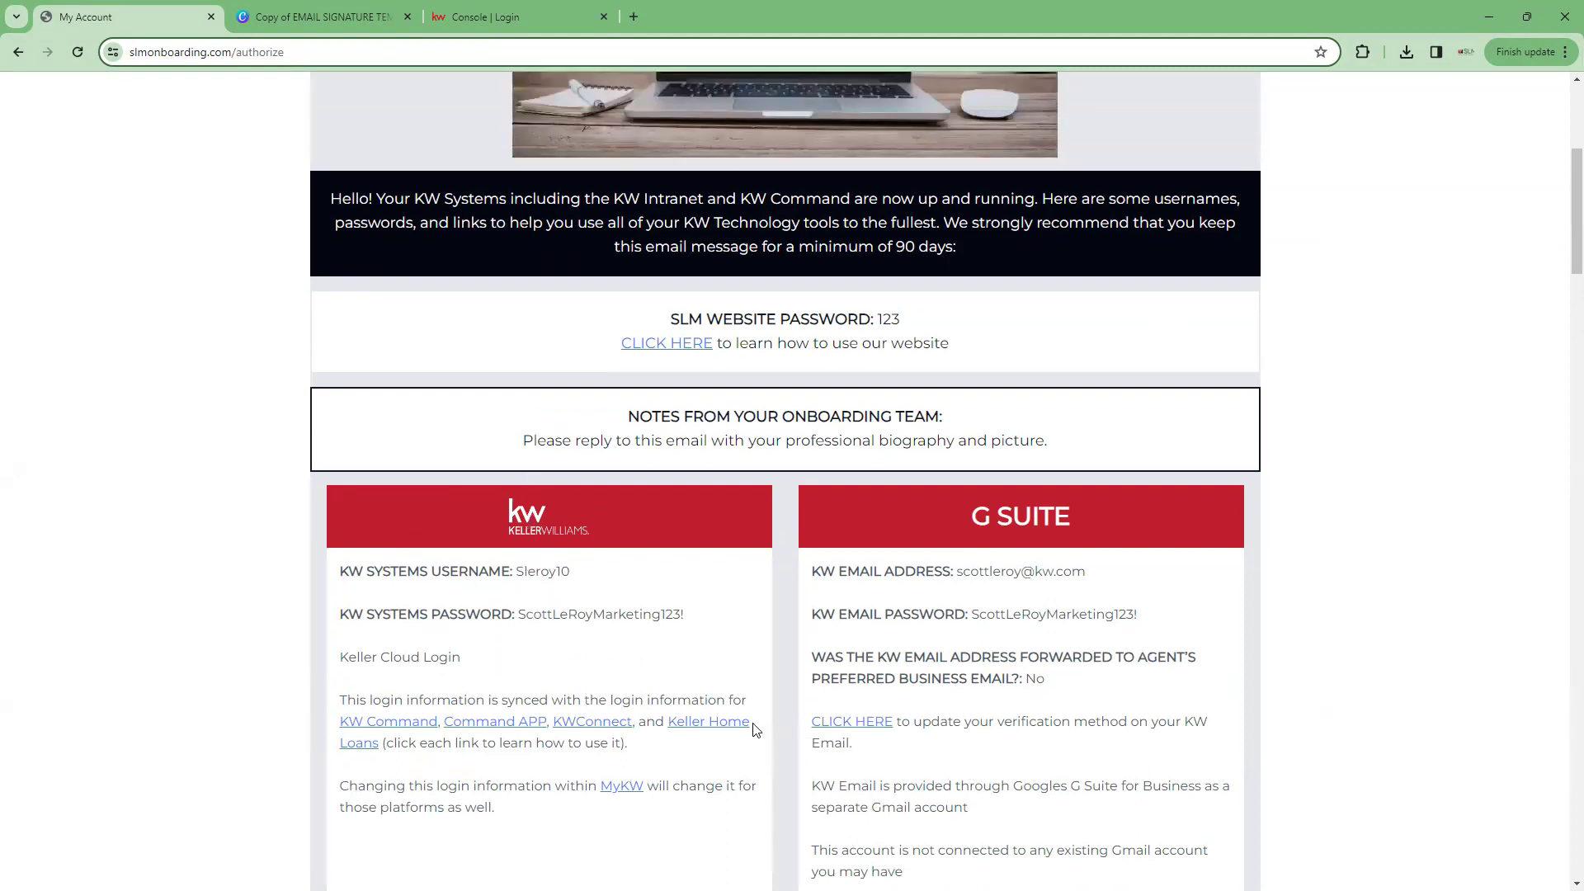
pyautogui.scroll(-1, 720, 687)
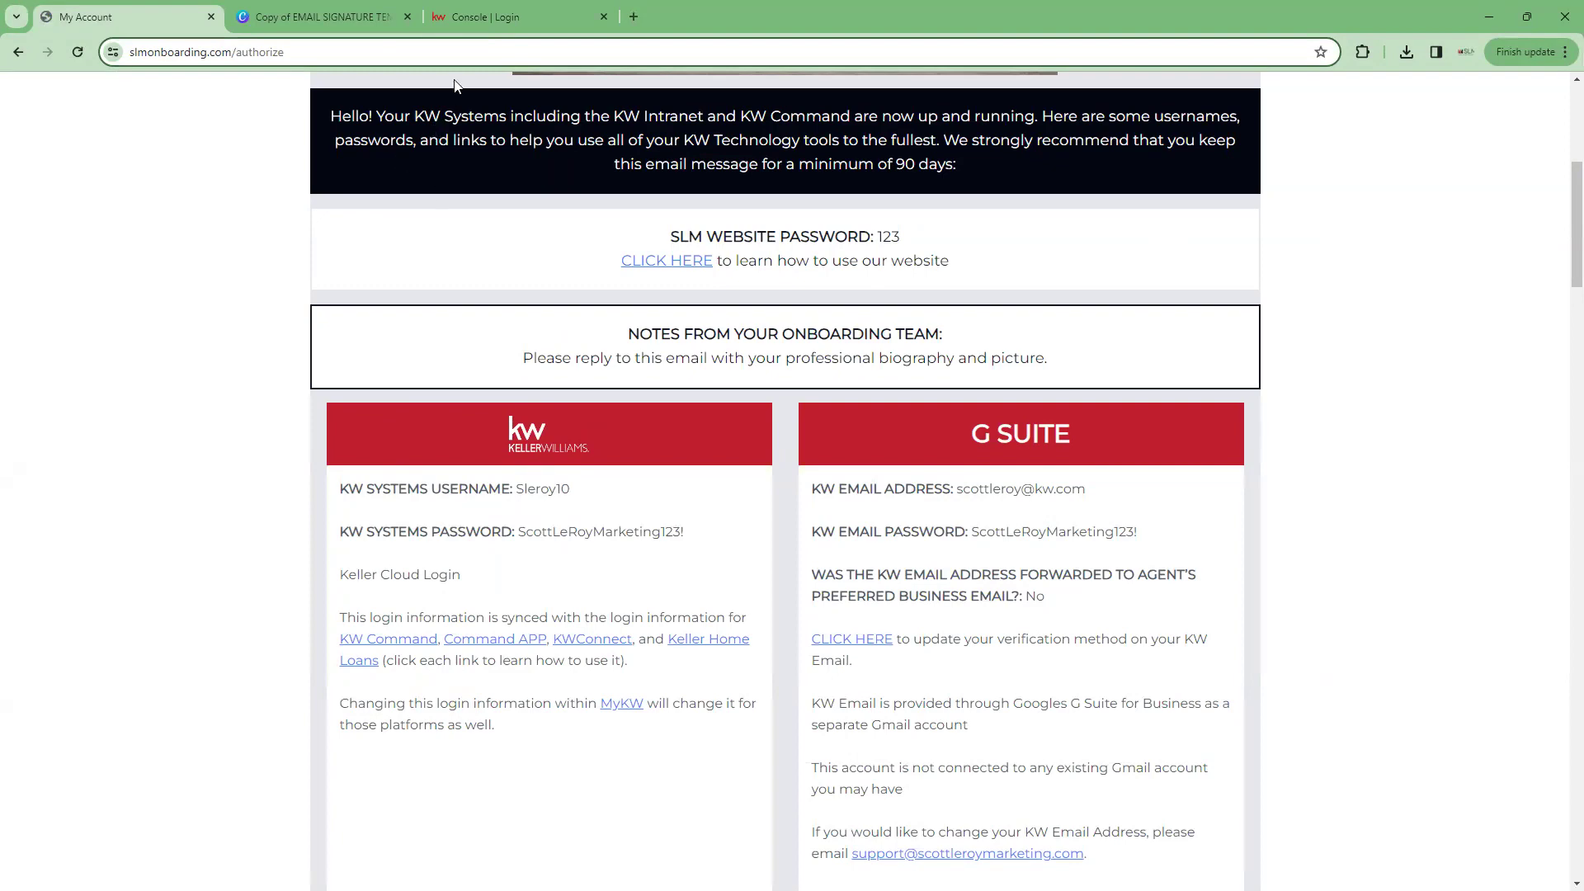
pyautogui.click(503, 16)
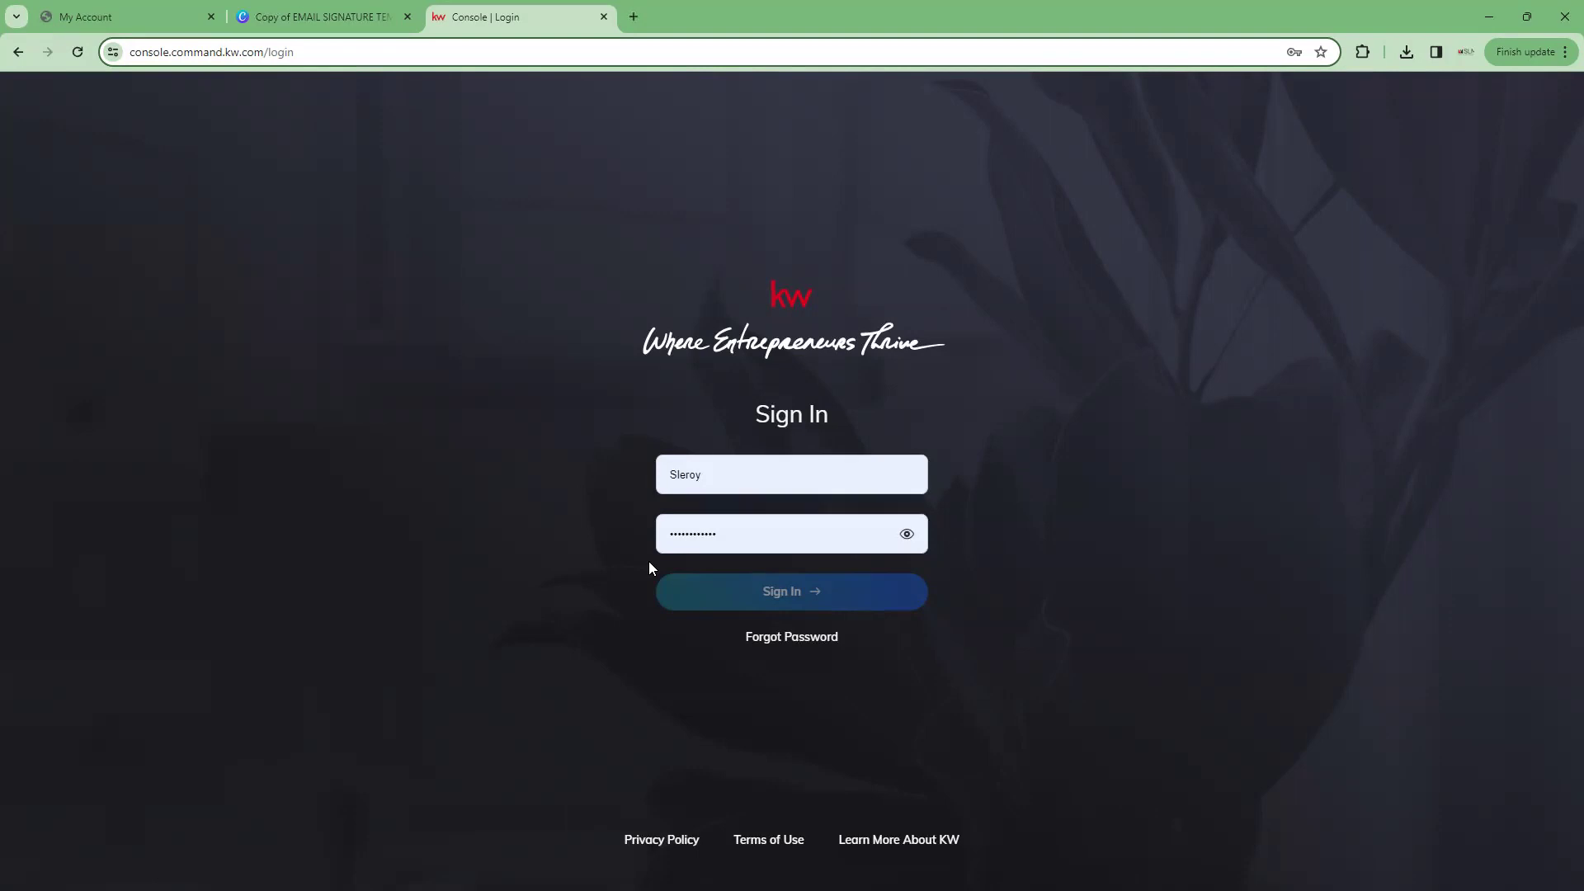
pyautogui.click(614, 553)
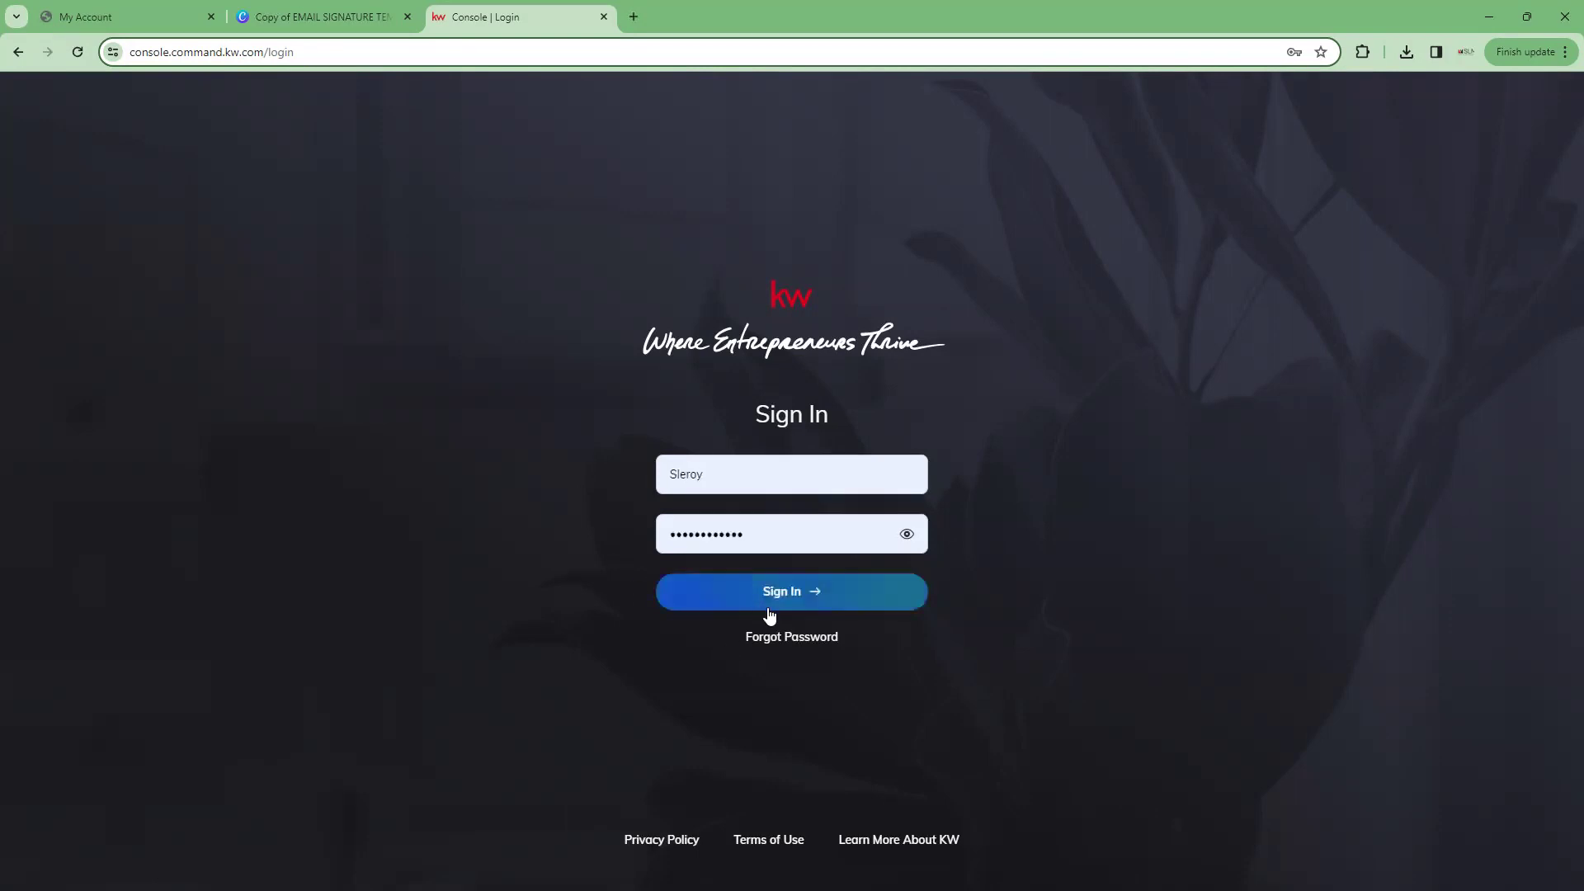
pyautogui.click(756, 596)
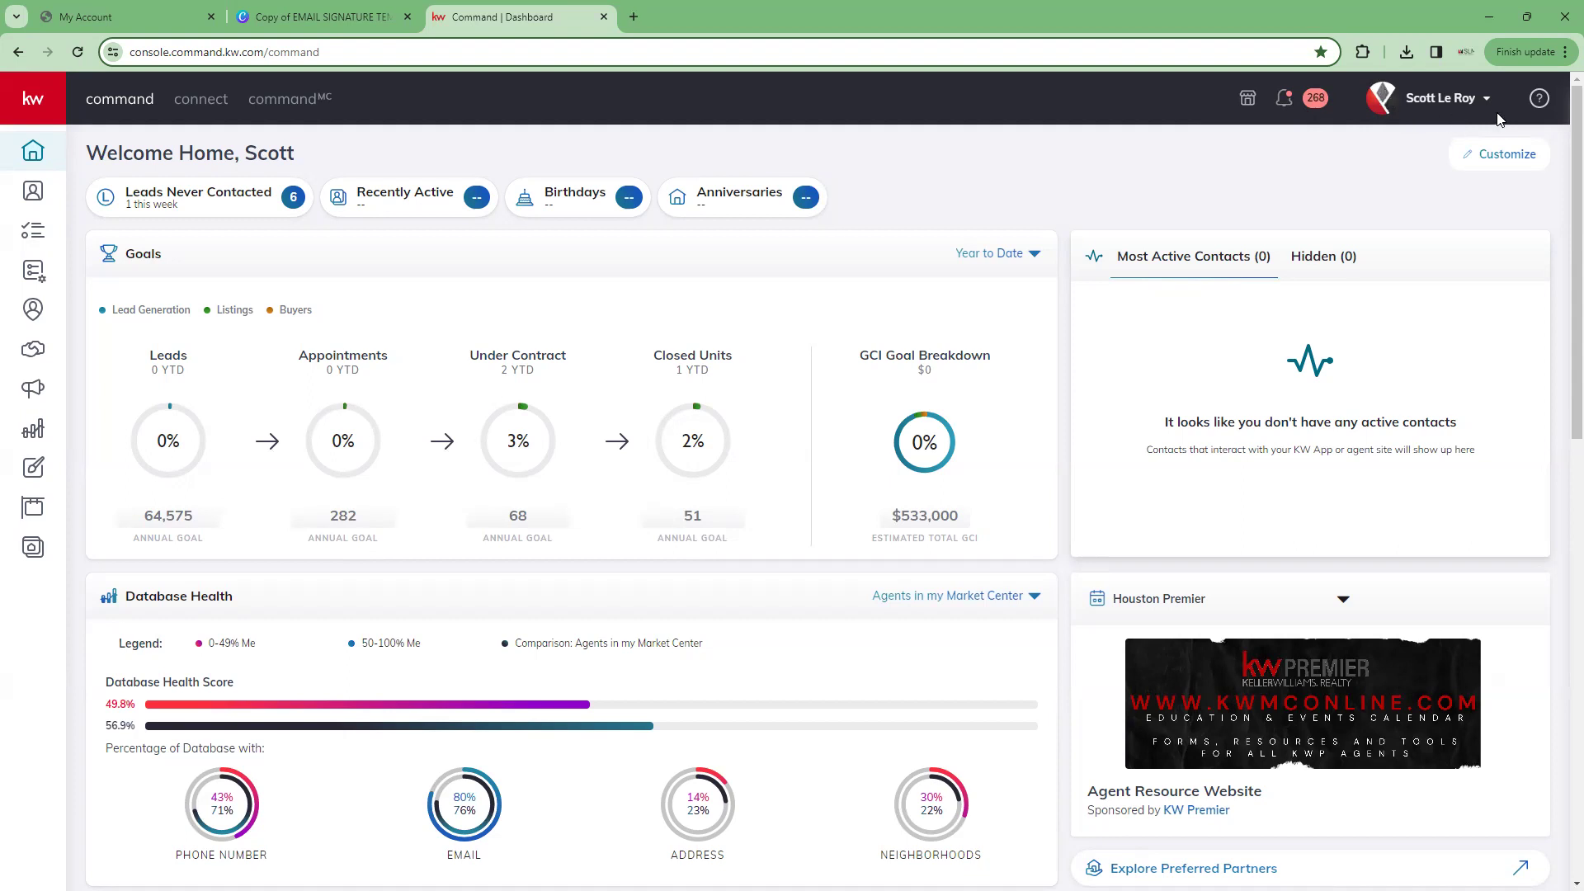
# Open the profile dropdown on the loaded Welcome Home dashboard to see the linked accounts
pyautogui.click(1454, 110)
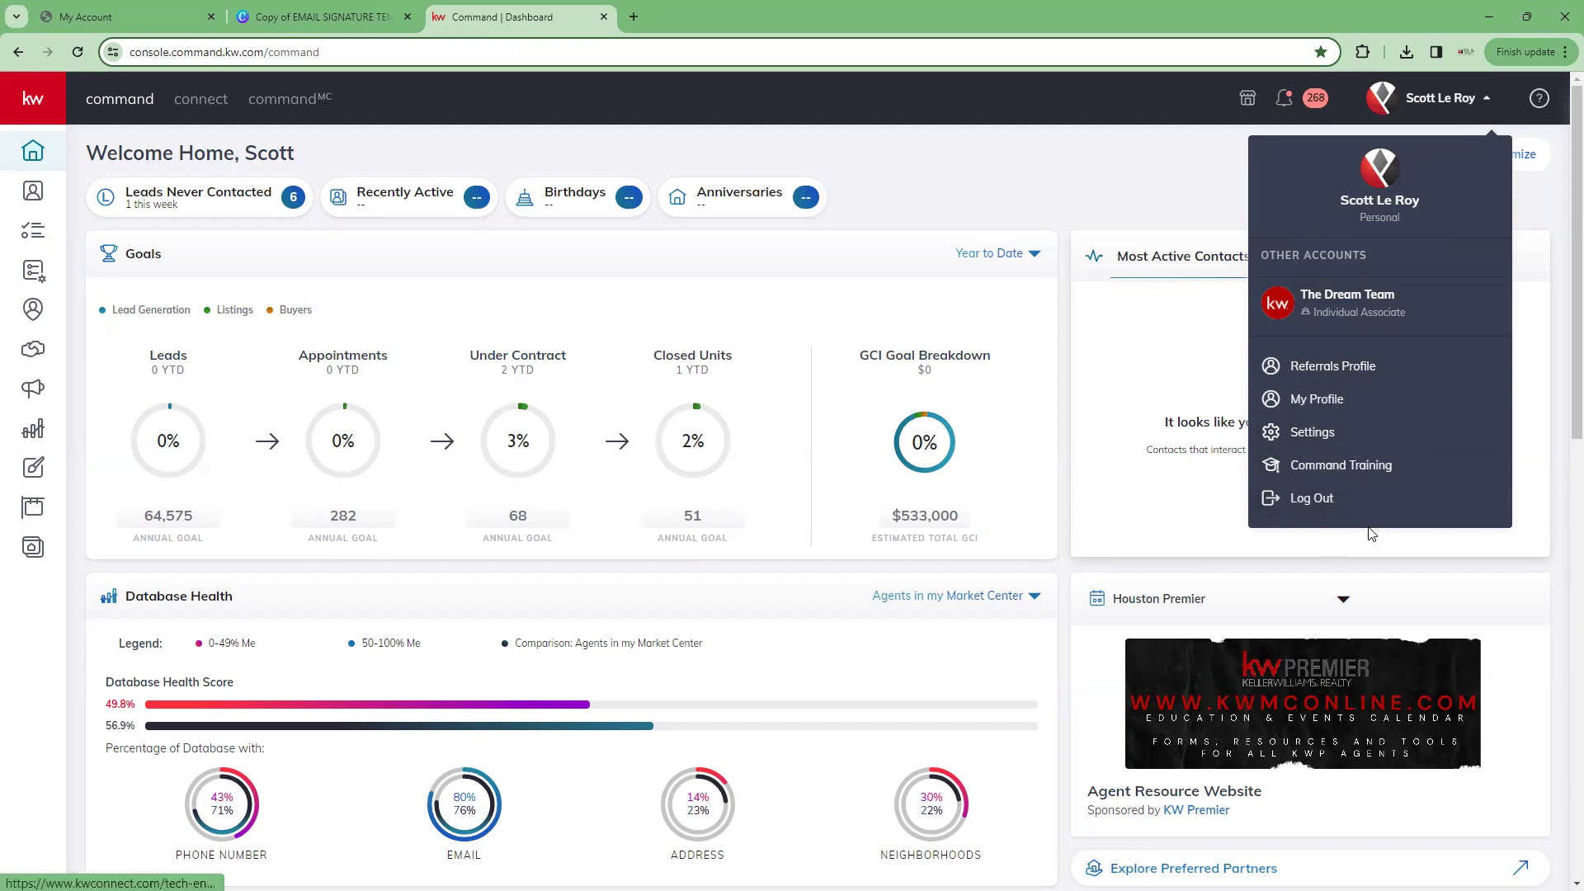
# Open My Profile and review the About Me biography, languages, service area, designations, and contact information
pyautogui.click(1341, 410)
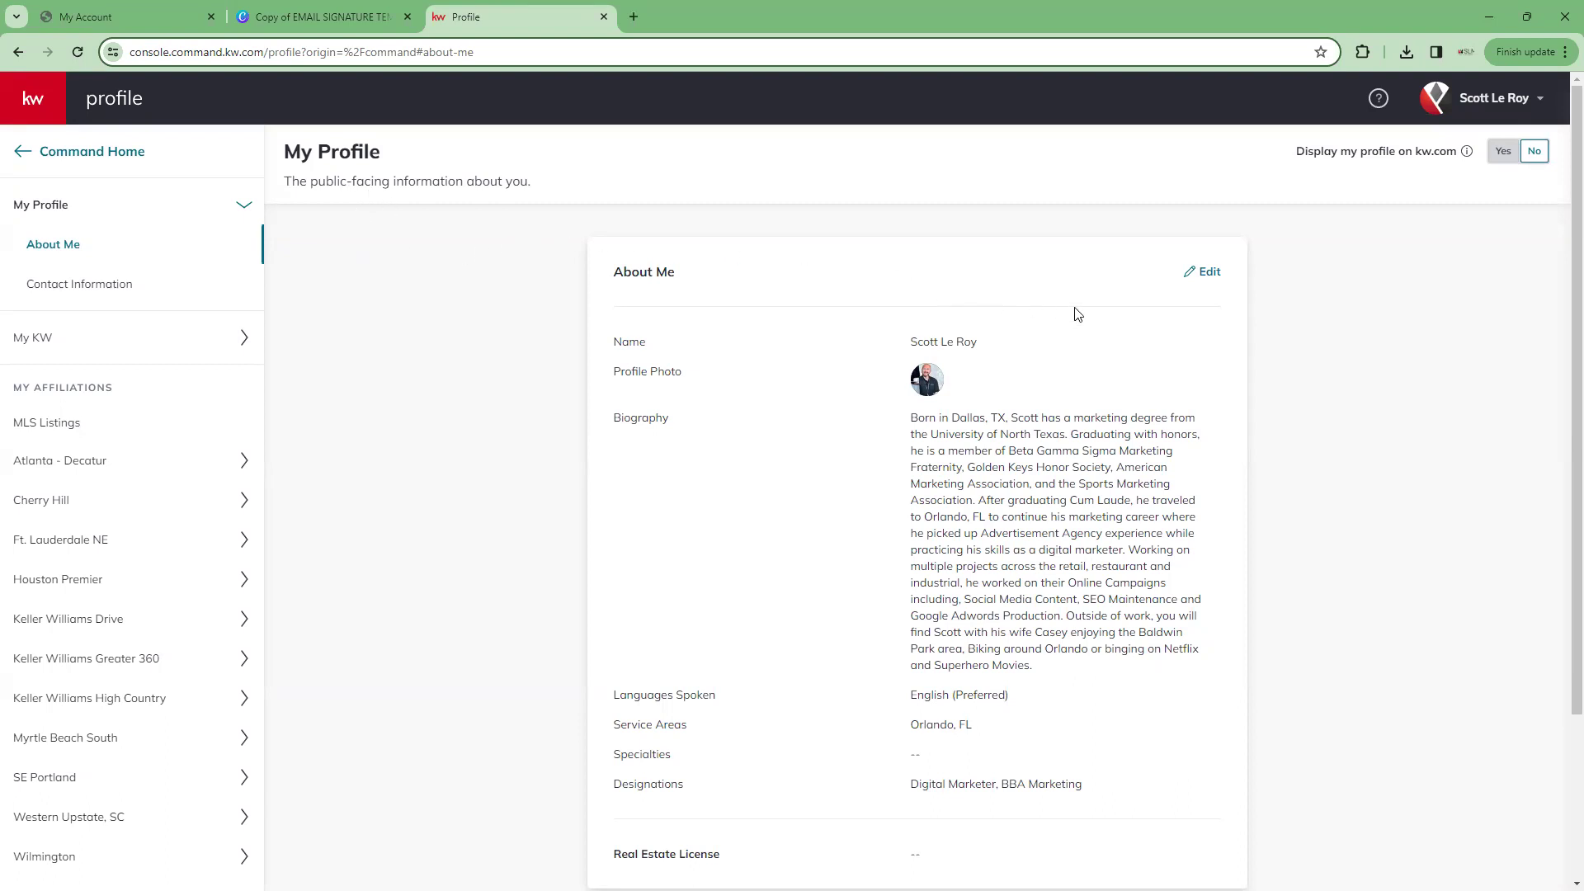
pyautogui.scroll(-1, 1077, 314)
pyautogui.scroll(1, 1076, 312)
pyautogui.scroll(-1, 934, 307)
pyautogui.scroll(1, 936, 312)
pyautogui.scroll(-1, 967, 416)
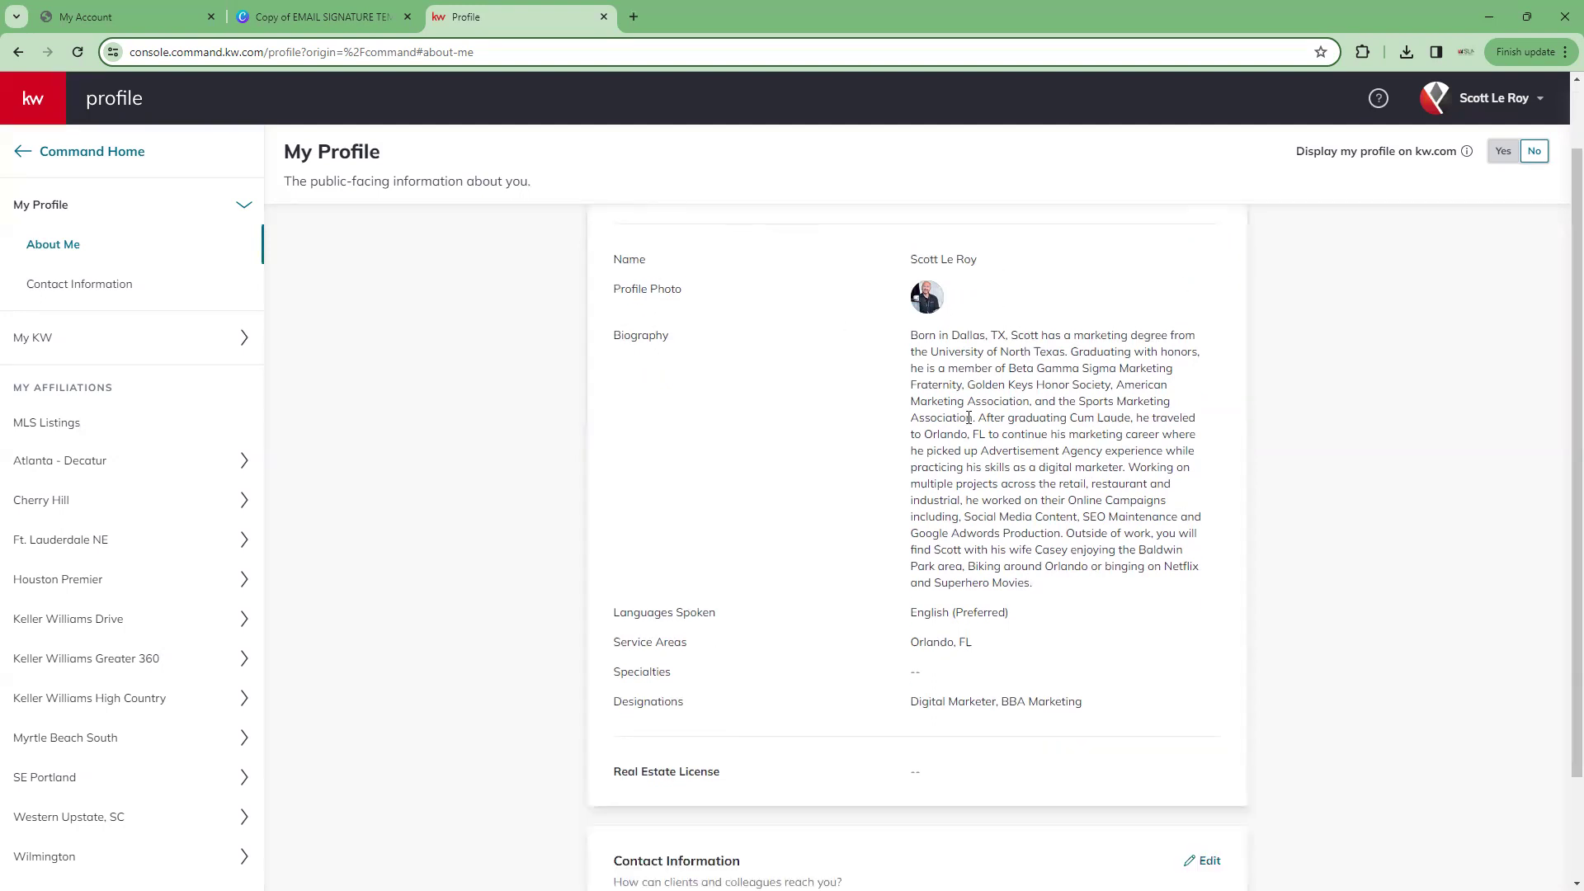
pyautogui.scroll(-1, 926, 348)
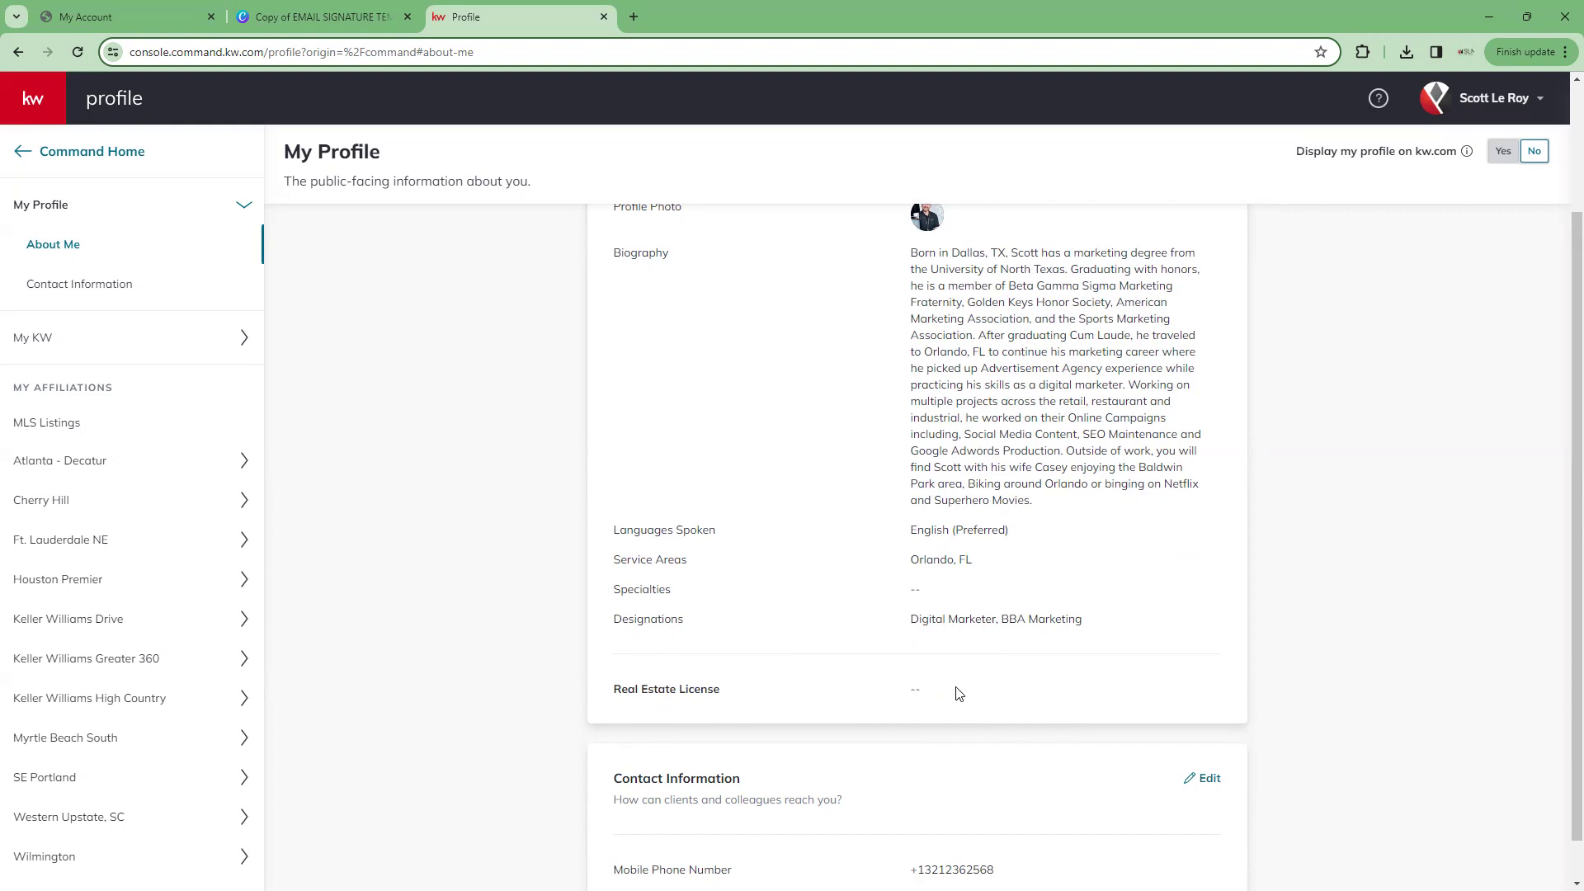
pyautogui.scroll(-1, 957, 694)
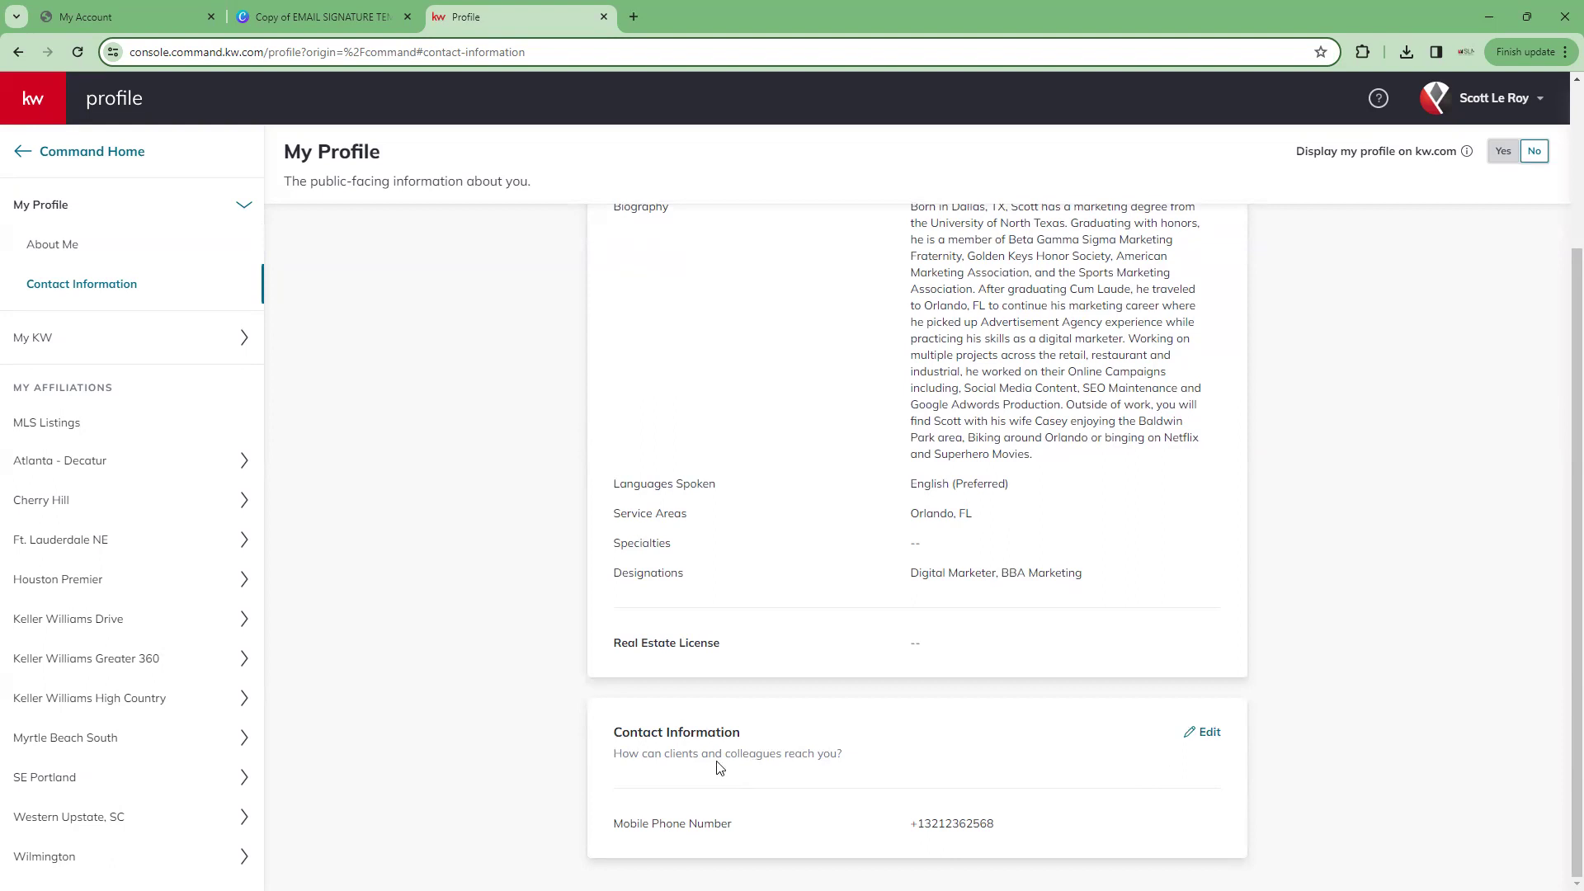
pyautogui.scroll(3, 677, 711)
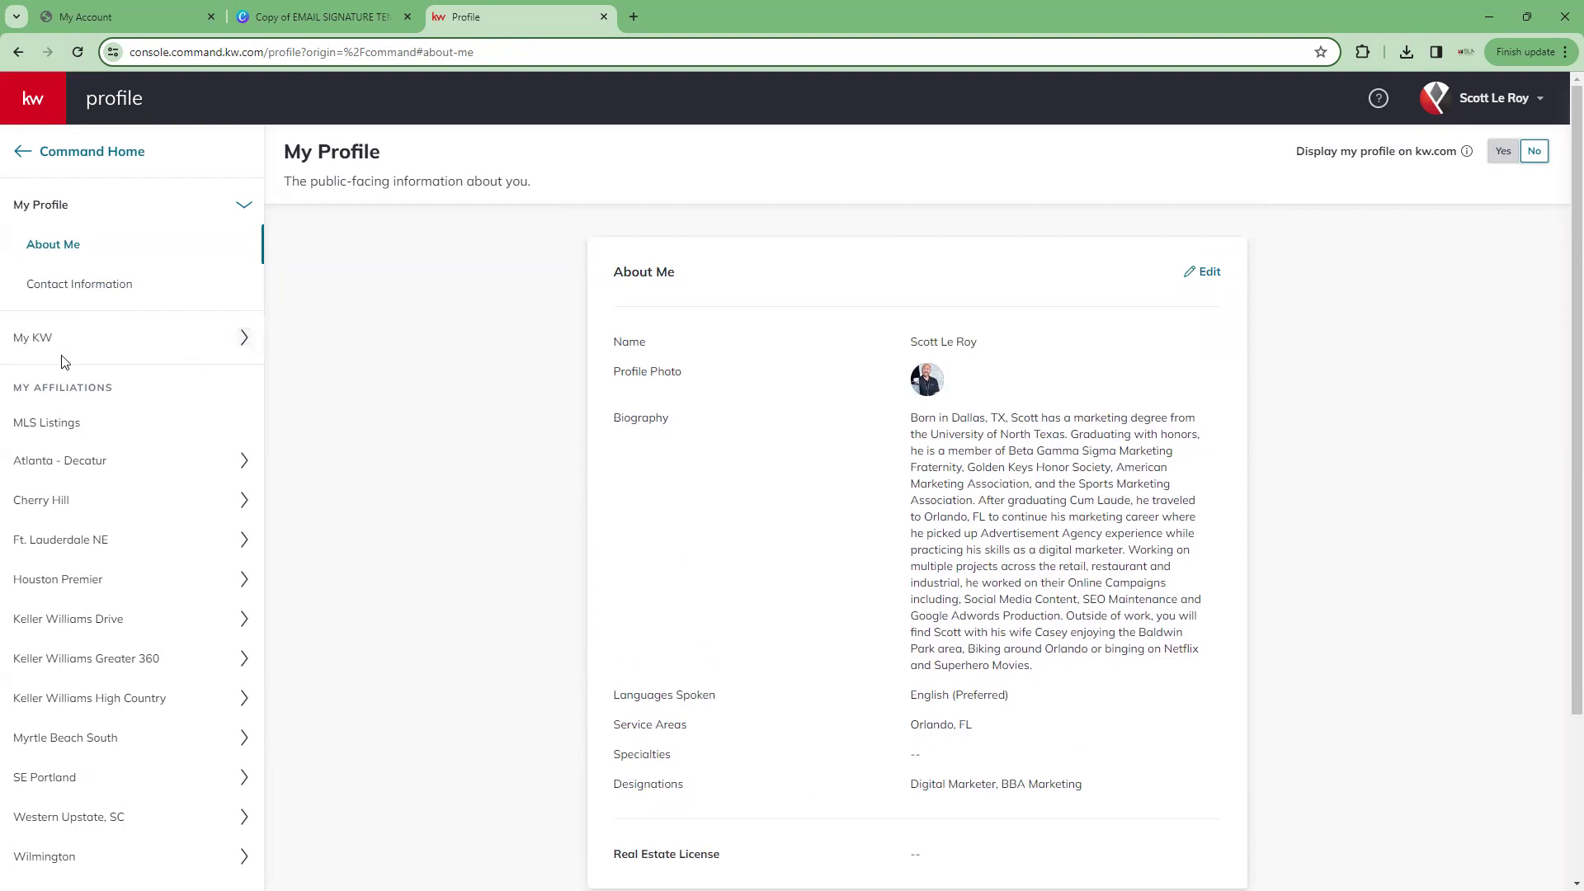
# View the My KW System Information login credentials, then switch to the onboarding tab
pyautogui.click(169, 347)
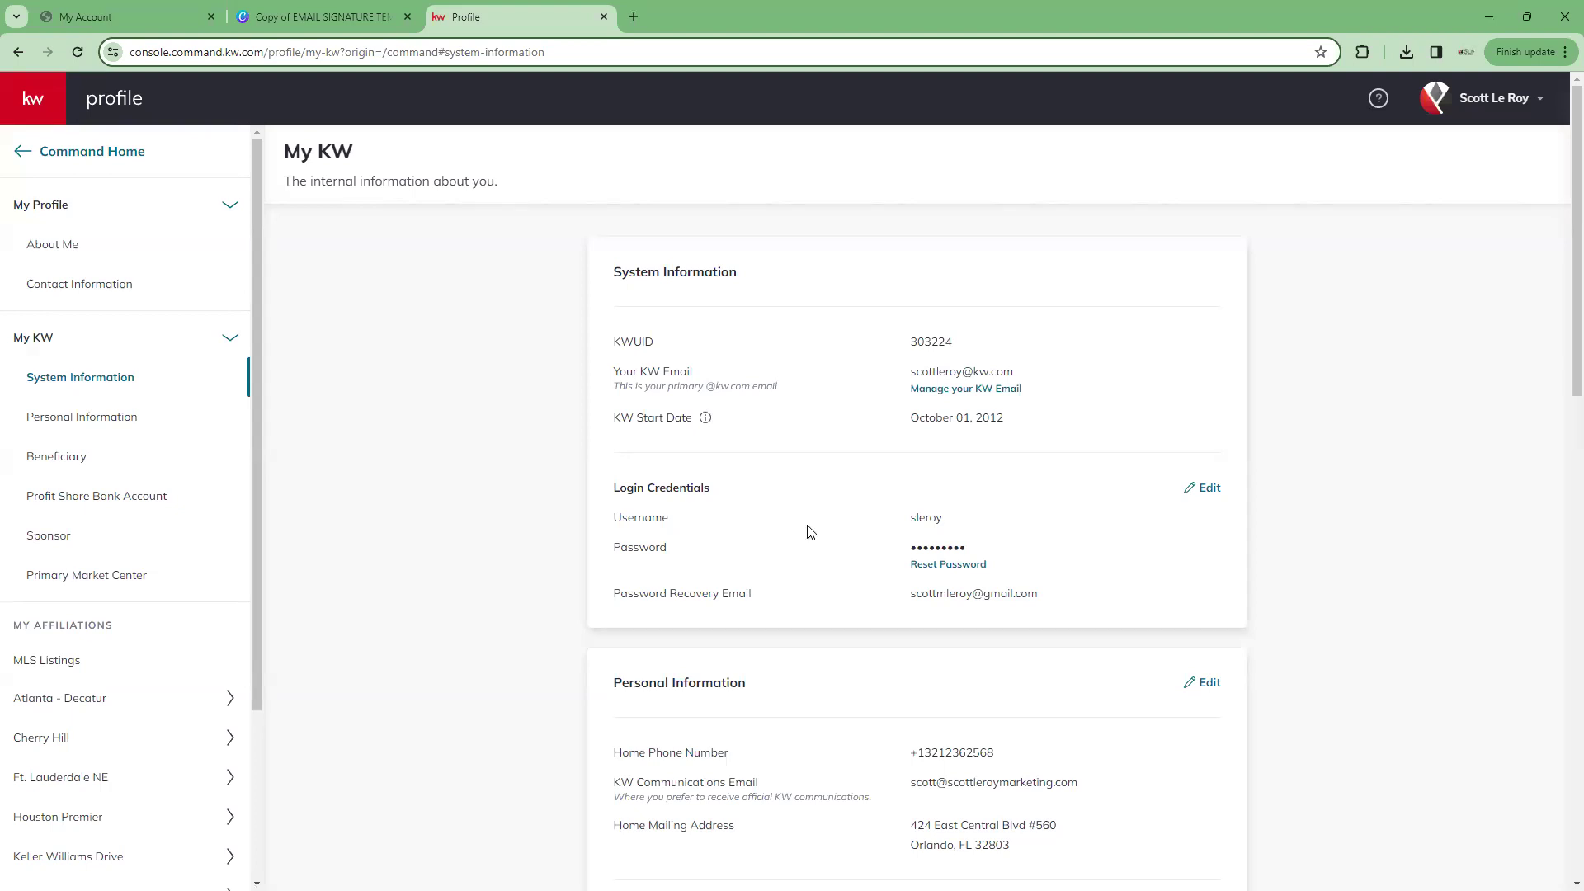
pyautogui.click(96, 5)
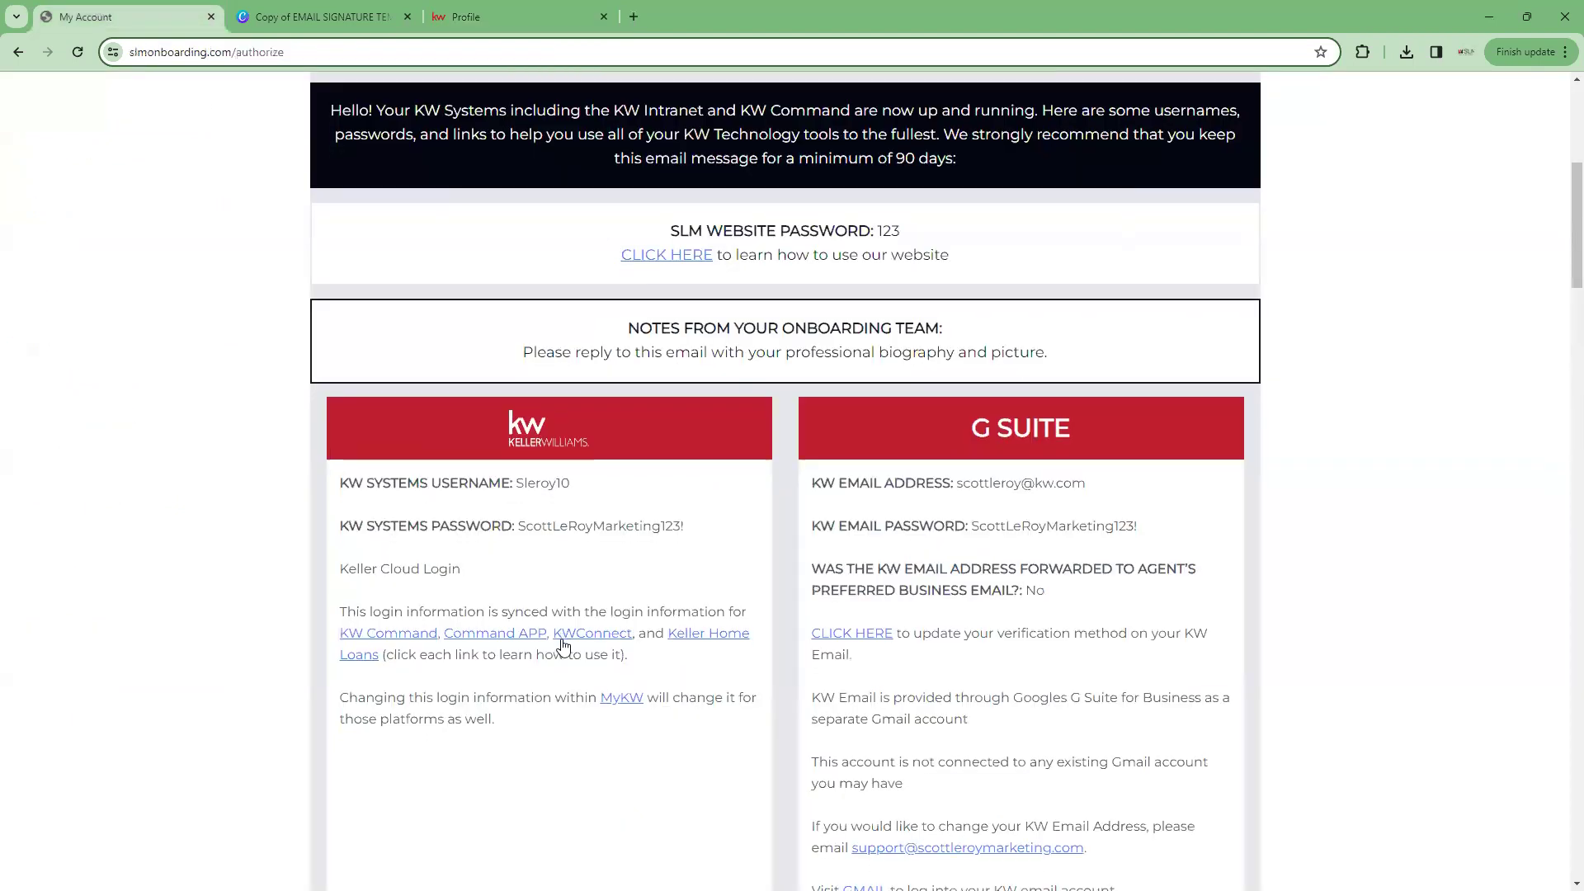
# Scroll to the KW Systems login details on the onboarding page, then return to the My KW page
pyautogui.scroll(-2, 561, 656)
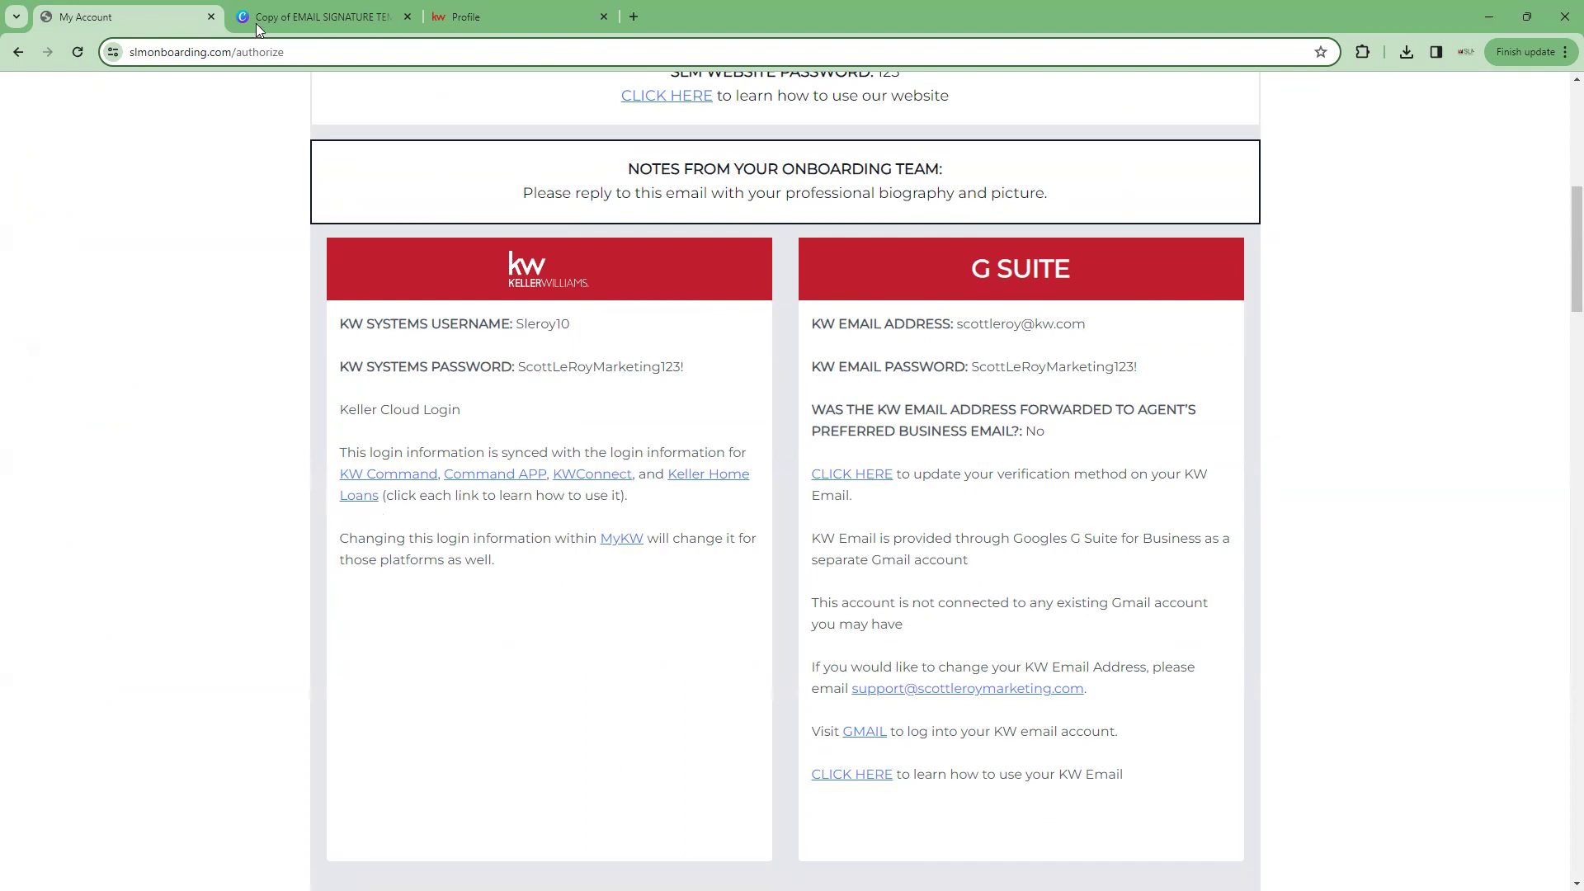
pyautogui.click(462, 15)
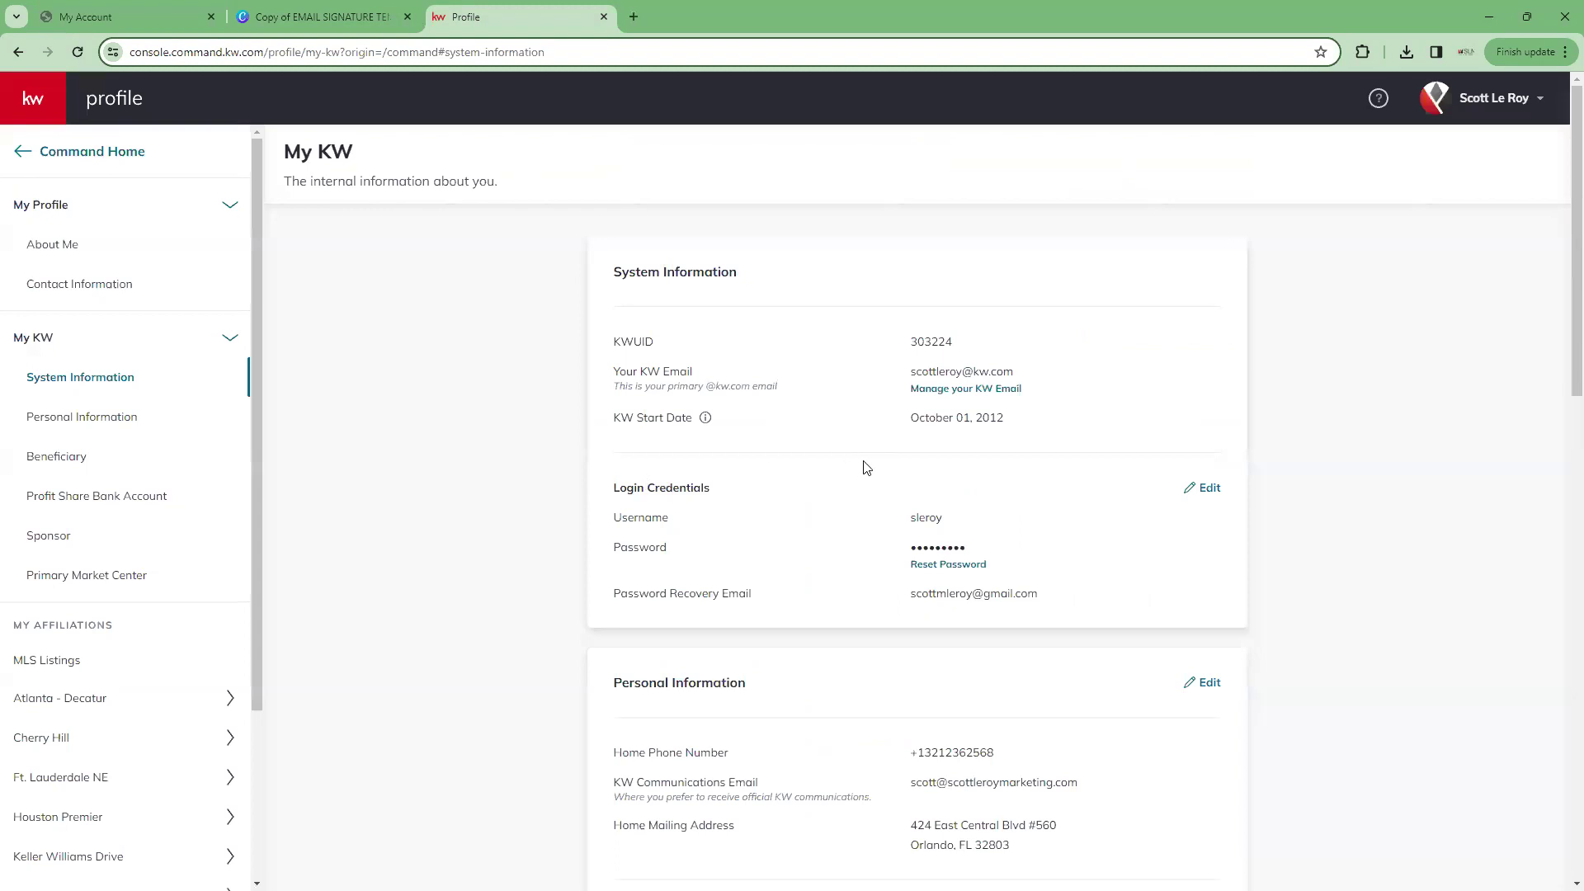
# Browse down through the My KW sections to the My Affiliations list
pyautogui.scroll(-2, 863, 463)
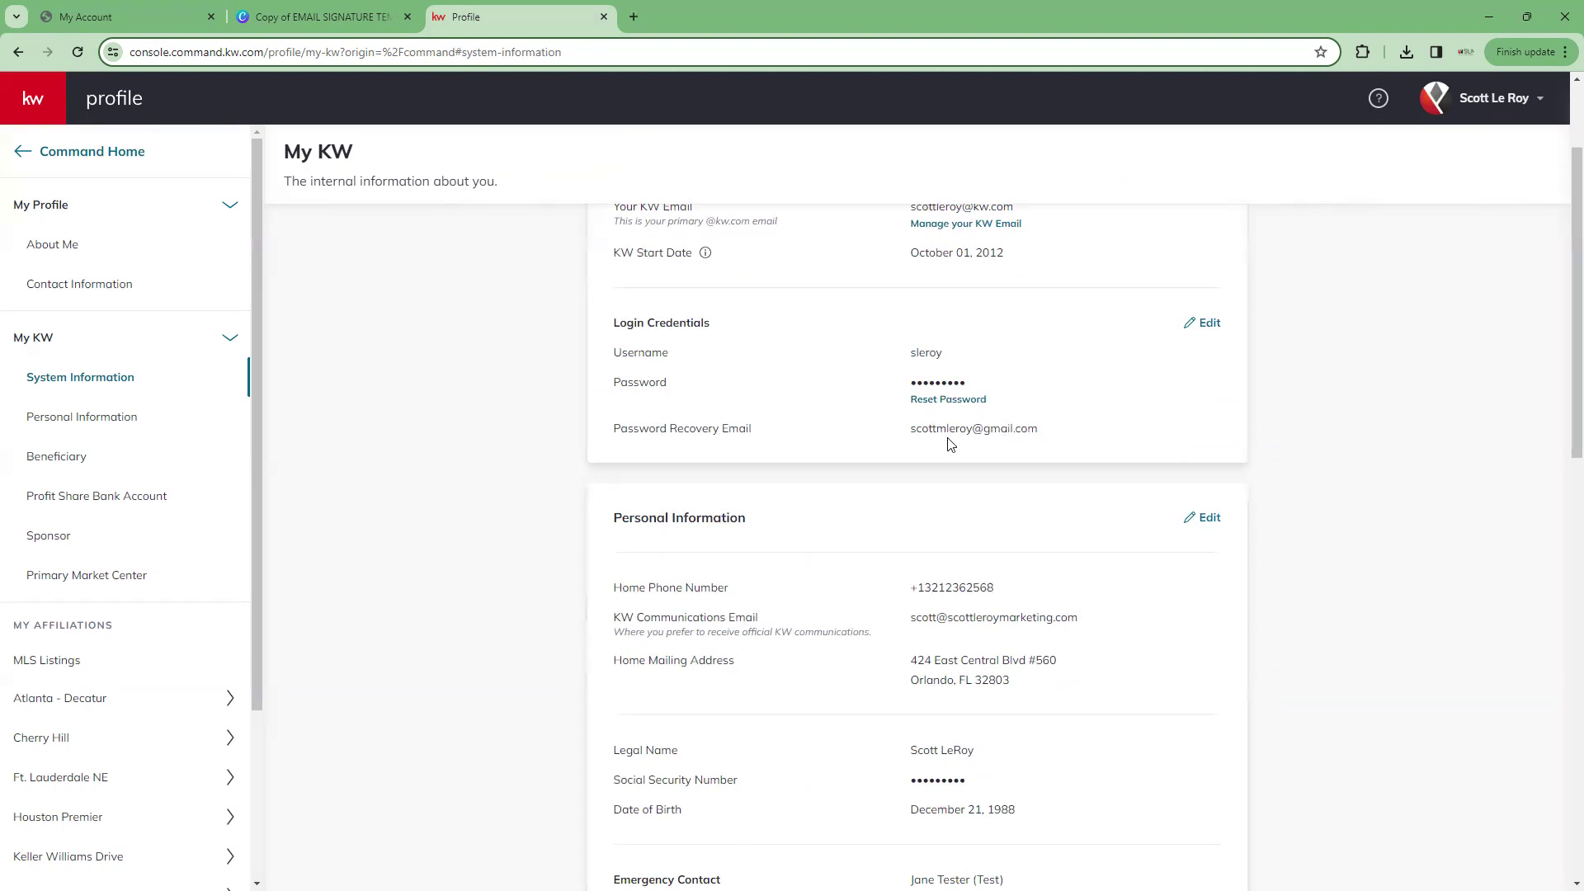
pyautogui.scroll(-3, 949, 444)
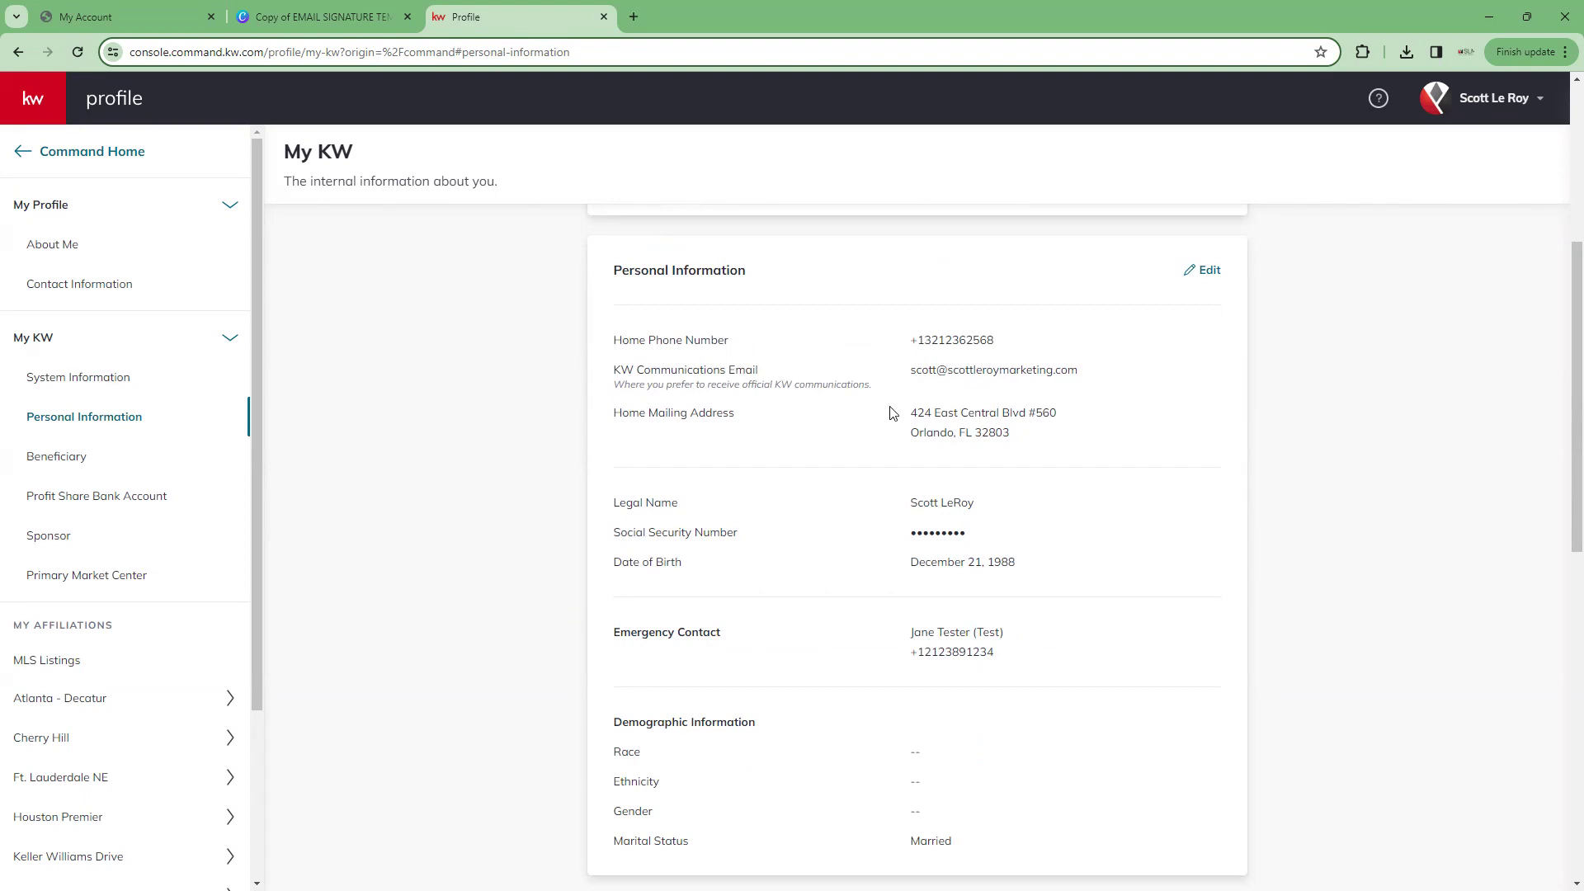
pyautogui.scroll(-1, 896, 417)
pyautogui.scroll(1, 895, 417)
pyautogui.scroll(-2, 1114, 343)
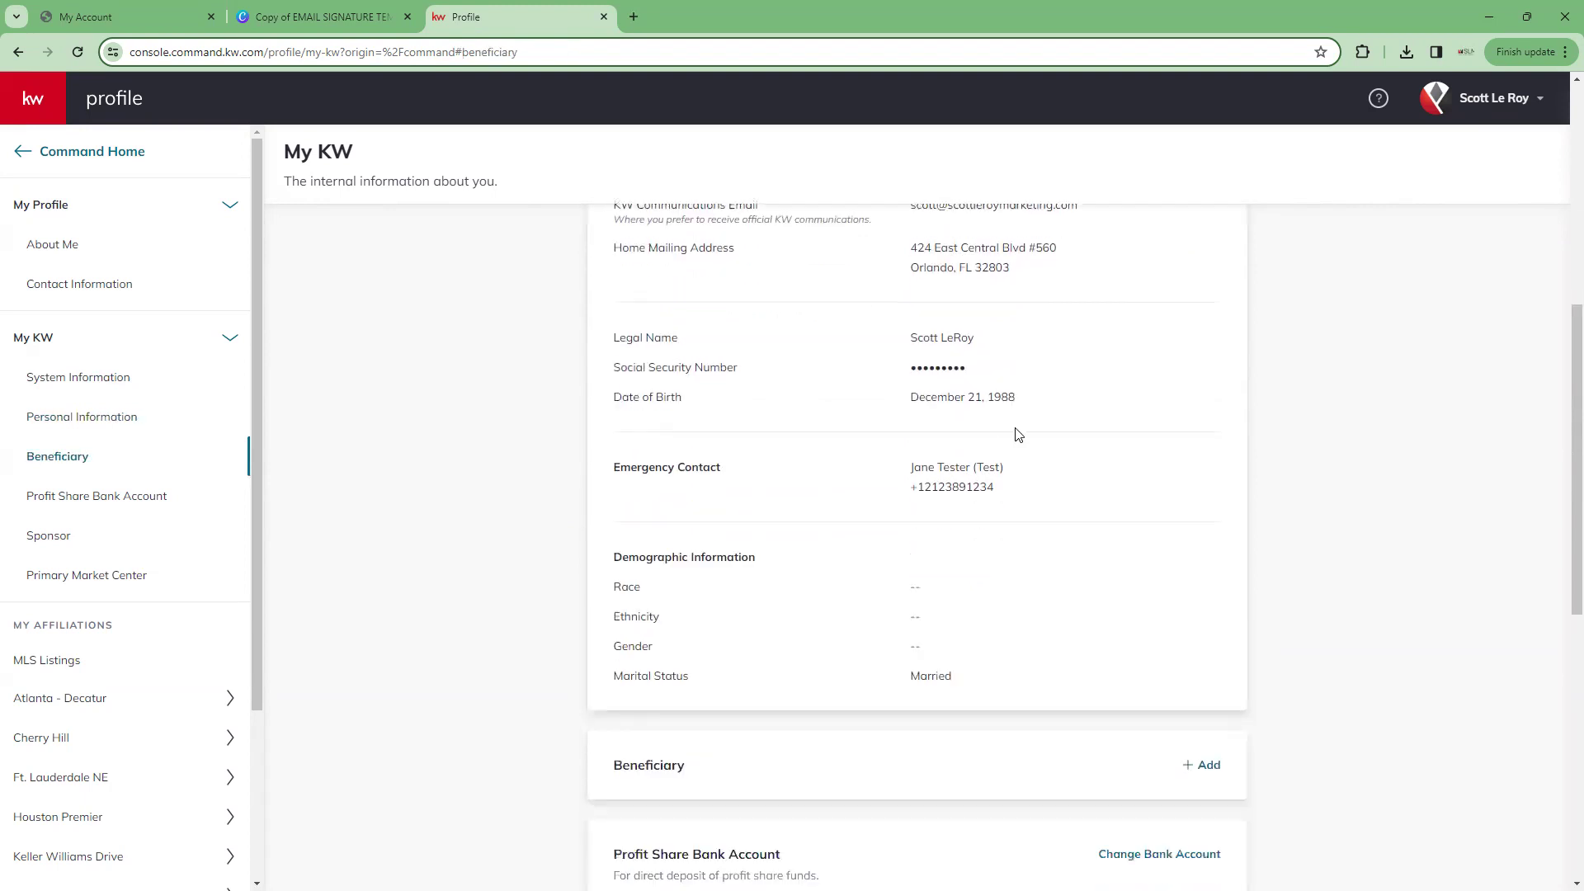
pyautogui.scroll(-4, 1015, 434)
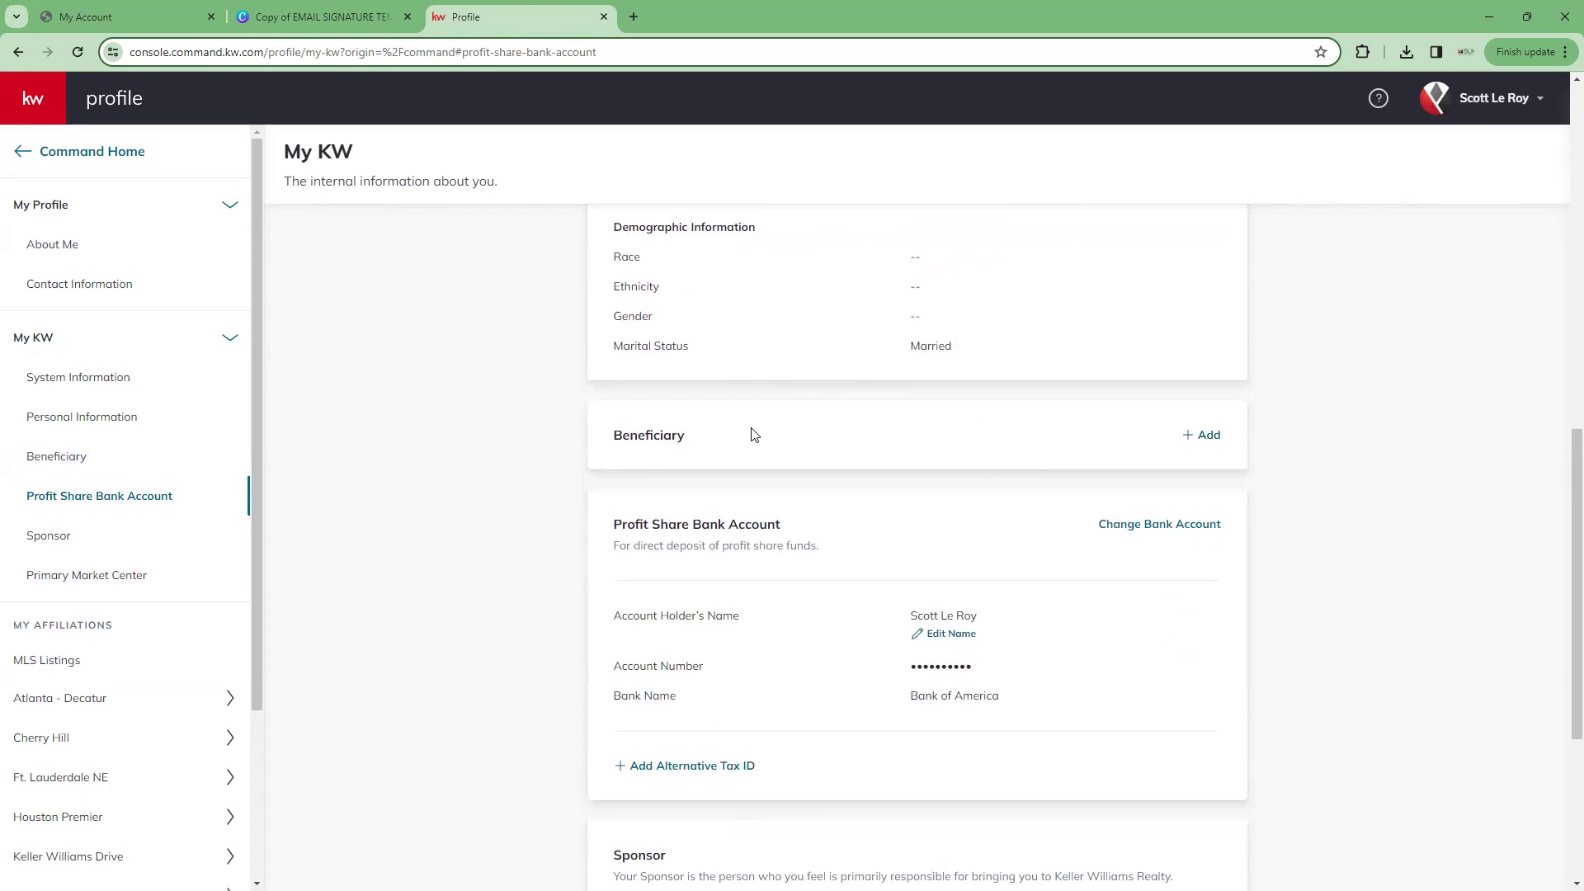
pyautogui.scroll(-2, 753, 431)
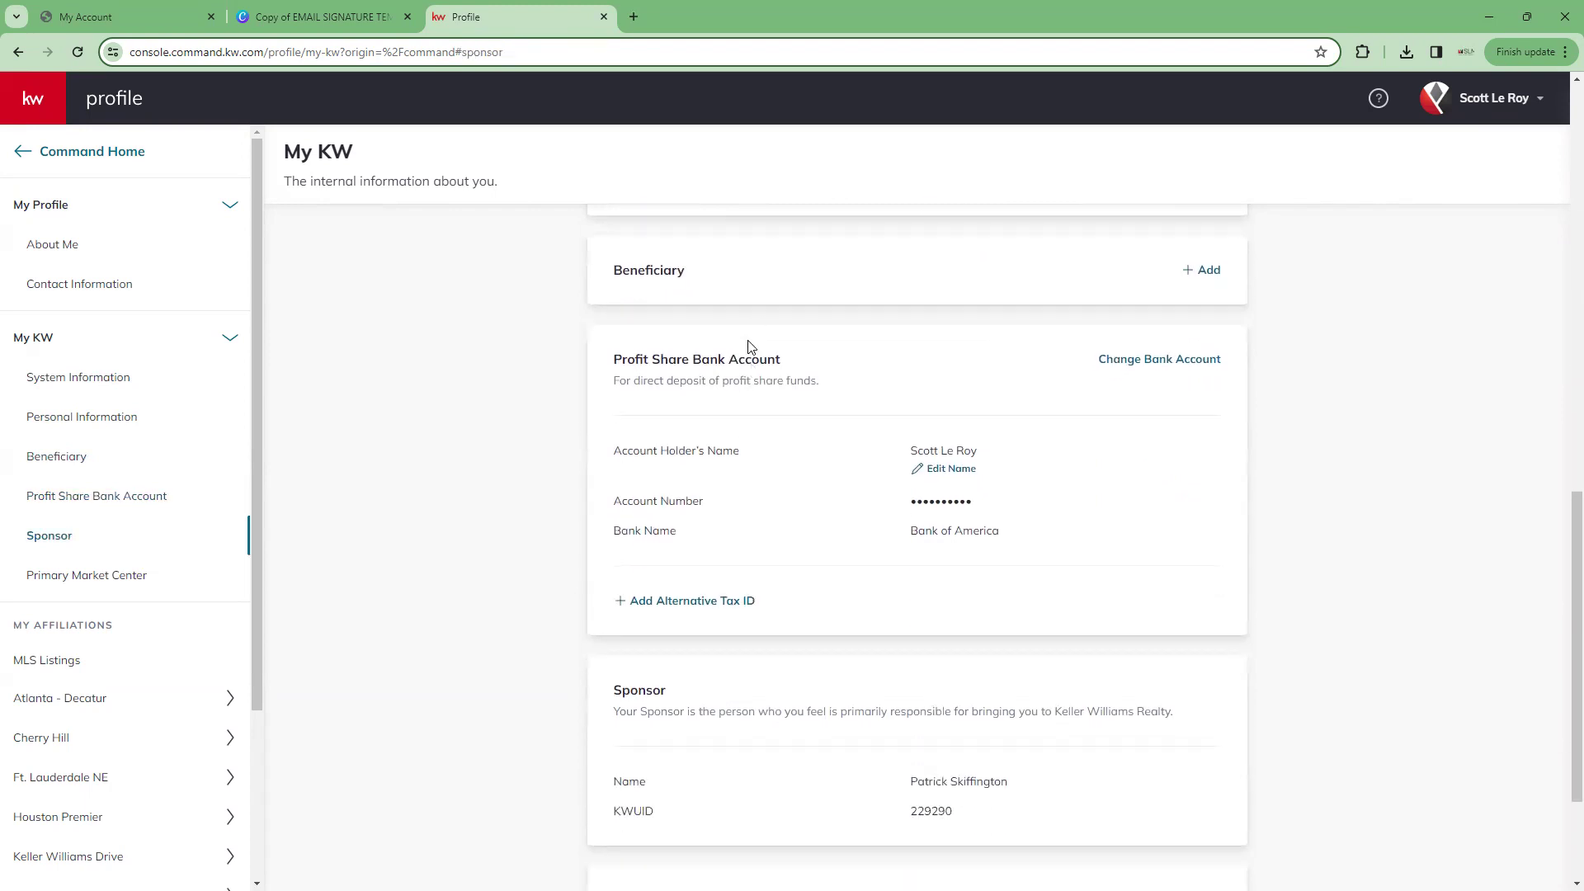
pyautogui.scroll(-3, 751, 380)
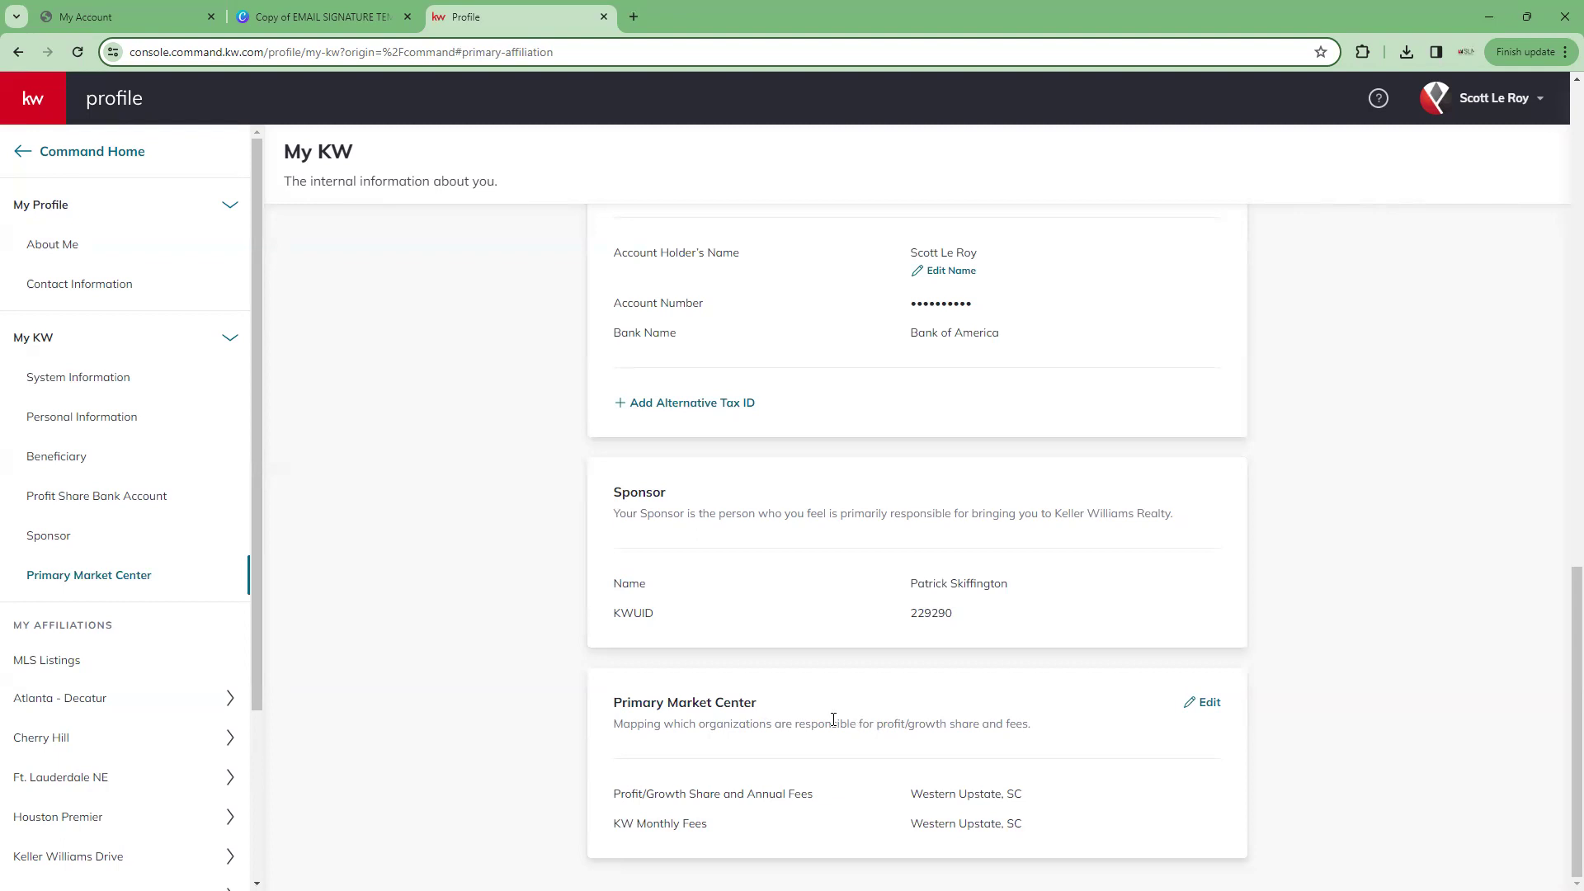
pyautogui.scroll(-2, 141, 640)
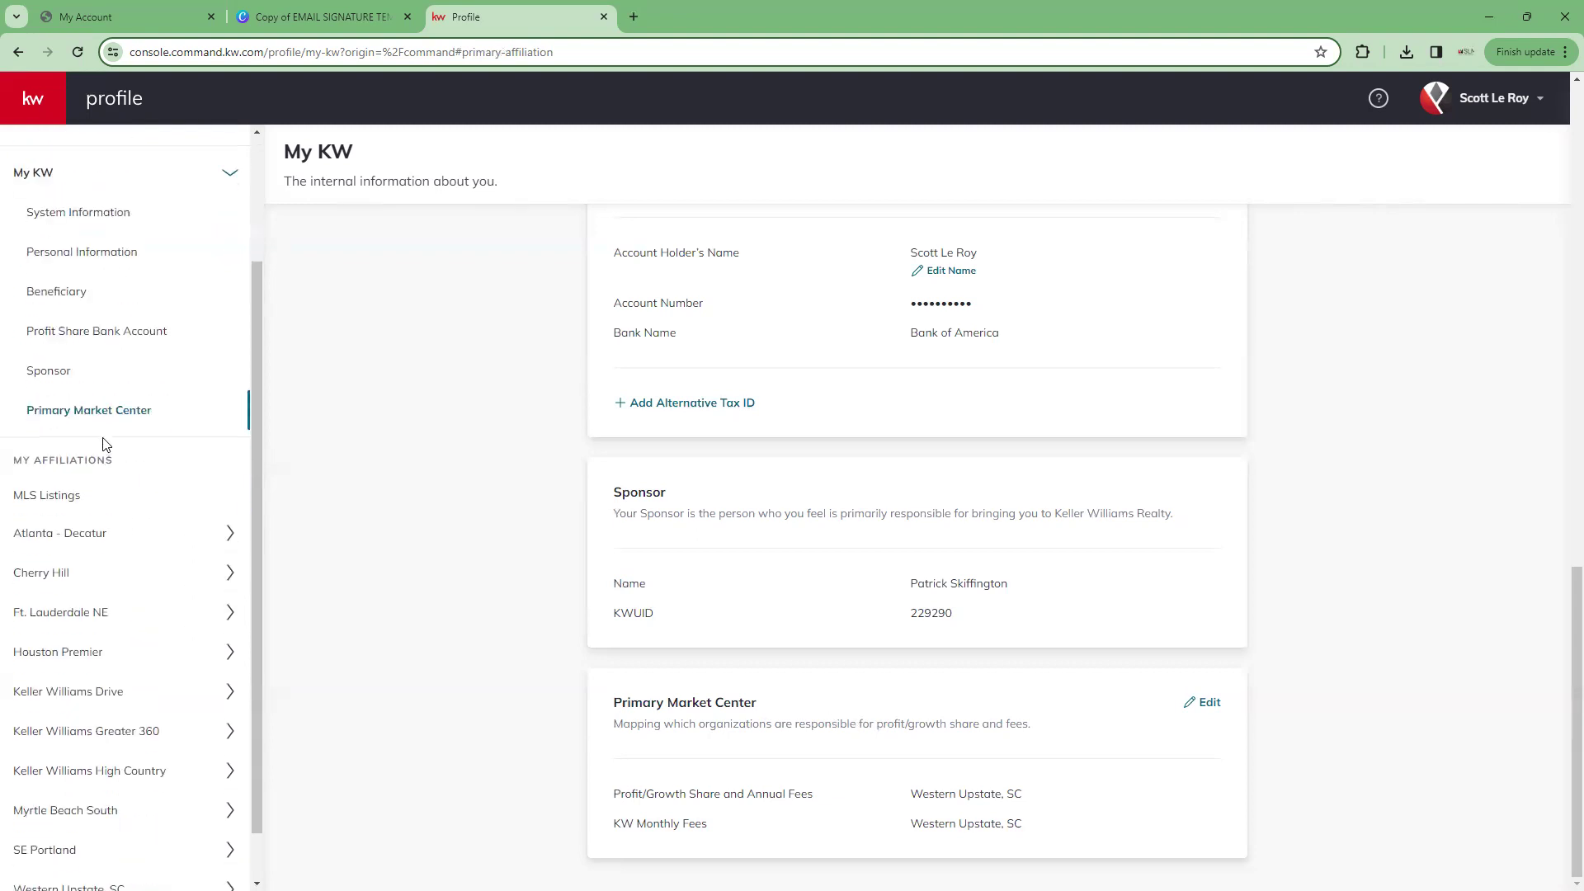
pyautogui.scroll(-1, 67, 343)
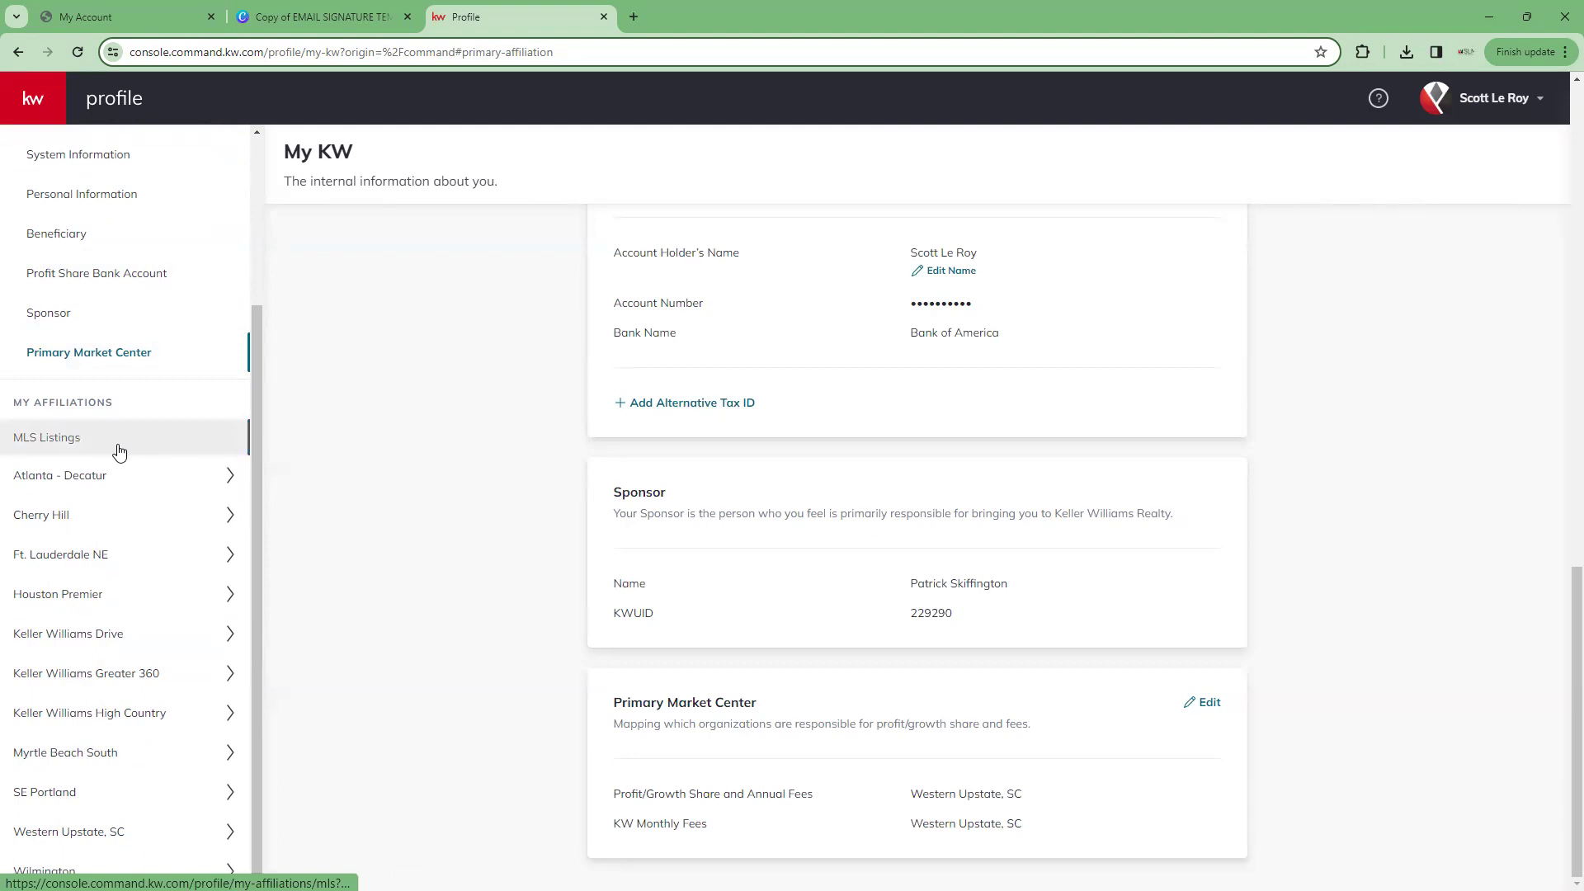
# Review Atlanta - Decatur's Market Center Tech Trainer role, then return to the Welcome Home dashboard
pyautogui.click(113, 481)
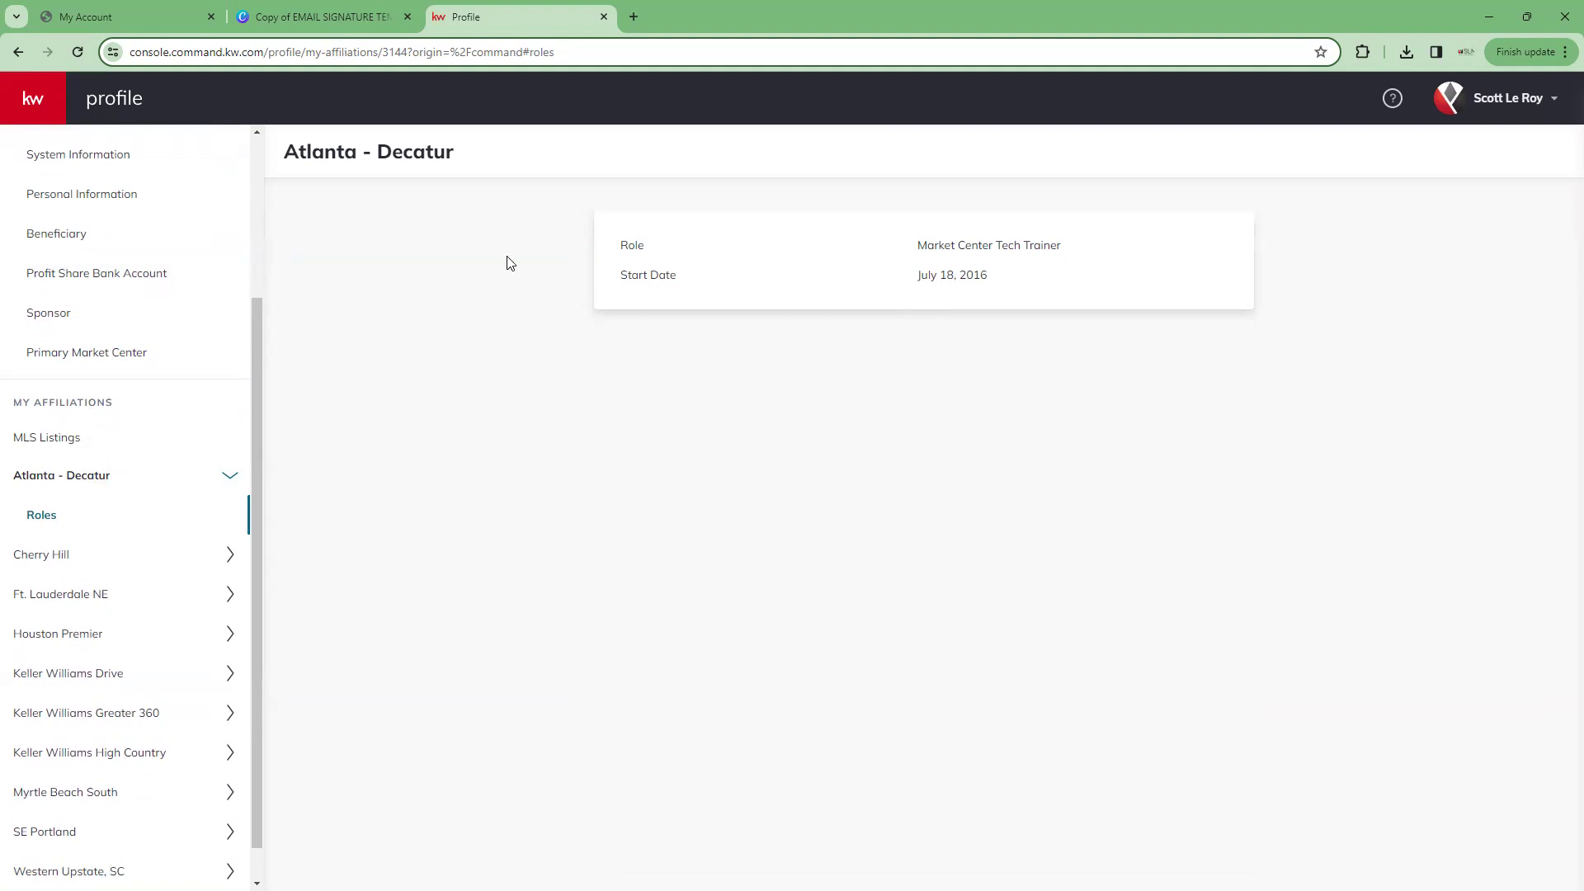
pyautogui.scroll(3, 181, 283)
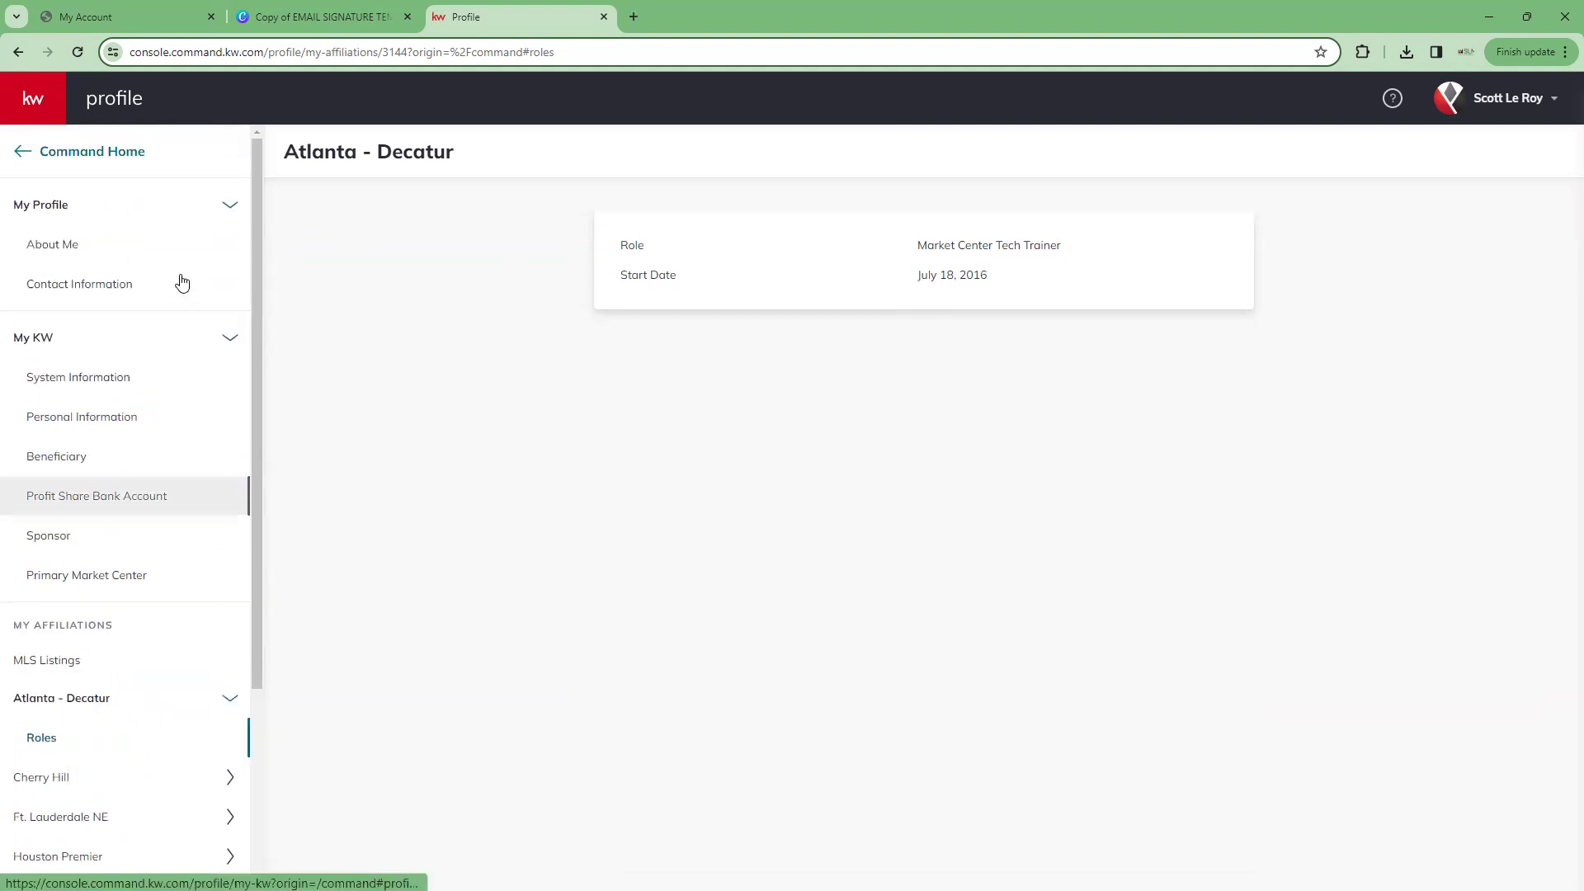
pyautogui.click(23, 153)
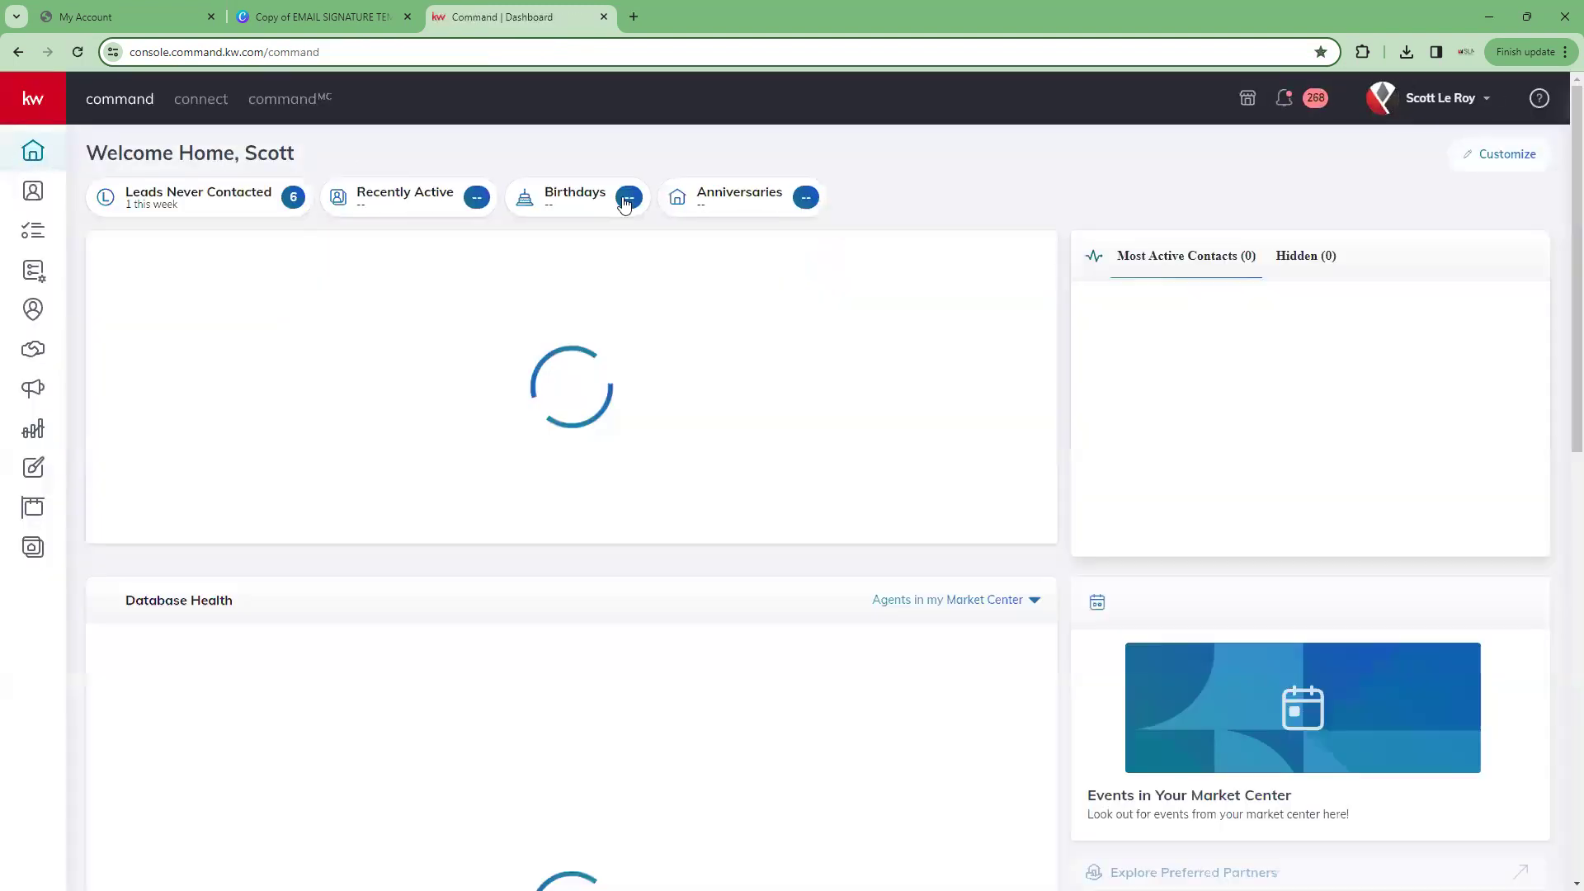
# Open account Settings and scroll to Email Services listing DocuSign, Dotloop, Command Email and Mailchimp
pyautogui.click(1429, 103)
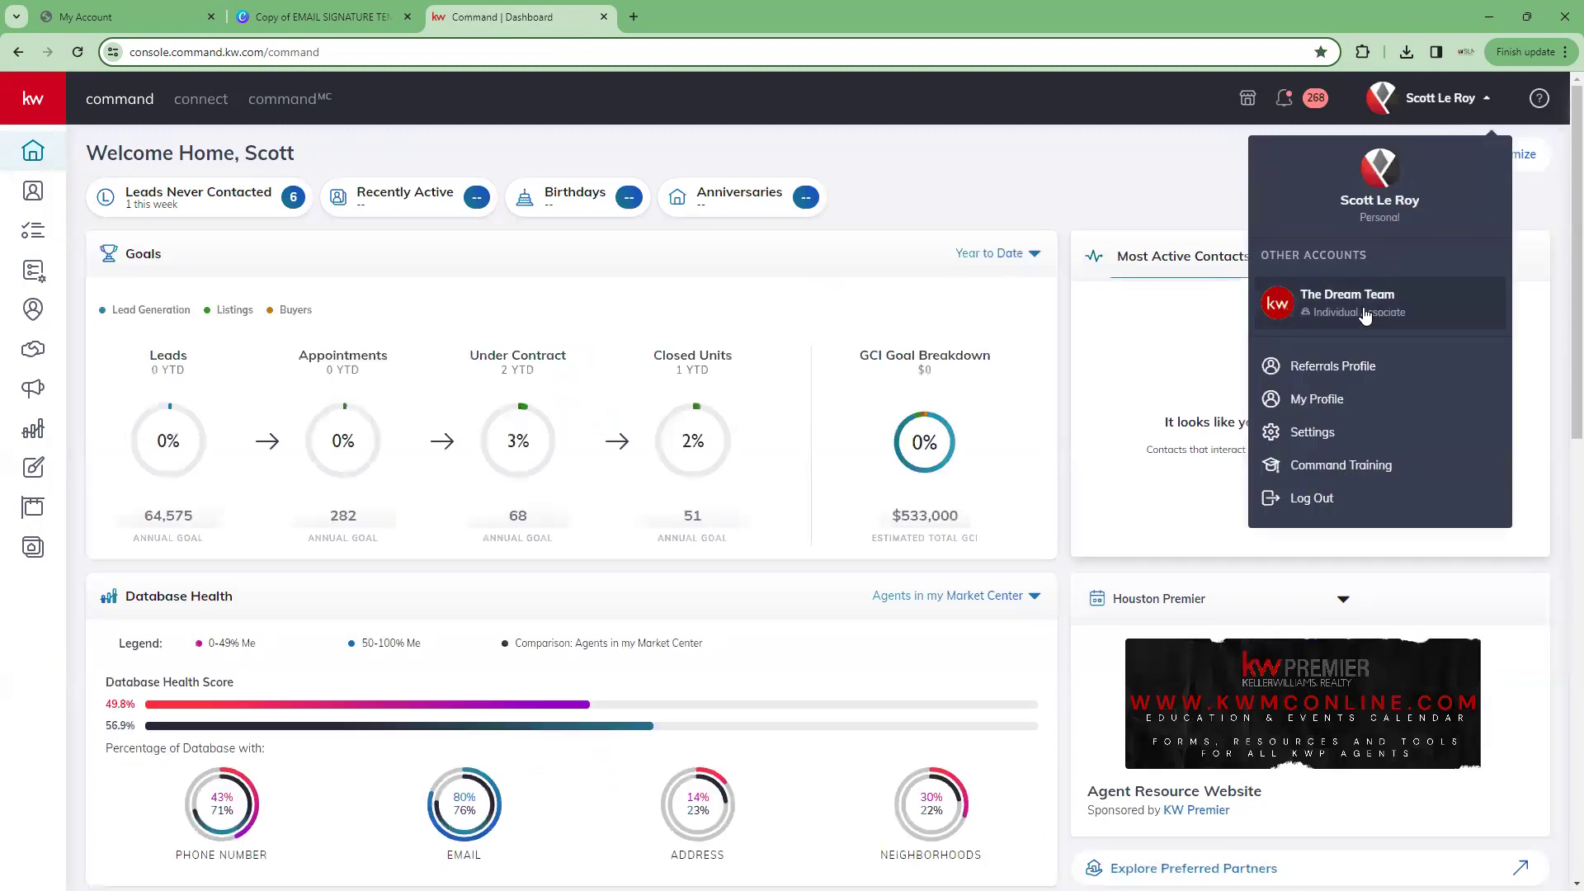
pyautogui.click(1313, 434)
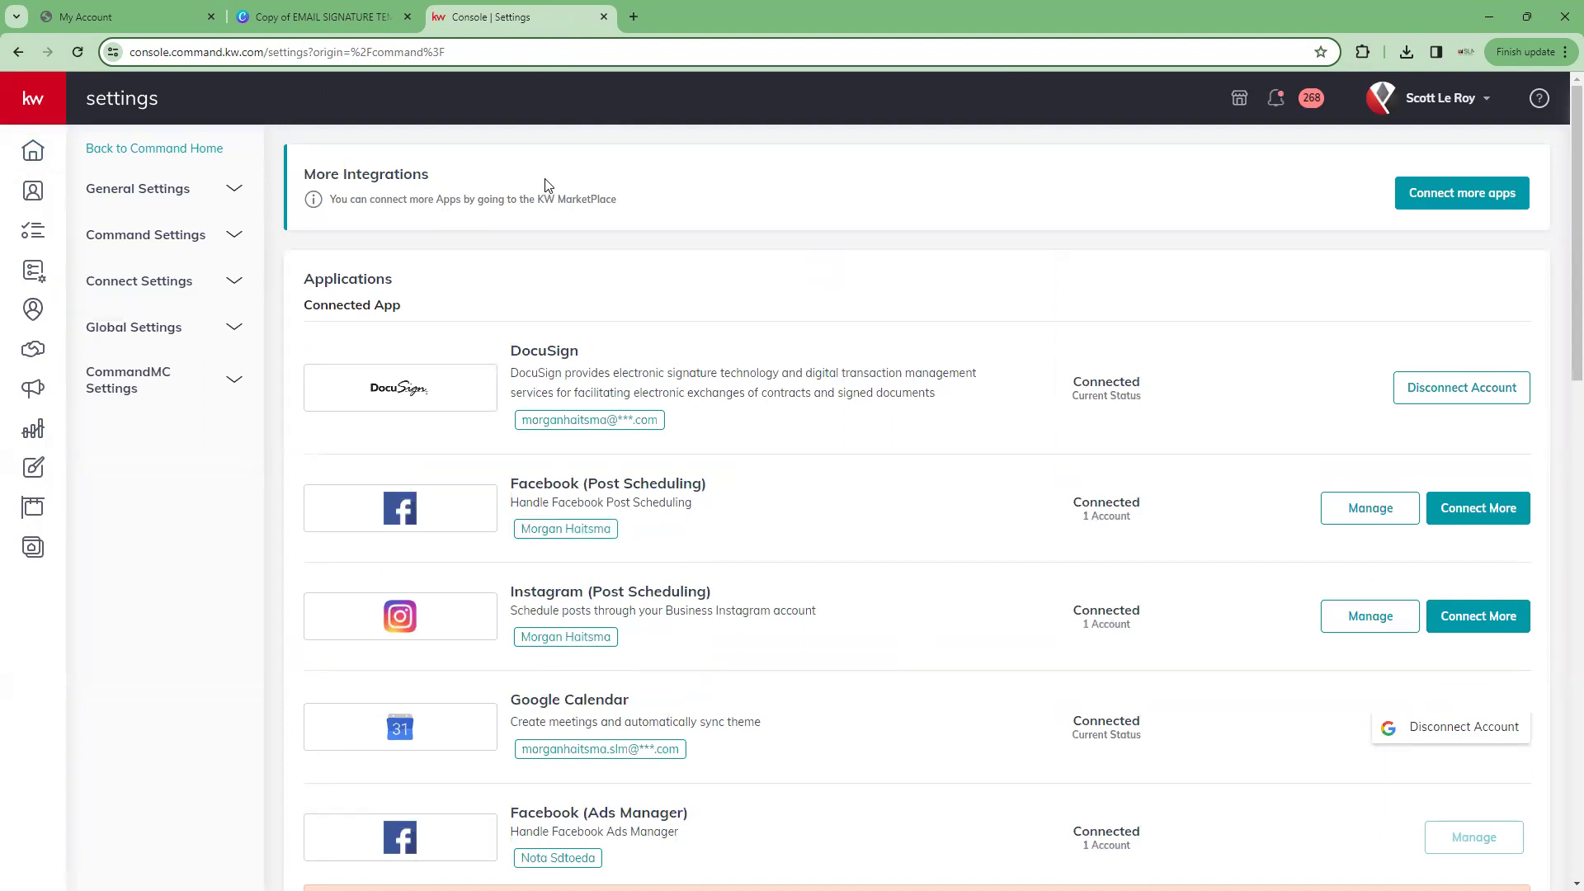
pyautogui.scroll(-1, 546, 185)
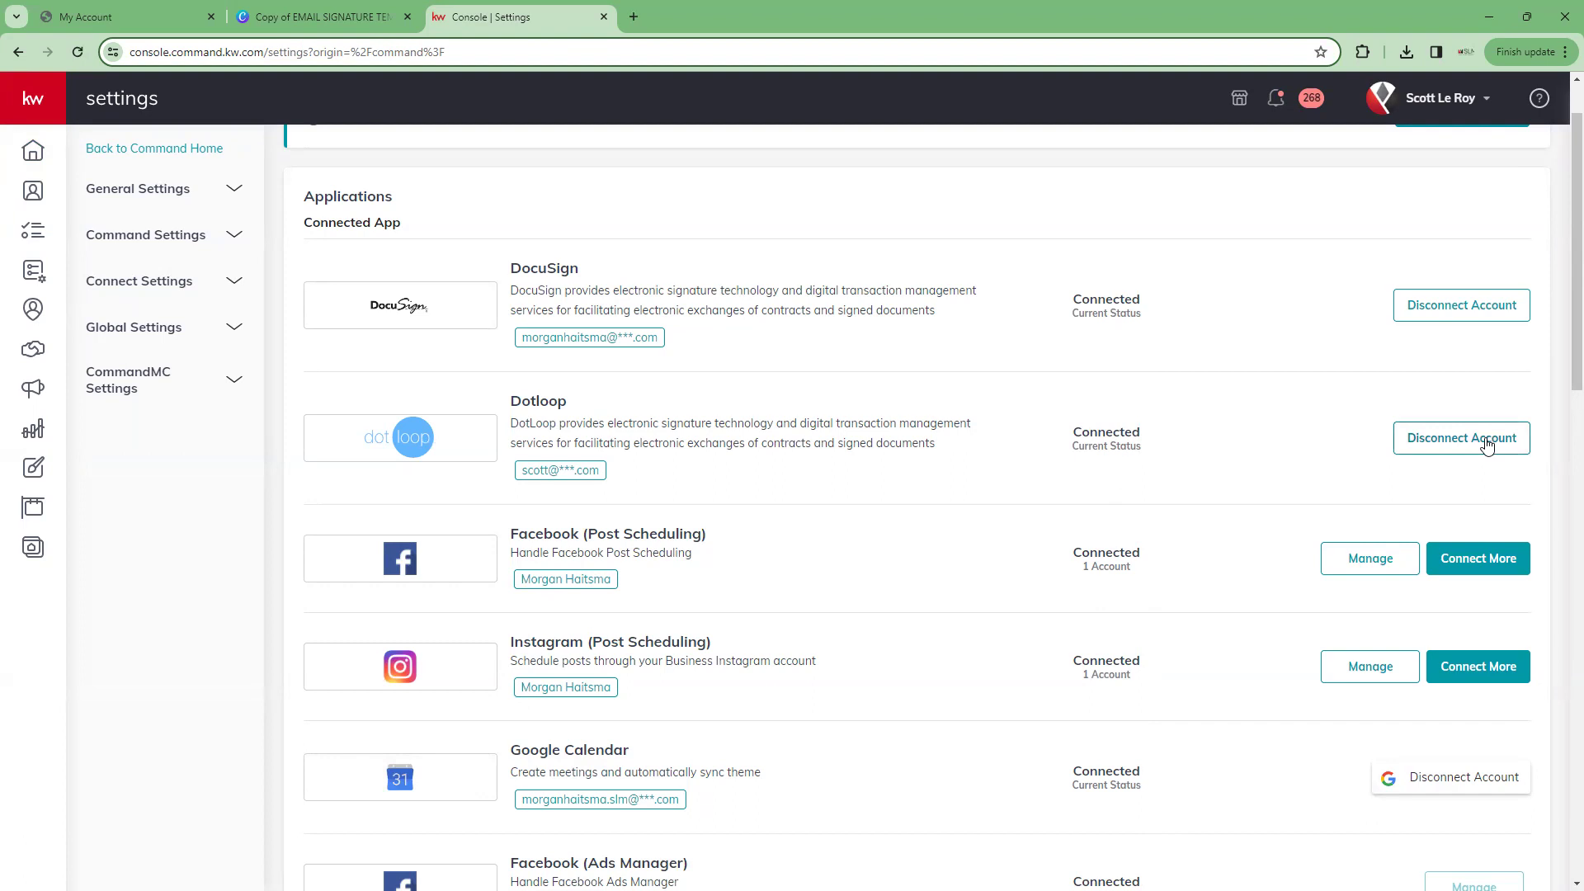
pyautogui.scroll(-3, 479, 269)
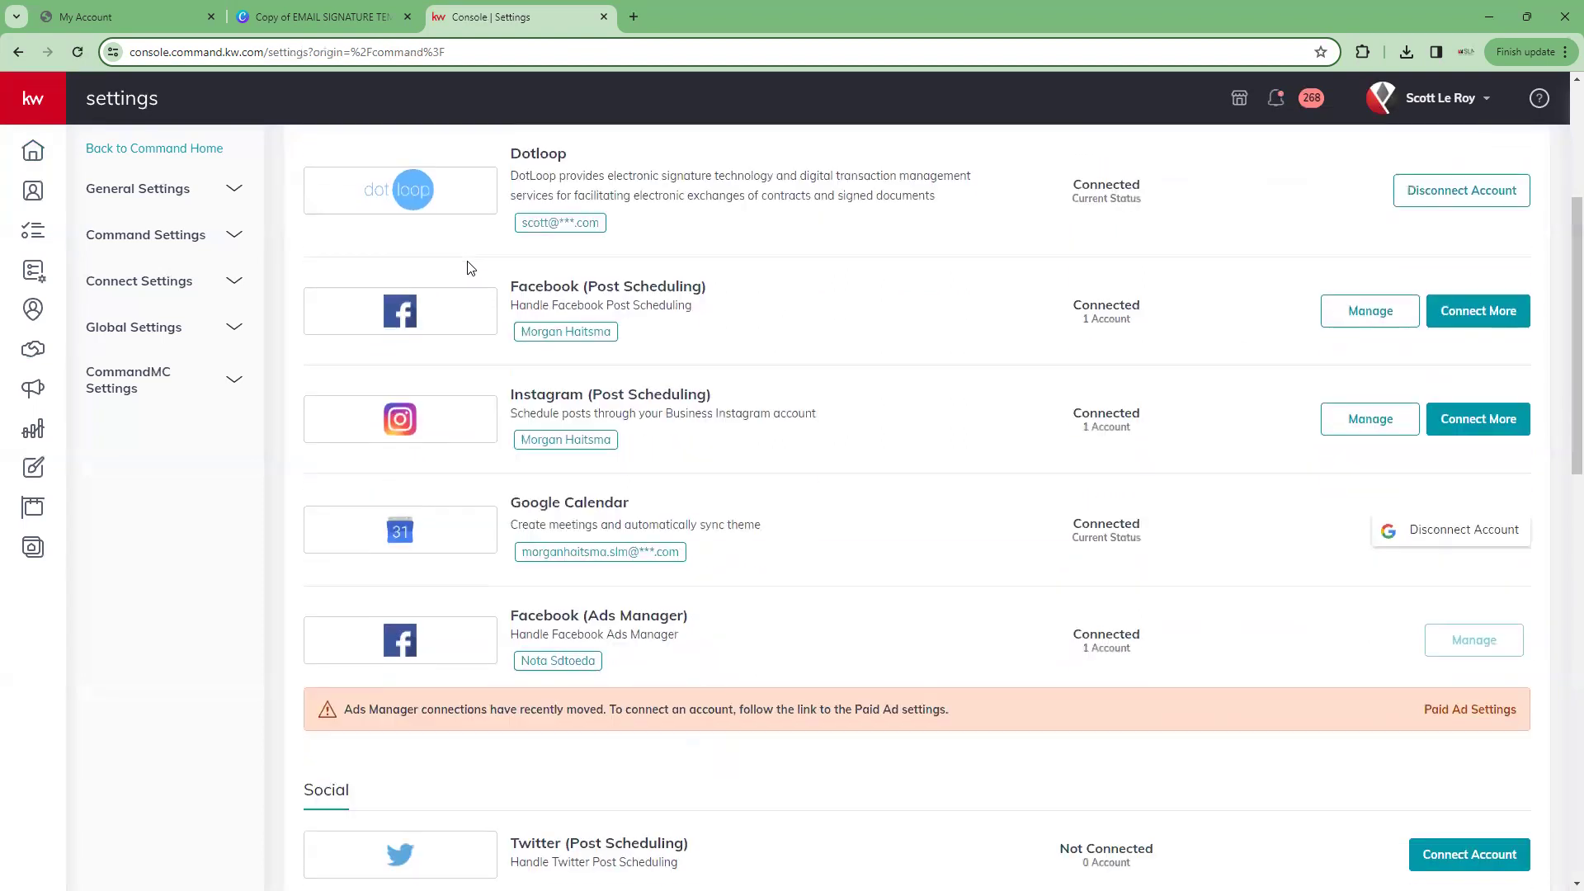
pyautogui.scroll(-9, 471, 269)
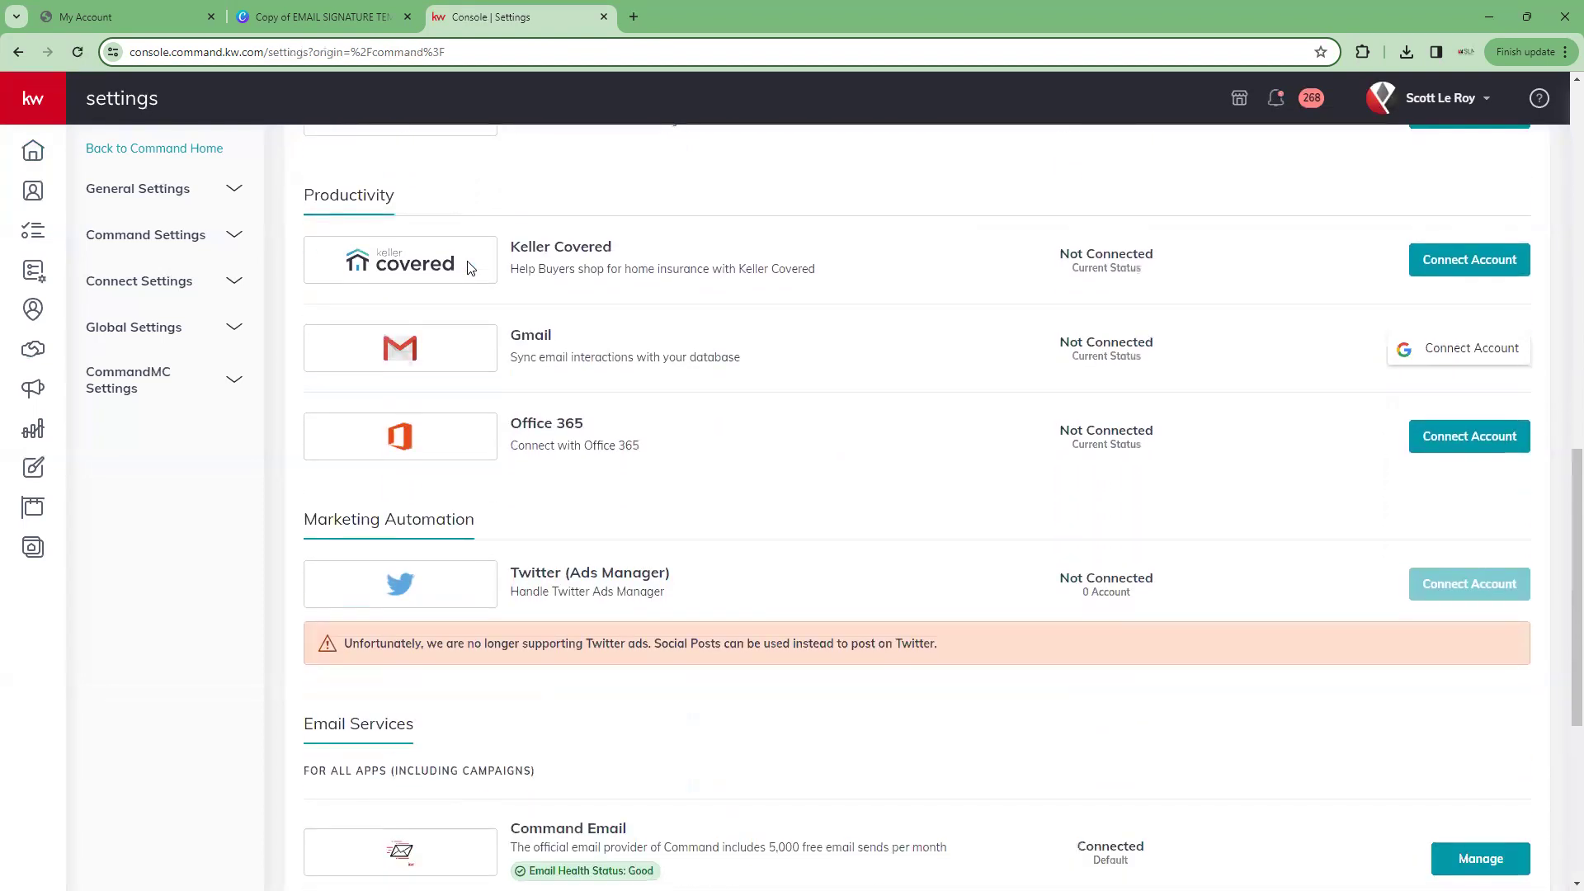
pyautogui.scroll(-5, 469, 268)
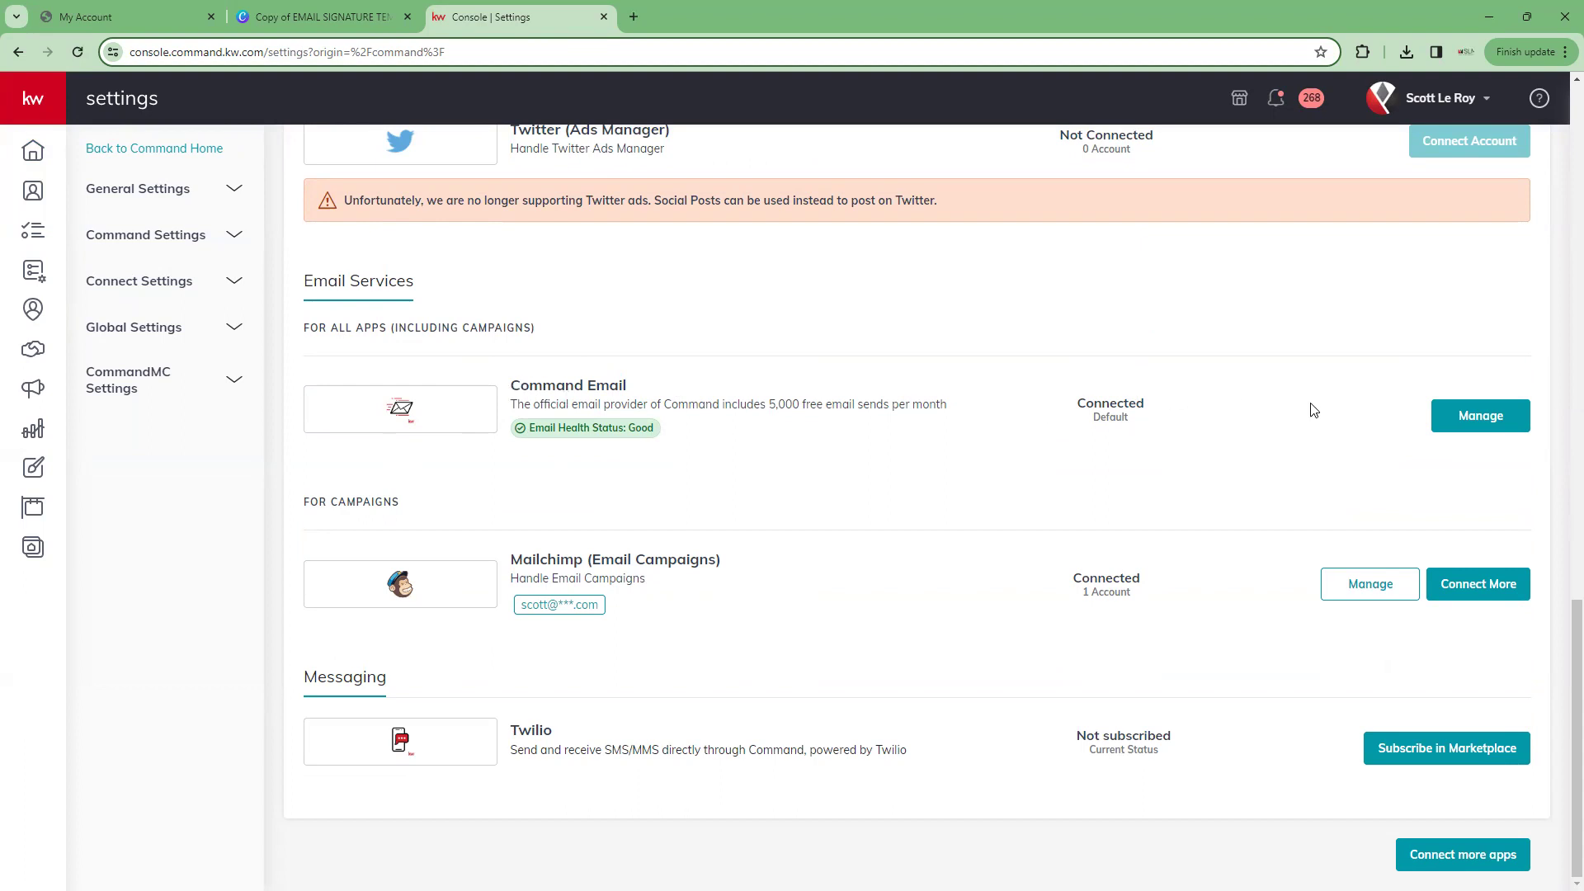
pyautogui.click(1496, 417)
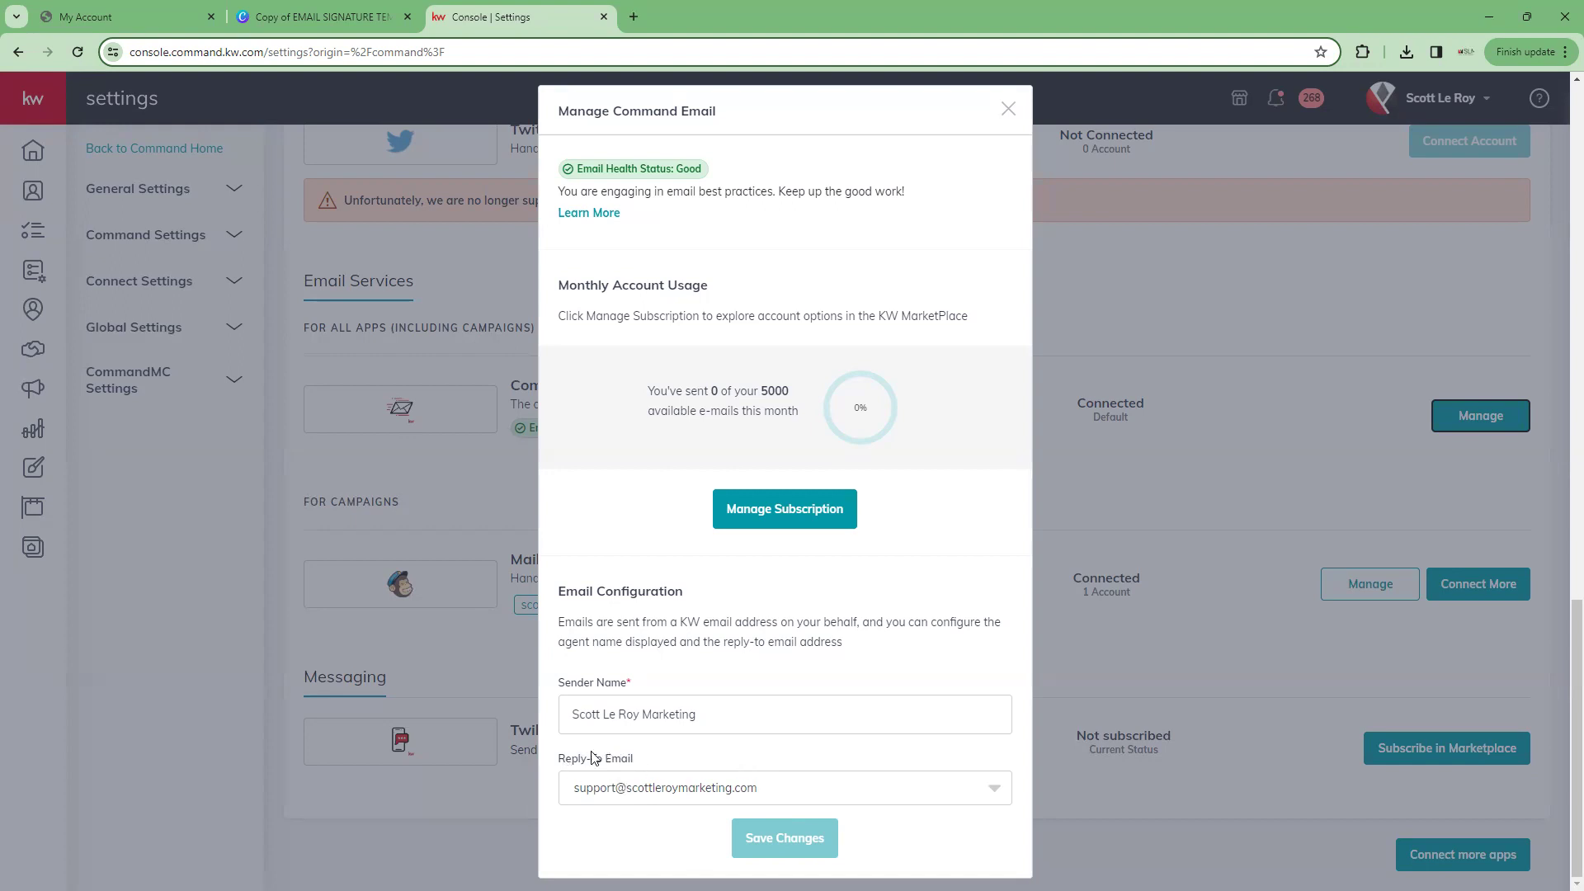
pyautogui.click(993, 791)
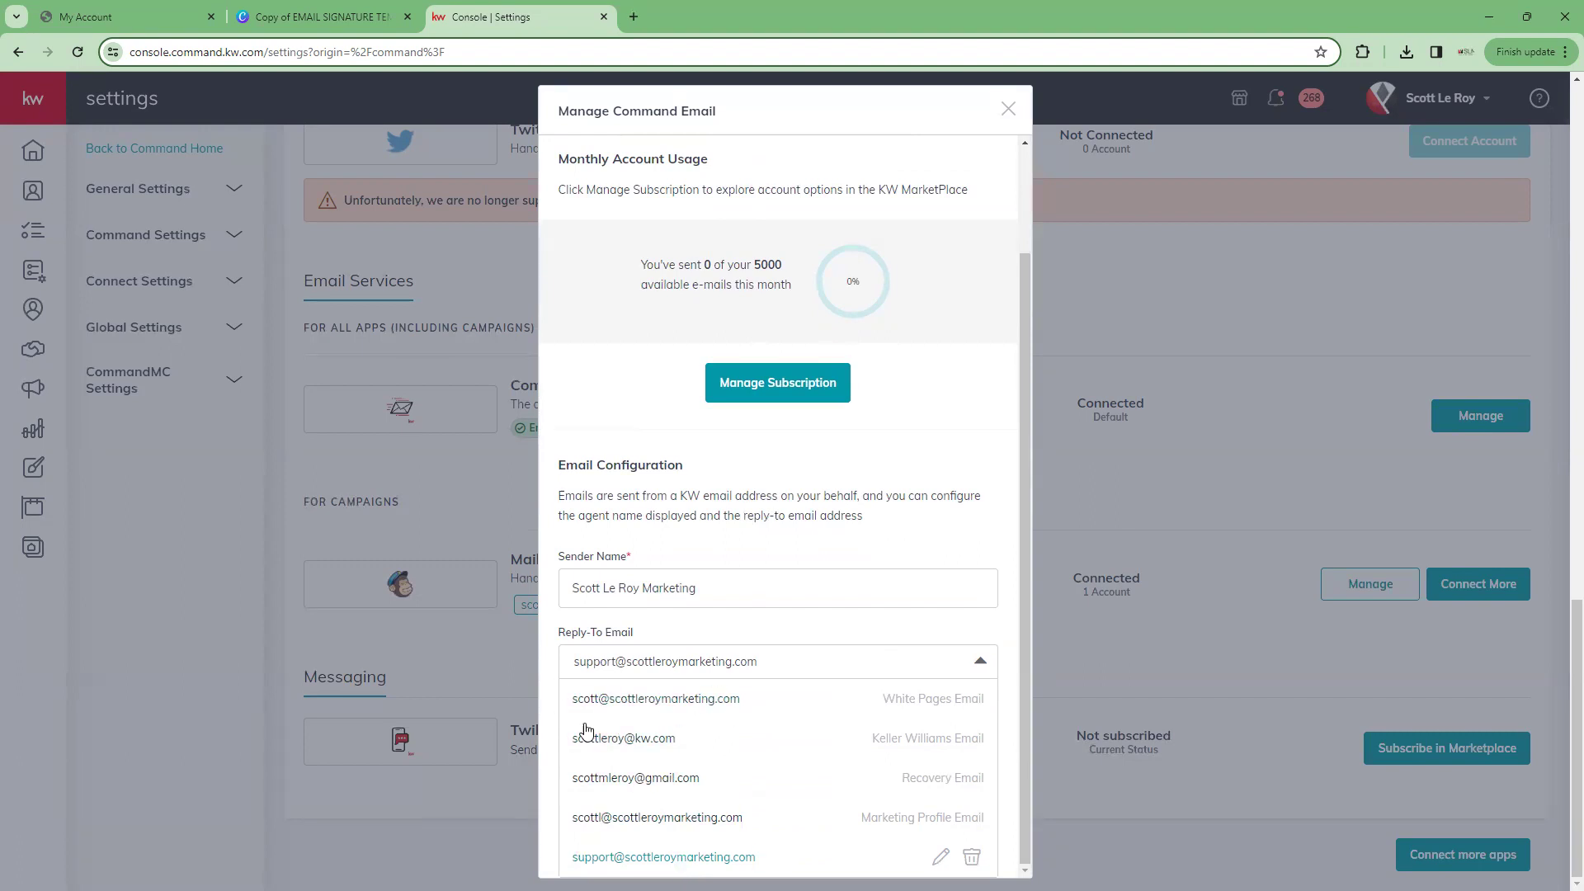
pyautogui.click(736, 637)
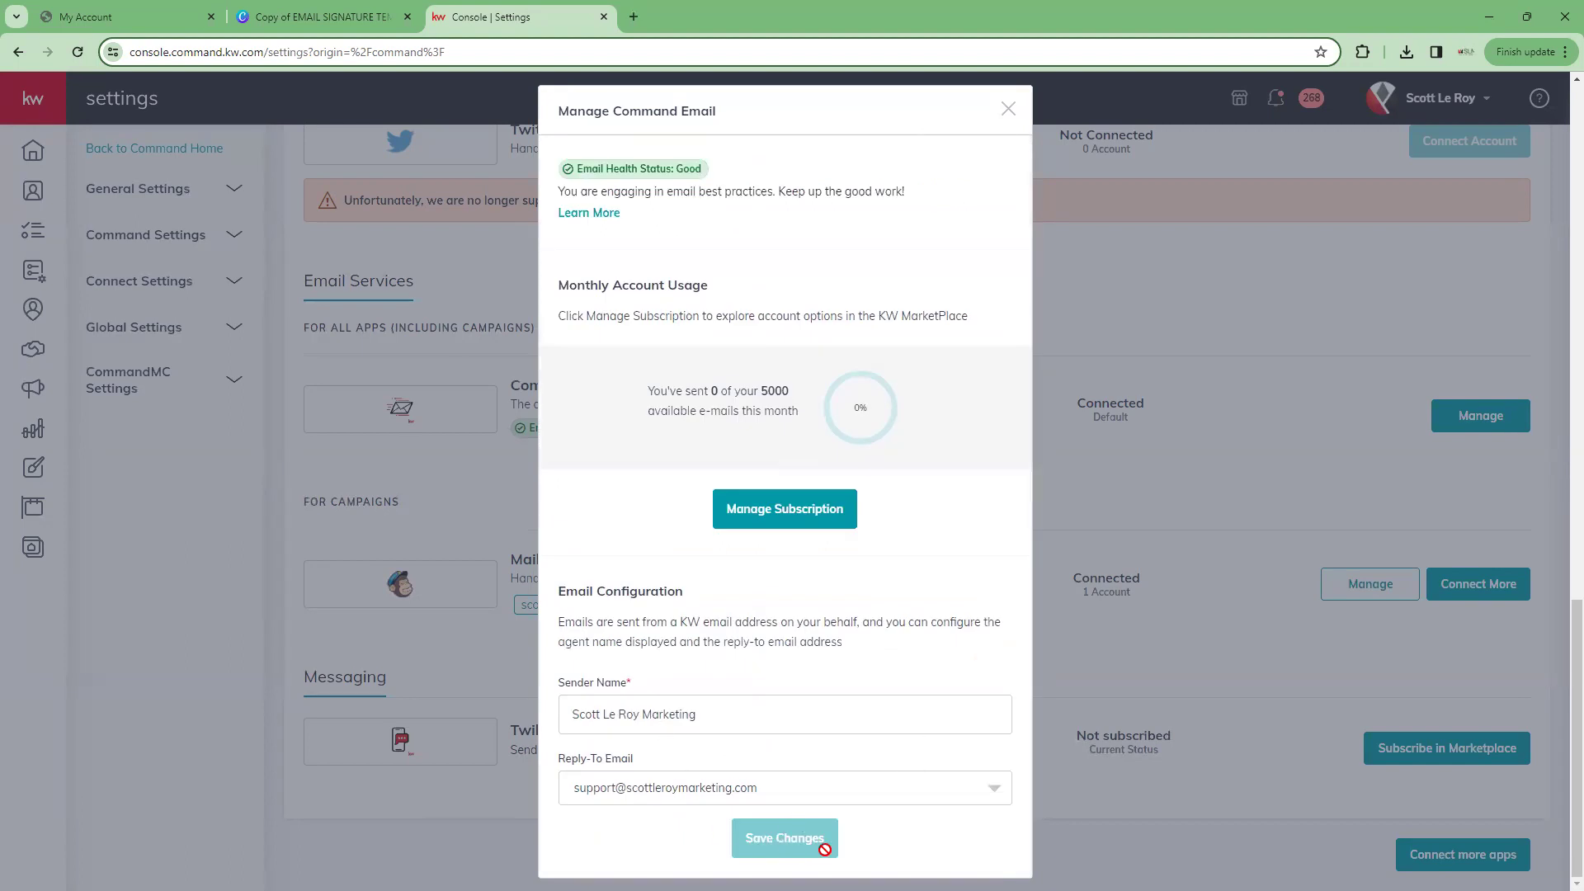
pyautogui.click(1007, 109)
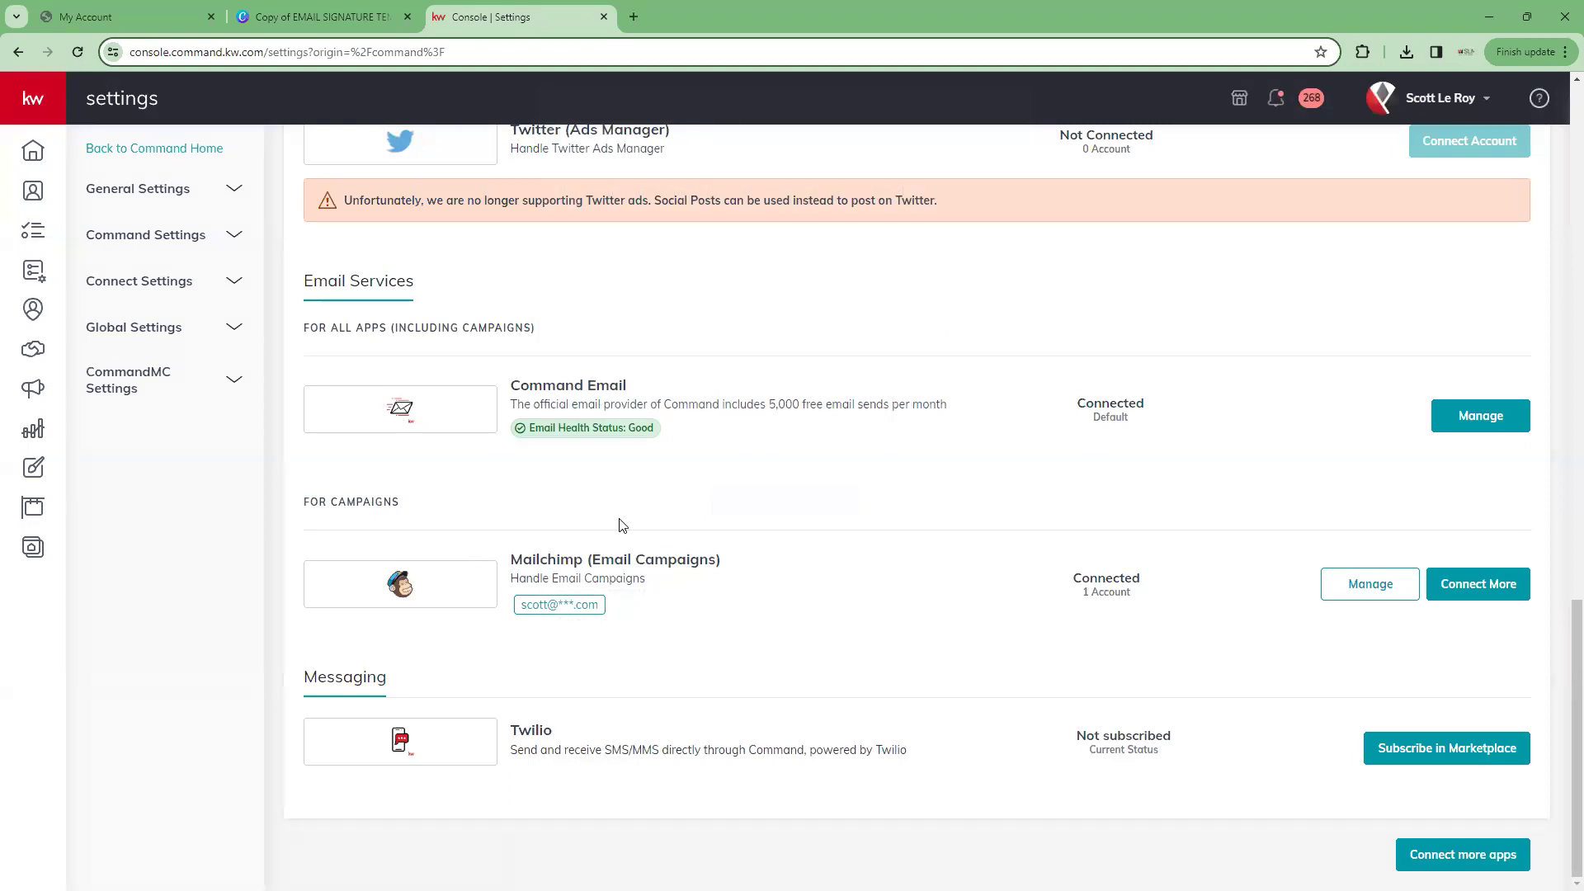
pyautogui.scroll(15, 623, 526)
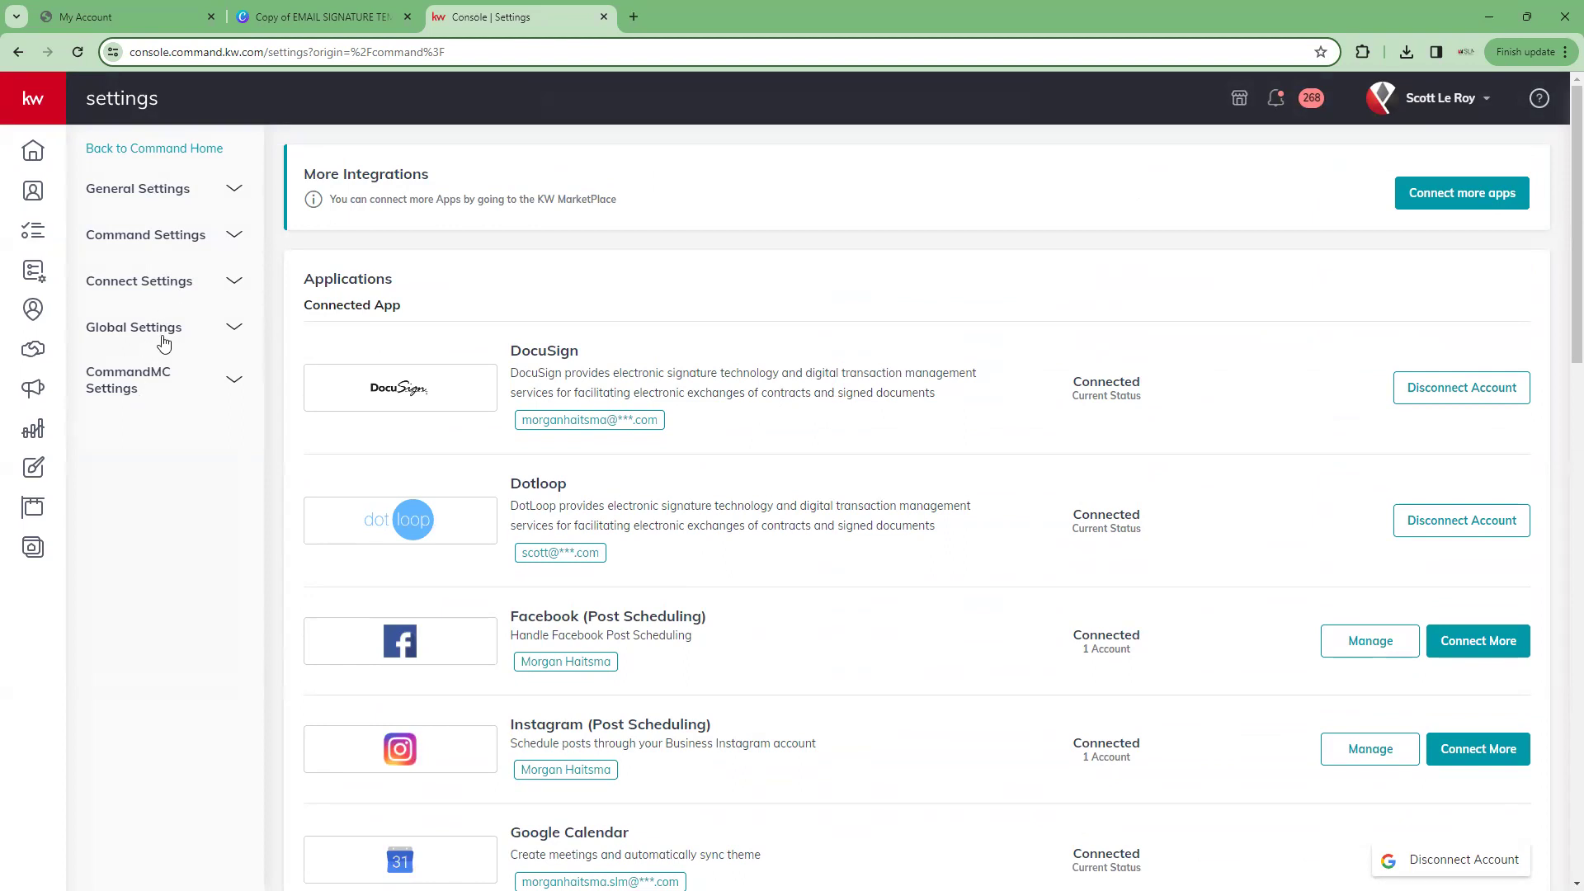
# Expand Connect Settings in the settings sidebar
pyautogui.click(137, 295)
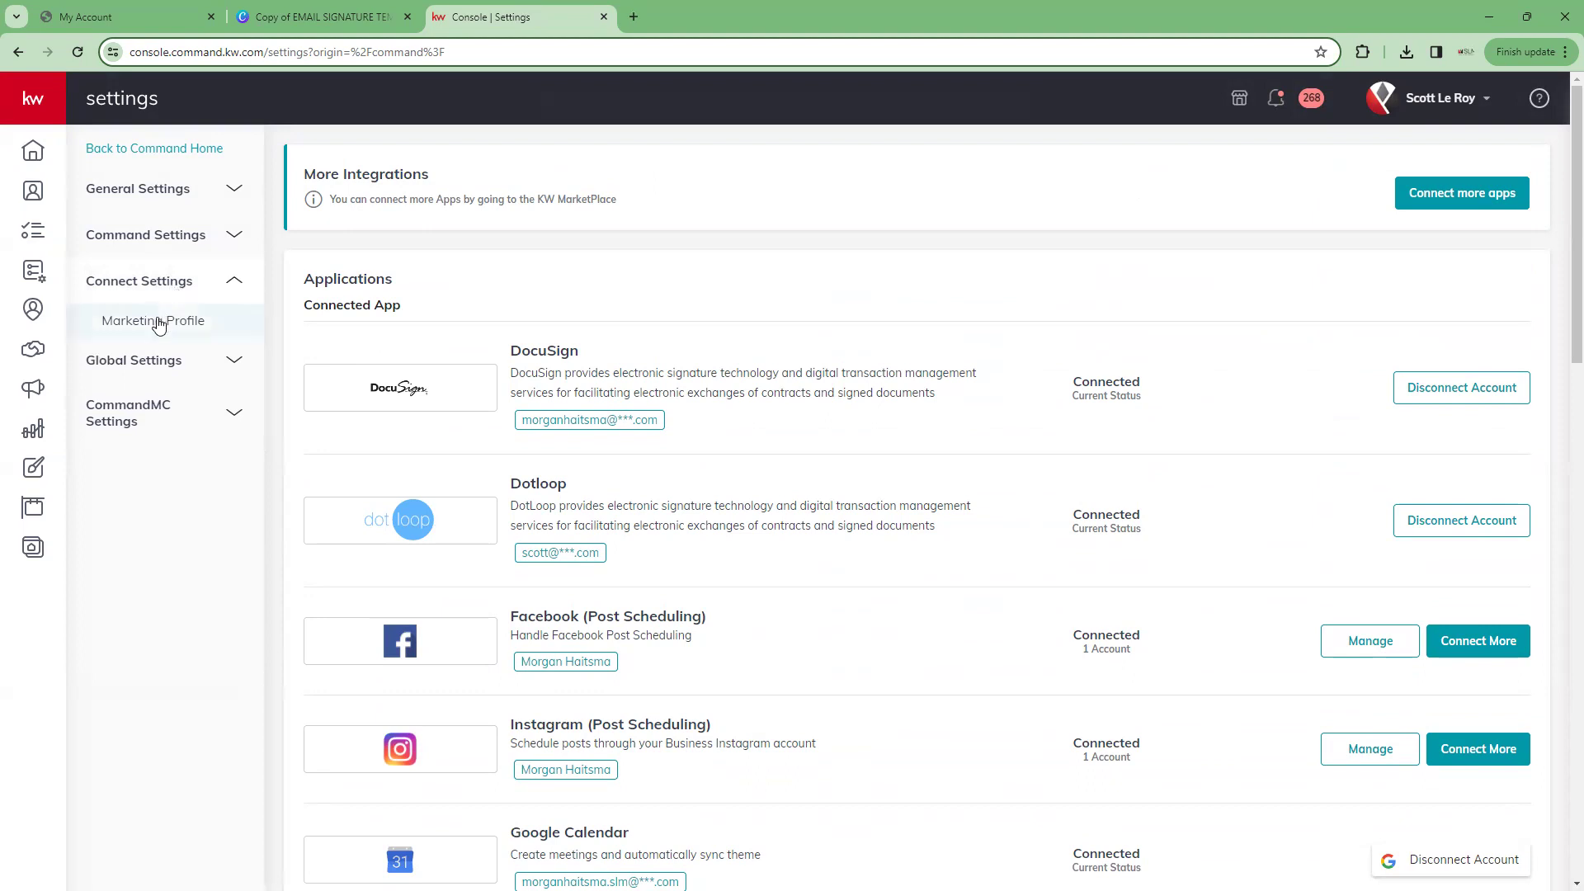
# Open Marketing Profile and review My Details, including job title Digital Marketing Specialist and REALTOR® designation
pyautogui.click(153, 323)
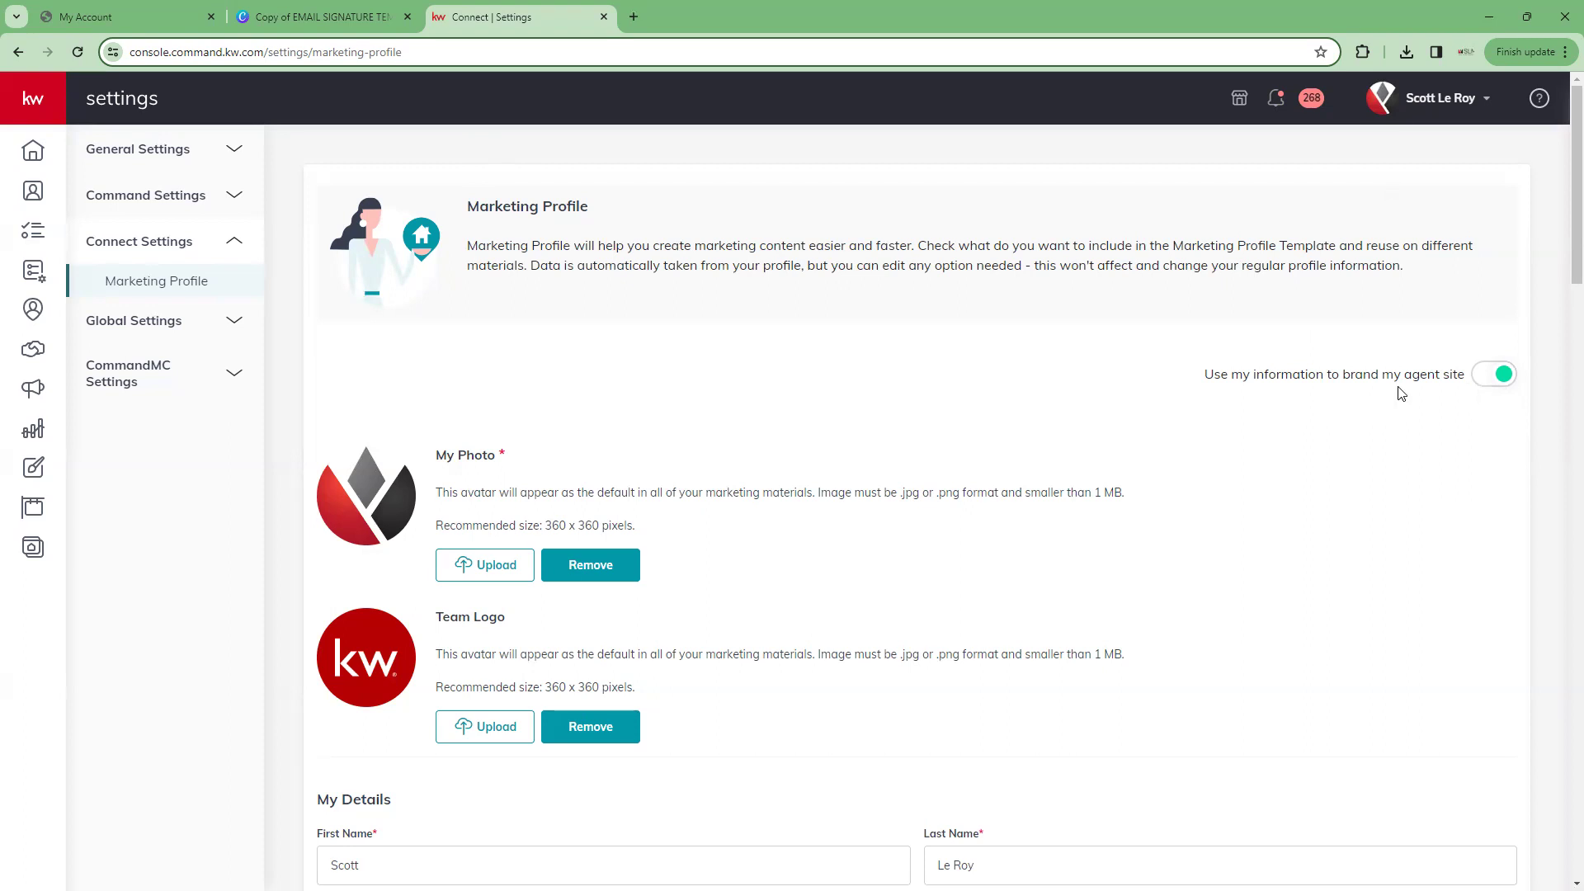
pyautogui.scroll(-2, 1400, 393)
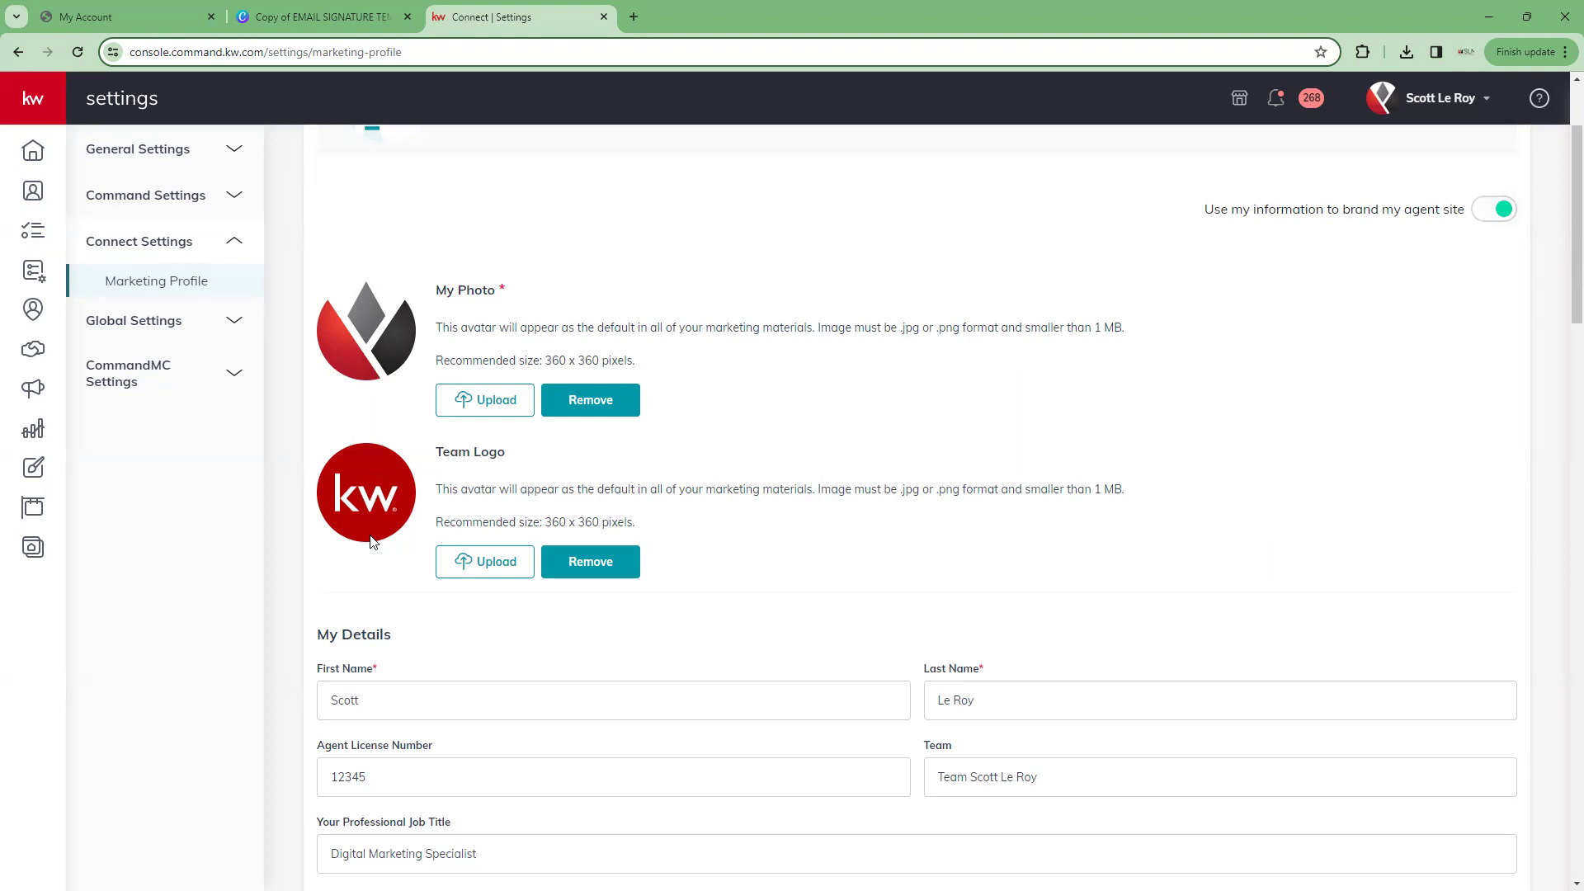
pyautogui.scroll(-4, 372, 542)
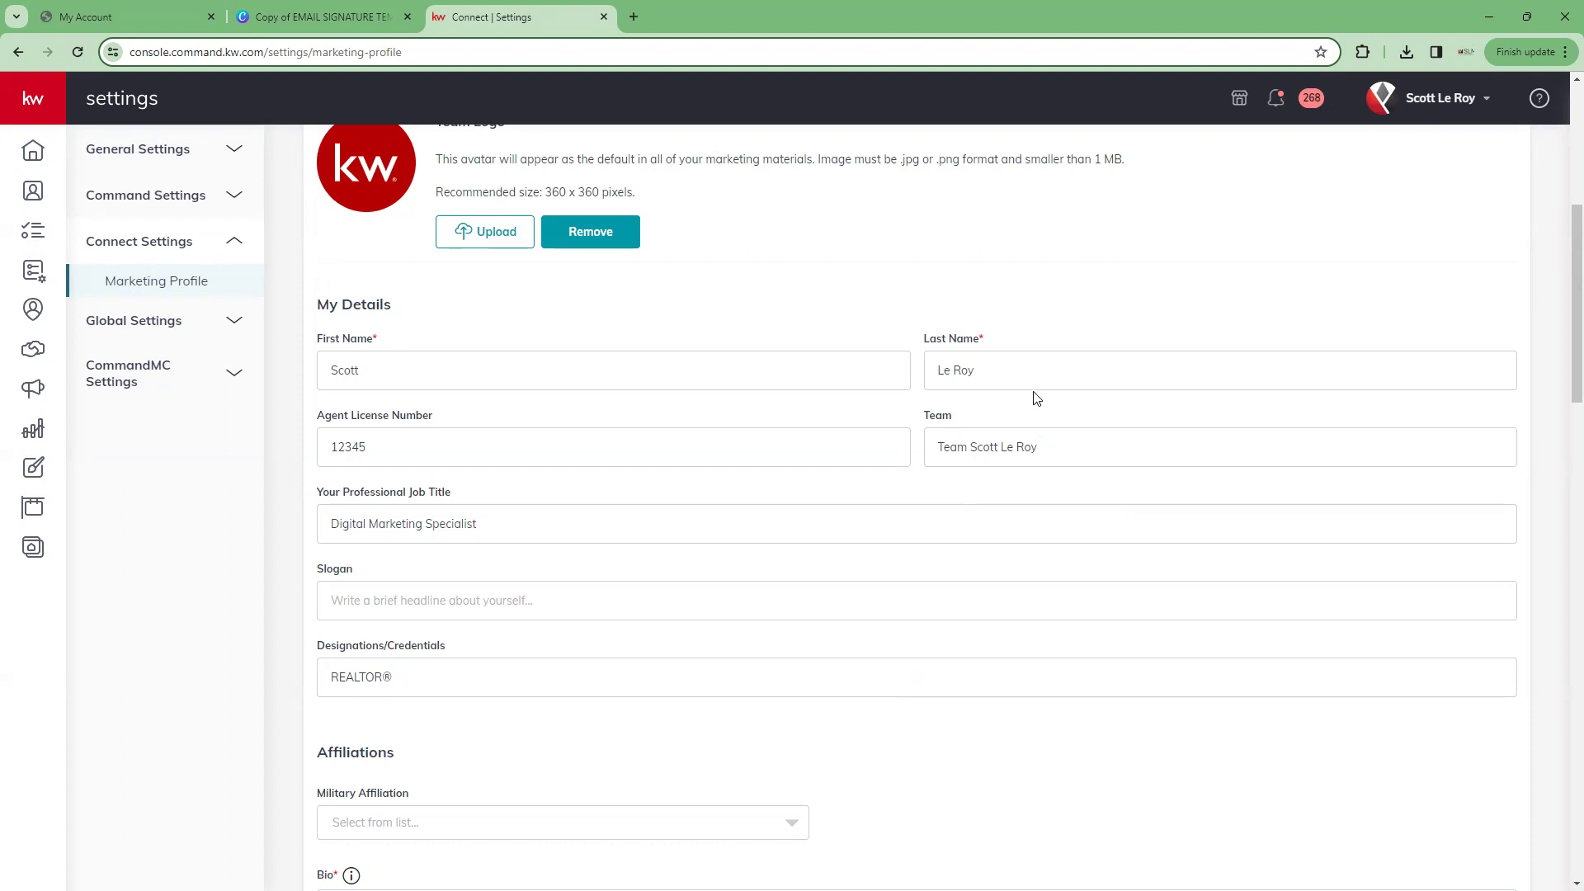
# Dismiss Military Affiliation unset, then check the bio, phones, email, website and Keller Williams Realty brokerage
pyautogui.scroll(-3, 425, 372)
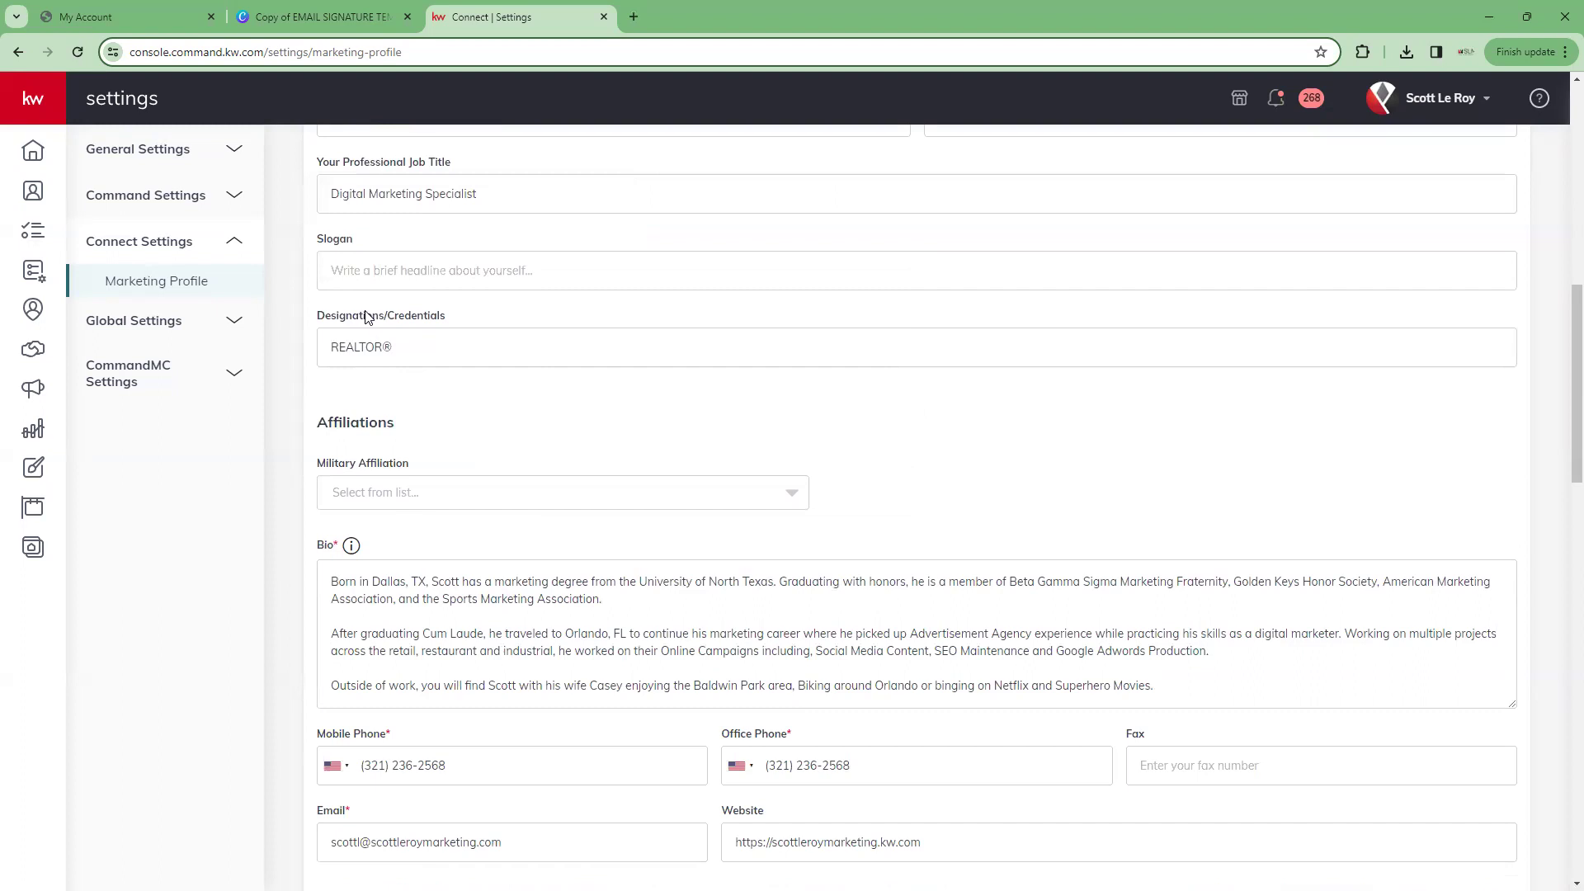
pyautogui.scroll(-1, 364, 321)
pyautogui.scroll(-1, 364, 331)
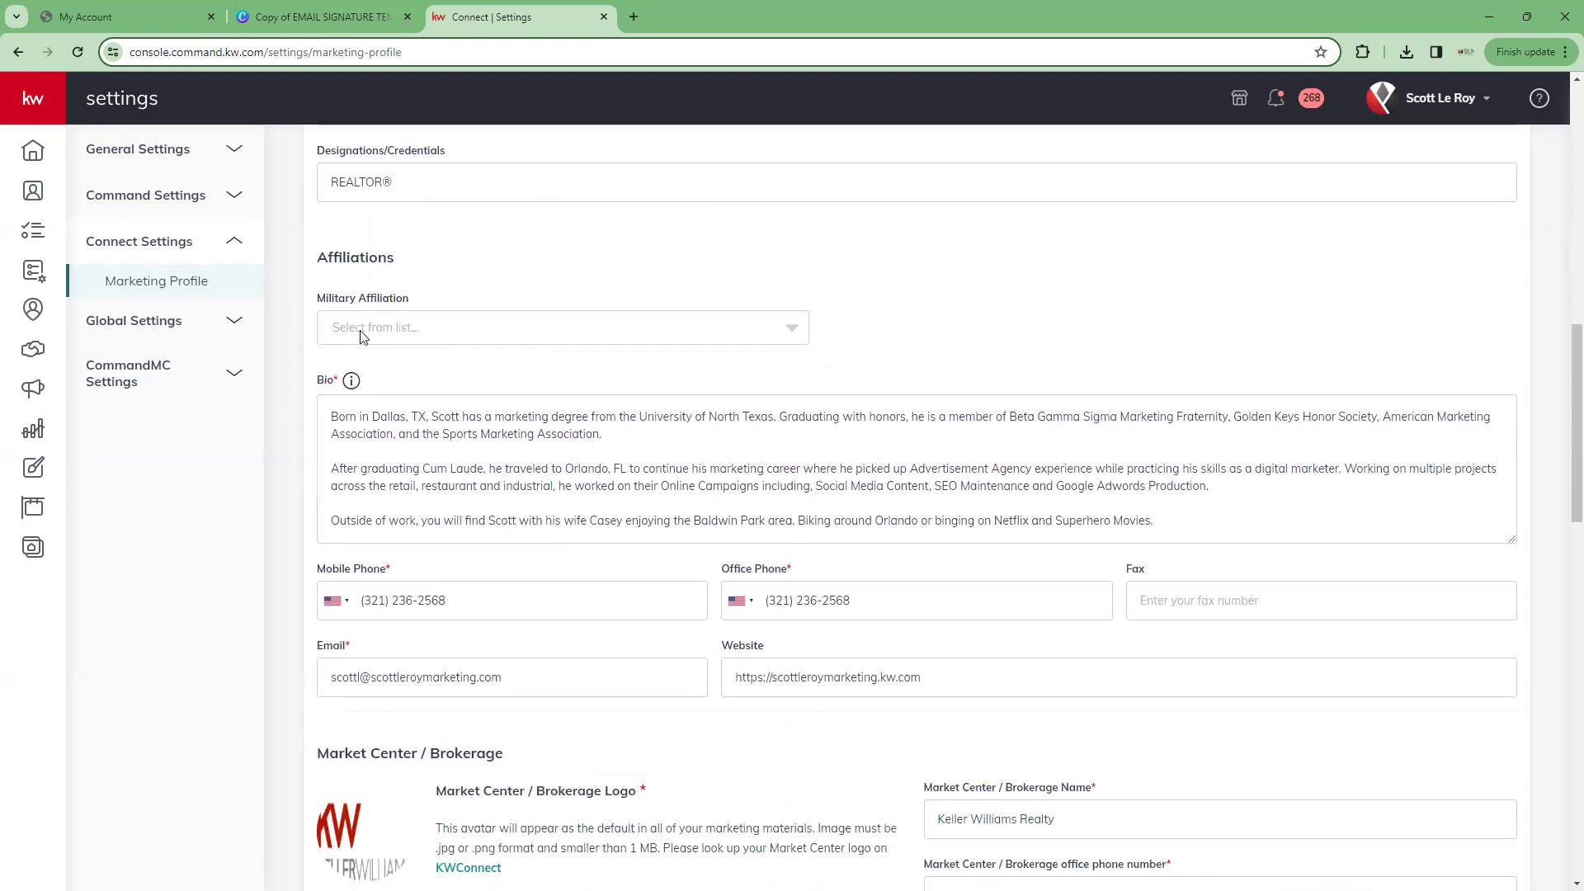
pyautogui.click(789, 331)
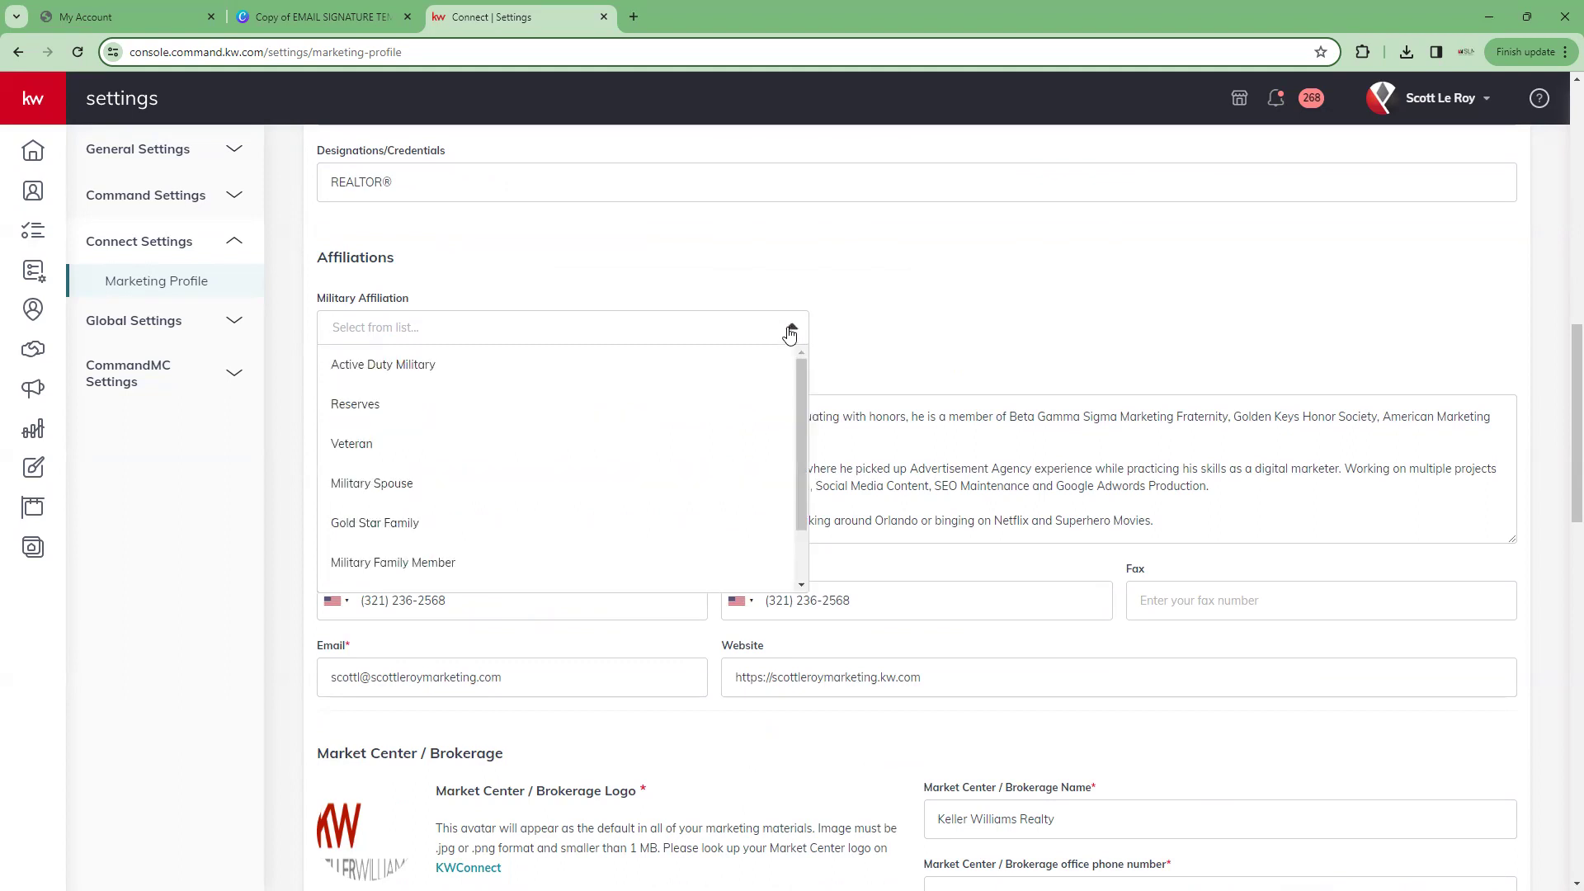
pyautogui.scroll(-1, 478, 399)
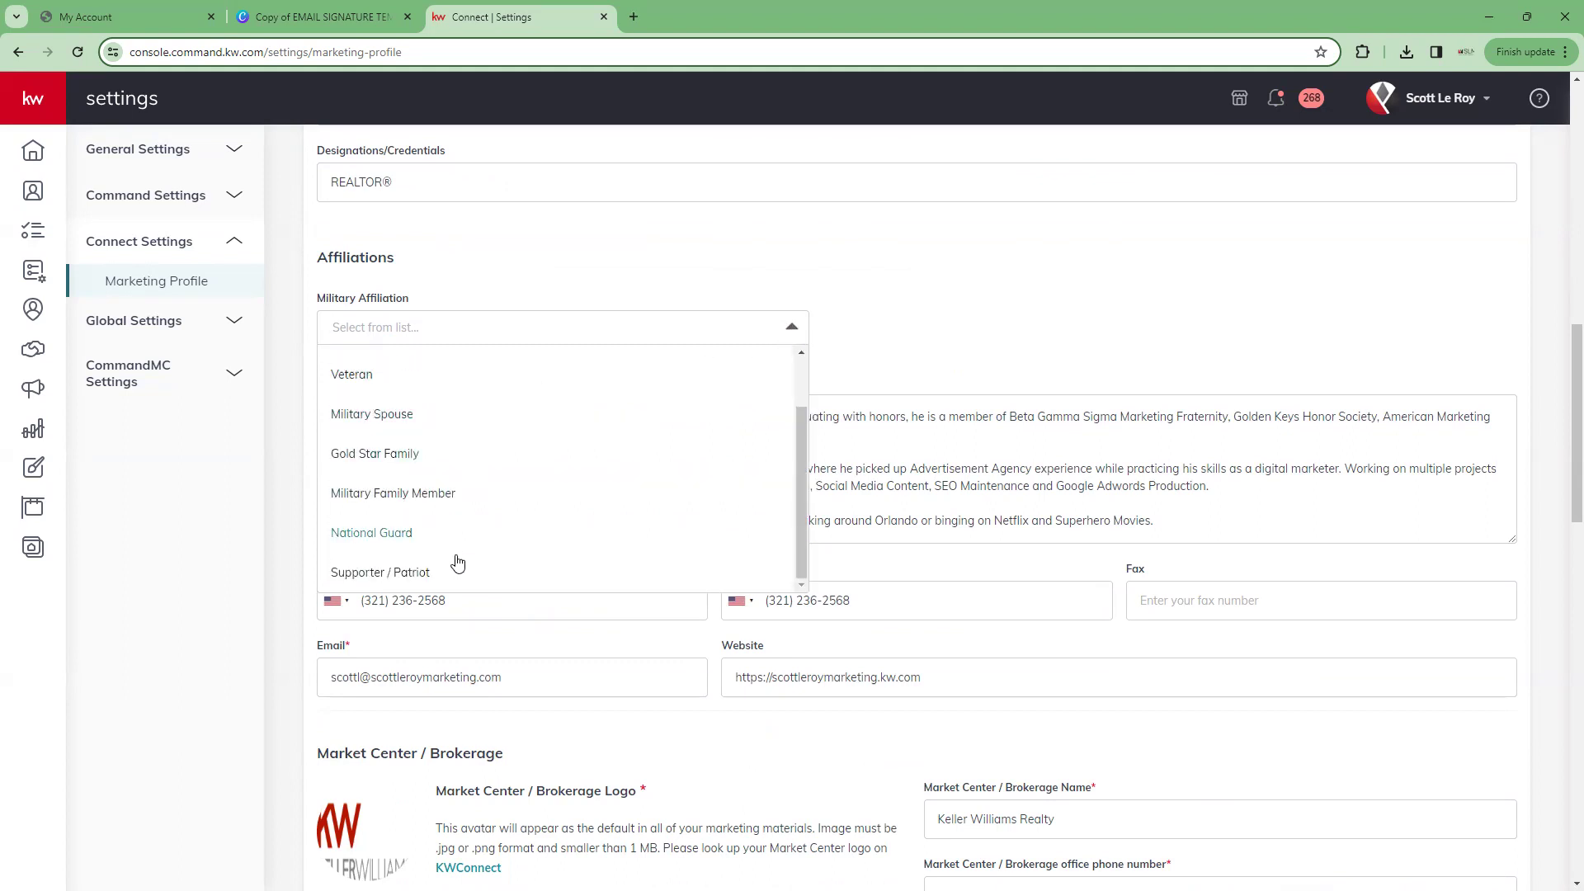
pyautogui.scroll(1, 456, 561)
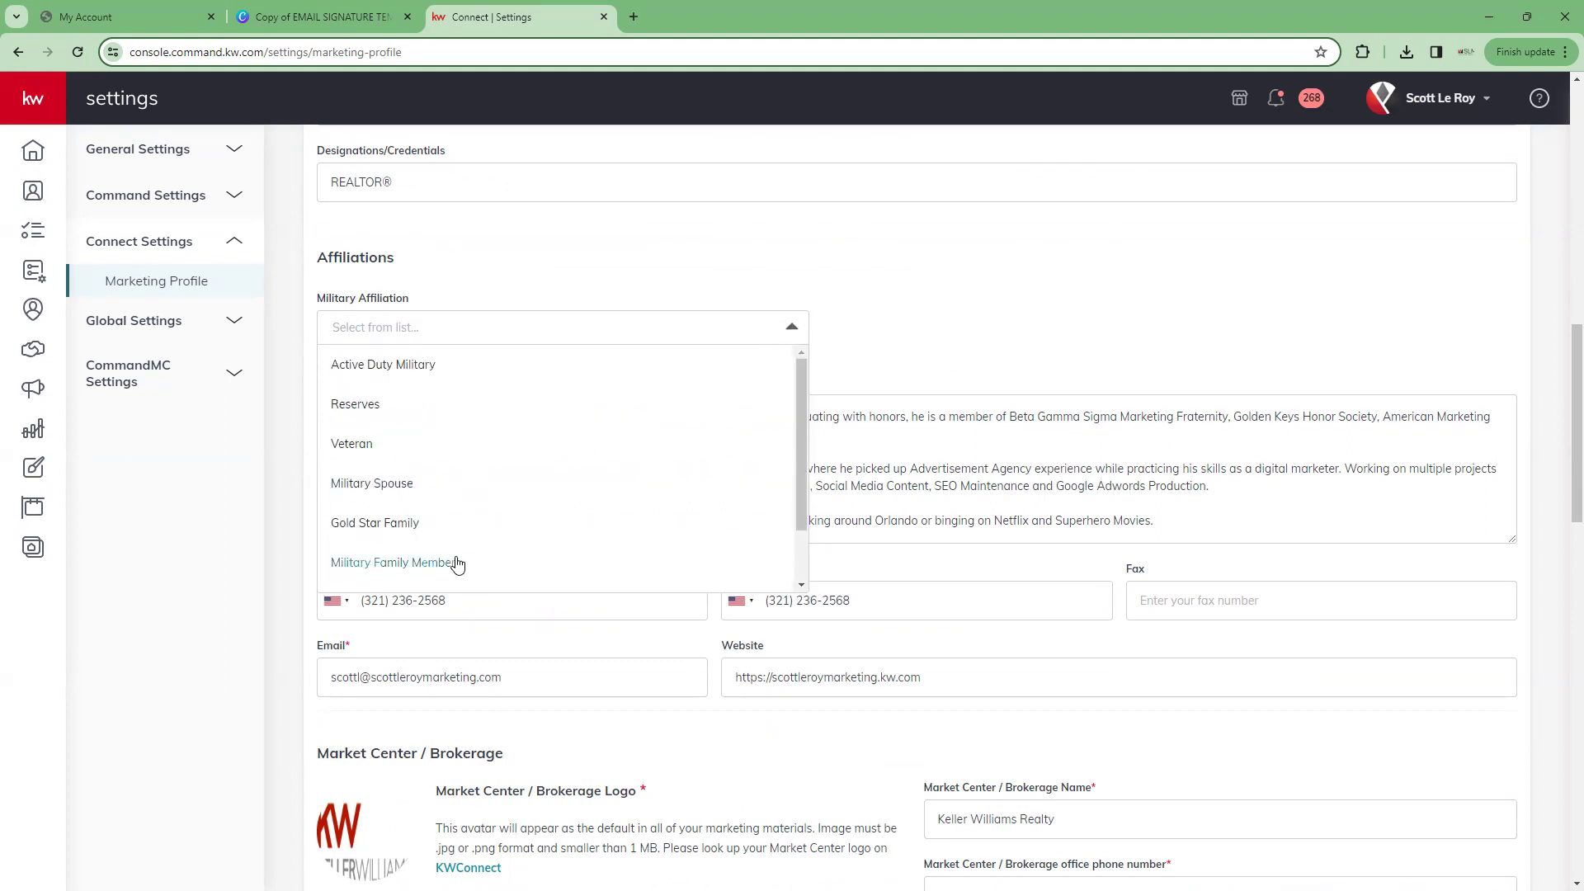
pyautogui.click(460, 333)
pyautogui.scroll(-1, 609, 274)
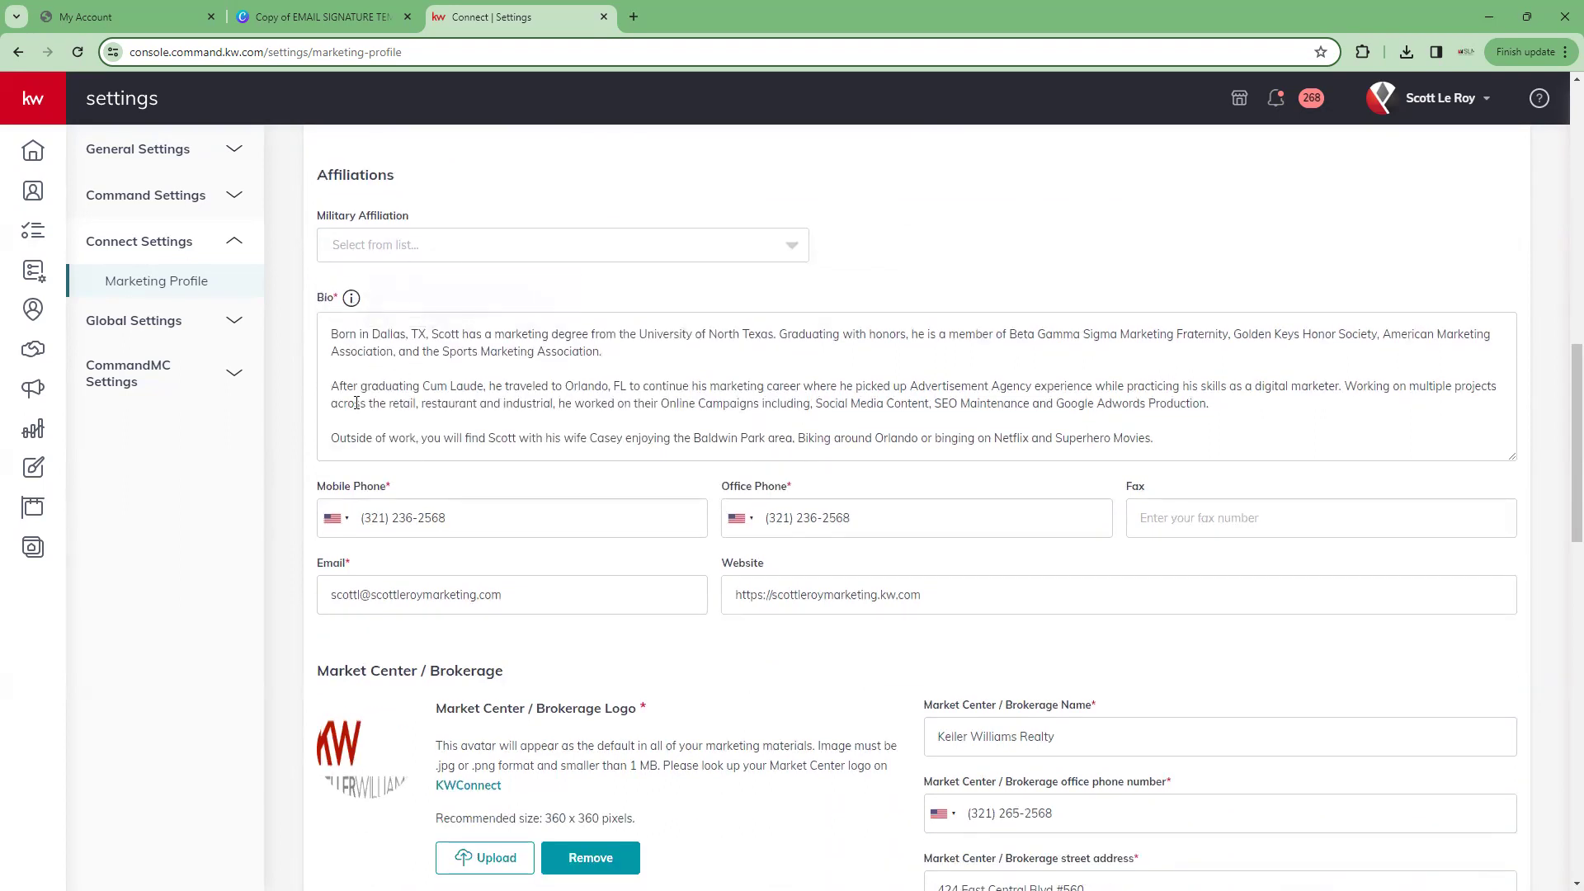
pyautogui.scroll(-2, 356, 402)
pyautogui.scroll(3, 418, 368)
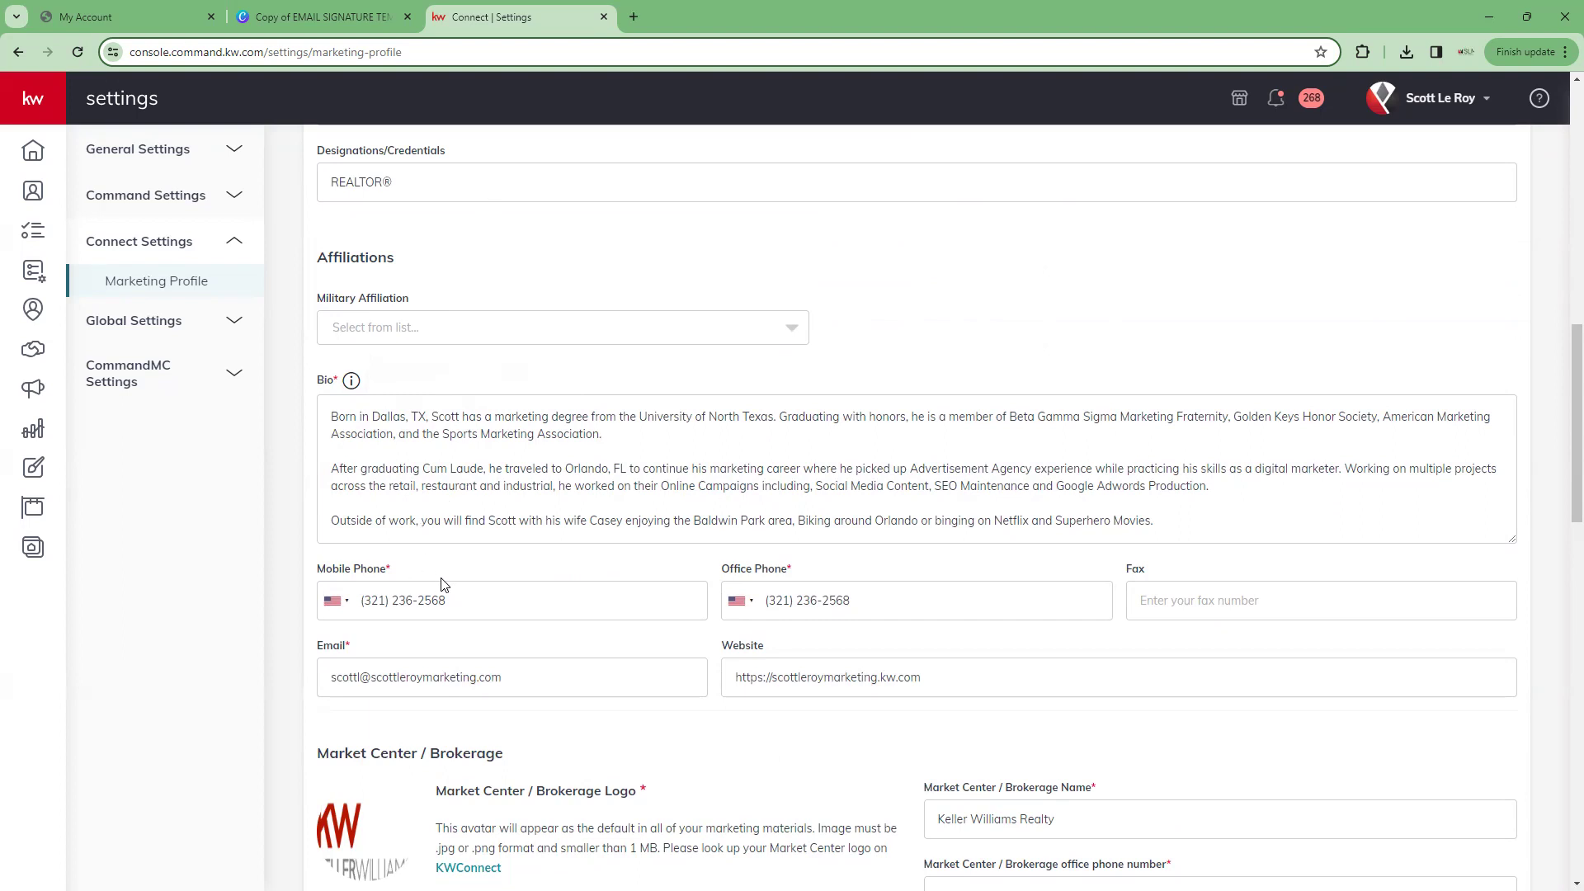
pyautogui.scroll(-2, 443, 585)
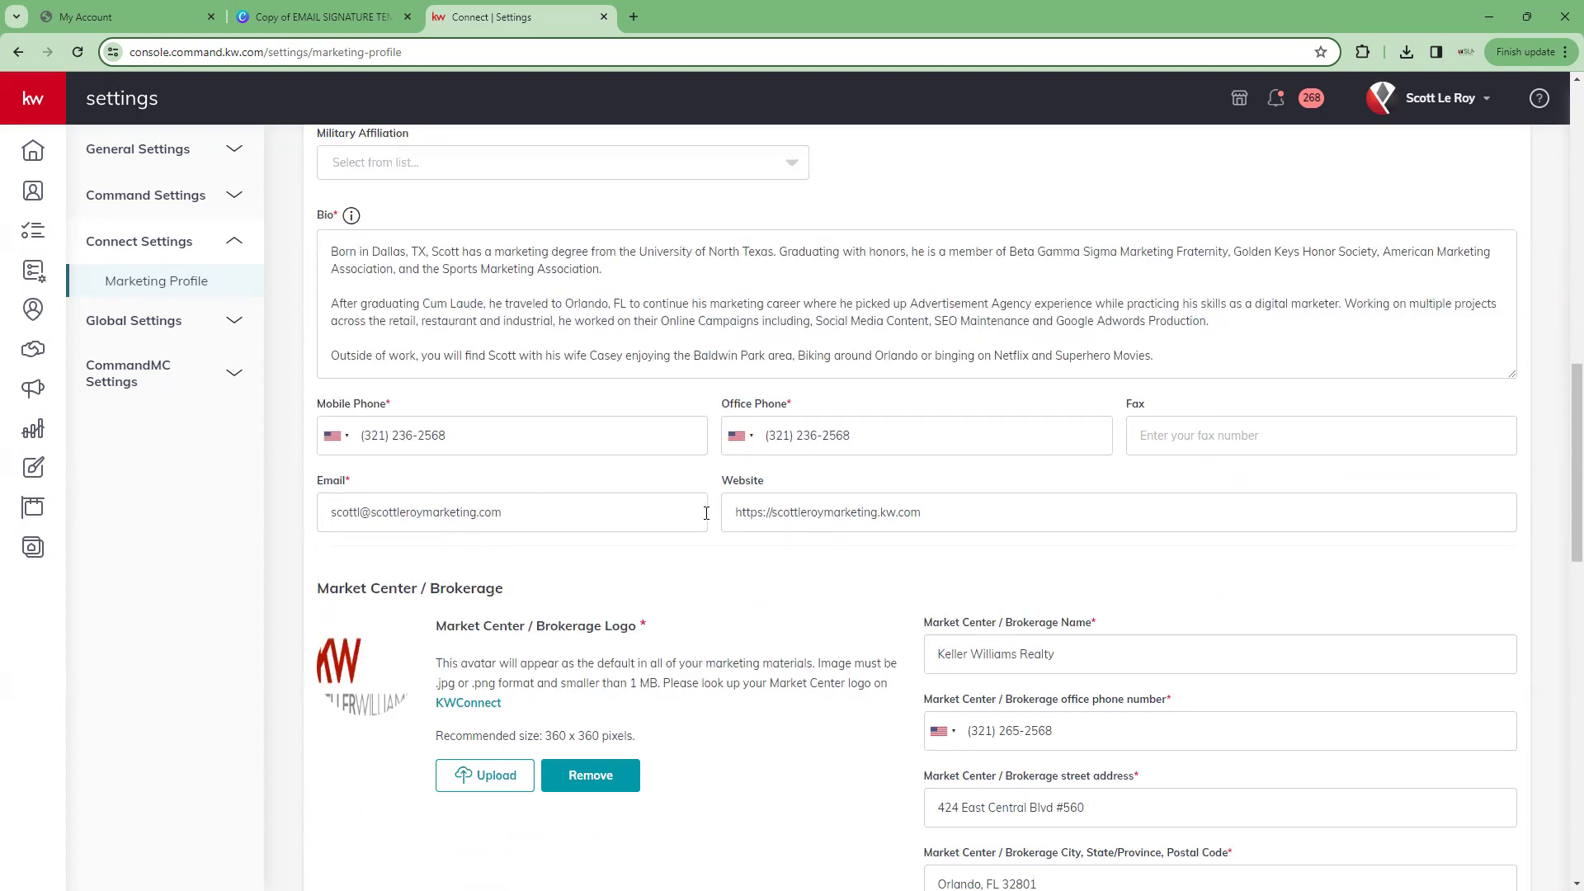
pyautogui.scroll(-3, 838, 485)
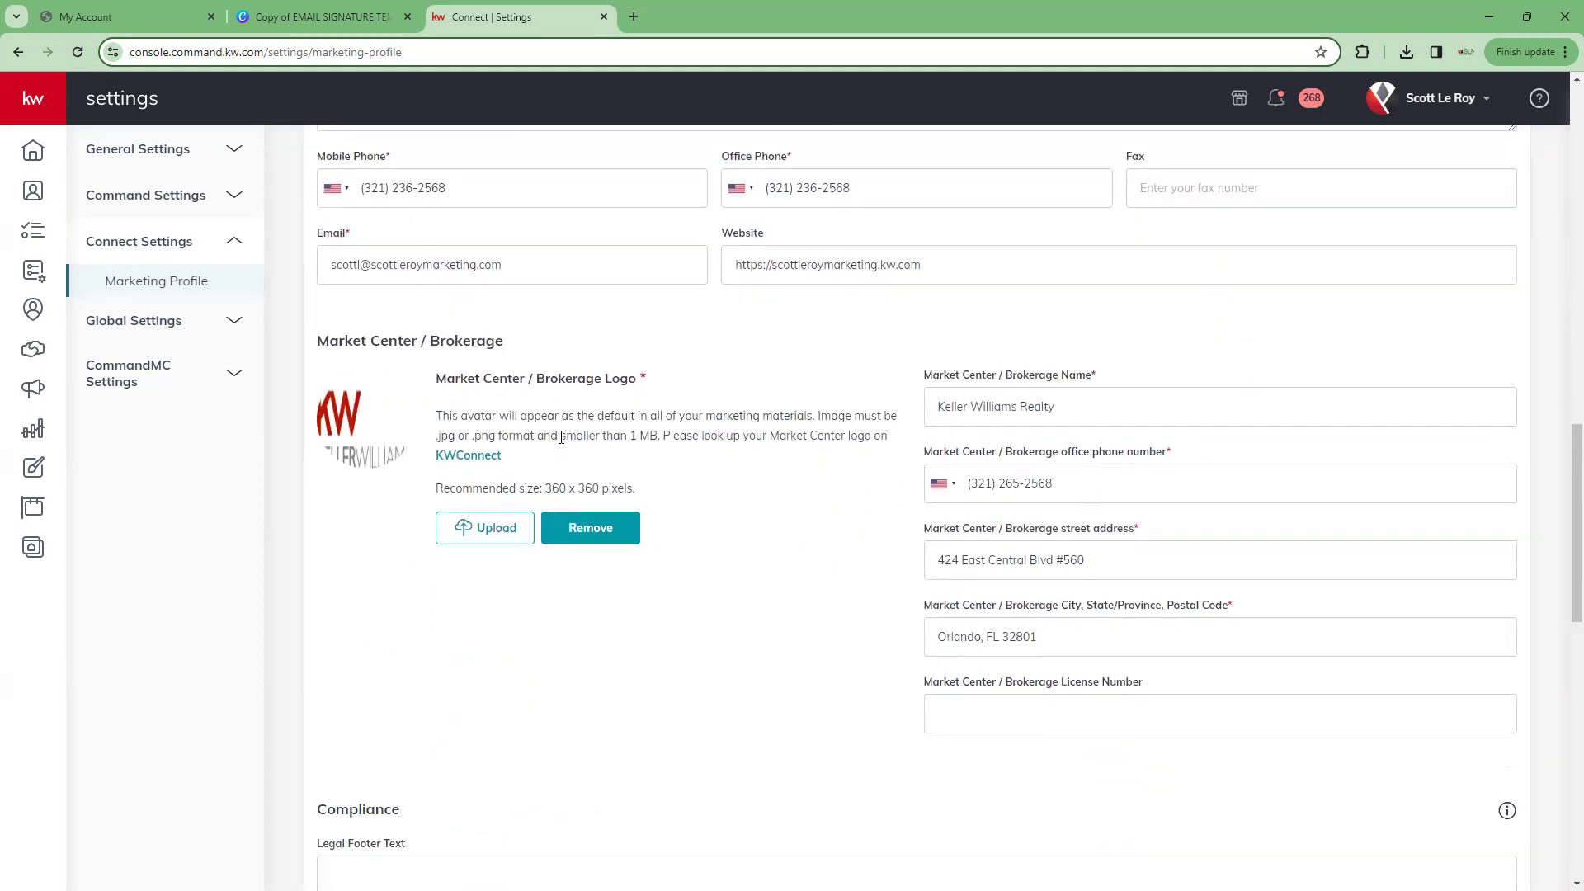
pyautogui.scroll(-5, 880, 729)
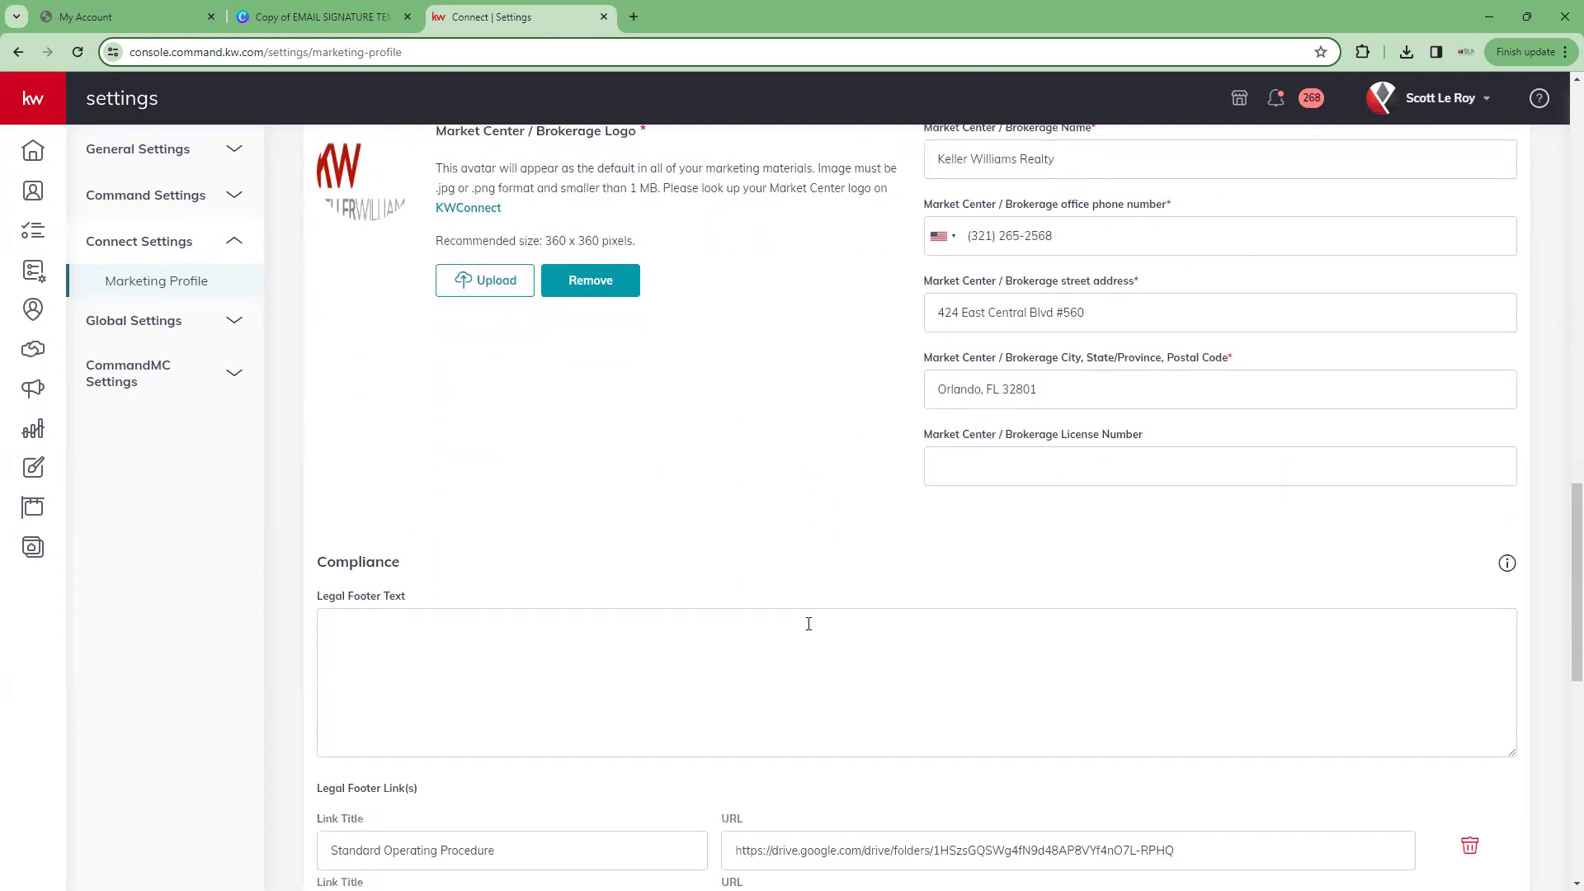
pyautogui.scroll(-2, 801, 622)
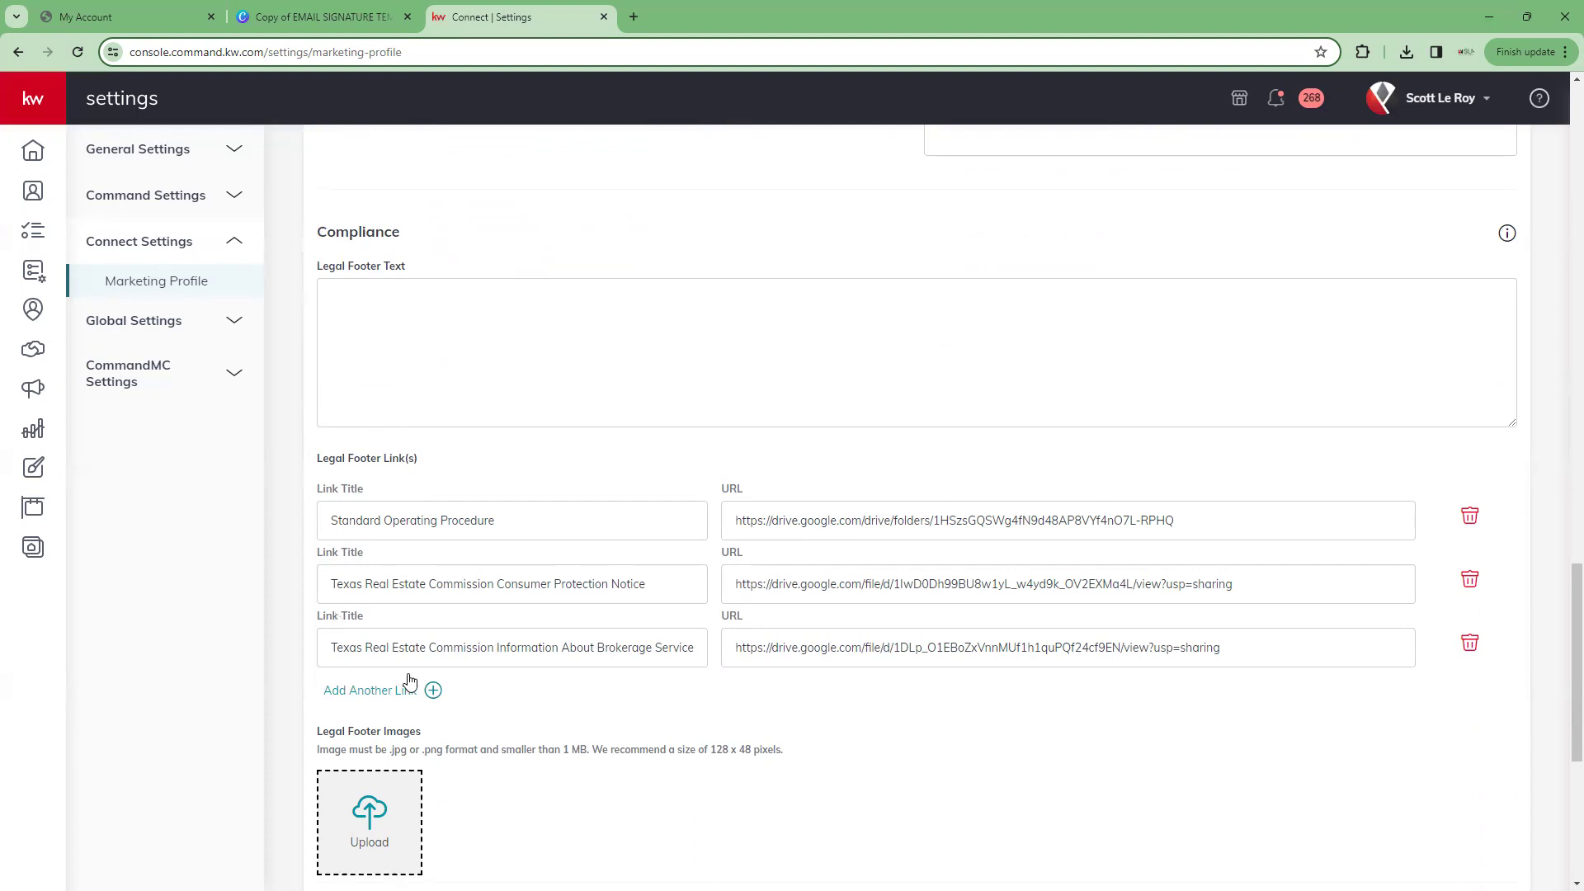
pyautogui.scroll(-6, 410, 682)
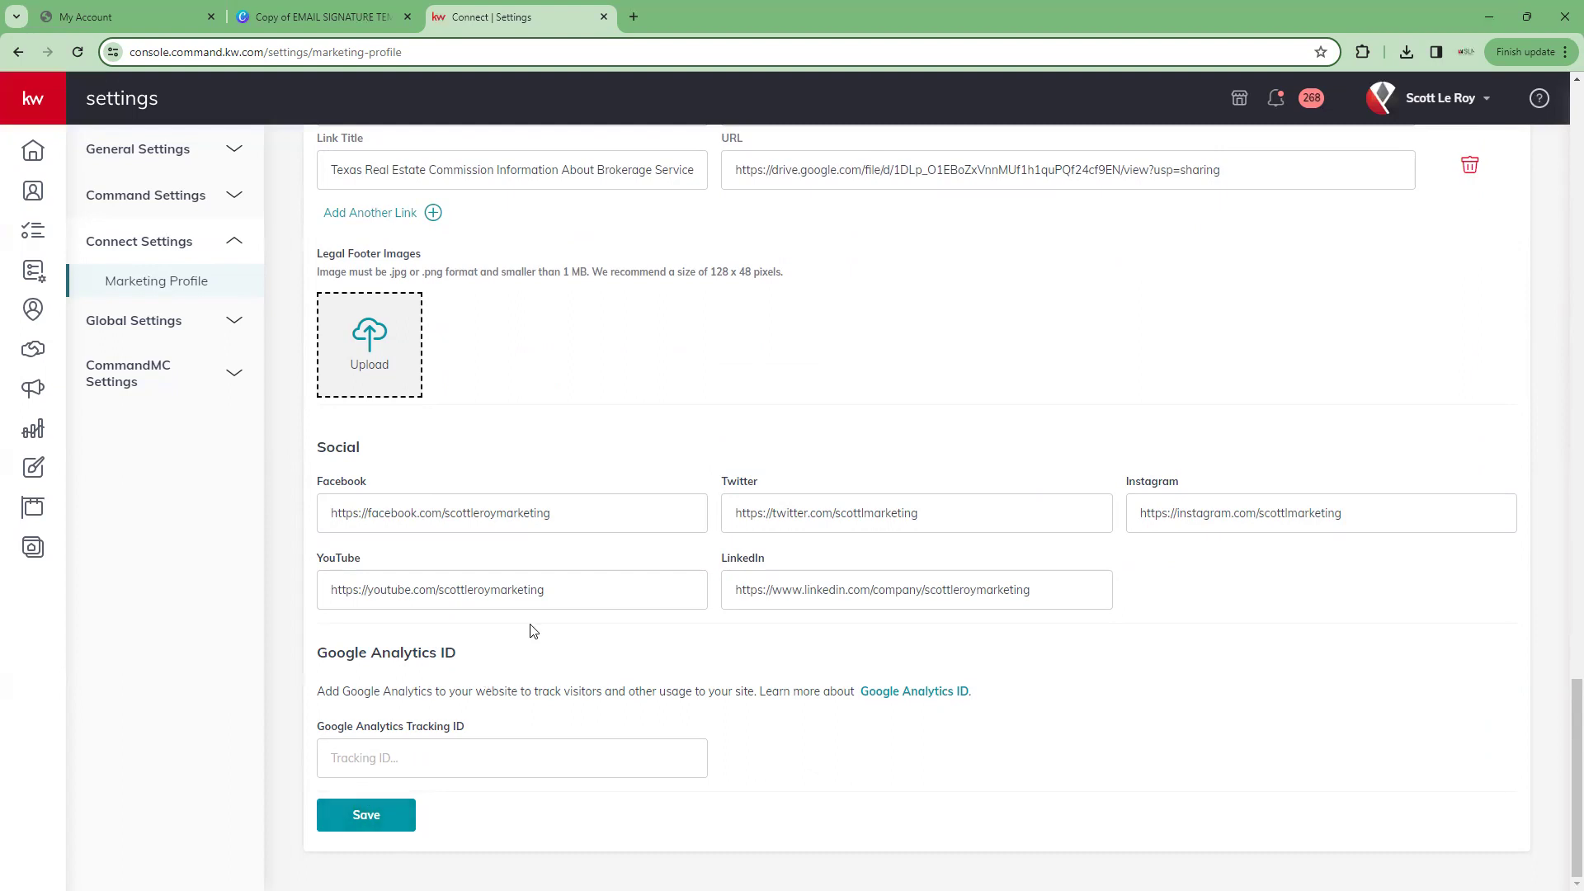
pyautogui.scroll(9, 487, 601)
pyautogui.scroll(14, 487, 601)
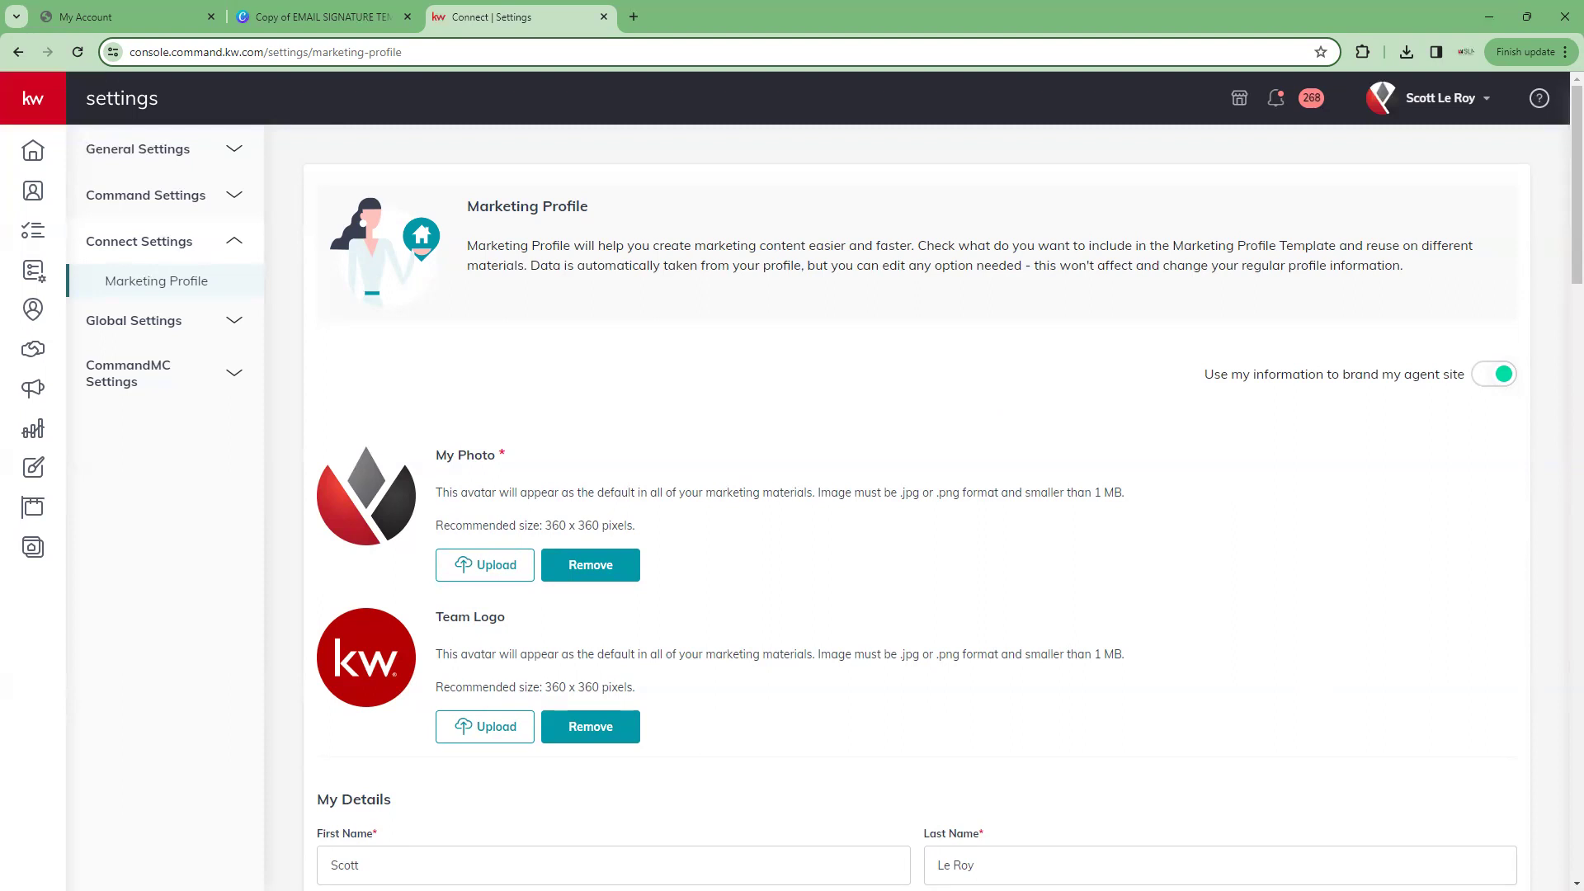
# Open youtube.com in a new tab and go to the marketing company's channel Home page
pyautogui.click(635, 15)
pyautogui.write('youtube.com')
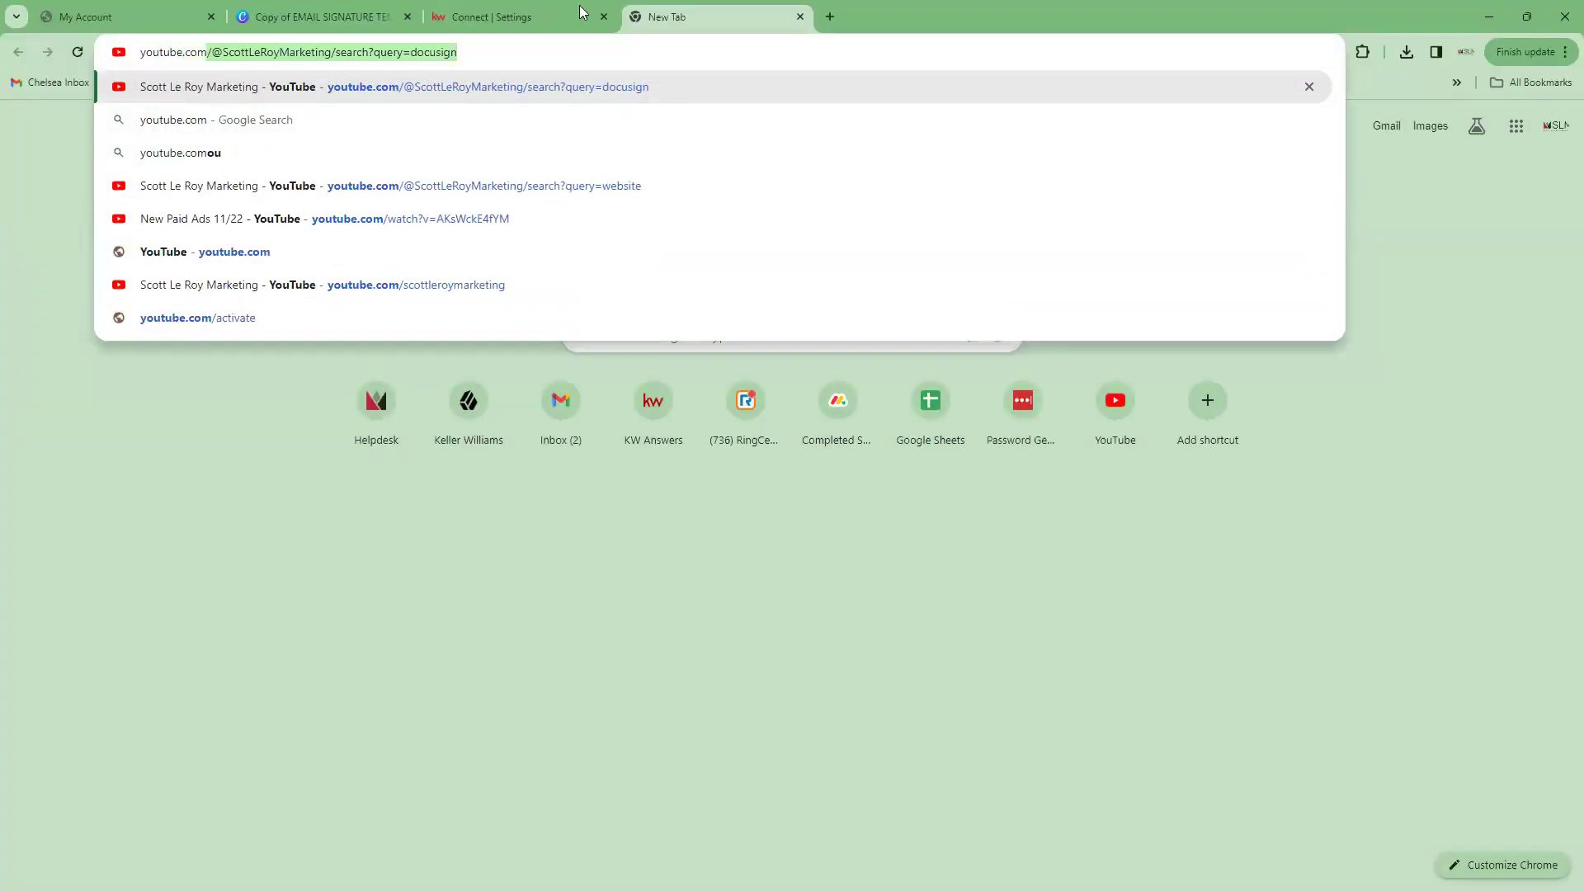
pyautogui.click(258, 197)
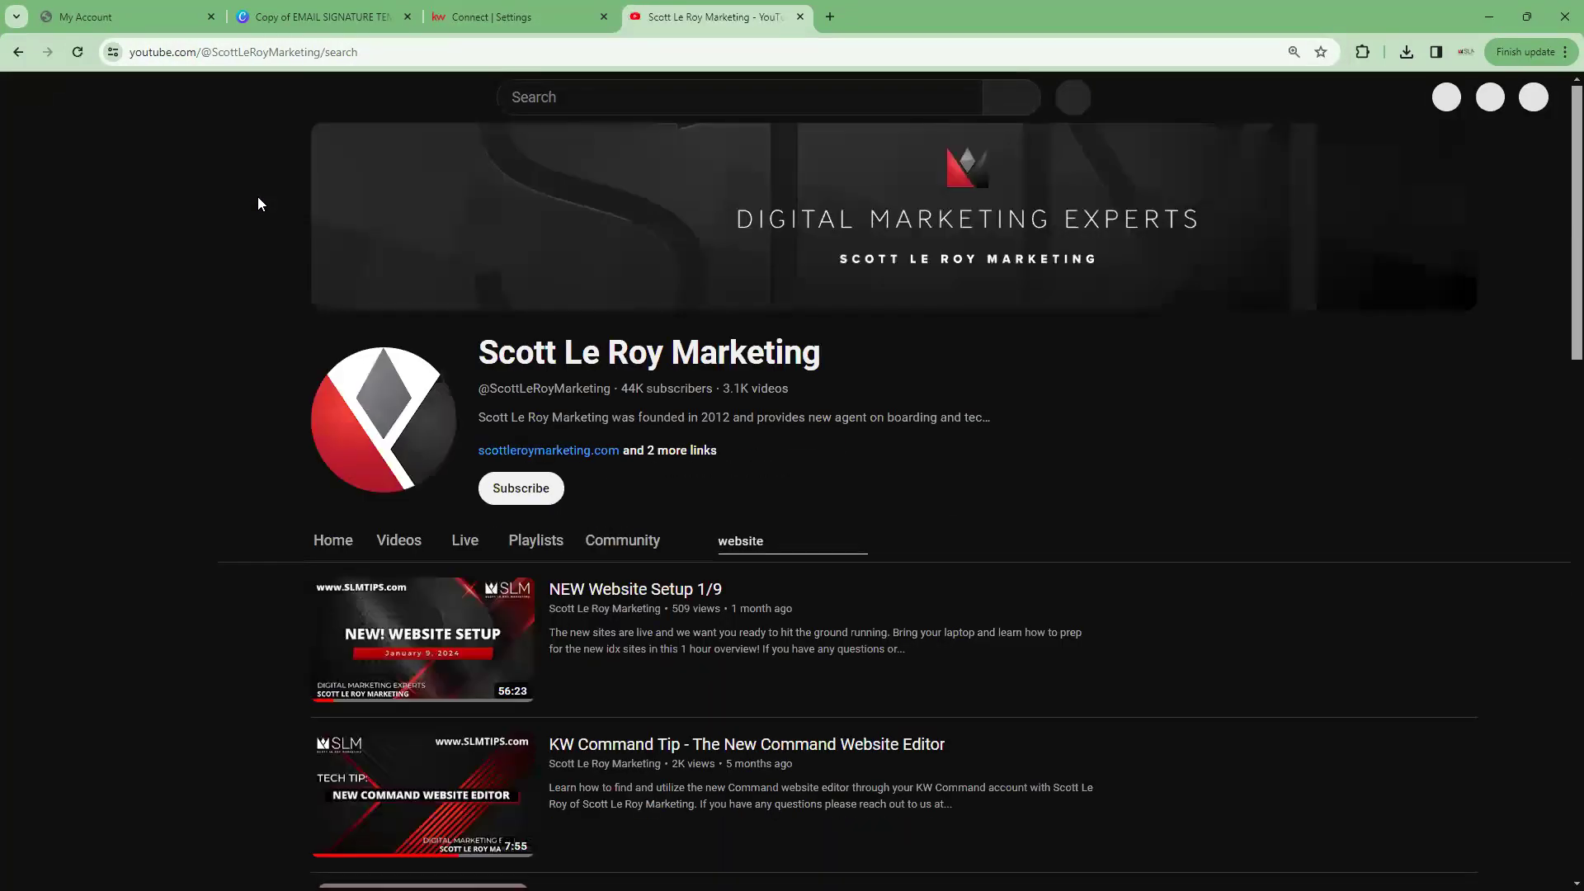
pyautogui.click(231, 47)
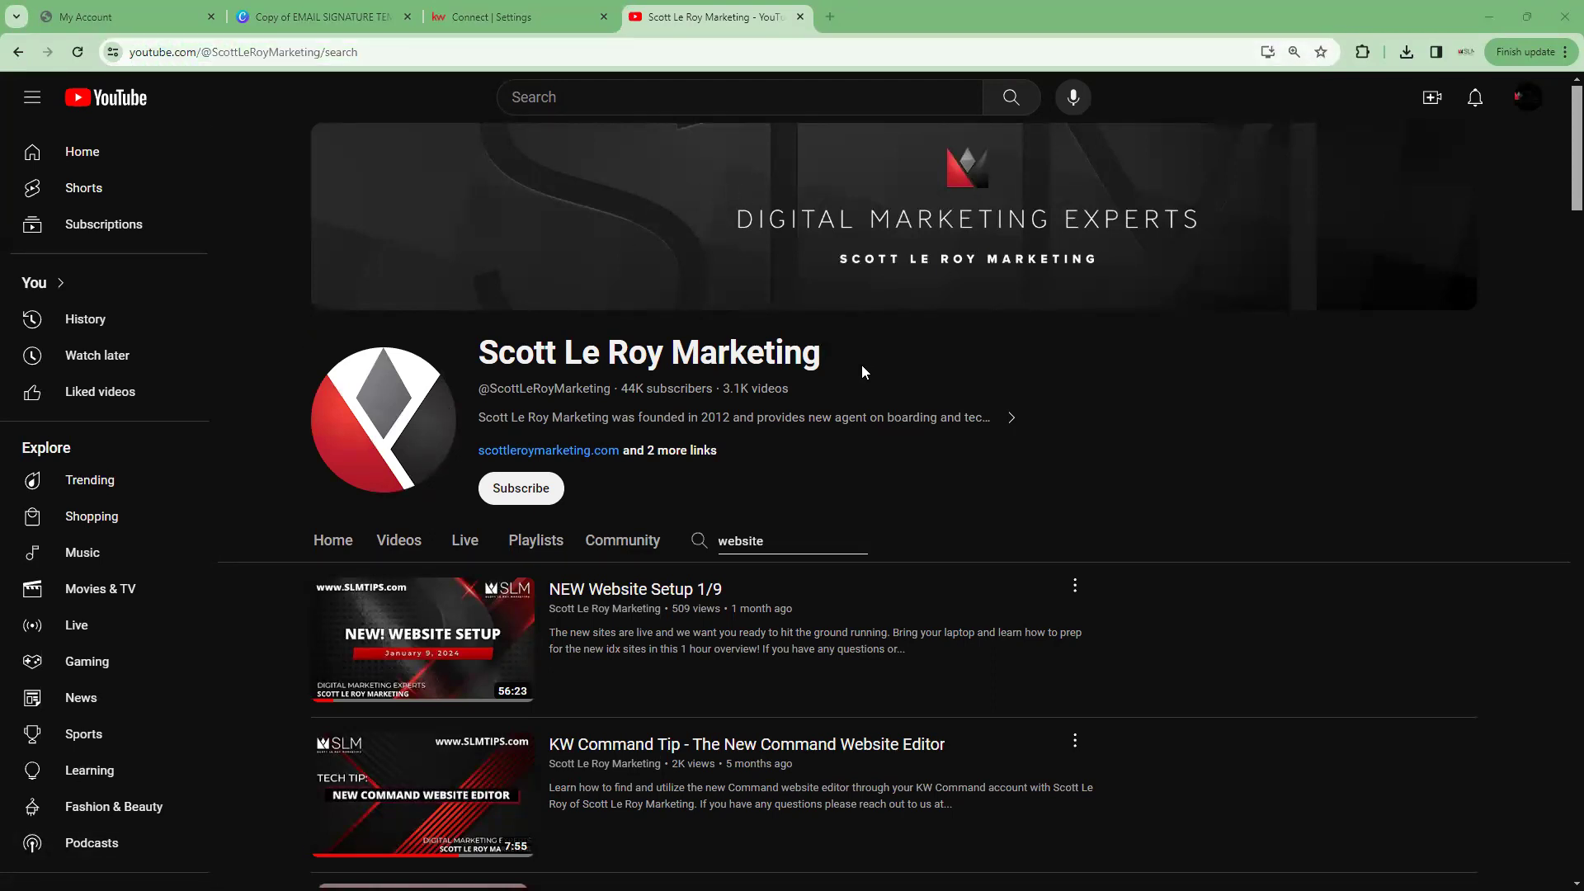
pyautogui.click(333, 541)
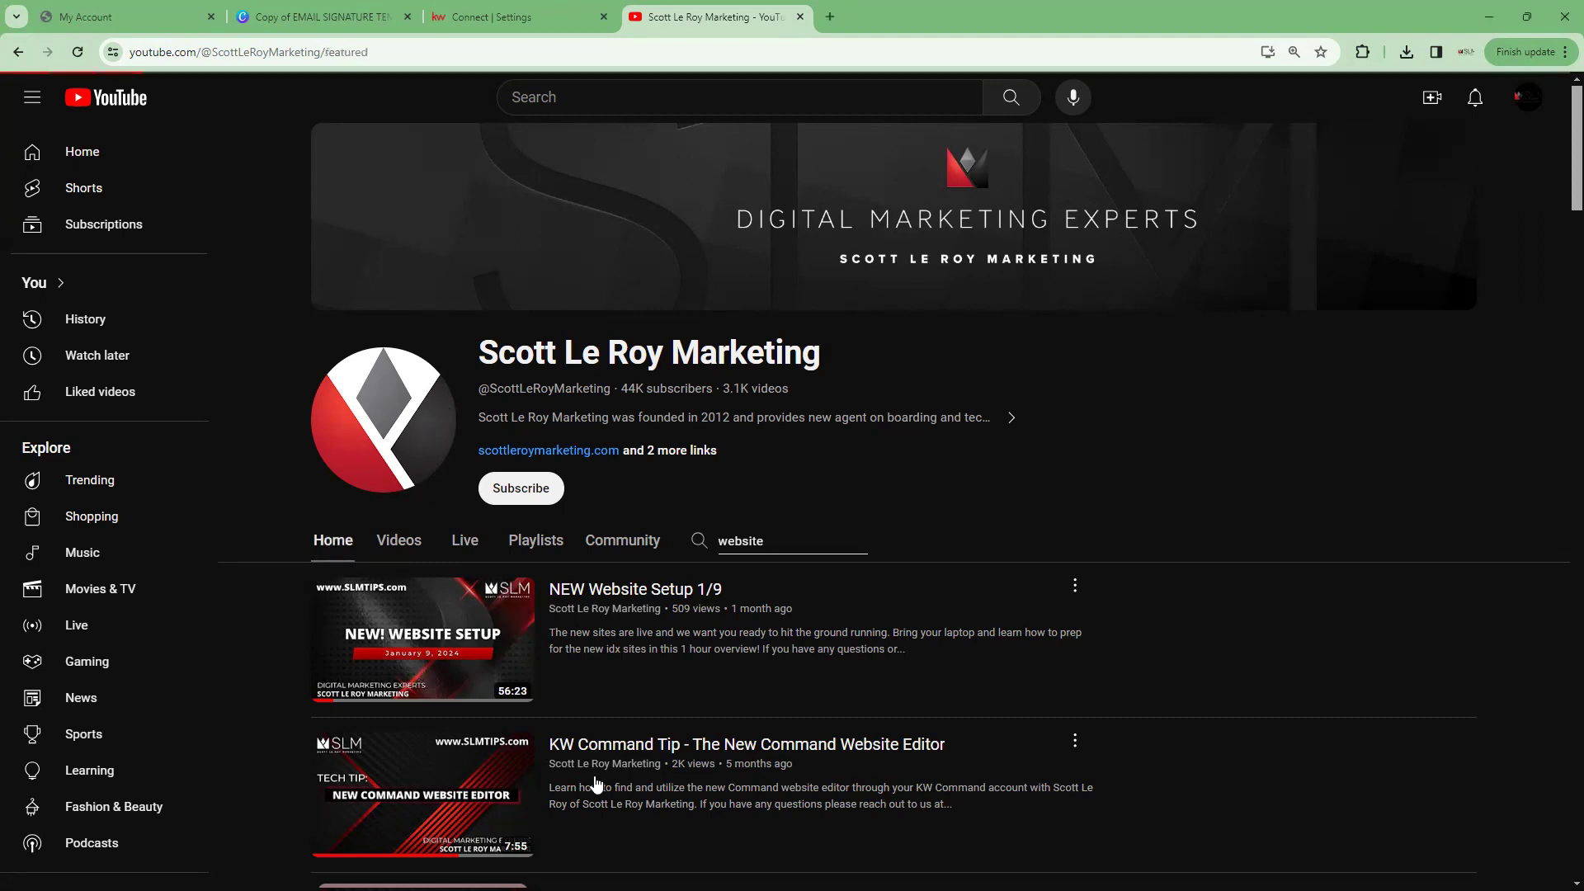
# Browse the channel's recent tutorials like DocuSign 101 and use the channel's search box
pyautogui.scroll(-2, 997, 398)
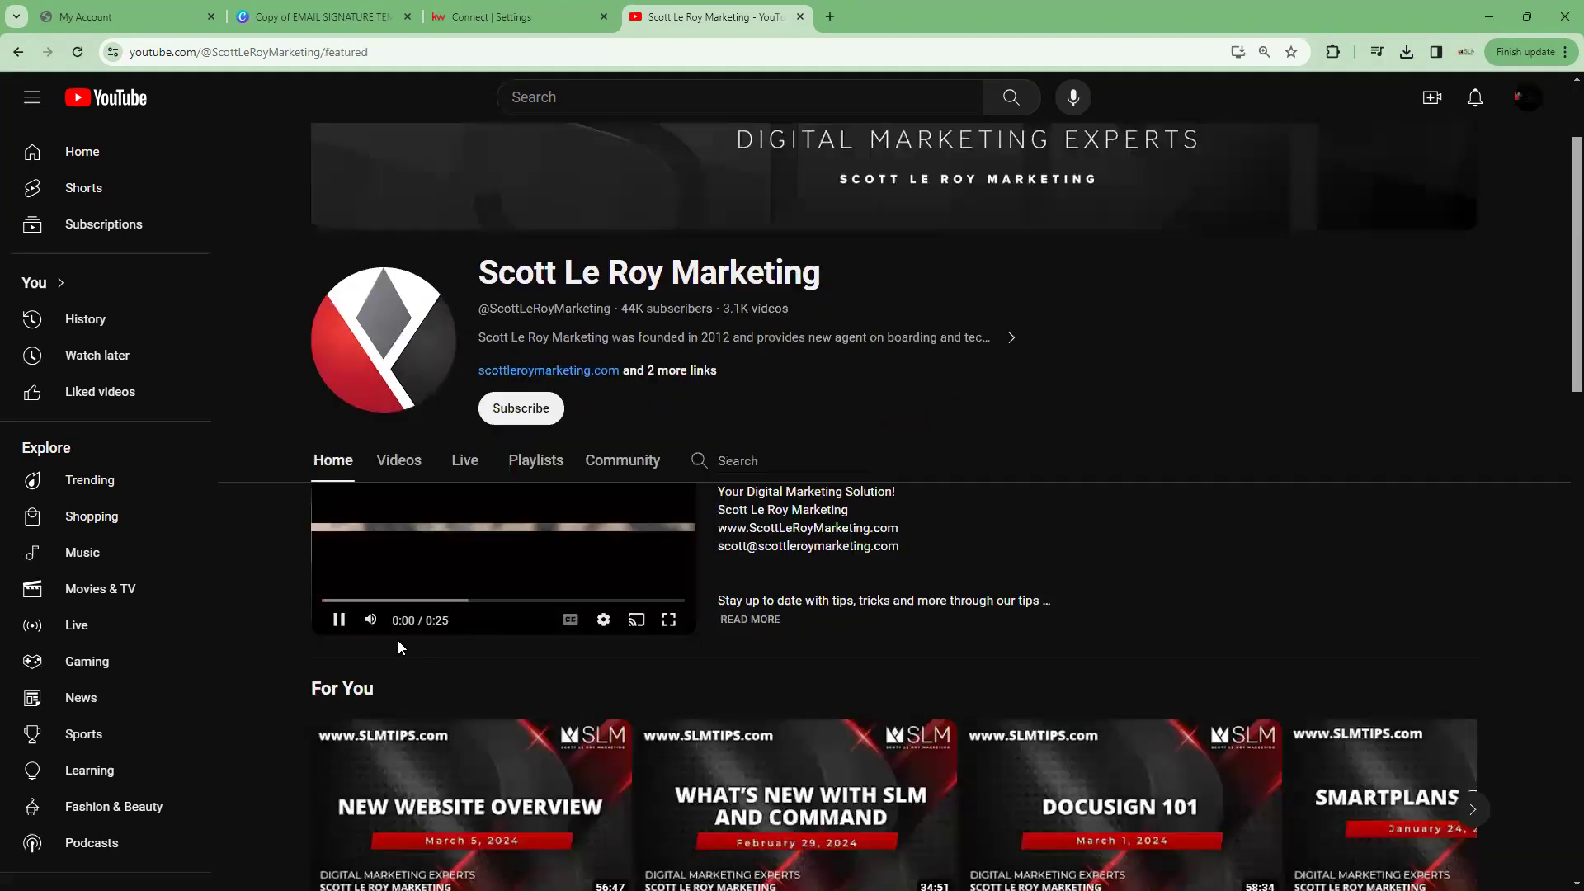
pyautogui.scroll(-2, 1090, 444)
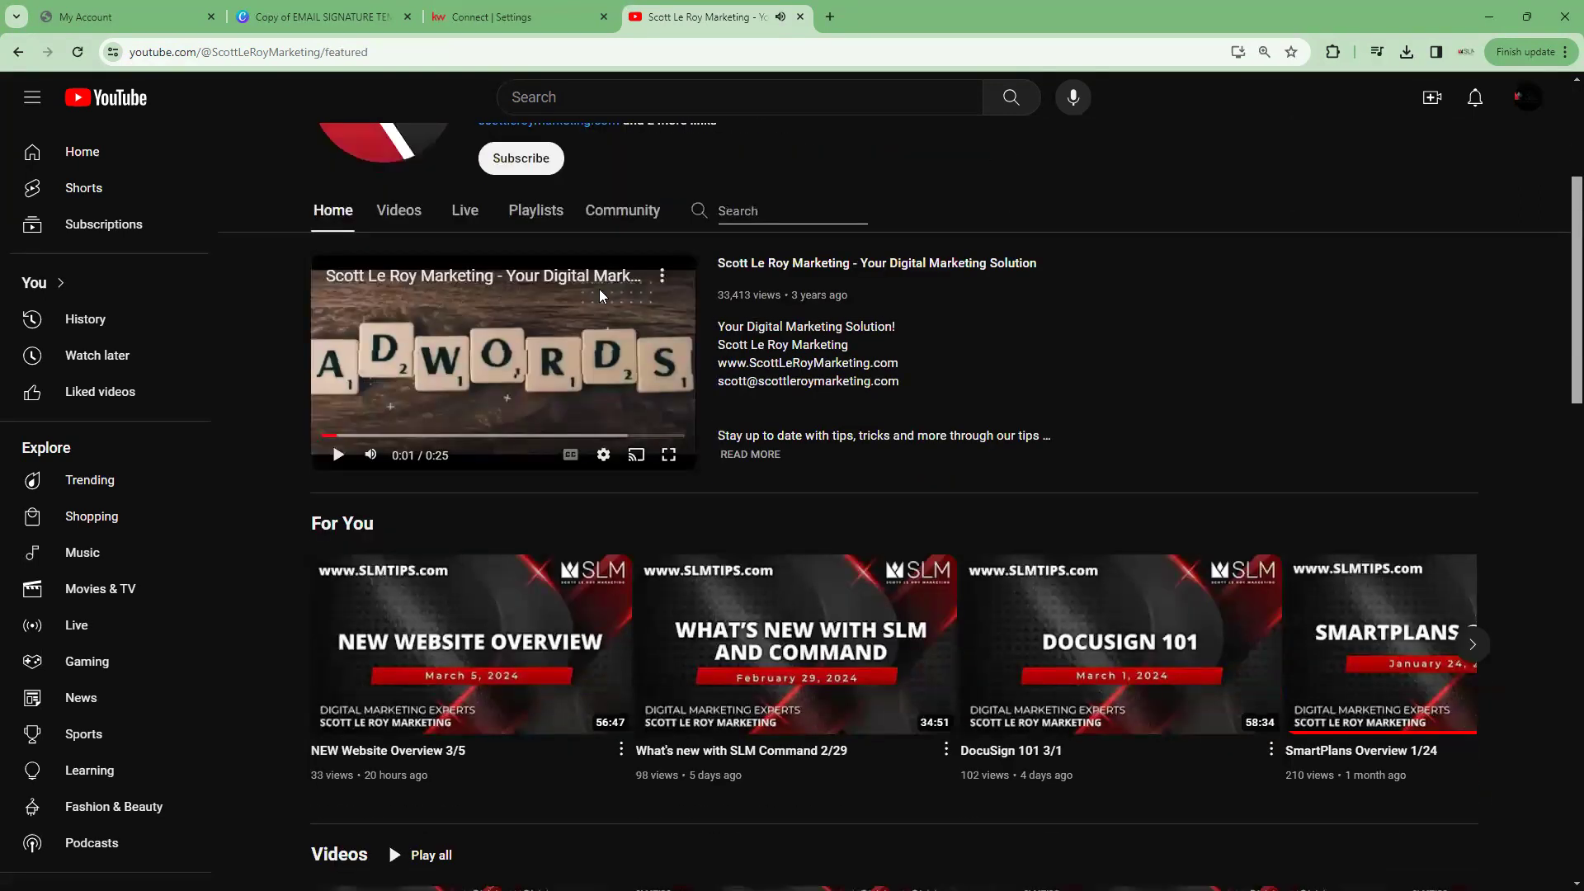
pyautogui.scroll(3, 520, 326)
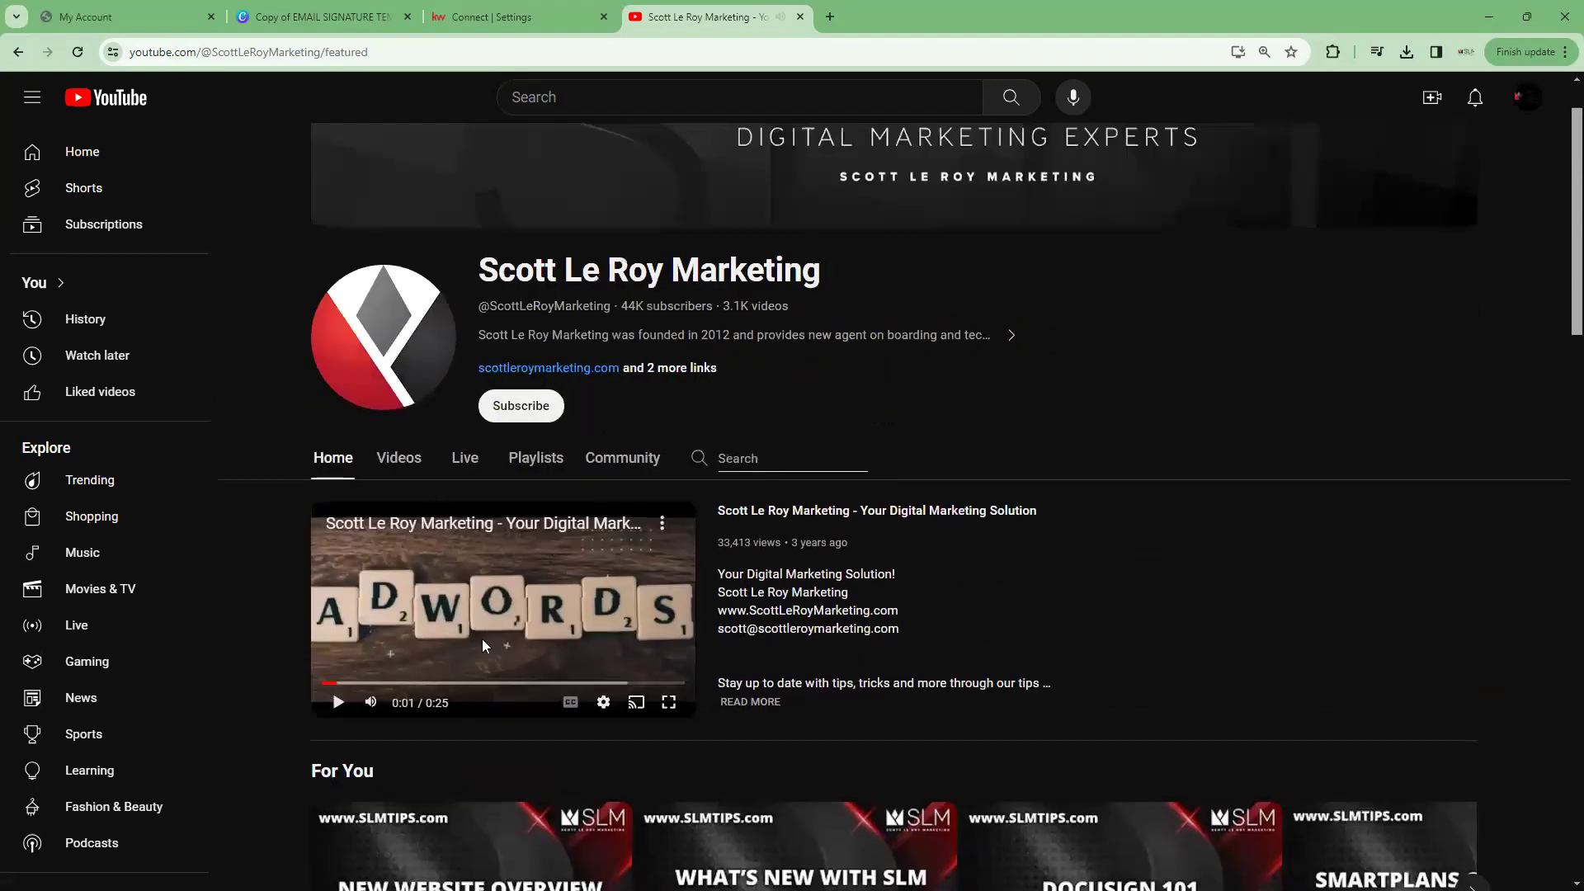
pyautogui.scroll(-7, 1071, 497)
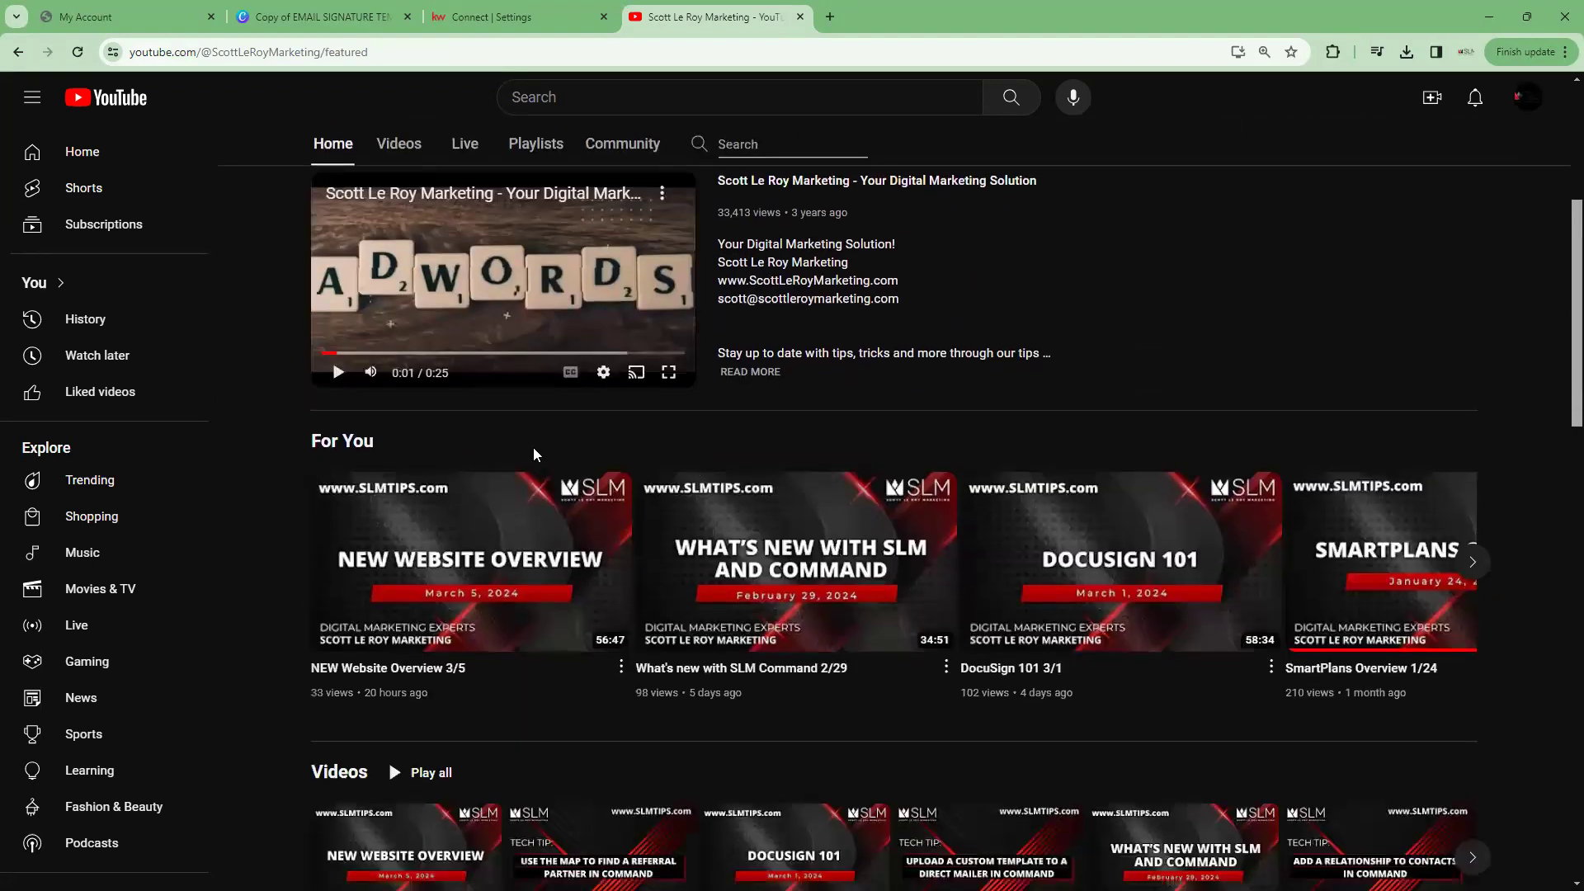
pyautogui.scroll(-6, 496, 526)
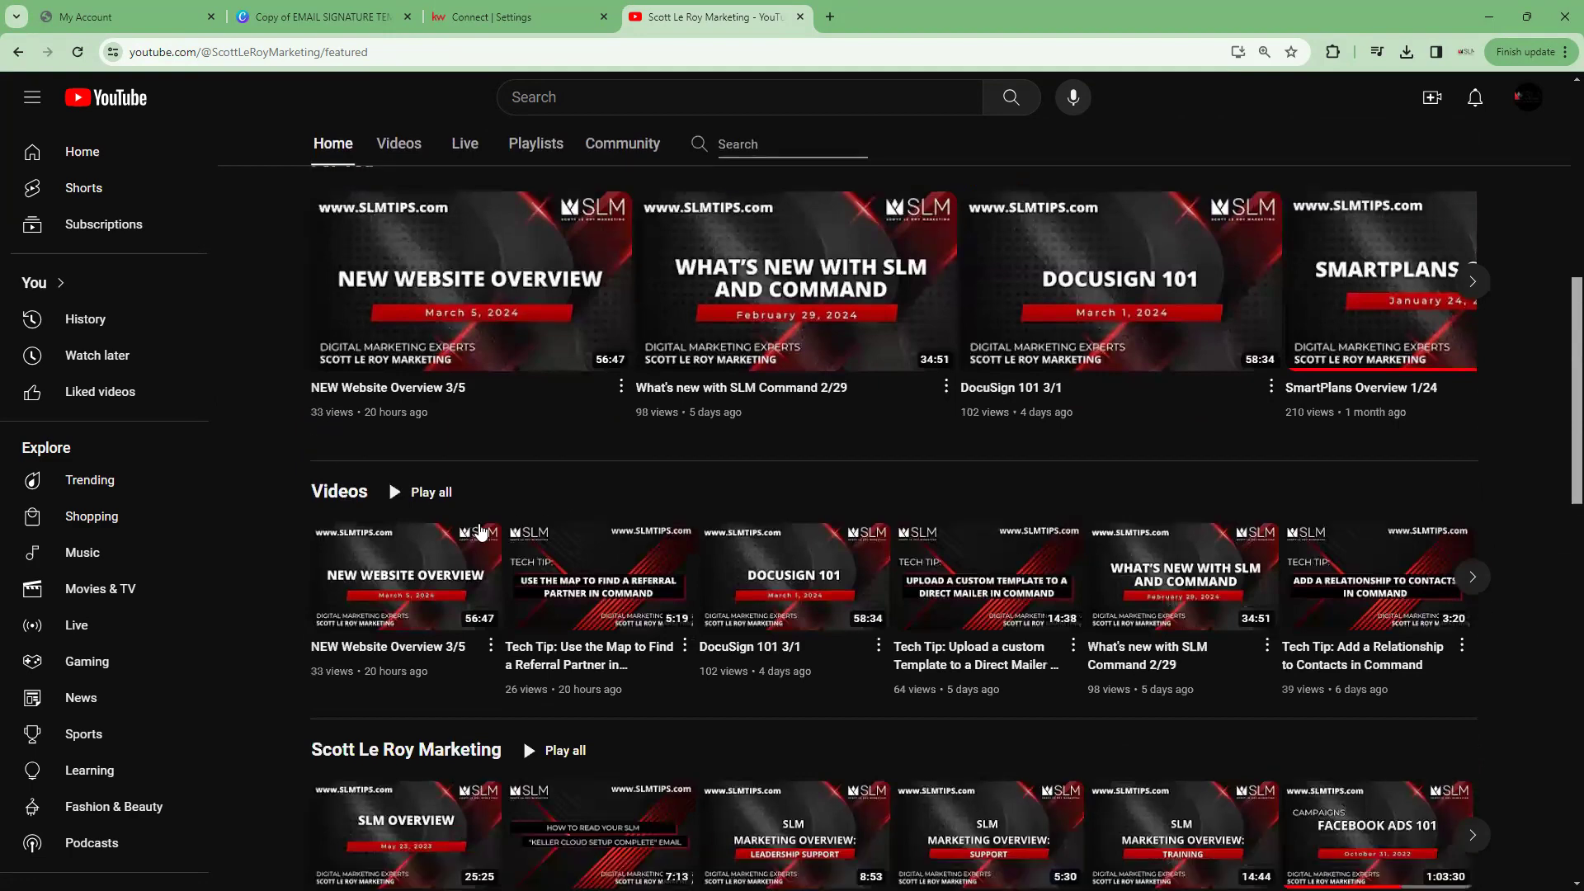
pyautogui.scroll(-9, 430, 533)
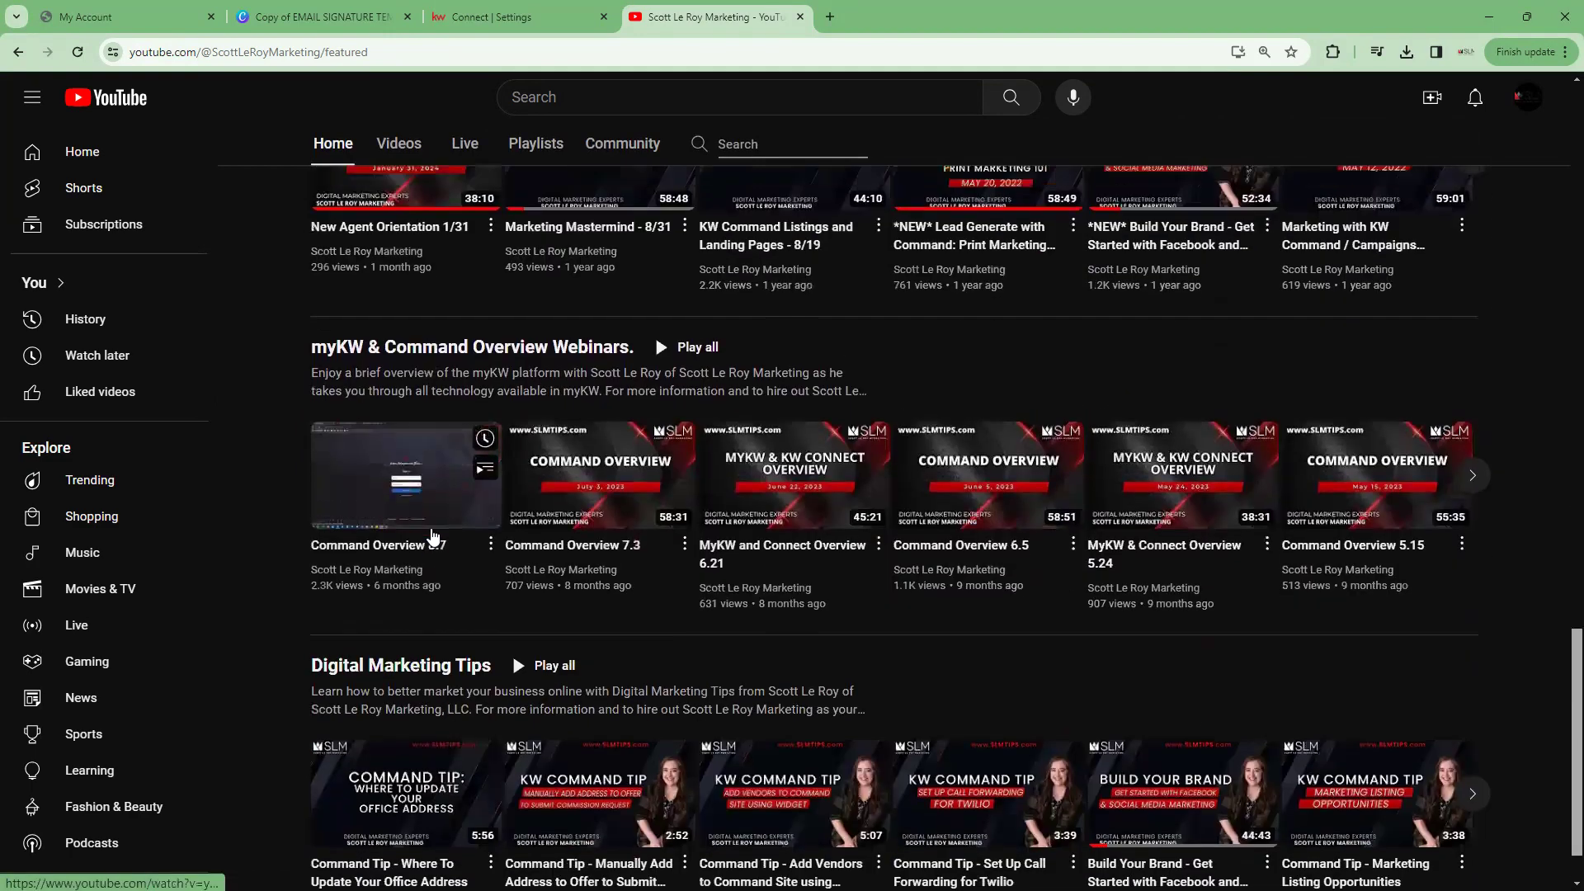
pyautogui.scroll(20, 431, 533)
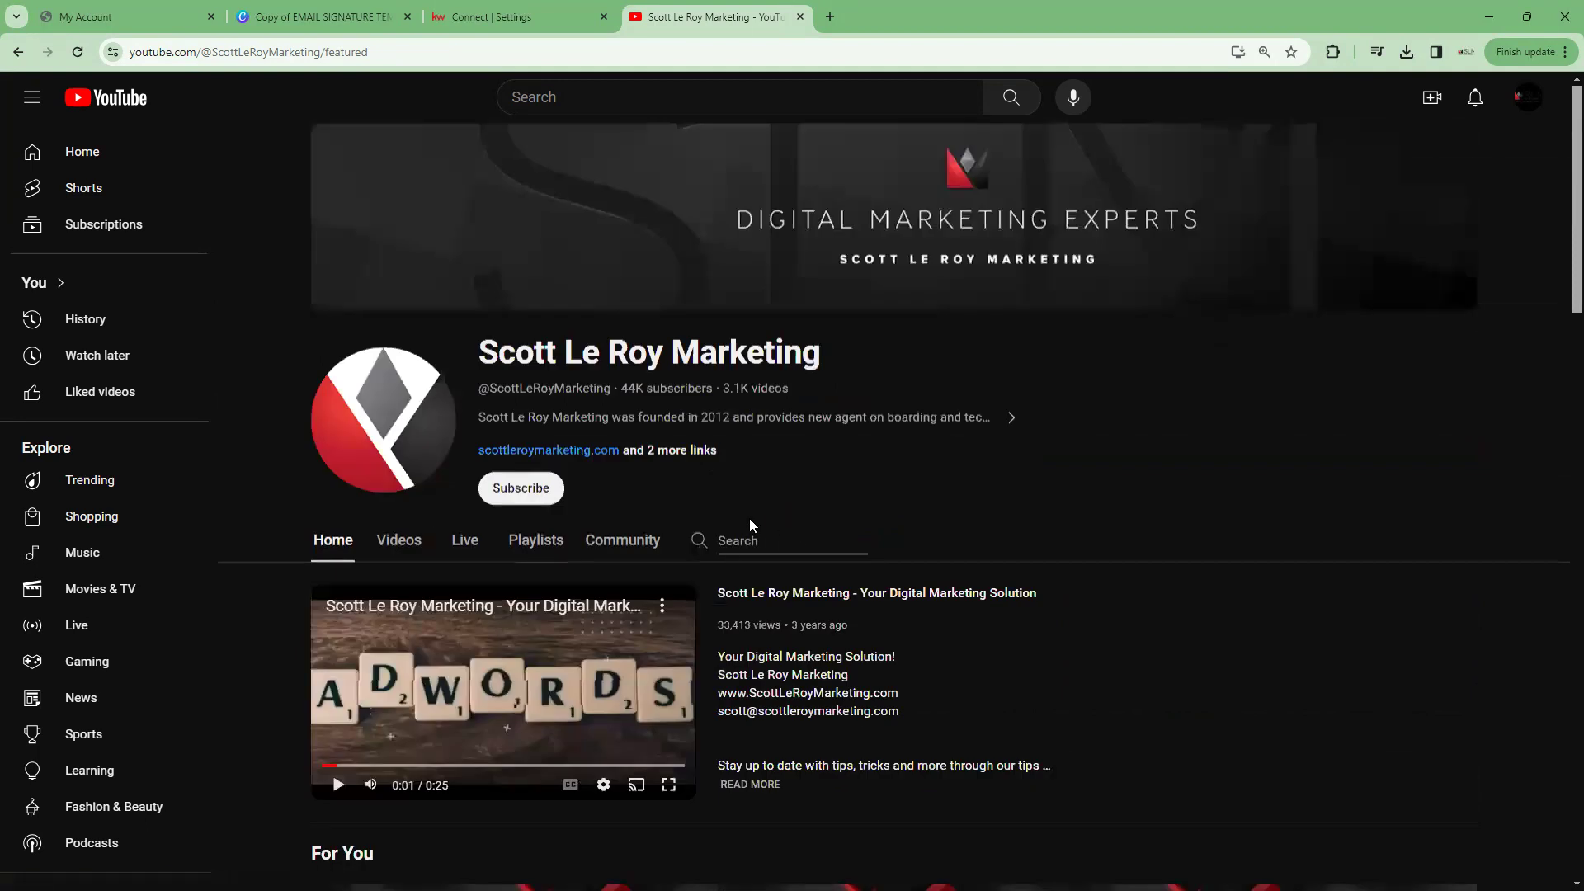
pyautogui.click(745, 537)
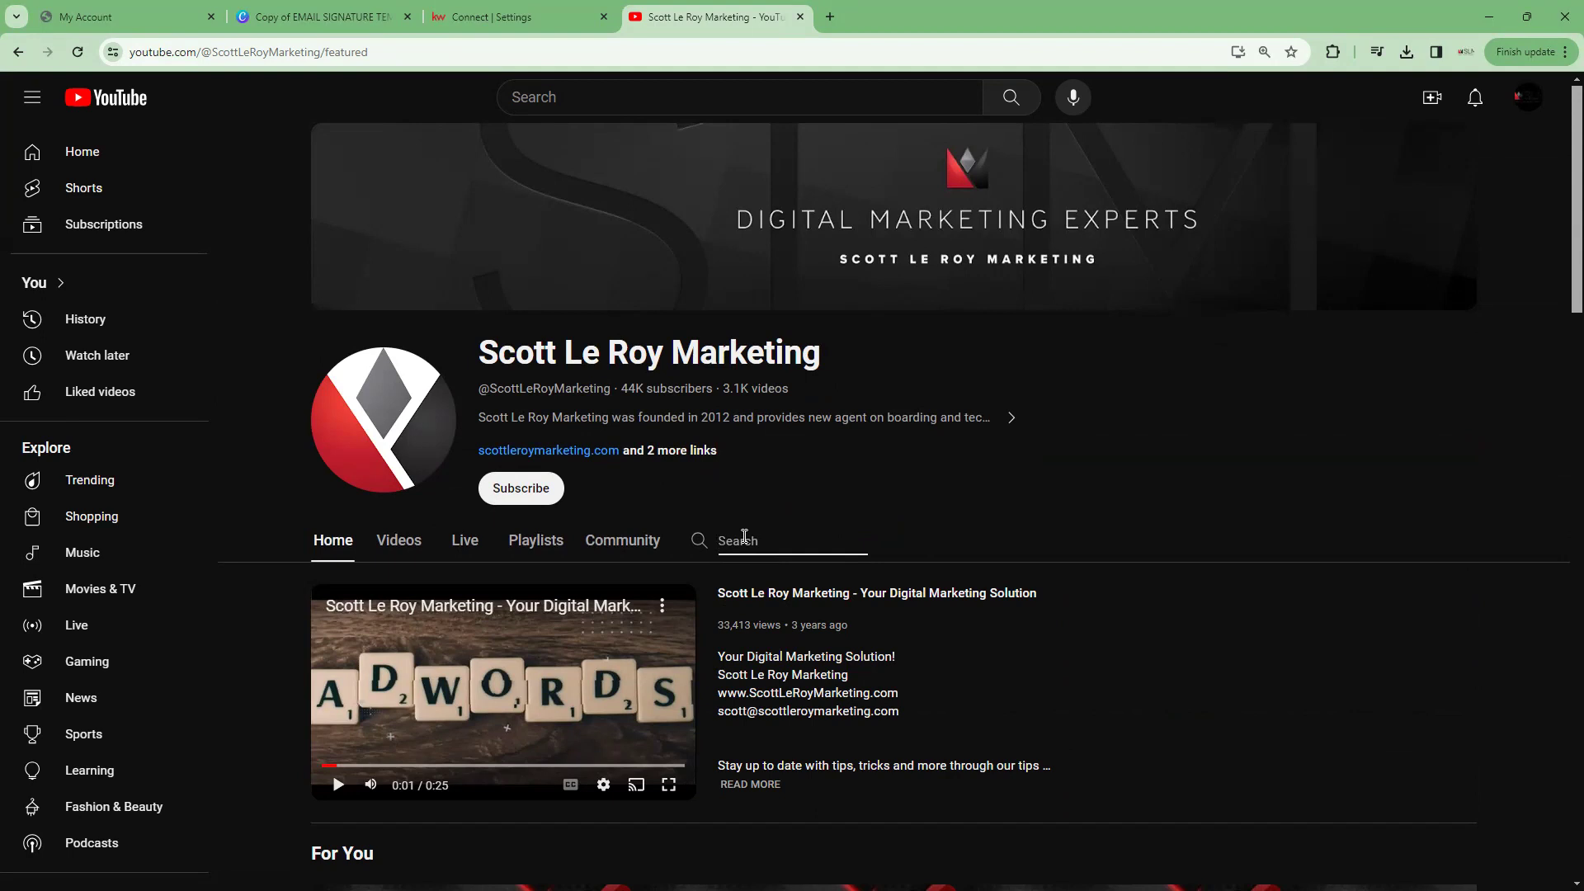
pyautogui.scroll(-7, 744, 537)
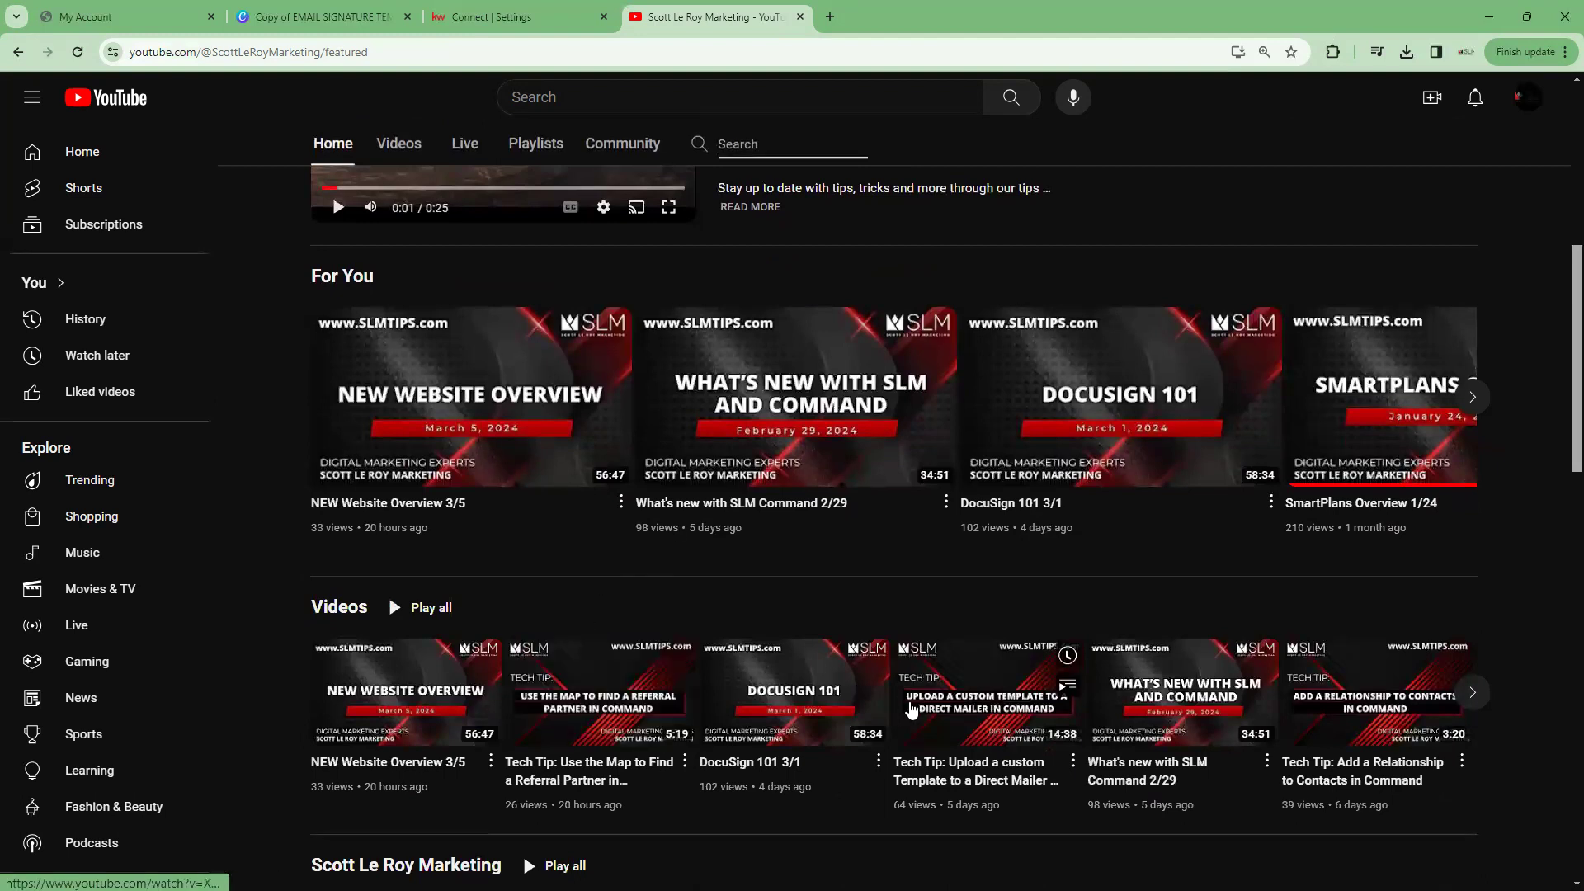
pyautogui.scroll(-4, 911, 709)
pyautogui.scroll(6, 911, 709)
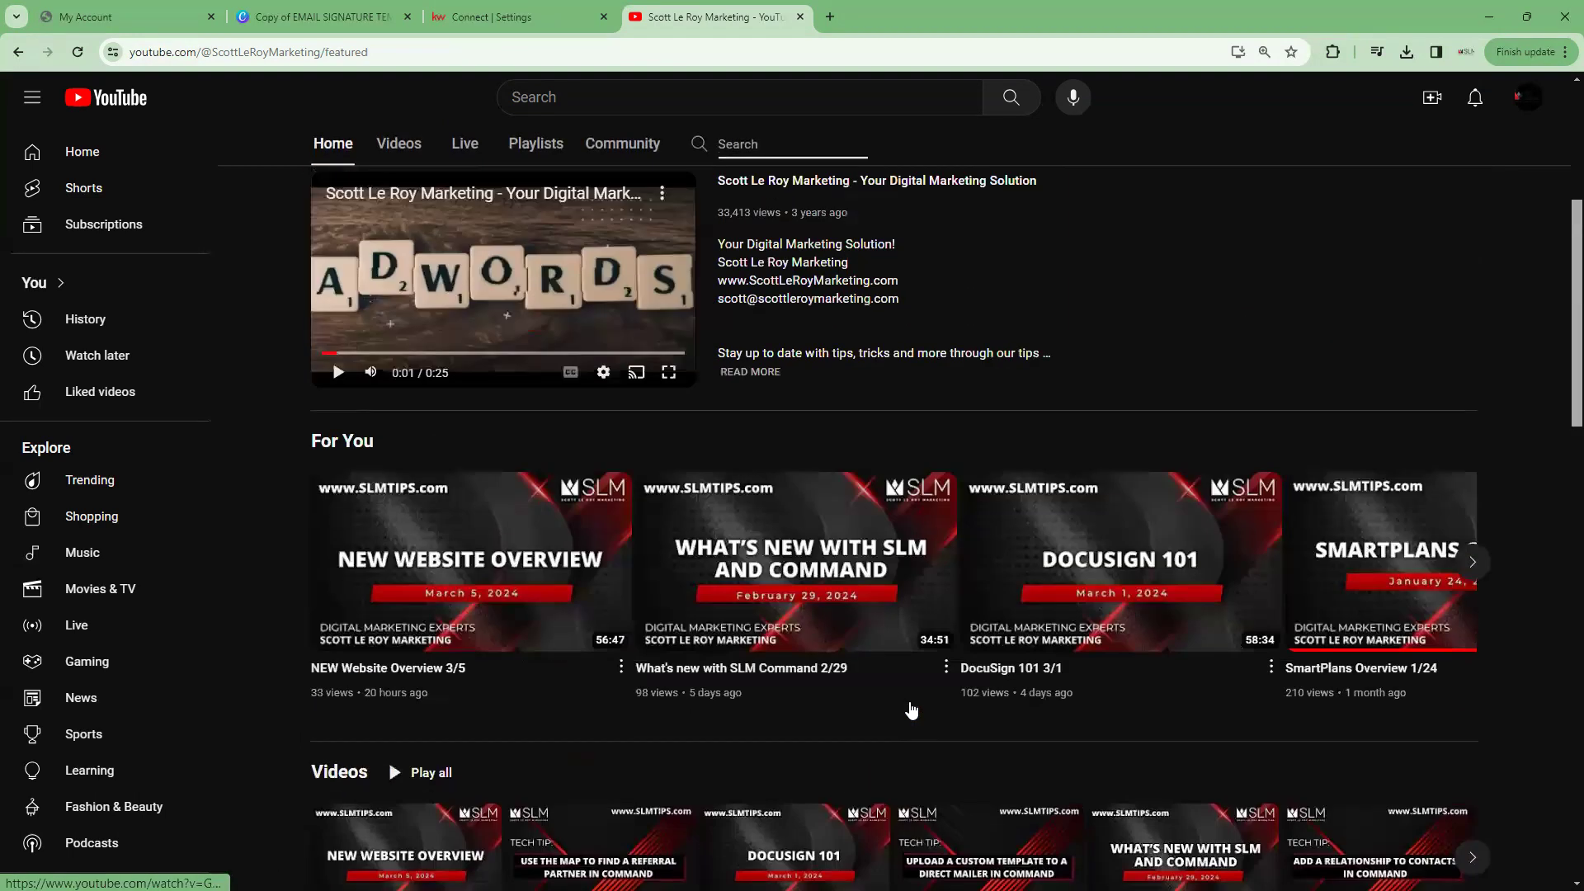
pyautogui.scroll(5, 911, 710)
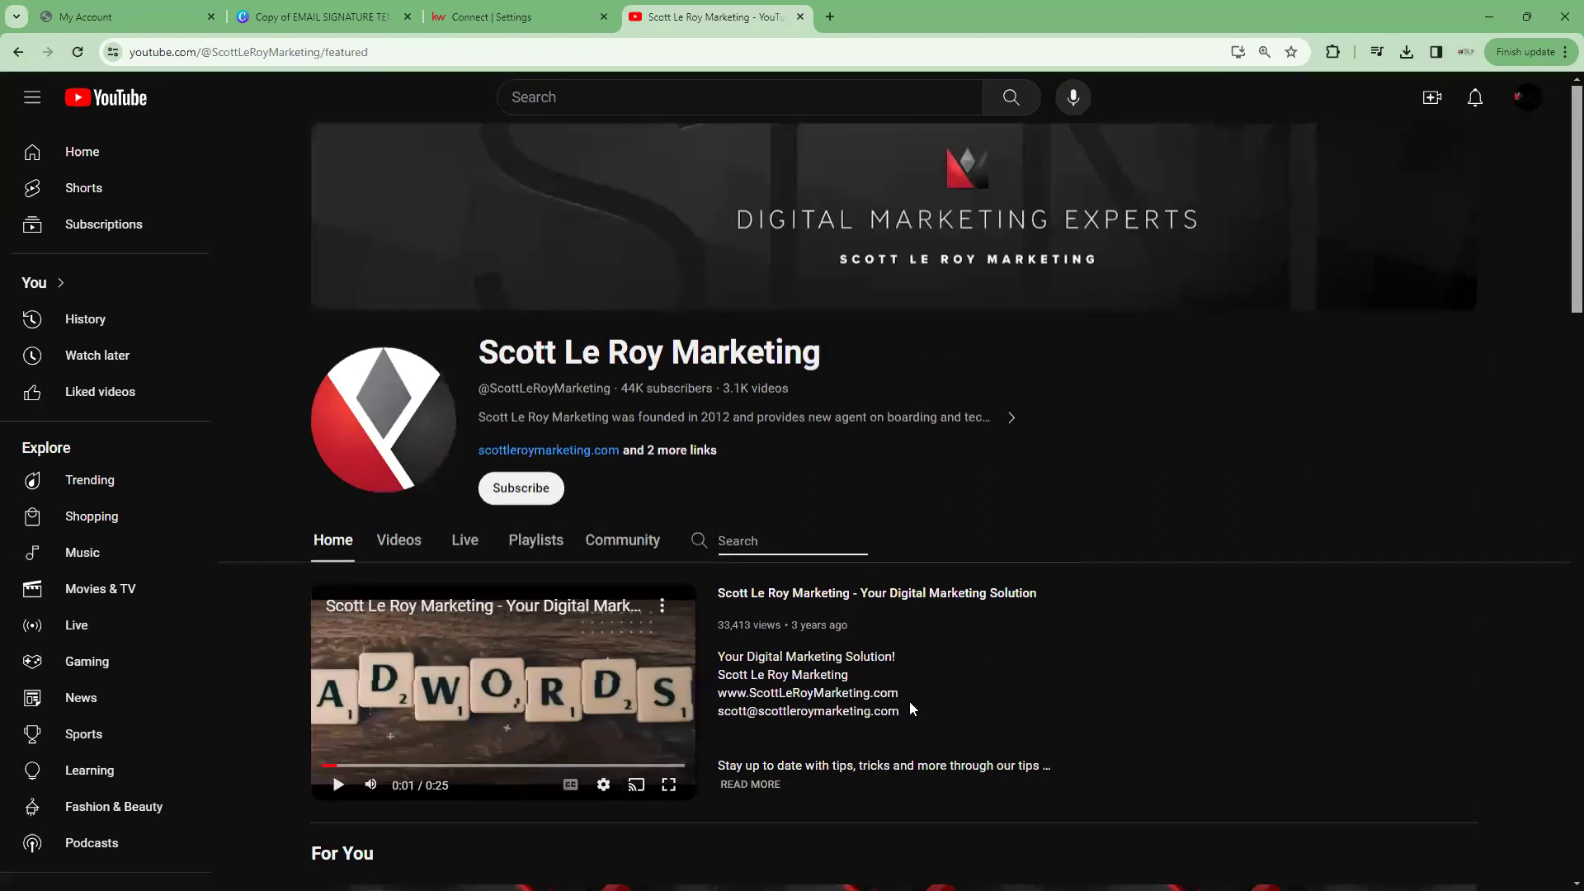